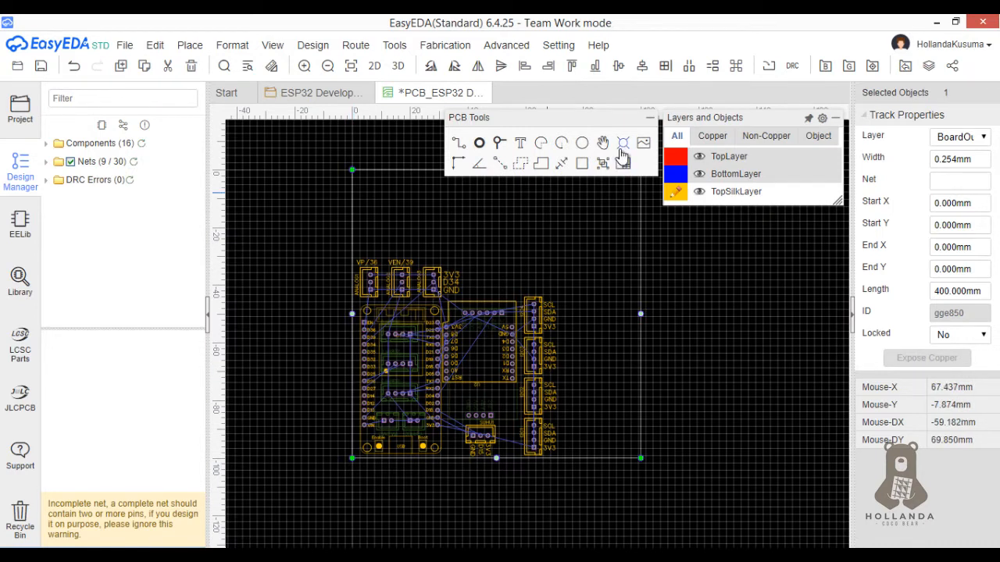
Place a hole just outside the board outline, near its lower-left corner at about X -3 mm, Y -98 mm
{"action": "left_click", "coordinate": [353, 438]}
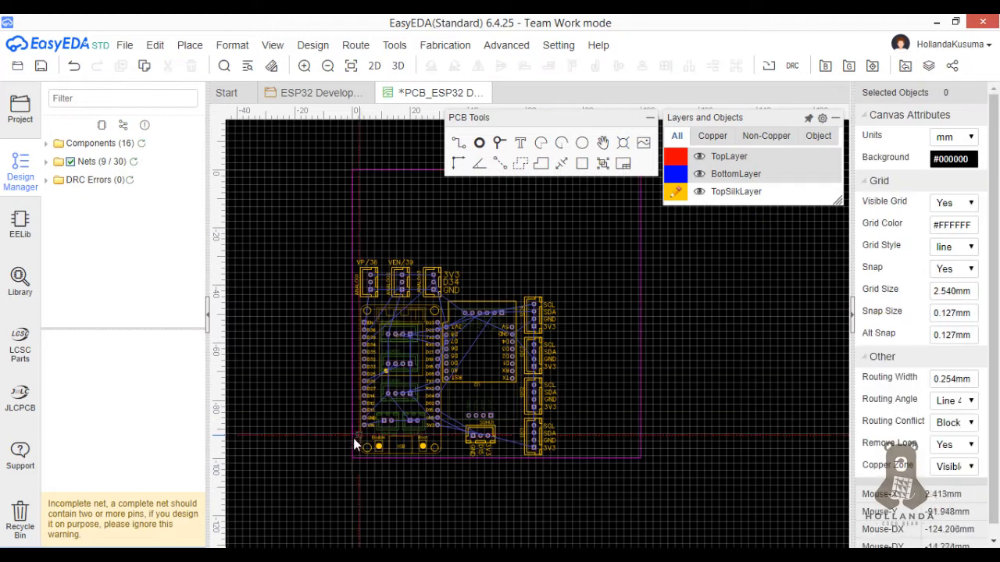
{"action": "scroll", "coordinate": [348, 453], "scroll_direction": "up", "scroll_amount": 2}
{"action": "scroll", "coordinate": [348, 453], "scroll_direction": "up", "scroll_amount": 2}
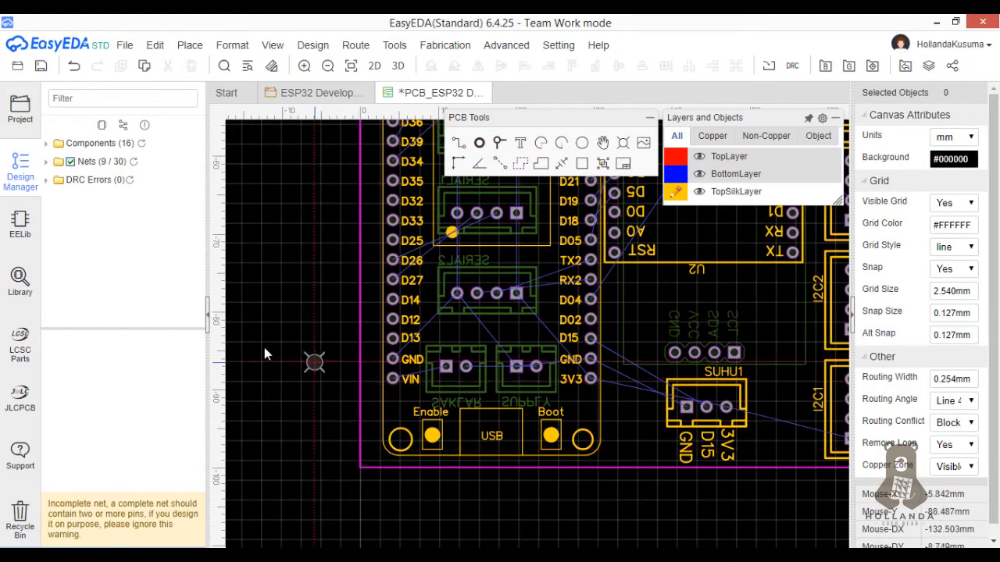
{"action": "left_click", "coordinate": [338, 455]}
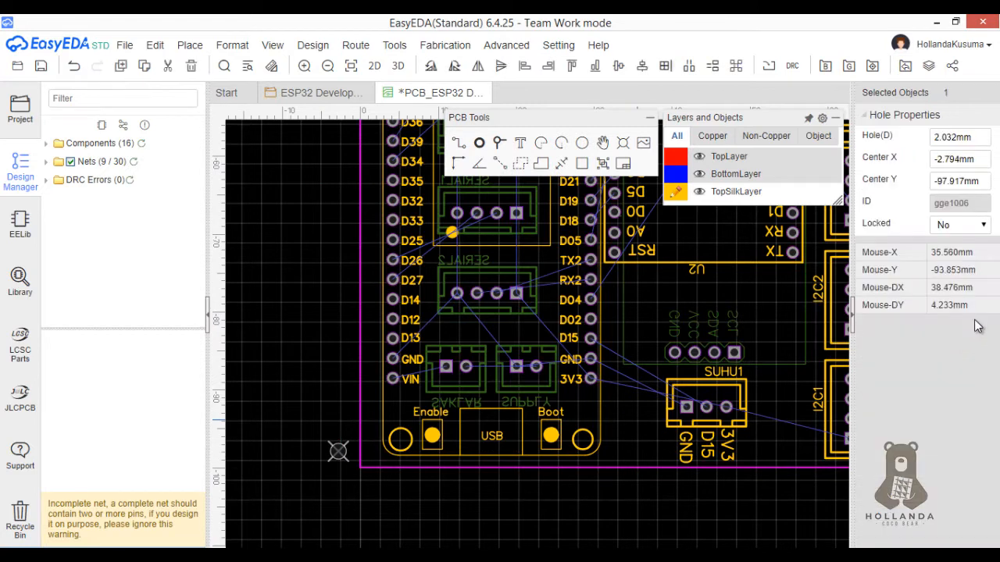
Set the new hole's diameter to 3 mm
{"action": "left_click", "coordinate": [976, 137]}
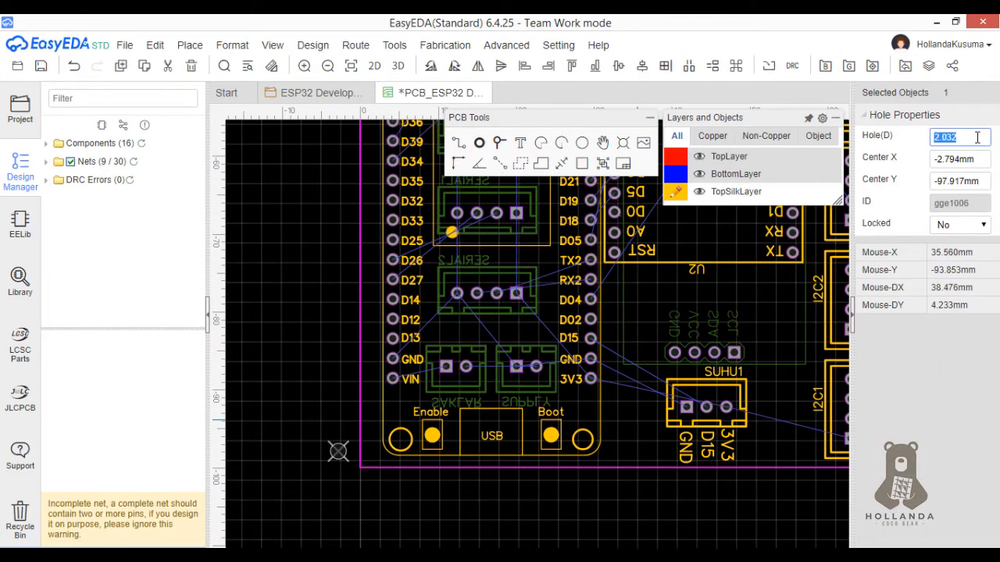
{"action": "type", "text": "2.5"}
{"action": "key", "text": "Return"}
{"action": "left_click", "coordinate": [976, 138]}
{"action": "key", "text": "Return"}
Move the hole onto the ESP32 module's lower-left mounting circle, at about X 5.3 mm, Y -96.4 mm
{"action": "scroll", "coordinate": [485, 372], "scroll_direction": "down", "scroll_amount": 1}
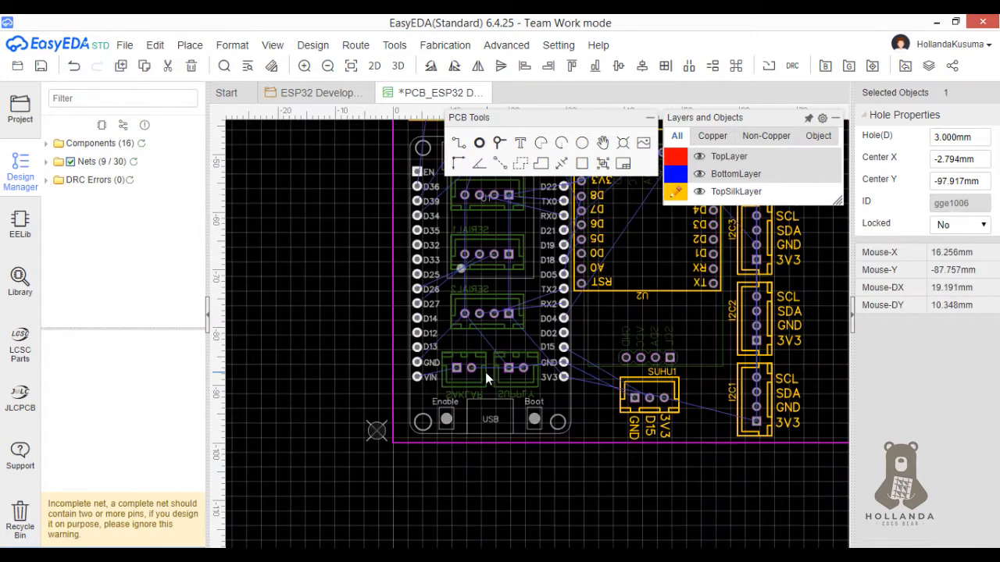
{"action": "scroll", "coordinate": [377, 433], "scroll_direction": "down", "scroll_amount": 1}
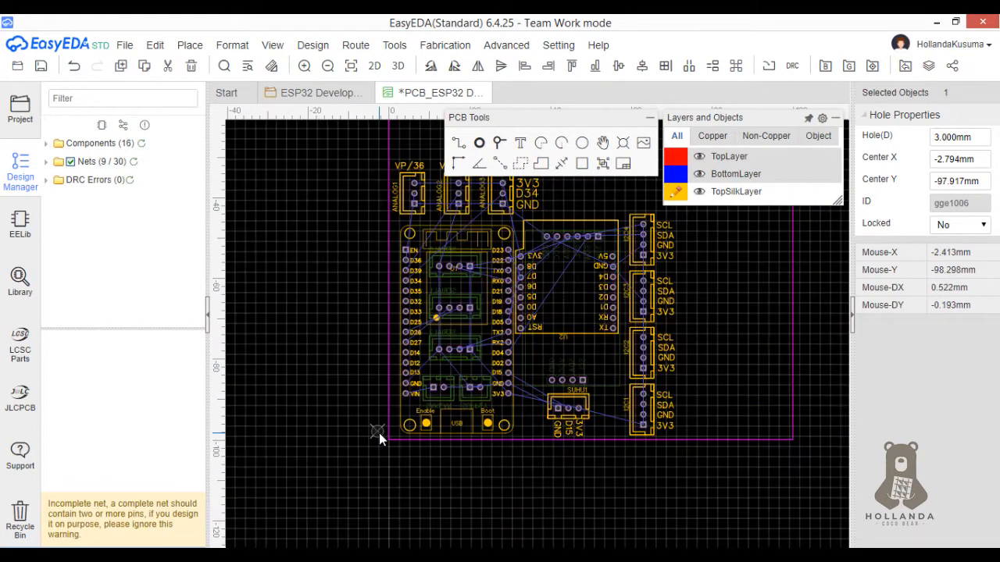
{"action": "scroll", "coordinate": [378, 432], "scroll_direction": "up", "scroll_amount": 2}
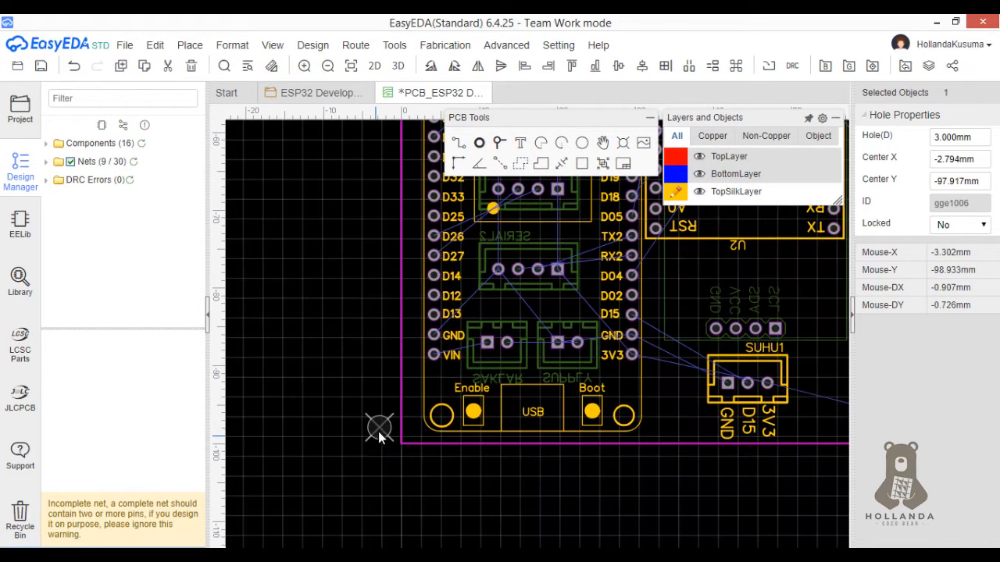
{"action": "left_click_drag", "start_coordinate": [379, 426], "coordinate": [441, 420]}
{"action": "scroll", "coordinate": [427, 447], "scroll_direction": "up", "scroll_amount": 3}
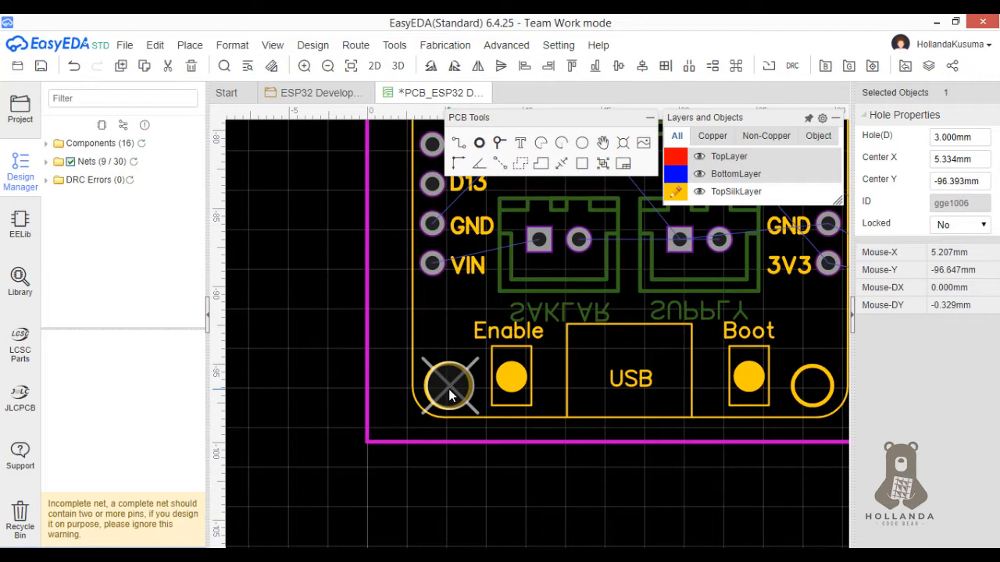
Copy the mounting hole from its center and place a duplicate between SUHU1 and I2C1, at about X 54 mm, Y -97 mm
{"action": "key", "text": "ctrl+c"}
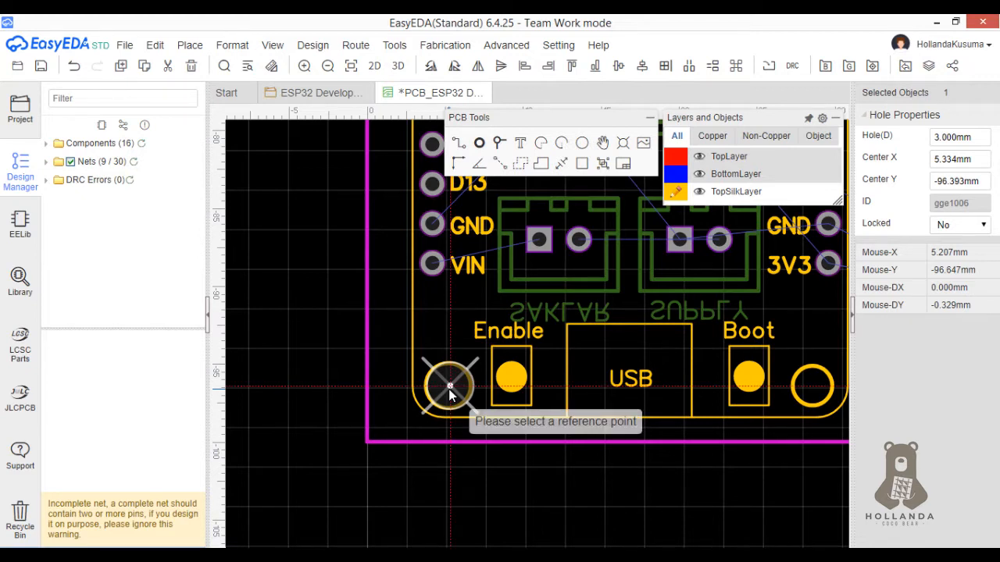
{"action": "scroll", "coordinate": [436, 427], "scroll_direction": "down", "scroll_amount": 1}
{"action": "scroll", "coordinate": [434, 421], "scroll_direction": "down", "scroll_amount": 2}
{"action": "key", "text": "ctrl+v"}
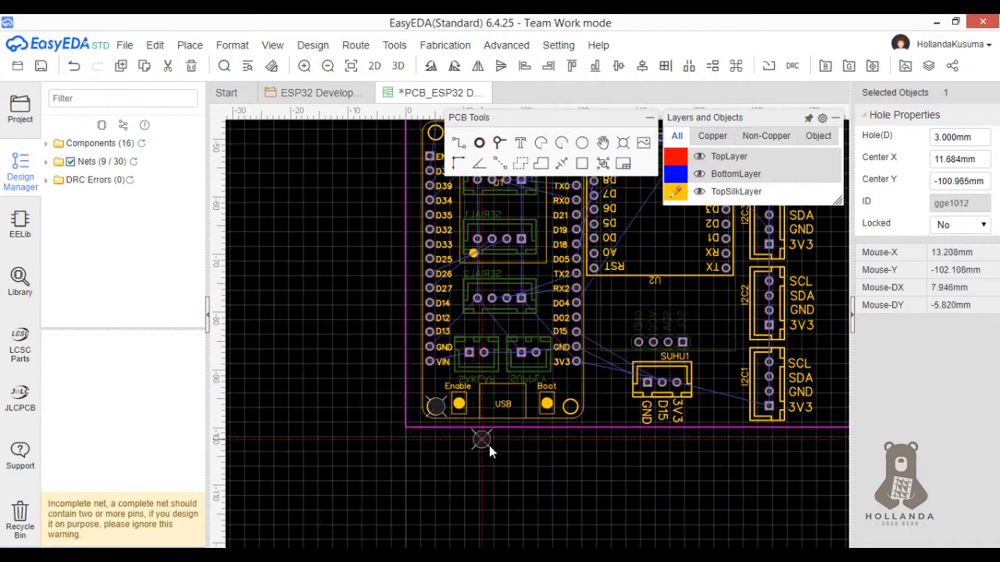
{"action": "scroll", "coordinate": [620, 473], "scroll_direction": "down", "scroll_amount": 3}
{"action": "scroll", "coordinate": [709, 453], "scroll_direction": "up", "scroll_amount": 3}
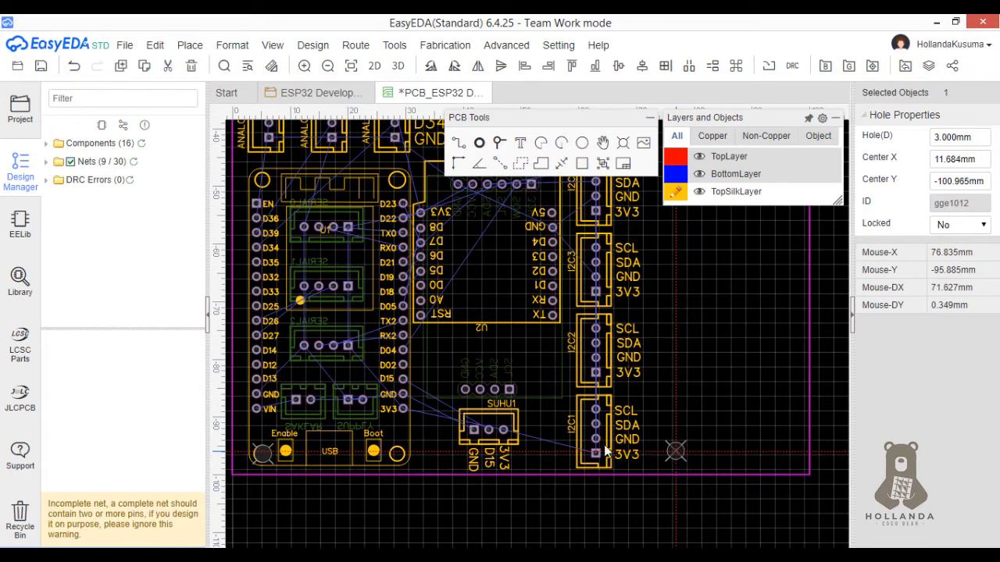
{"action": "left_click", "coordinate": [543, 461]}
Place another copy of the mounting hole above connector I2C4, at about X 64 mm, Y -34 mm
{"action": "scroll", "coordinate": [557, 454], "scroll_direction": "down", "scroll_amount": 4}
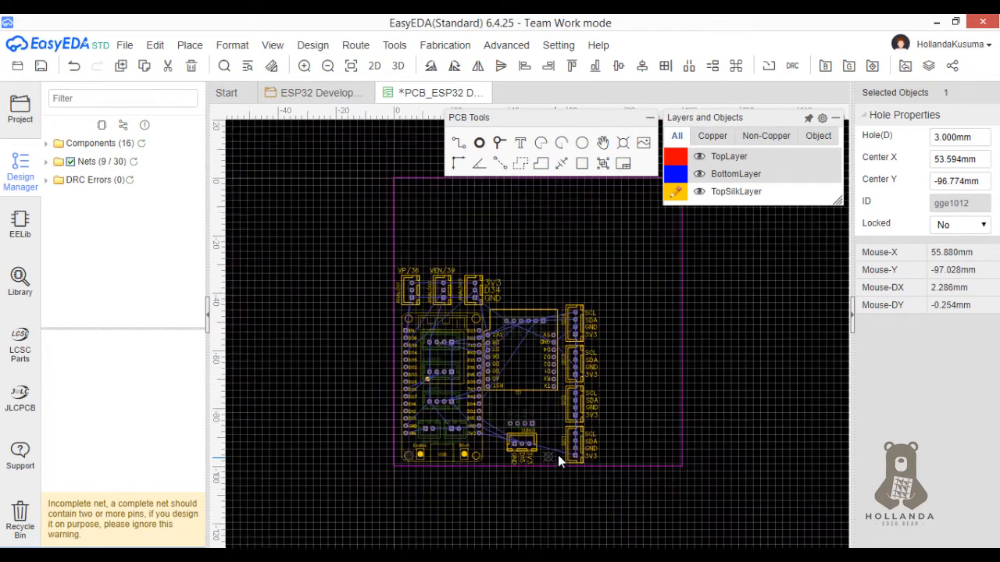
{"action": "key", "text": "ctrl+v"}
{"action": "scroll", "coordinate": [566, 321], "scroll_direction": "up", "scroll_amount": 4}
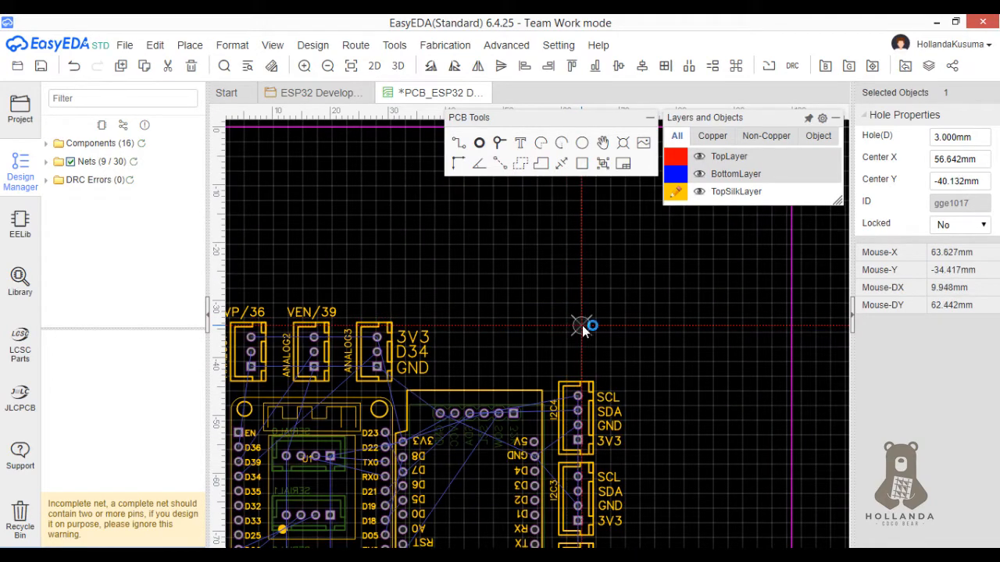
{"action": "left_click", "coordinate": [582, 326]}
Place a further hole copy centered on the ESP32 module's upper-left mounting circle, at about X 5.2 mm, Y -48.8 mm
{"action": "scroll", "coordinate": [547, 320], "scroll_direction": "down", "scroll_amount": 4}
{"action": "scroll", "coordinate": [486, 317], "scroll_direction": "up", "scroll_amount": 5}
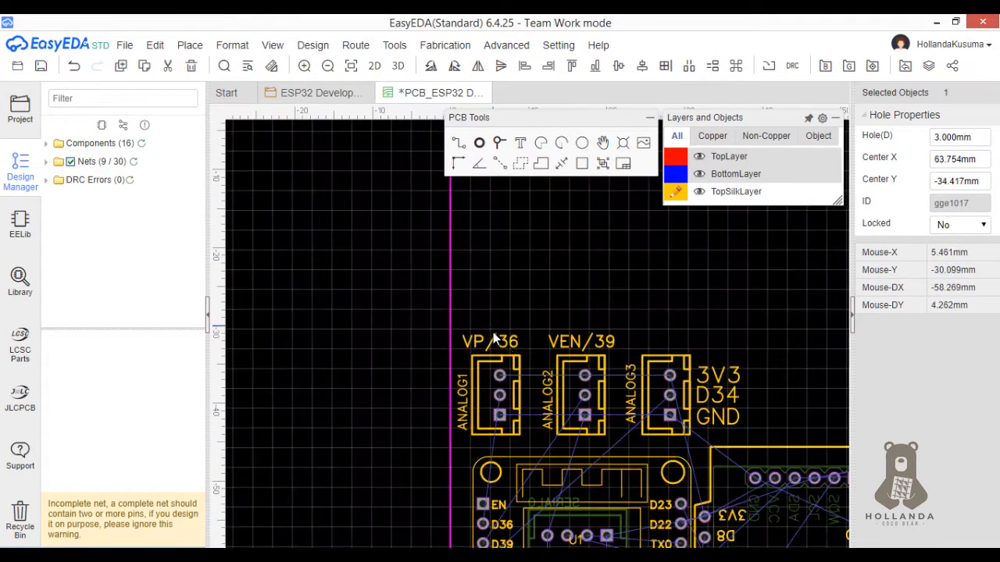
{"action": "left_click", "coordinate": [492, 472]}
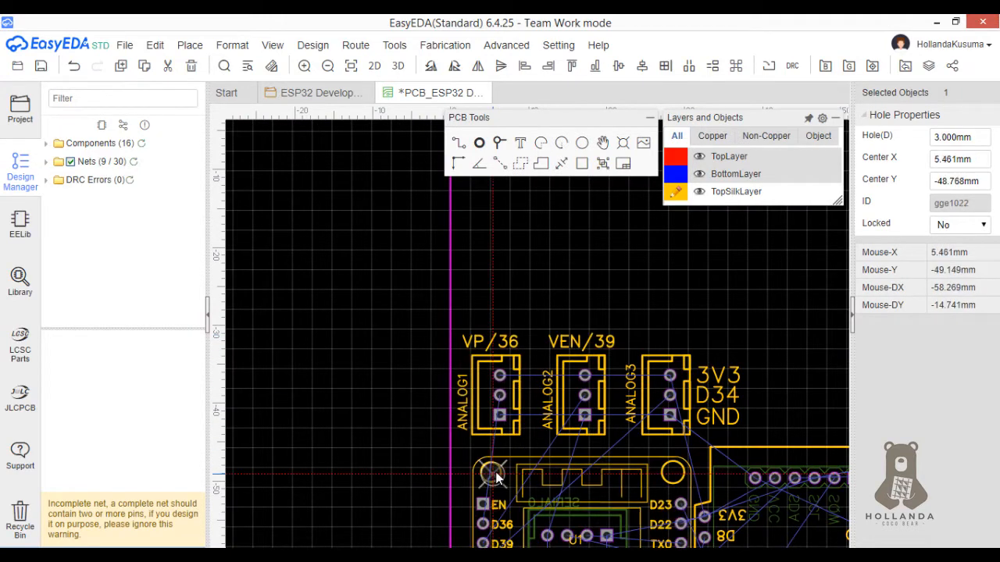
{"action": "scroll", "coordinate": [492, 473], "scroll_direction": "up", "scroll_amount": 2}
{"action": "scroll", "coordinate": [492, 474], "scroll_direction": "up", "scroll_amount": 1}
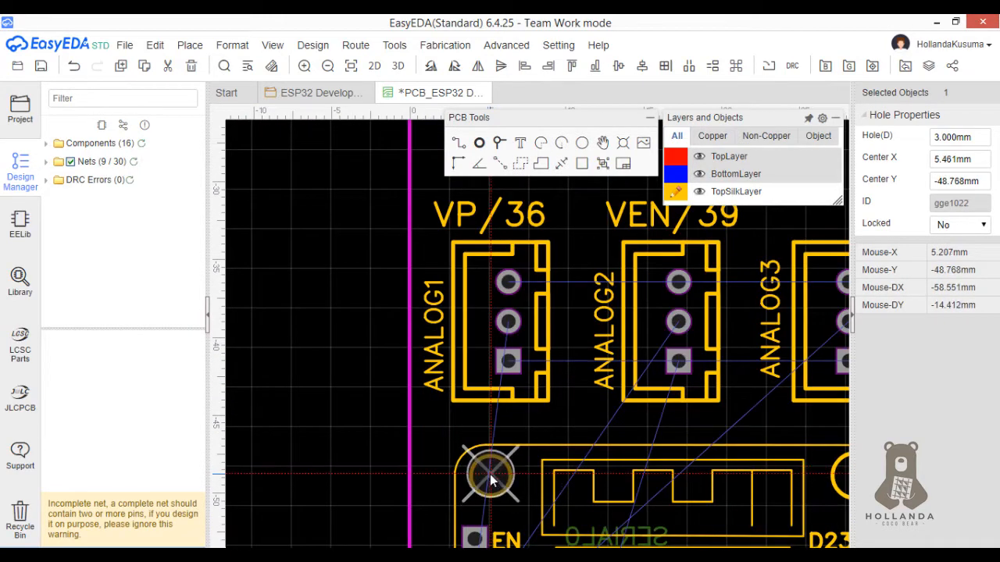
{"action": "left_click", "coordinate": [489, 474]}
{"action": "scroll", "coordinate": [499, 472], "scroll_direction": "down", "scroll_amount": 3}
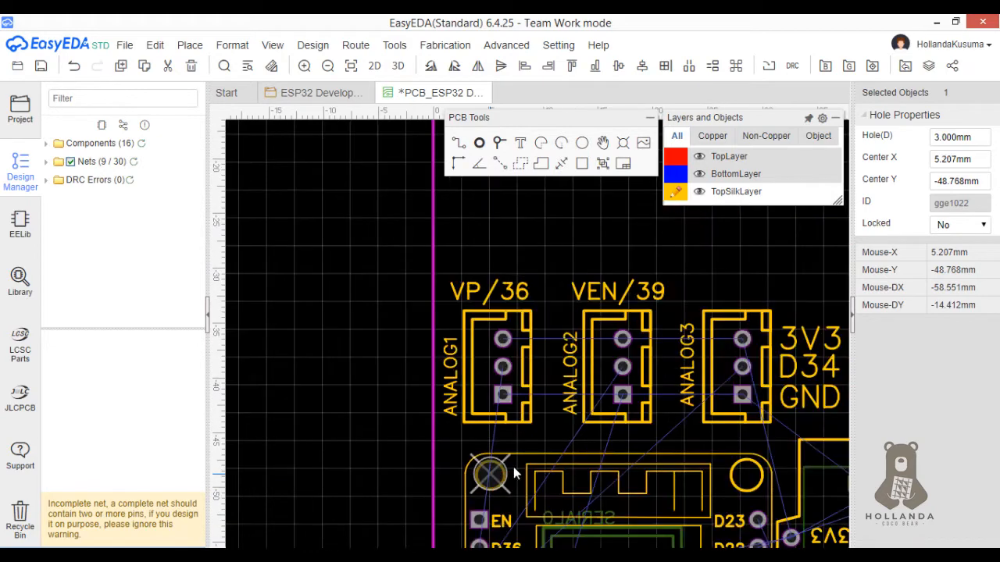
Select the board outline and pull its right edge's midpoint inward to about X 71 mm, Y -42 mm
{"action": "scroll", "coordinate": [695, 457], "scroll_direction": "down", "scroll_amount": 2}
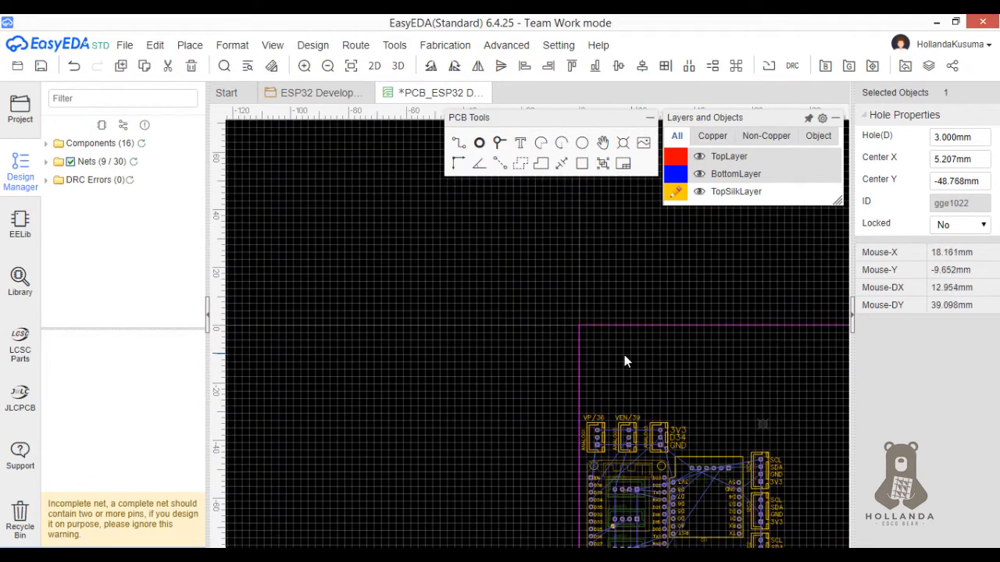
{"action": "right_click_drag", "start_coordinate": [516, 389], "coordinate": [319, 319]}
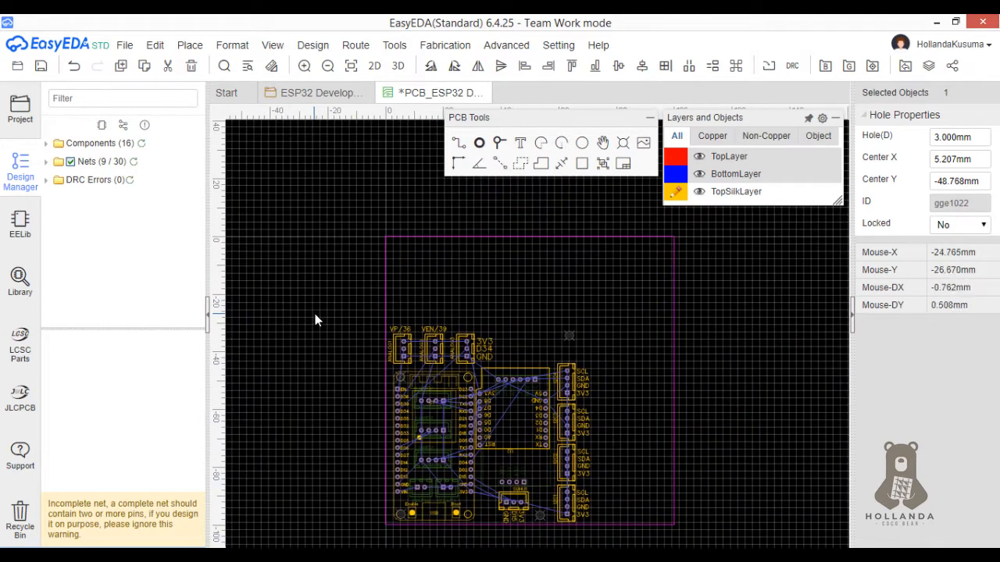
{"action": "left_click", "coordinate": [674, 340]}
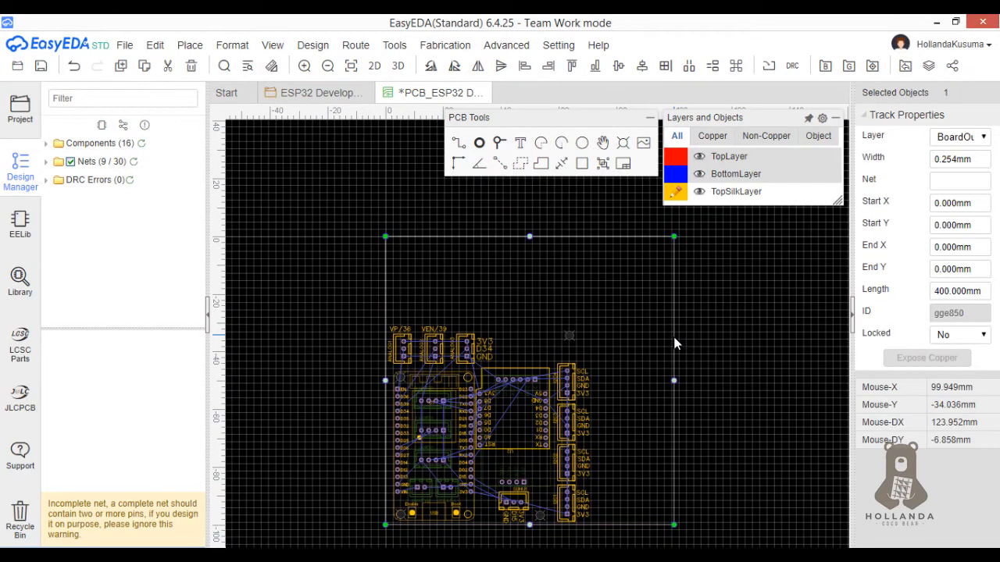
{"action": "left_click", "coordinate": [661, 406]}
{"action": "left_click", "coordinate": [669, 407]}
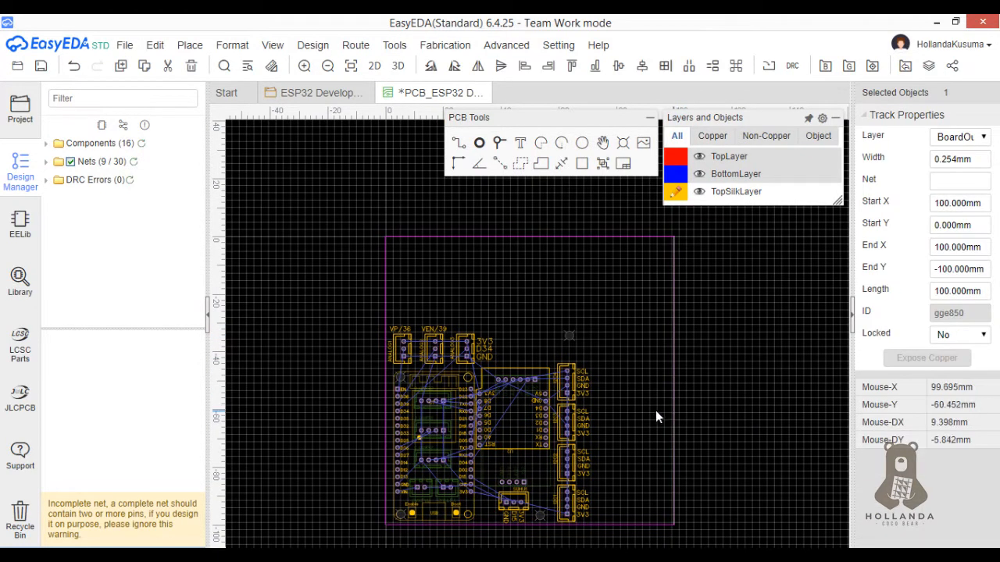
{"action": "left_click", "coordinate": [655, 410]}
{"action": "left_click", "coordinate": [675, 379]}
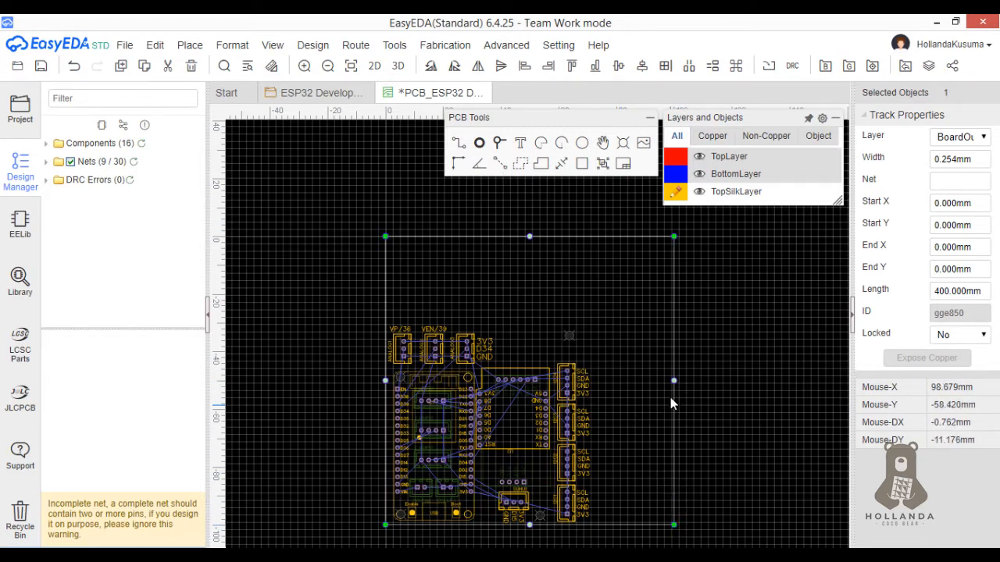
{"action": "left_click_drag", "start_coordinate": [673, 378], "coordinate": [591, 360]}
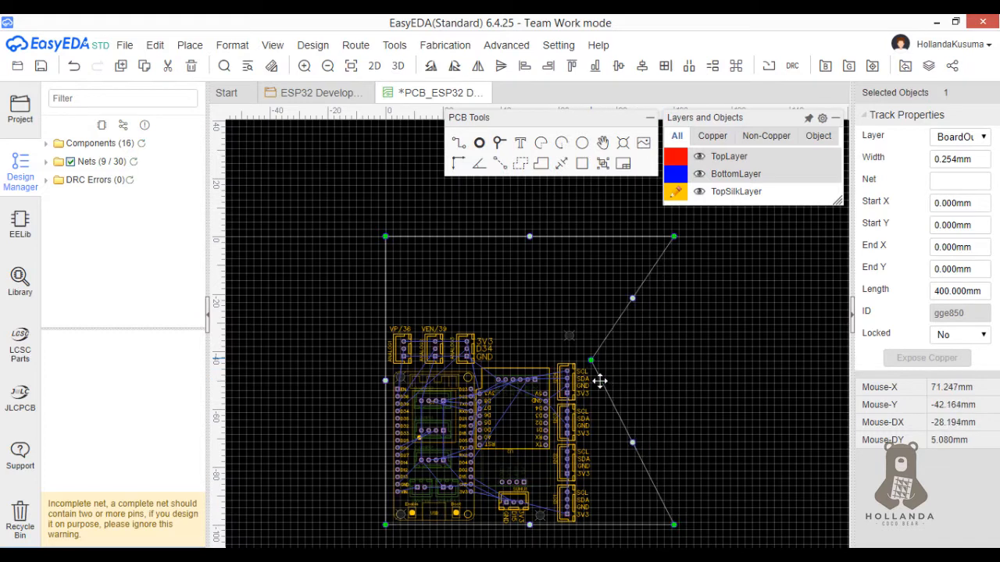
Move the board outline's lower-right corner inward to about X 72 mm, Y -100 mm, just beyond the I2C connector labels
{"action": "scroll", "coordinate": [676, 530], "scroll_direction": "up", "scroll_amount": 3}
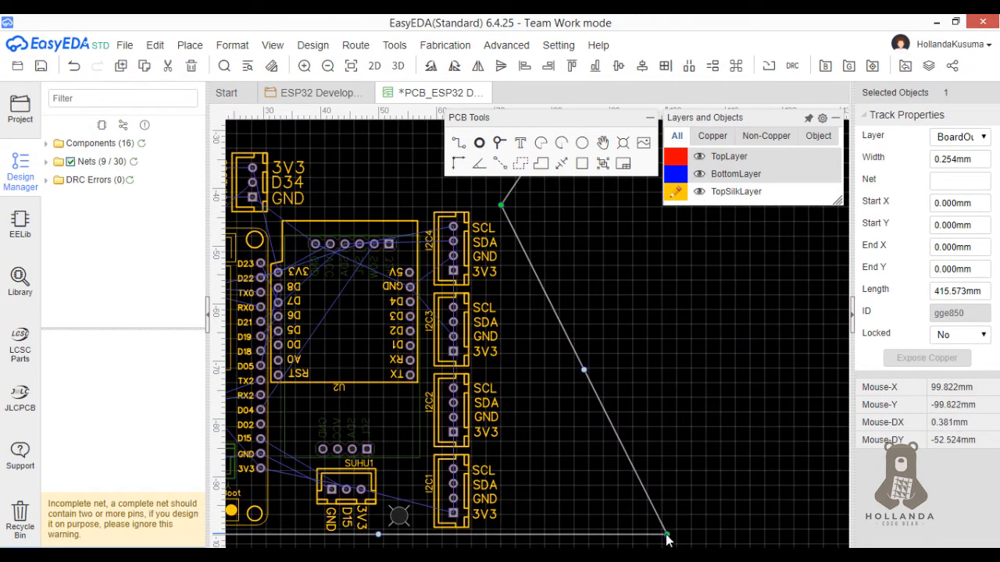
{"action": "left_click_drag", "start_coordinate": [667, 536], "coordinate": [503, 537]}
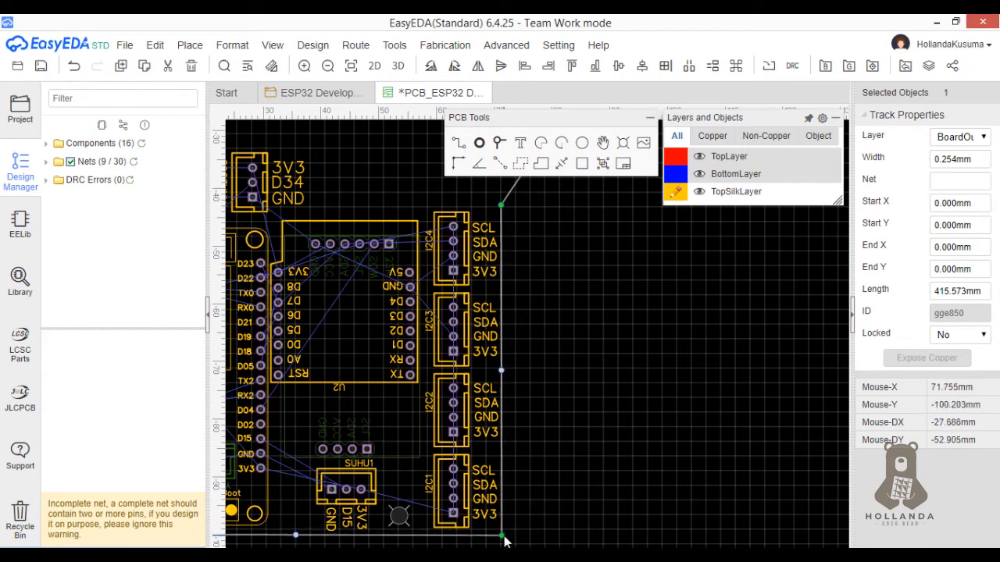
{"action": "scroll", "coordinate": [504, 539], "scroll_direction": "down", "scroll_amount": 4}
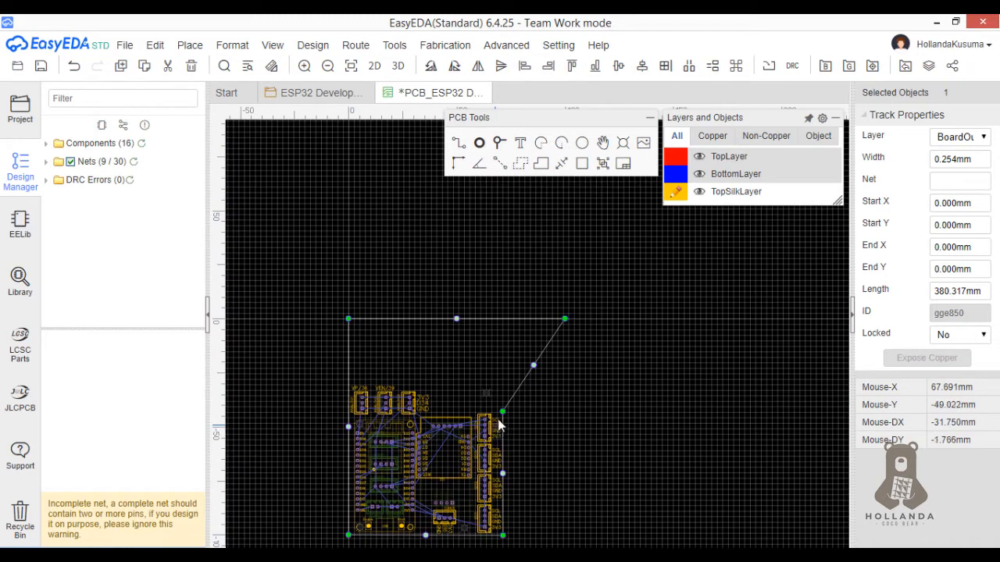
Move the board outline's upper-right corner to about X 71 mm, Y -30 mm, in line with the shortened right edge
{"action": "scroll", "coordinate": [499, 425], "scroll_direction": "up", "scroll_amount": 3}
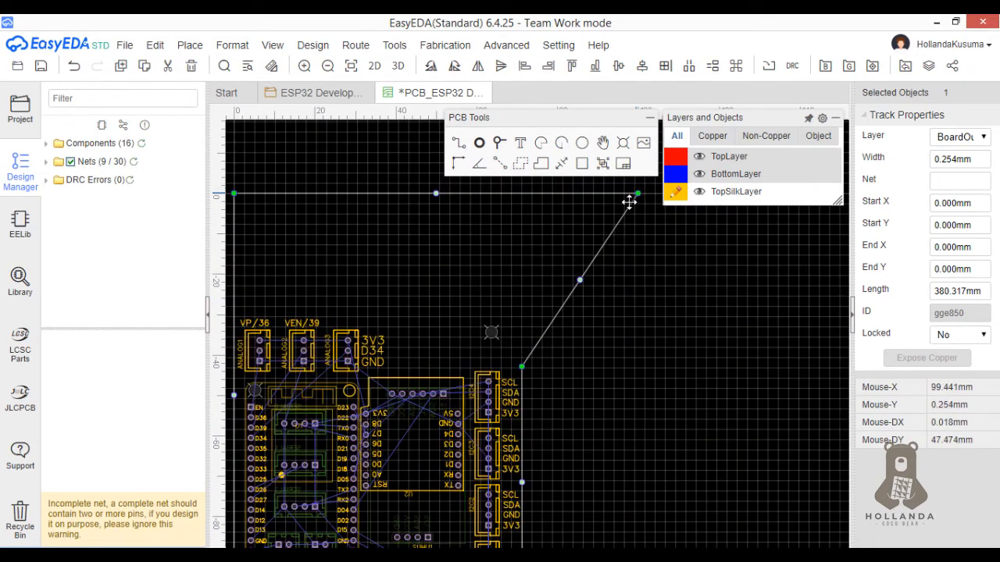
{"action": "left_click_drag", "start_coordinate": [628, 202], "coordinate": [522, 320]}
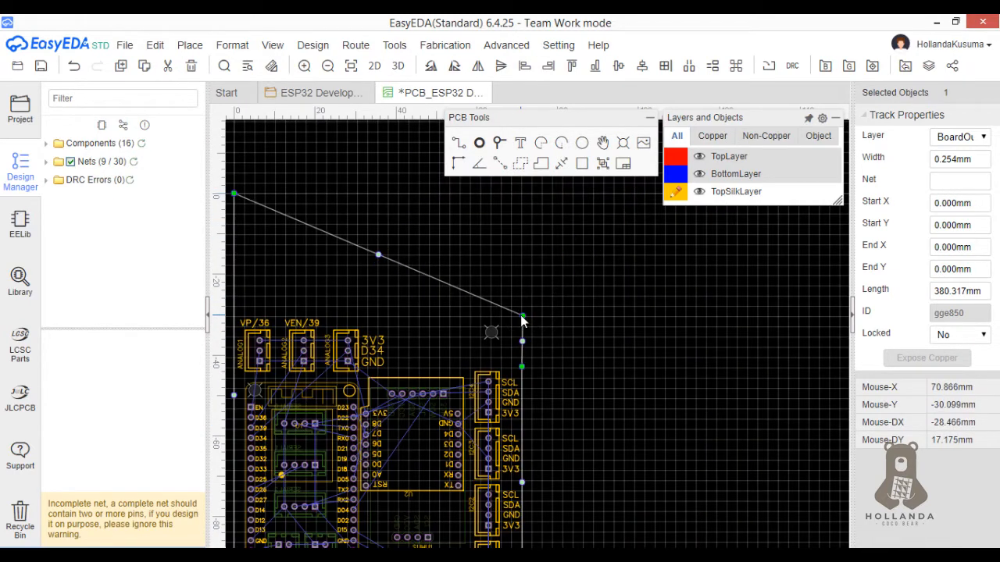
{"action": "scroll", "coordinate": [522, 320], "scroll_direction": "up", "scroll_amount": 5}
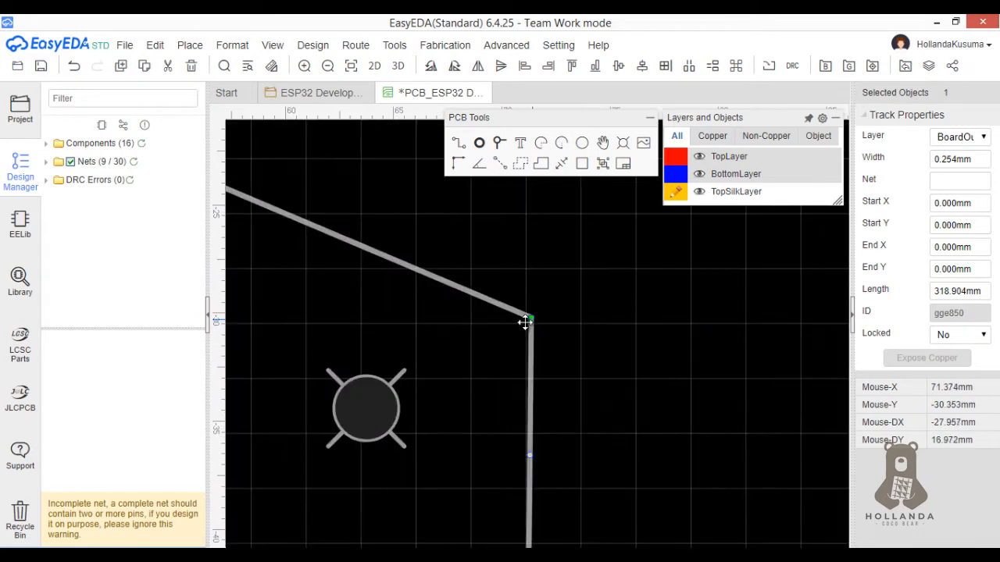
{"action": "scroll", "coordinate": [524, 321], "scroll_direction": "down", "scroll_amount": 5}
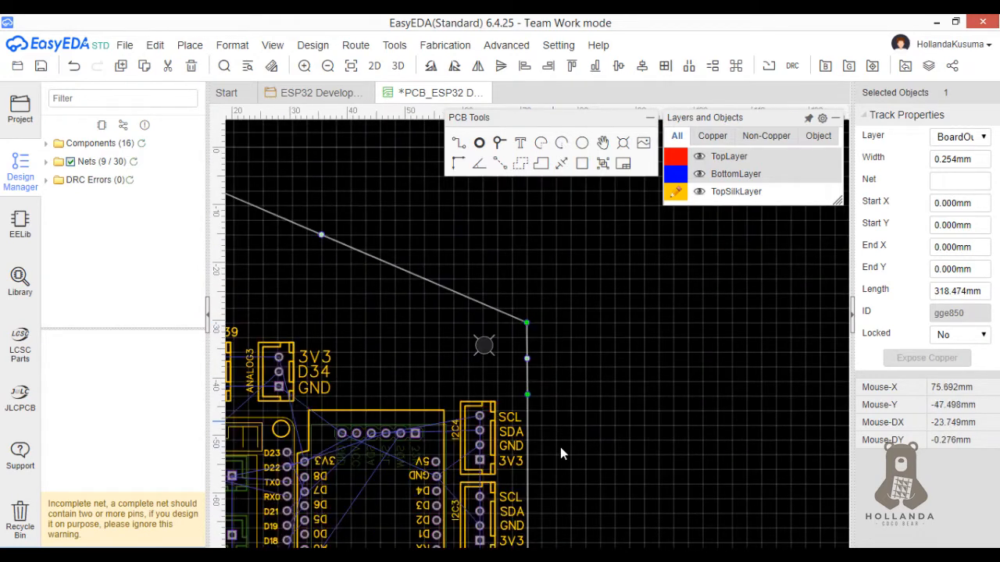
Adjust the board outline's lower-right corner slightly inward, to about X 71 mm, to line up the right edge
{"action": "right_click_drag", "start_coordinate": [560, 447], "coordinate": [568, 261]}
{"action": "right_click_drag", "start_coordinate": [580, 458], "coordinate": [643, 351]}
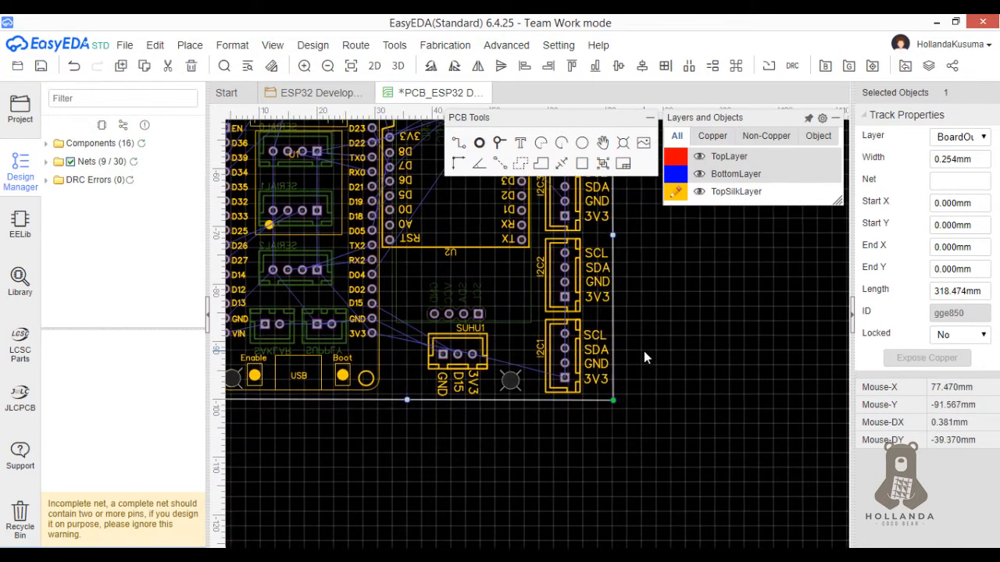
{"action": "scroll", "coordinate": [644, 351], "scroll_direction": "up", "scroll_amount": 2}
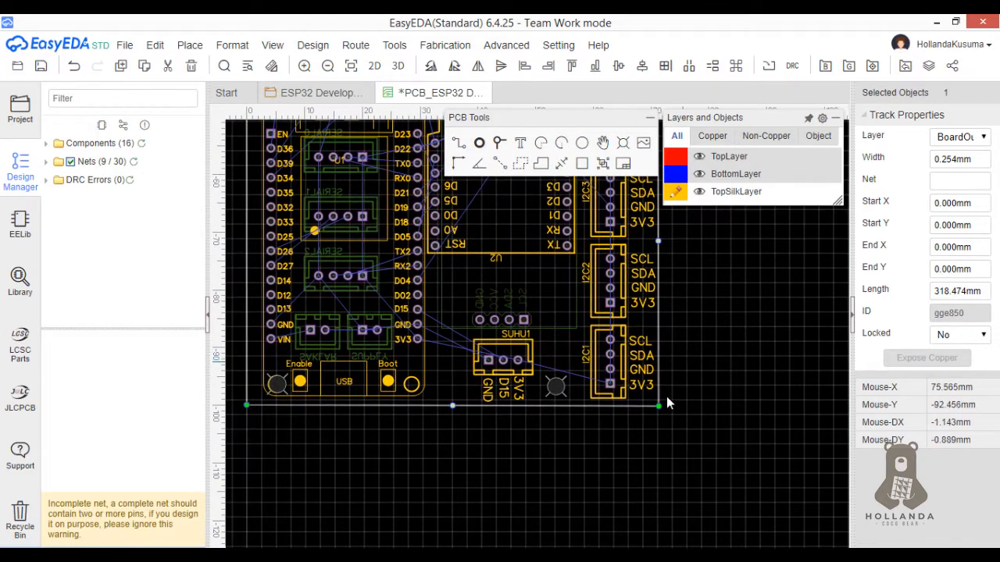
{"action": "left_click_drag", "start_coordinate": [649, 422], "coordinate": [648, 429]}
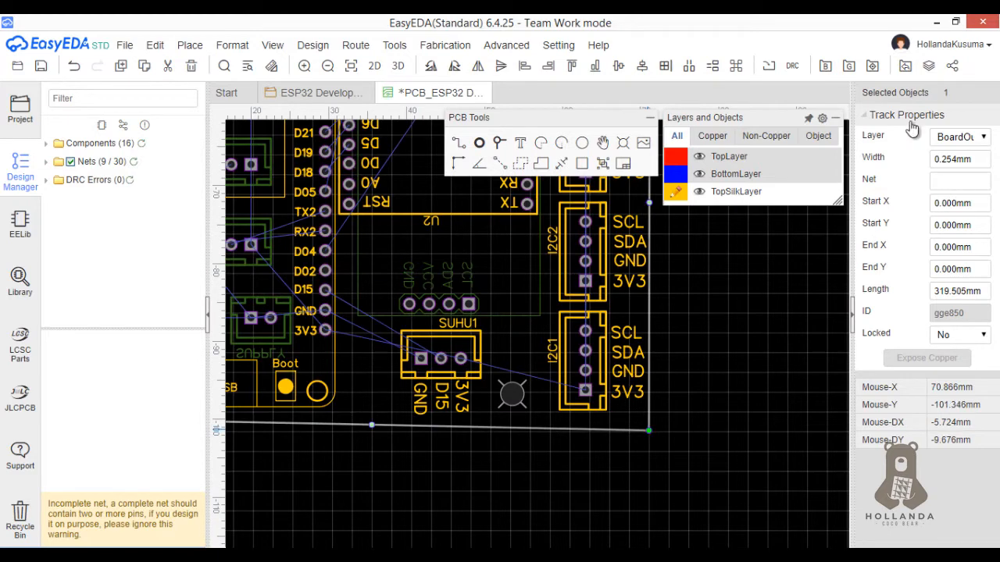
Set the canvas snap size to 2.54 mm
{"action": "left_click", "coordinate": [737, 447]}
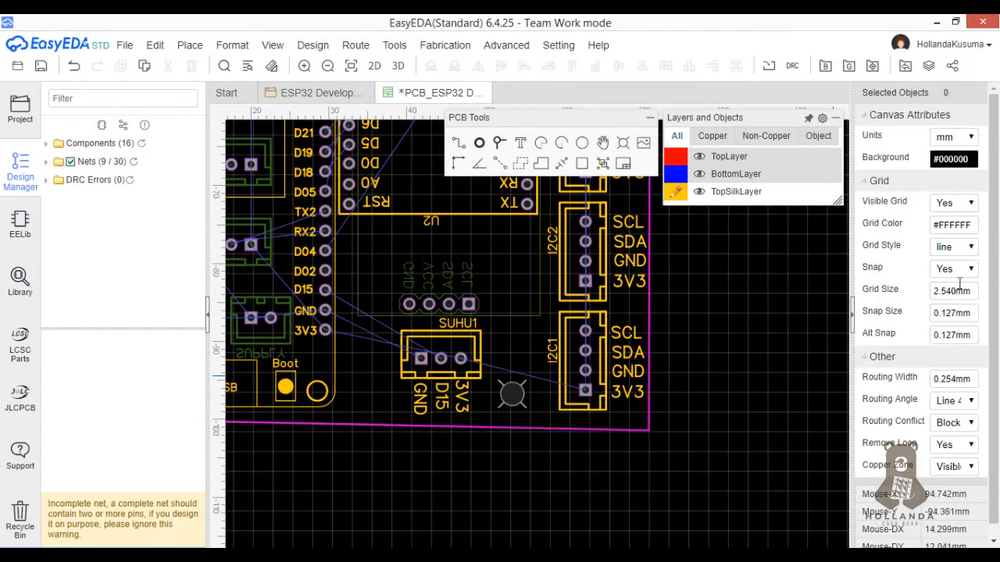
{"action": "left_click", "coordinate": [947, 313]}
{"action": "type", "text": "2"}
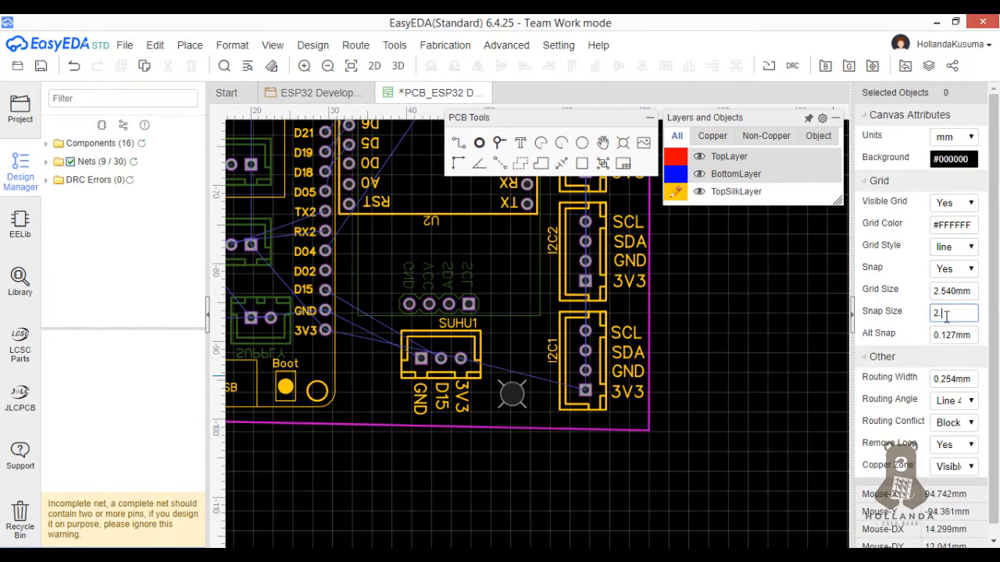
{"action": "type", "text": ".54"}
{"action": "key", "text": "Return"}
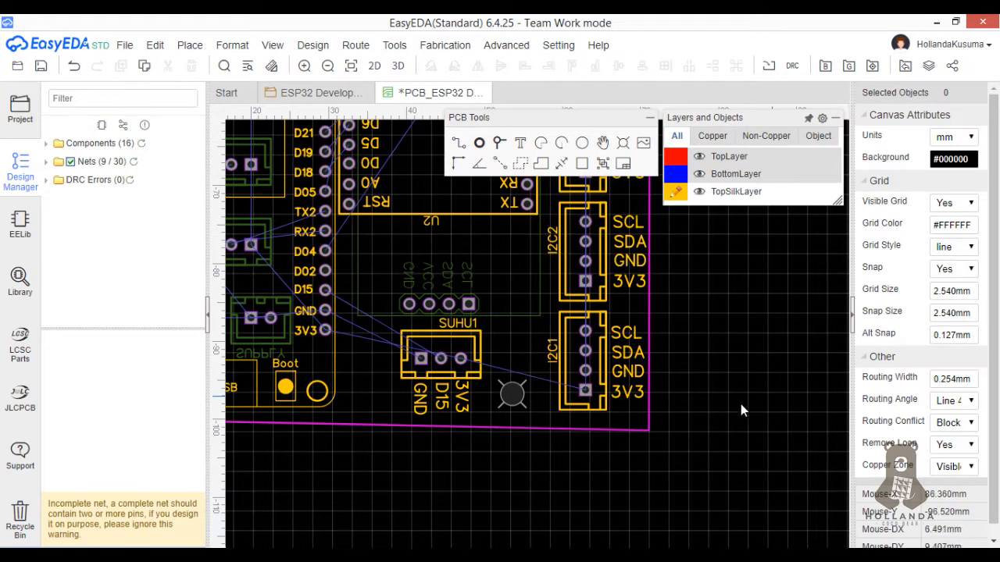
Snap the board outline's two lower corners to Y -101.6 mm, at X 71.12 mm and X 0 mm
{"action": "scroll", "coordinate": [703, 422], "scroll_direction": "up", "scroll_amount": 2}
{"action": "left_click", "coordinate": [594, 439]}
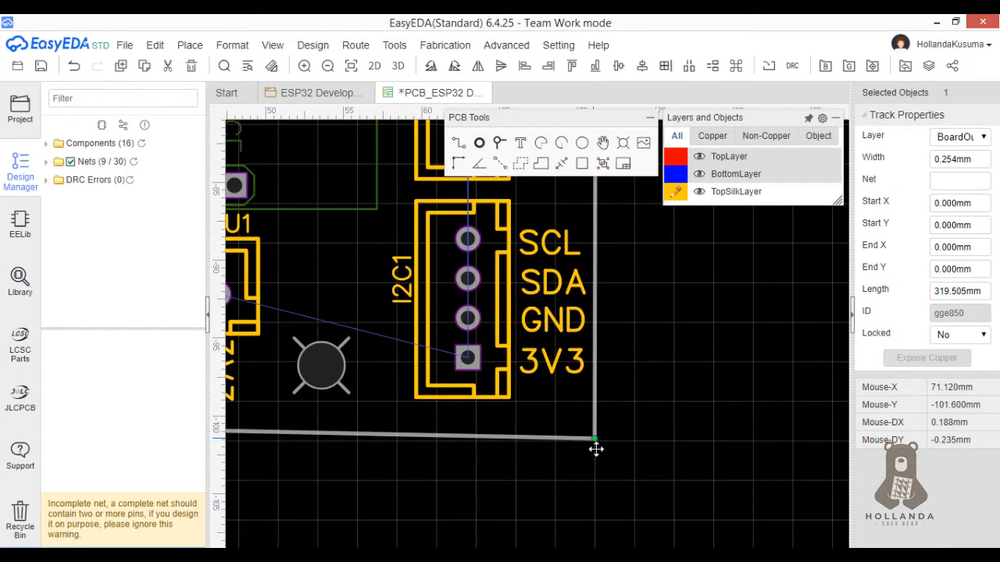
{"action": "left_click_drag", "start_coordinate": [594, 439], "coordinate": [595, 448]}
{"action": "scroll", "coordinate": [639, 450], "scroll_direction": "down", "scroll_amount": 3}
{"action": "right_click_drag", "start_coordinate": [397, 461], "coordinate": [601, 436]}
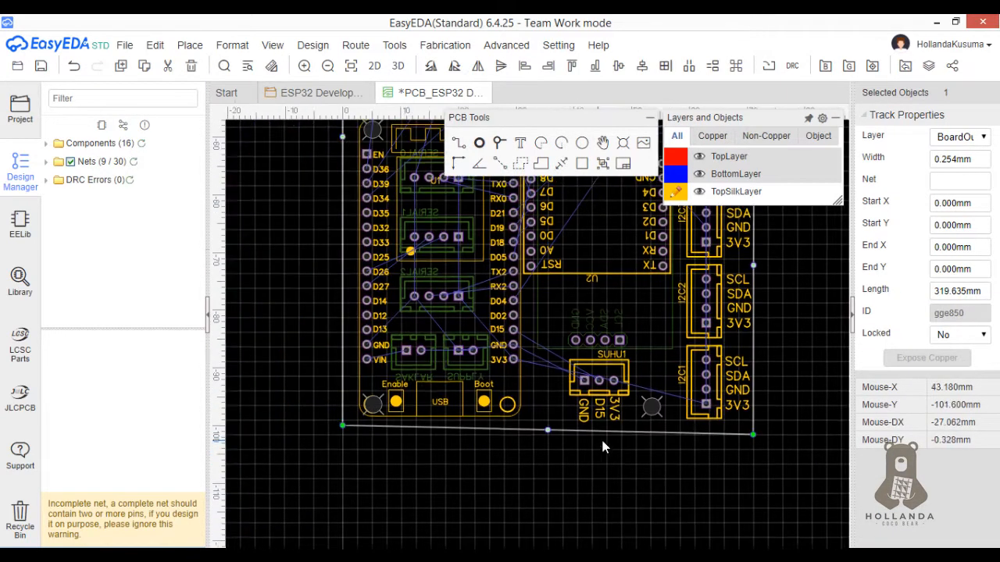
{"action": "scroll", "coordinate": [418, 473], "scroll_direction": "up", "scroll_amount": 3}
{"action": "left_click_drag", "start_coordinate": [430, 324], "coordinate": [429, 330]}
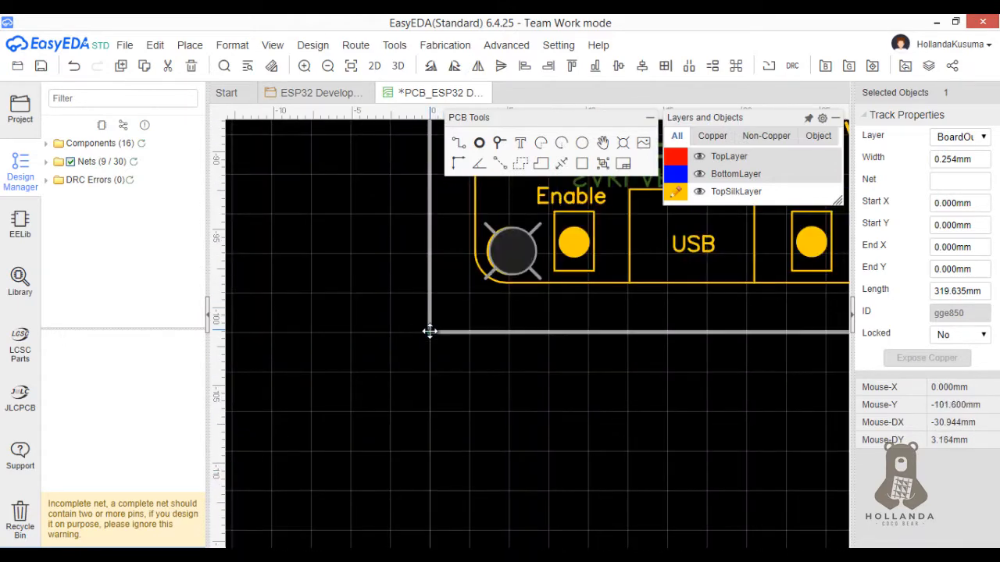
Pull the board outline's left edge and upper-left corner down to Y -27.94 mm, just above the analog connectors
{"action": "scroll", "coordinate": [435, 333], "scroll_direction": "down", "scroll_amount": 5}
{"action": "scroll", "coordinate": [463, 405], "scroll_direction": "up", "scroll_amount": 3}
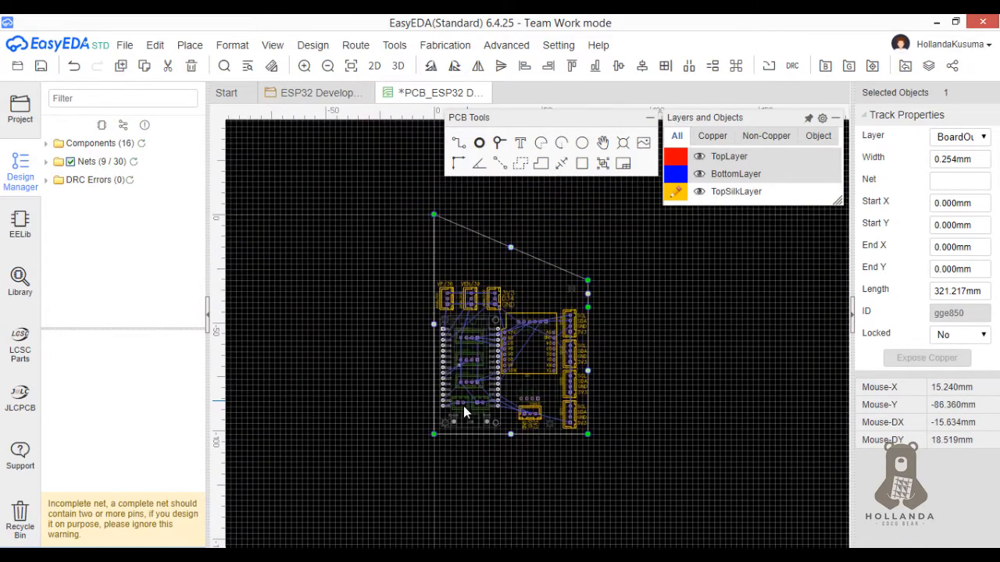
{"action": "scroll", "coordinate": [414, 277], "scroll_direction": "up", "scroll_amount": 3}
{"action": "scroll", "coordinate": [426, 180], "scroll_direction": "down", "scroll_amount": 3}
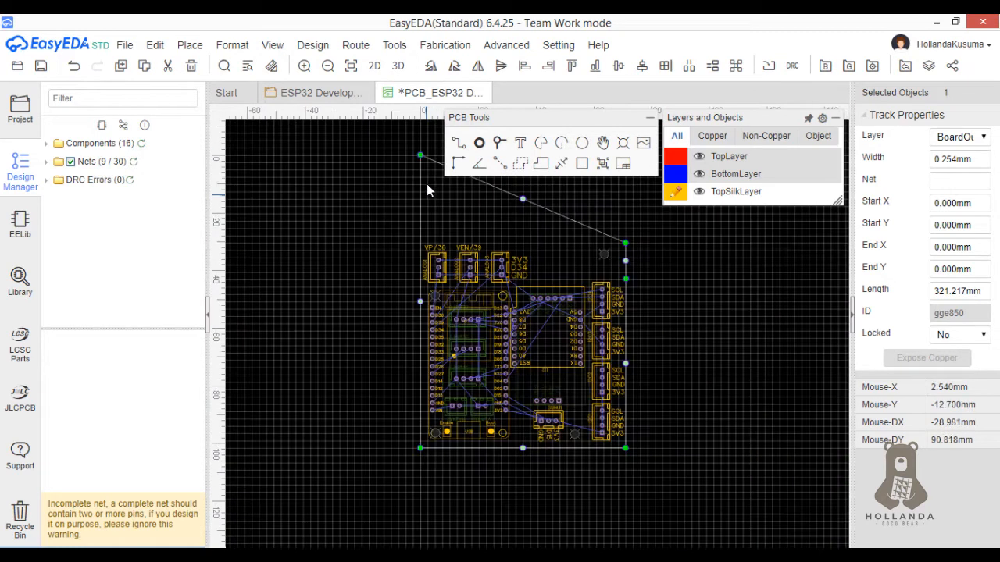
{"action": "left_click_drag", "start_coordinate": [417, 188], "coordinate": [414, 235]}
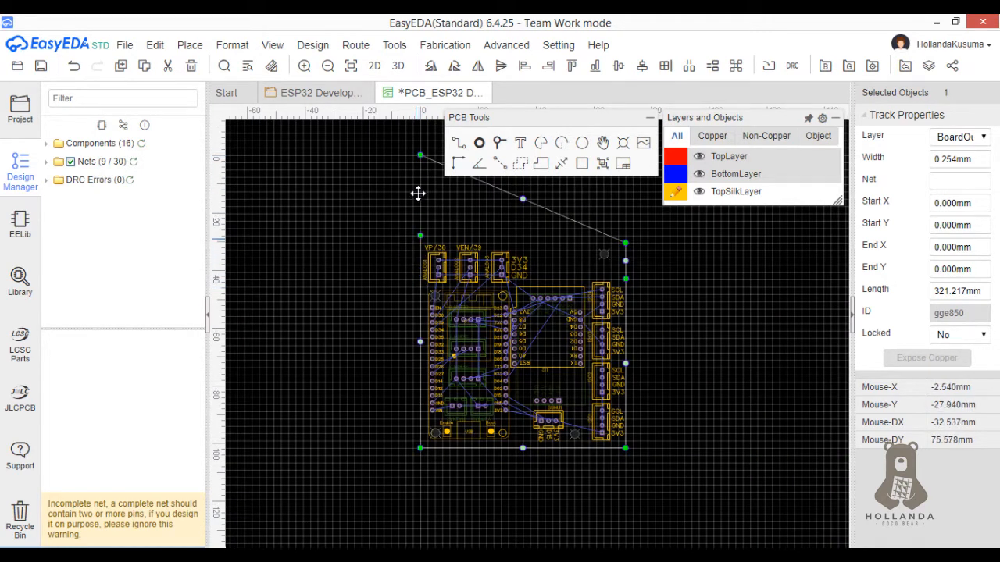
{"action": "left_click_drag", "start_coordinate": [422, 159], "coordinate": [422, 234]}
Level the outline's upper-right corner at Y -27.94 mm and merge the extra vertex near the upper-left corner into X 0 mm
{"action": "scroll", "coordinate": [628, 213], "scroll_direction": "up", "scroll_amount": 3}
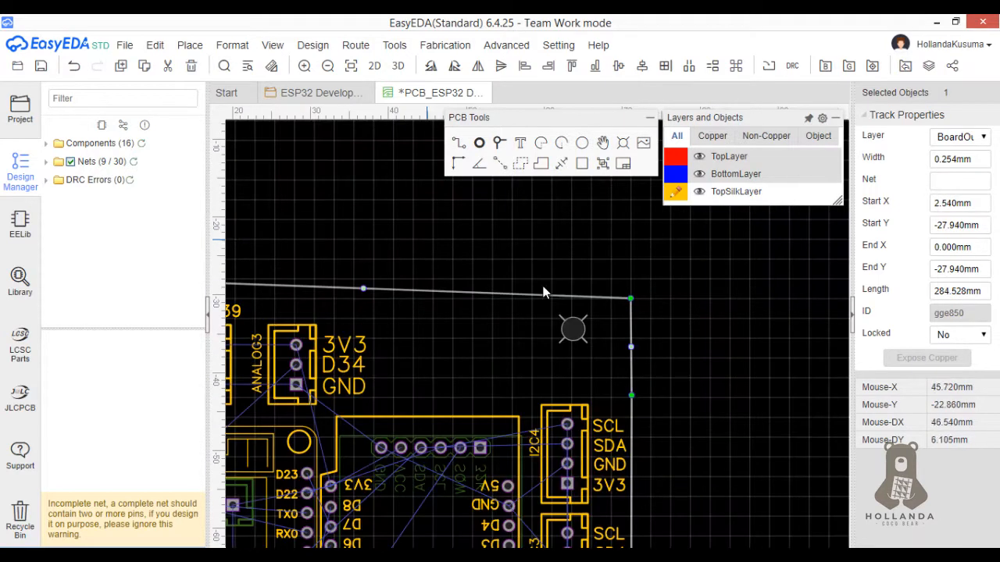
{"action": "left_click_drag", "start_coordinate": [631, 298], "coordinate": [630, 279]}
{"action": "right_click_drag", "start_coordinate": [508, 344], "coordinate": [728, 351]}
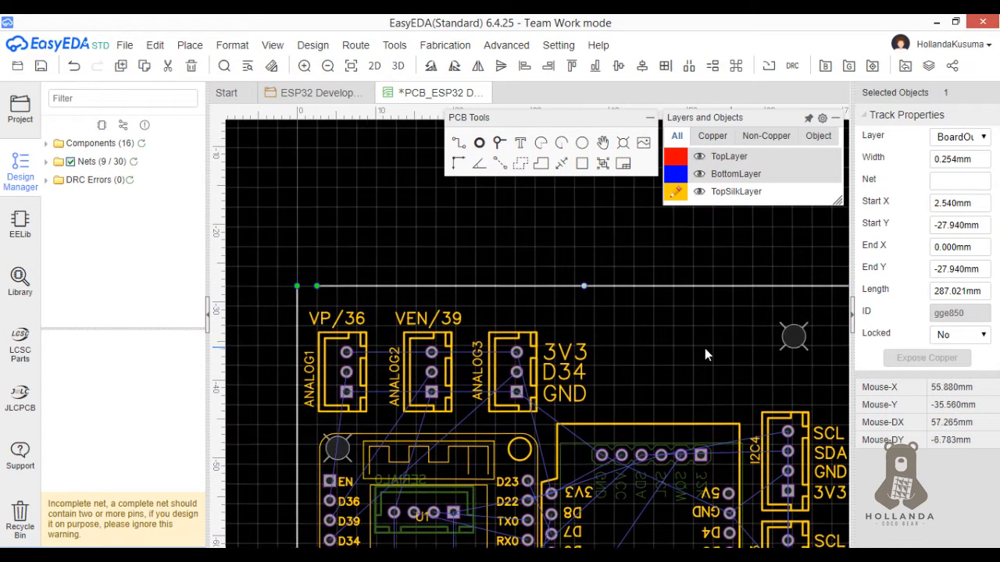
{"action": "left_click", "coordinate": [309, 291]}
{"action": "left_click", "coordinate": [316, 288]}
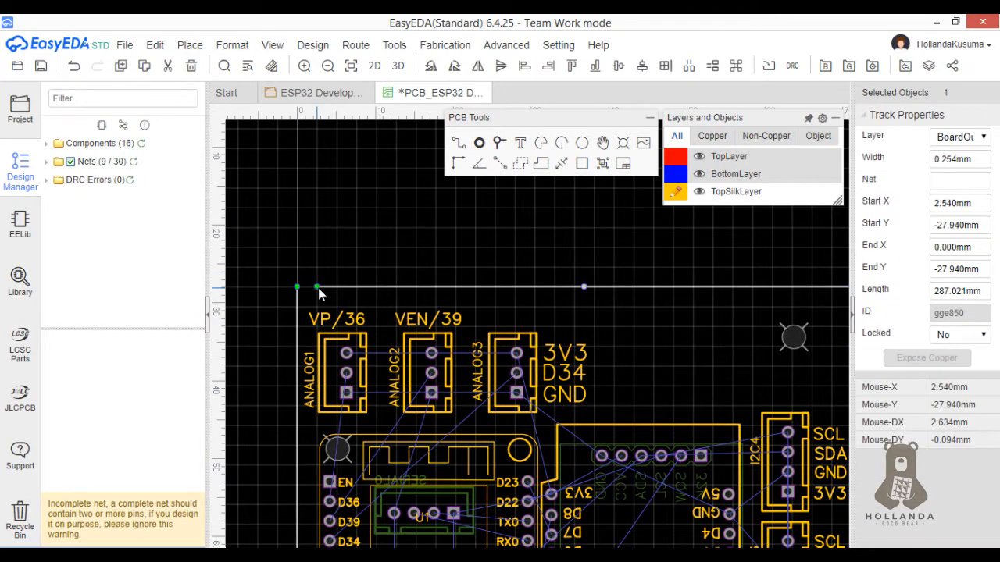
{"action": "left_click_drag", "start_coordinate": [301, 290], "coordinate": [296, 287]}
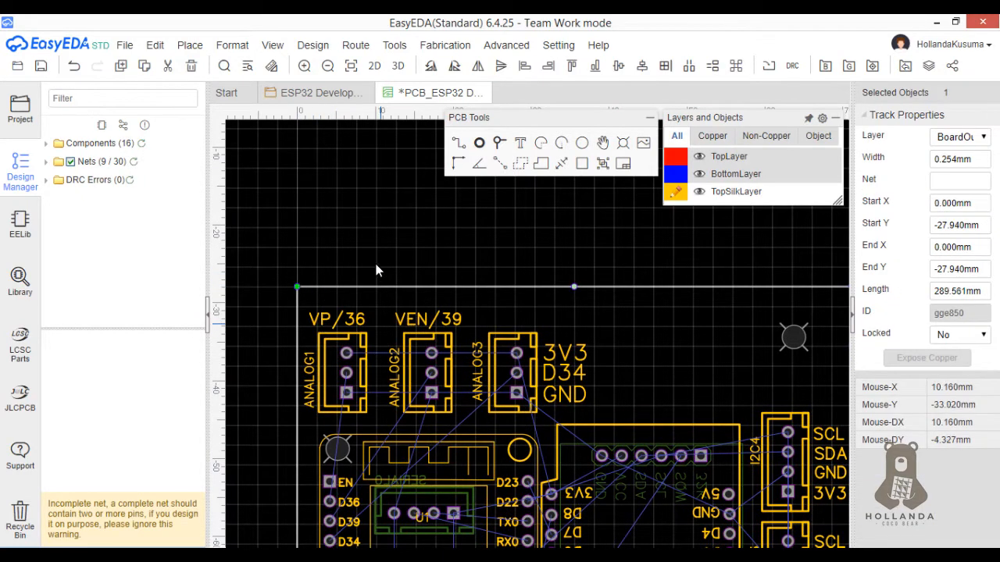
{"action": "left_click", "coordinate": [620, 247]}
Place a silkscreen text above the board's upper-right area and enter the designer's full name
{"action": "scroll", "coordinate": [654, 279], "scroll_direction": "down", "scroll_amount": 2}
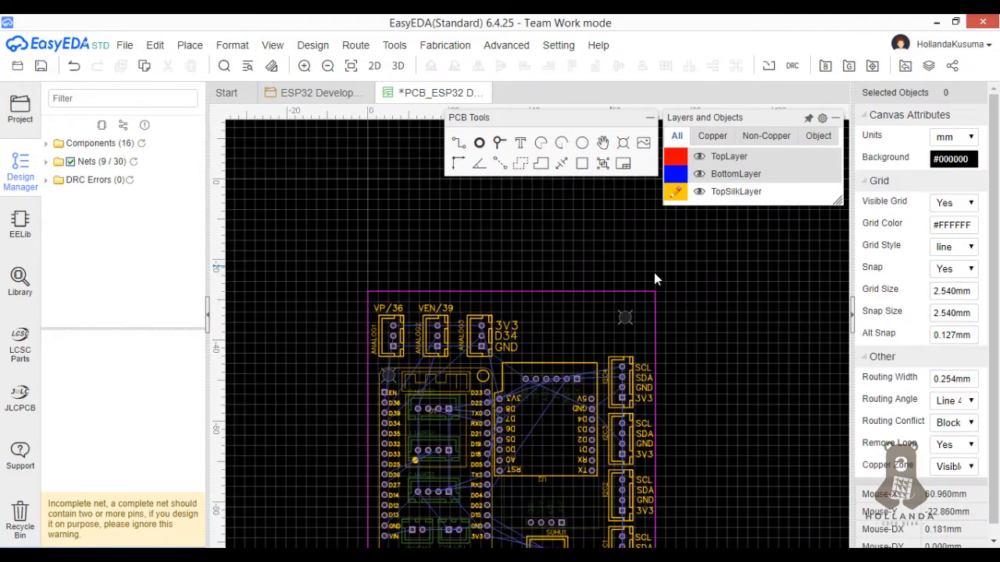
{"action": "left_click", "coordinate": [521, 145]}
{"action": "left_click", "coordinate": [591, 269]}
{"action": "double_click", "coordinate": [591, 269]}
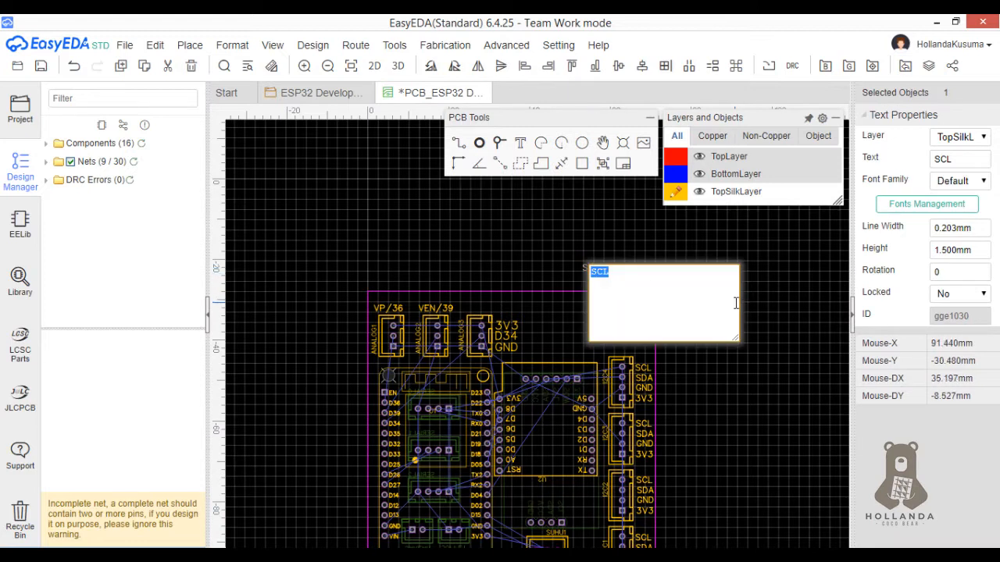
{"action": "type", "text": "HCL"}
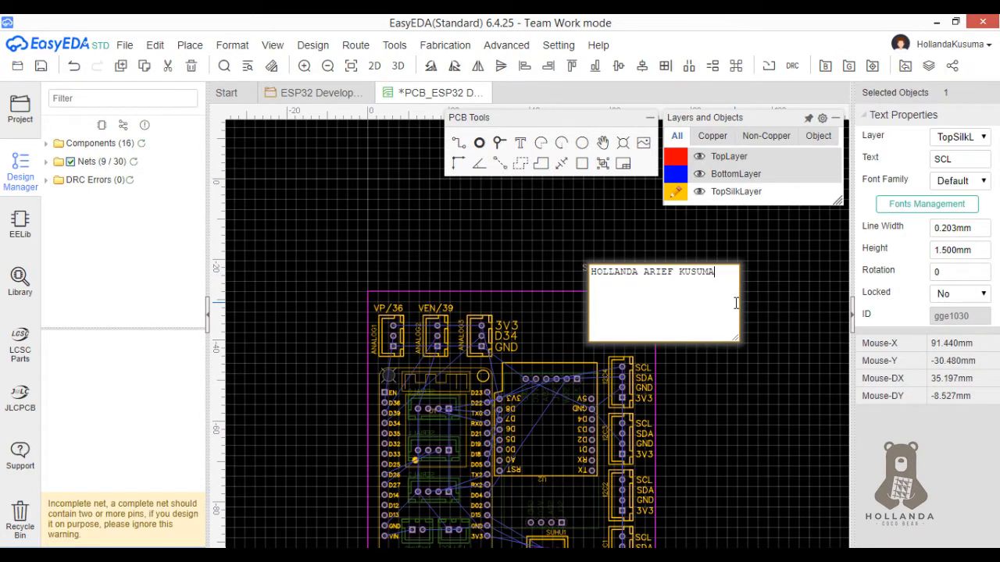
{"action": "left_click", "coordinate": [781, 273]}
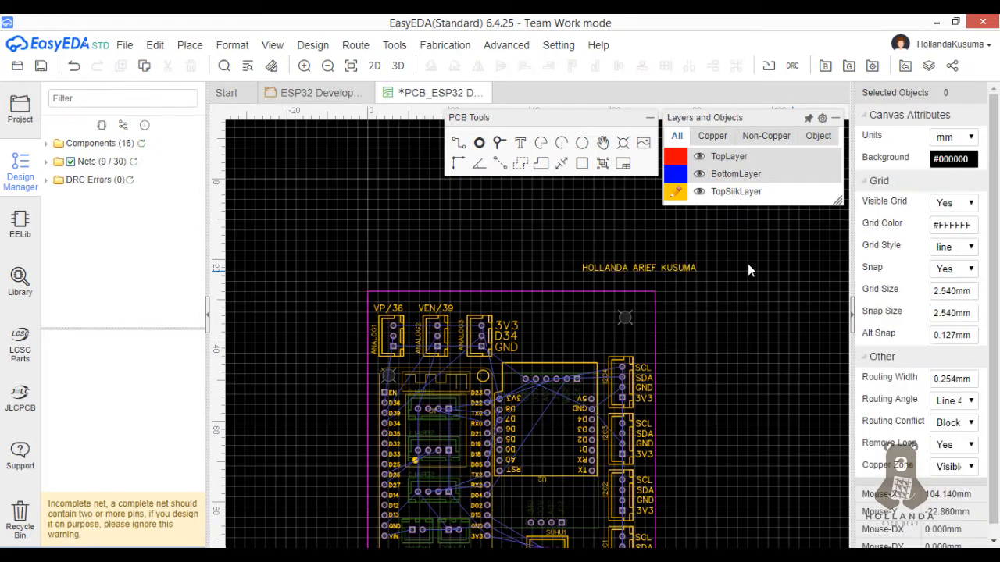
Try the NotoSerifCJKsc-Medium font on the designer's name text
{"action": "left_click", "coordinate": [684, 271]}
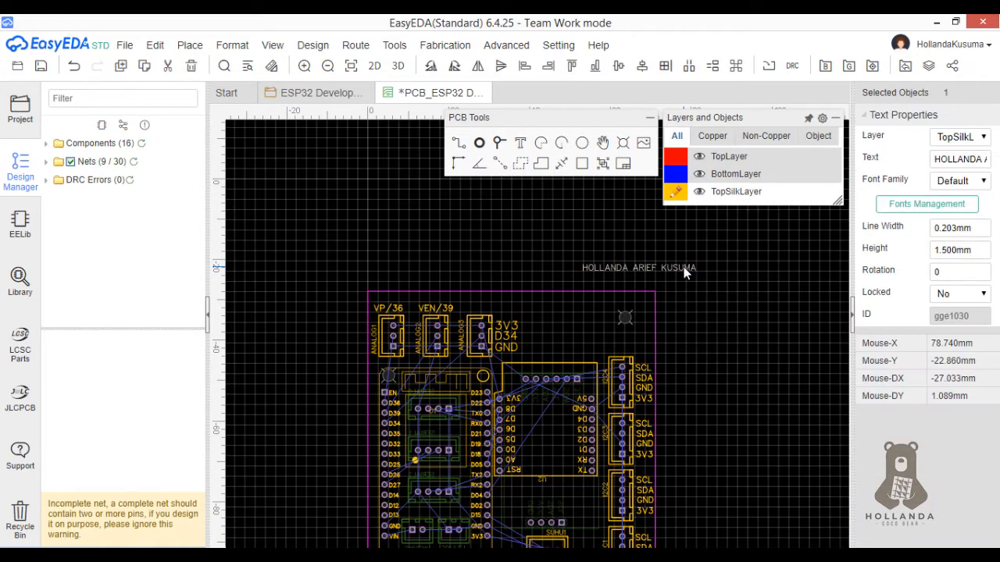
{"action": "left_click", "coordinate": [973, 182]}
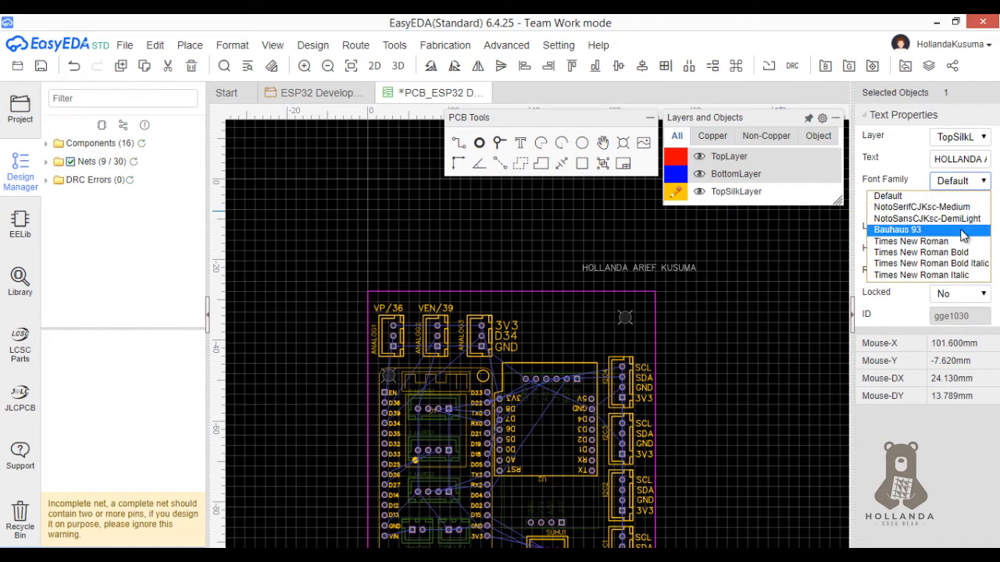
{"action": "left_click", "coordinate": [961, 208]}
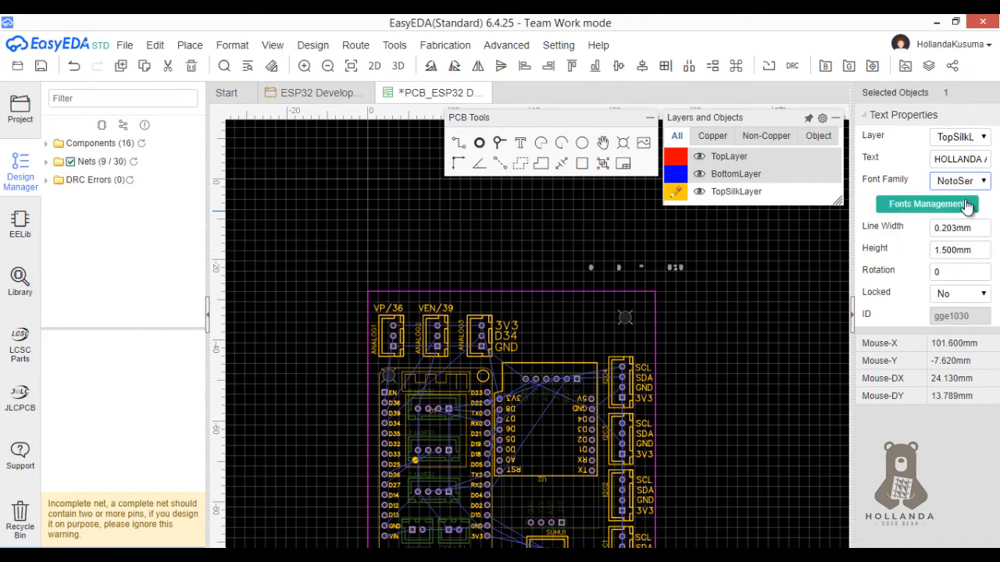
Examine the available fonts and the file types accepted for adding a custom font, without adding one
{"action": "left_click", "coordinate": [965, 204]}
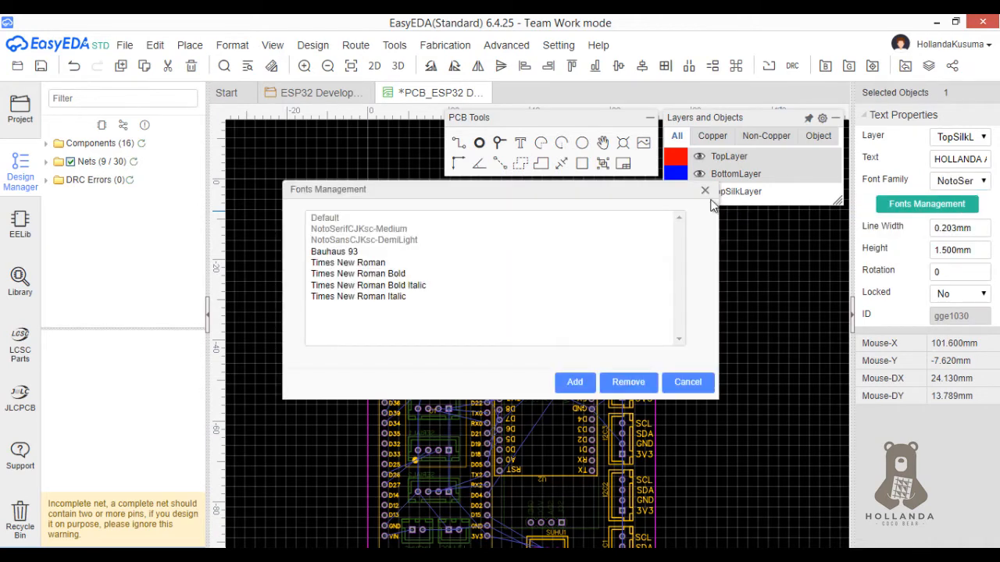
{"action": "left_click", "coordinate": [351, 255]}
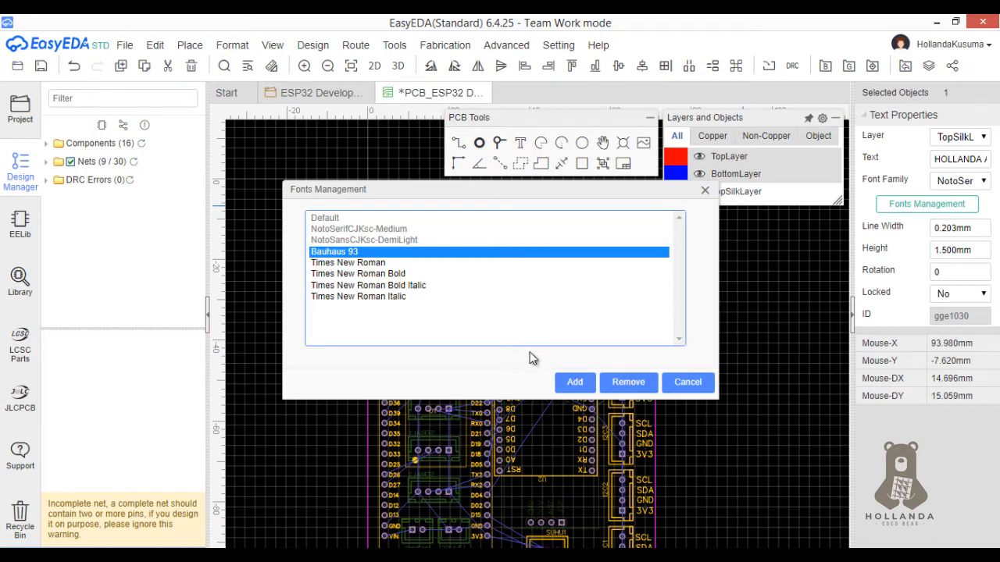
{"action": "left_click", "coordinate": [575, 381]}
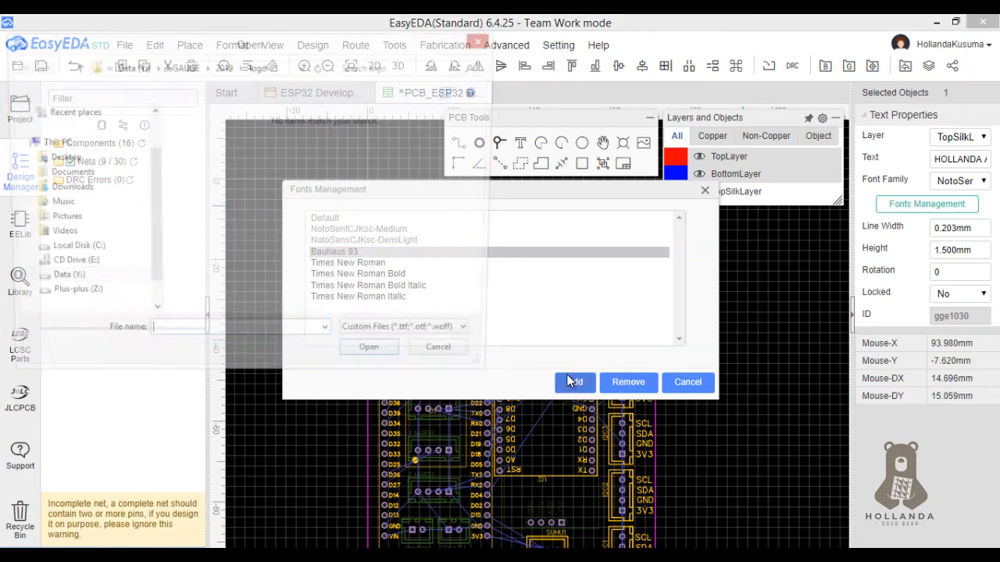
{"action": "left_click", "coordinate": [442, 340]}
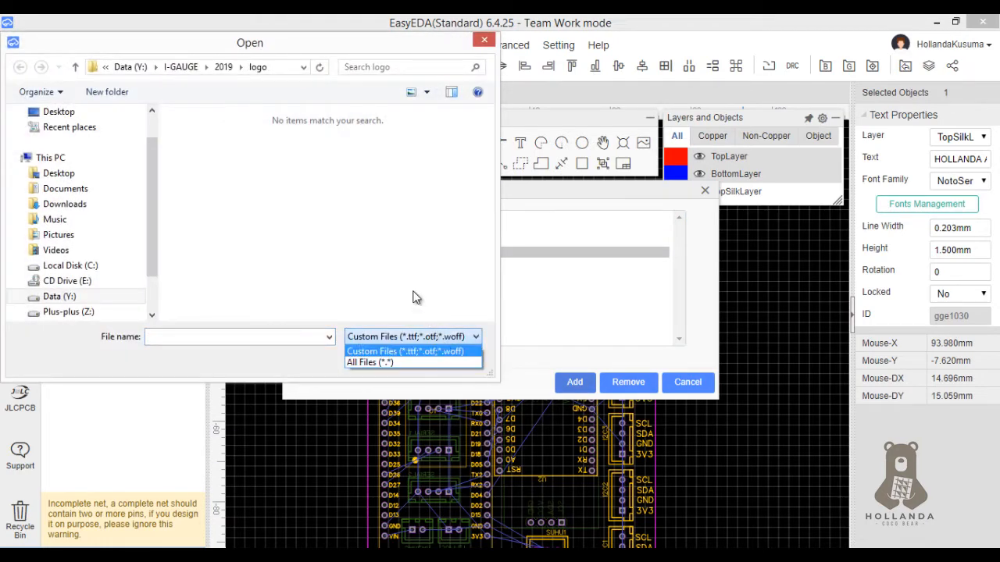
{"action": "left_click", "coordinate": [414, 302]}
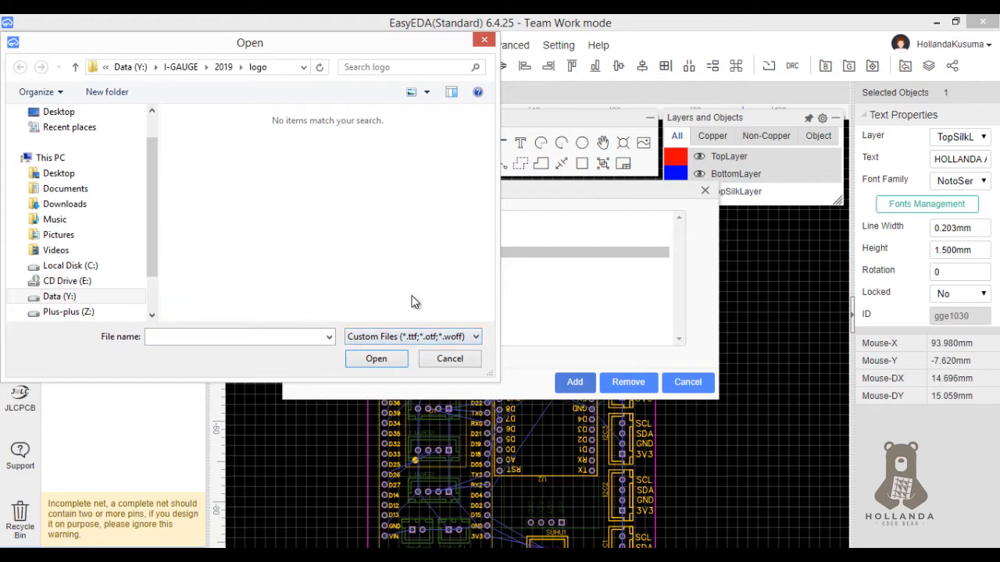
{"action": "left_click", "coordinate": [434, 364]}
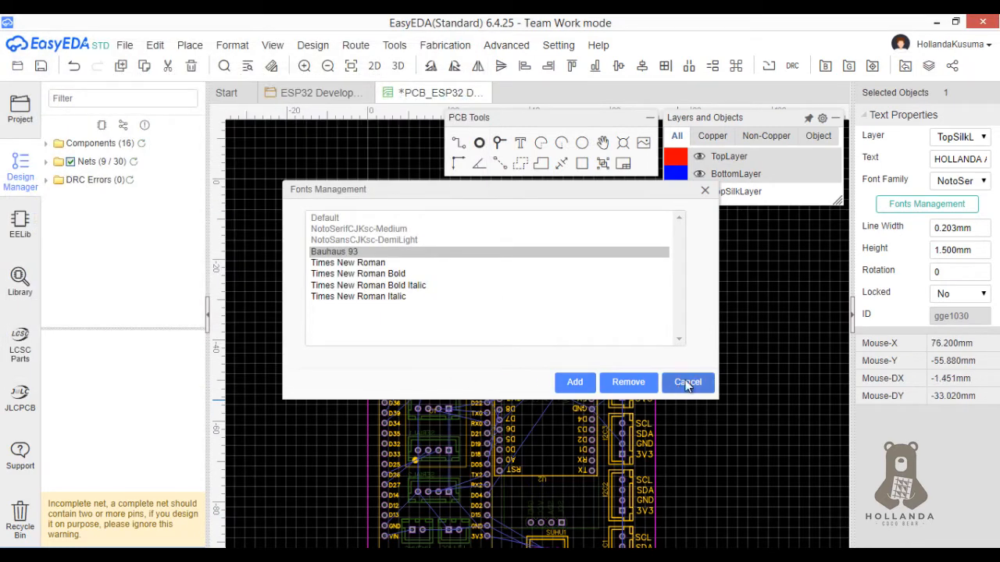
{"action": "left_click", "coordinate": [687, 382]}
Set the designer's name text to the Bauhaus 93 font with a height of 3 mm
{"action": "left_click", "coordinate": [983, 182]}
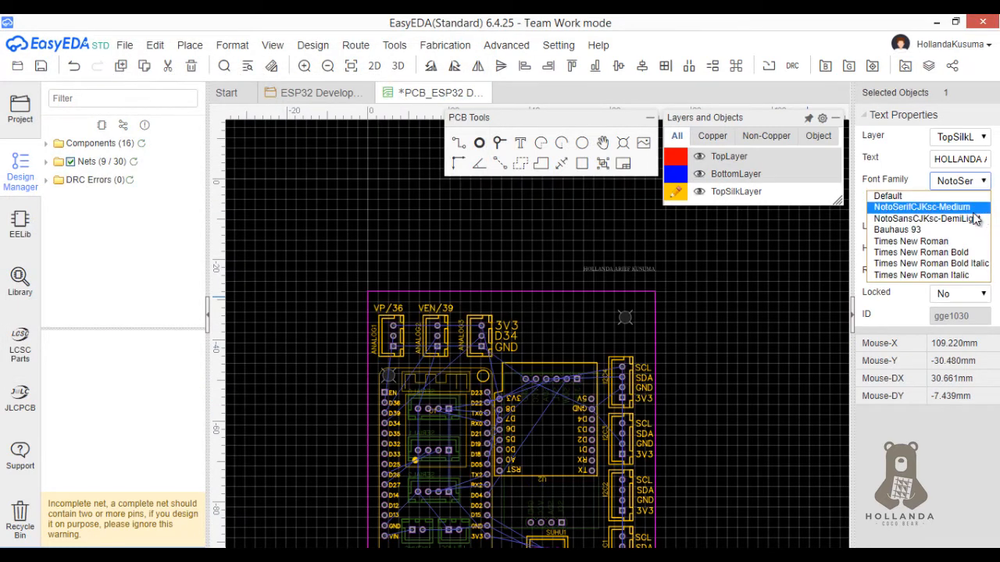
{"action": "left_click", "coordinate": [897, 230]}
{"action": "scroll", "coordinate": [678, 267], "scroll_direction": "up", "scroll_amount": 2}
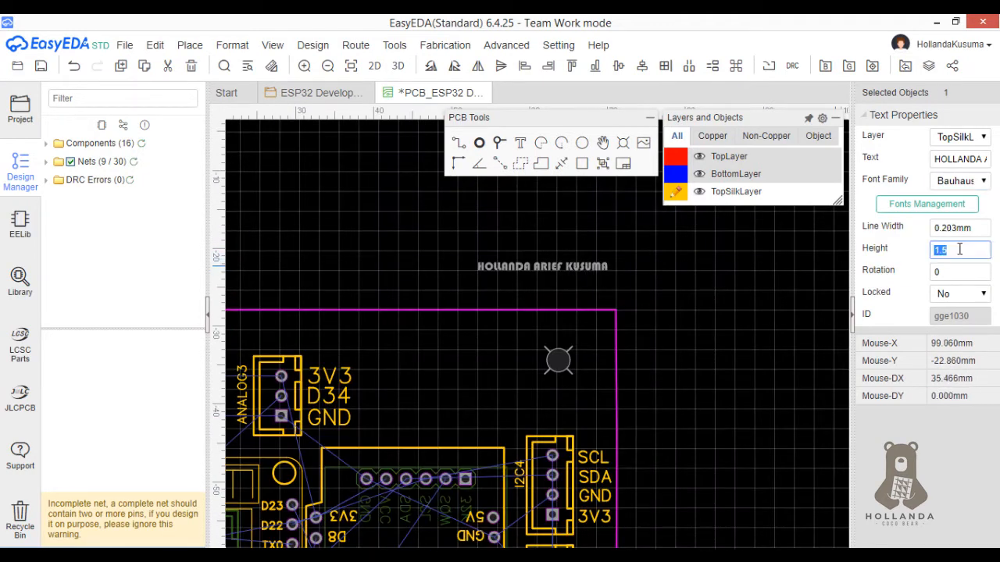
{"action": "type", "text": "3"}
{"action": "key", "text": "Return"}
Move the designer's name text inside the board outline, just below the top edge and above the upper-right mounting hole
{"action": "left_click_drag", "start_coordinate": [619, 274], "coordinate": [473, 329]}
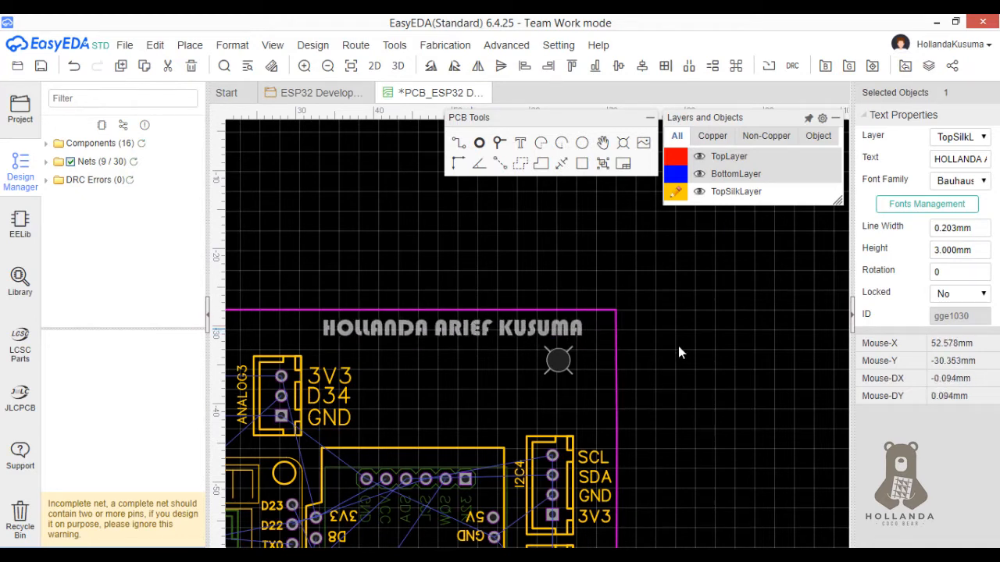
{"action": "left_click", "coordinate": [724, 357]}
{"action": "scroll", "coordinate": [723, 357], "scroll_direction": "down", "scroll_amount": 1}
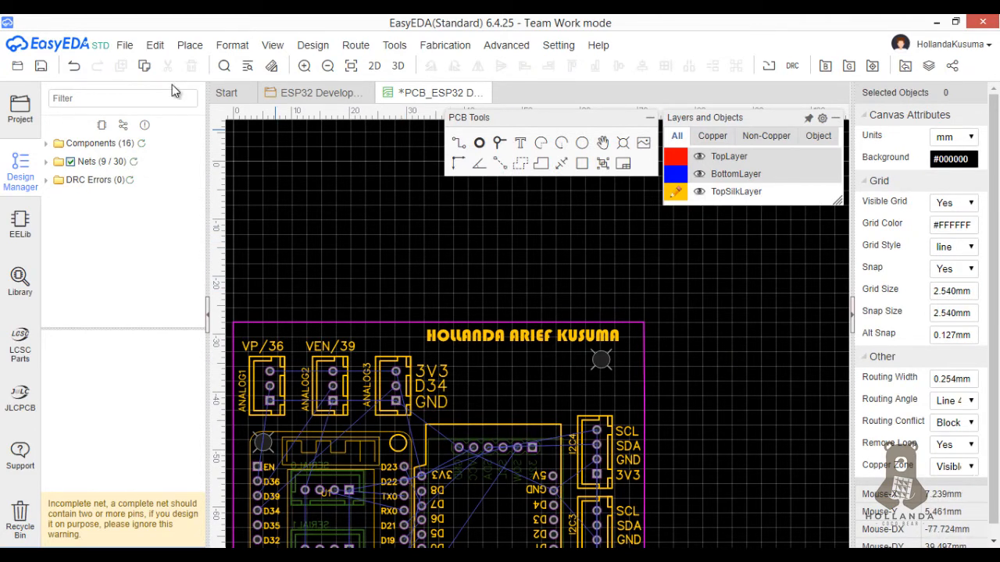
Start inserting an image into the PCB and load logo cocobear.png from the Pictures folder
{"action": "left_click", "coordinate": [125, 47]}
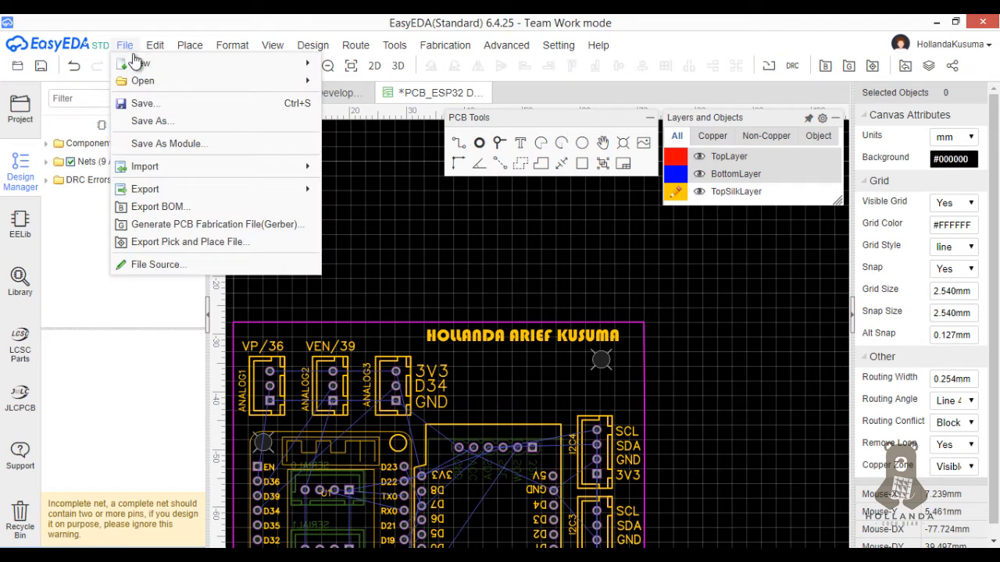
{"action": "mouse_move", "coordinate": [269, 168]}
{"action": "left_click", "coordinate": [351, 185]}
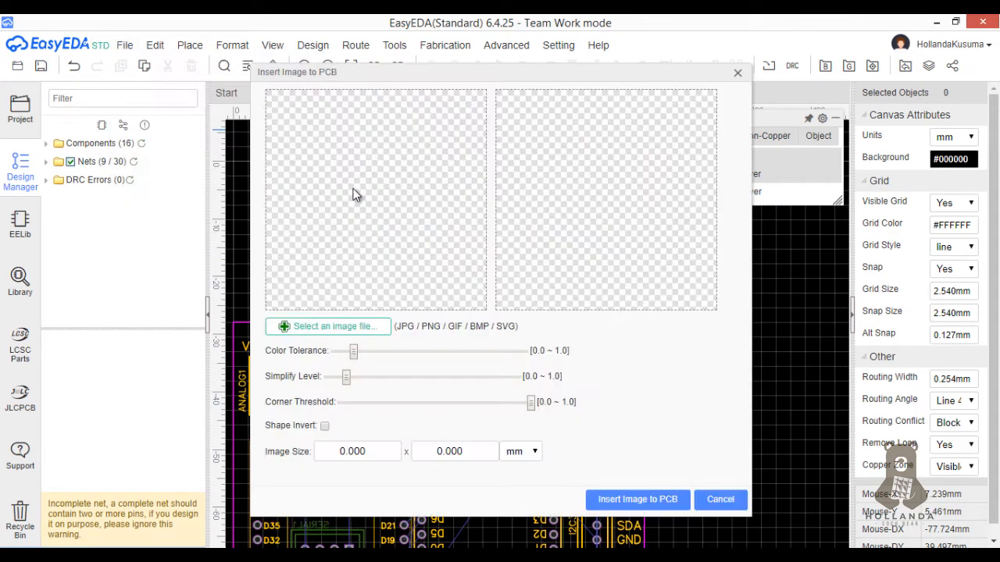
{"action": "left_click", "coordinate": [384, 325]}
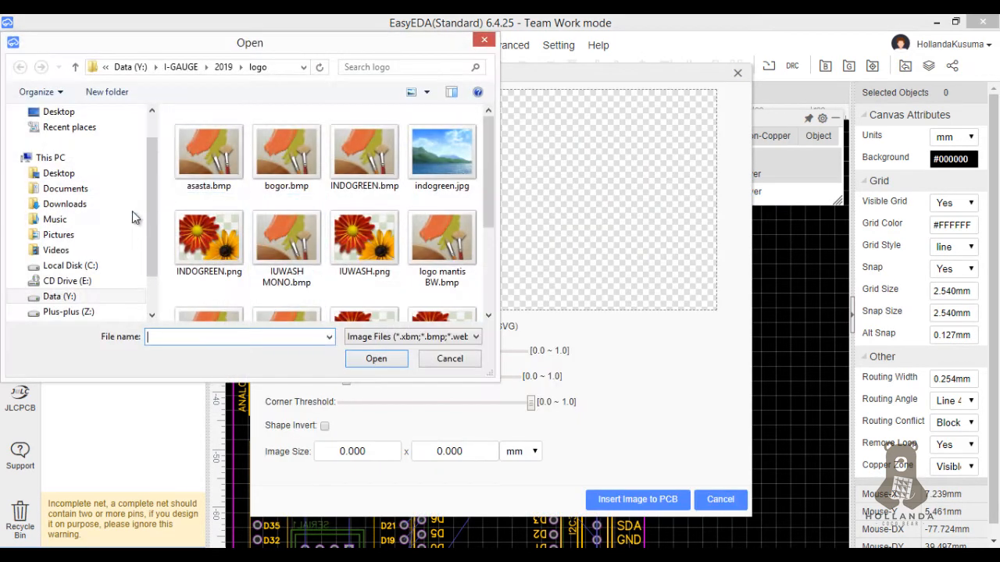
{"action": "left_click", "coordinate": [109, 234]}
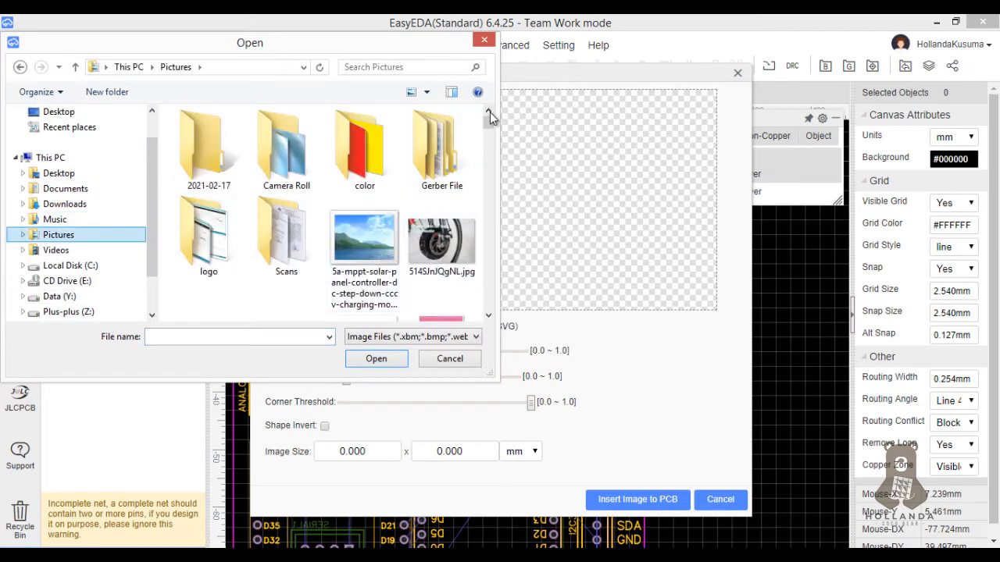
{"action": "left_click", "coordinate": [293, 334]}
{"action": "type", "text": "LO"}
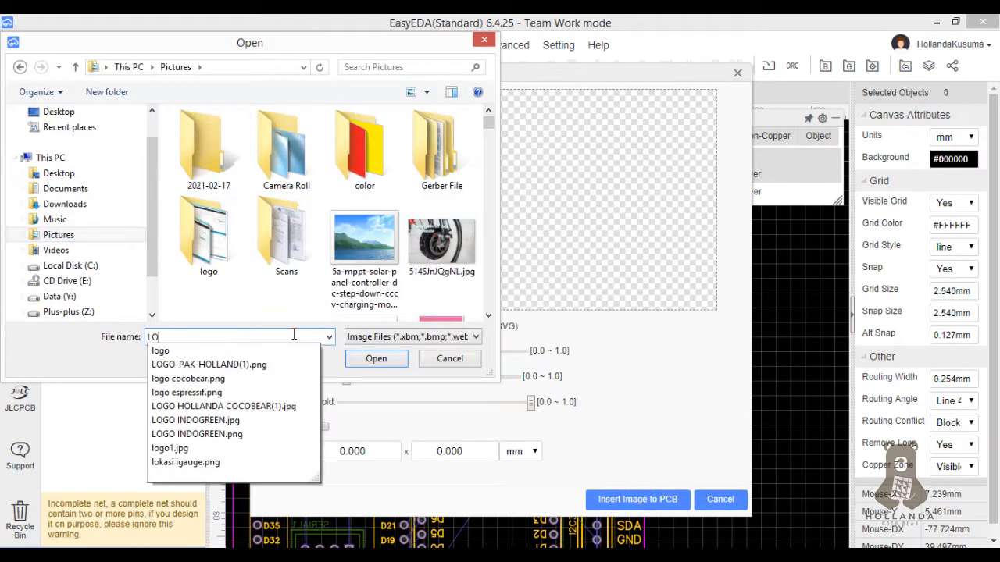
{"action": "left_click", "coordinate": [266, 379]}
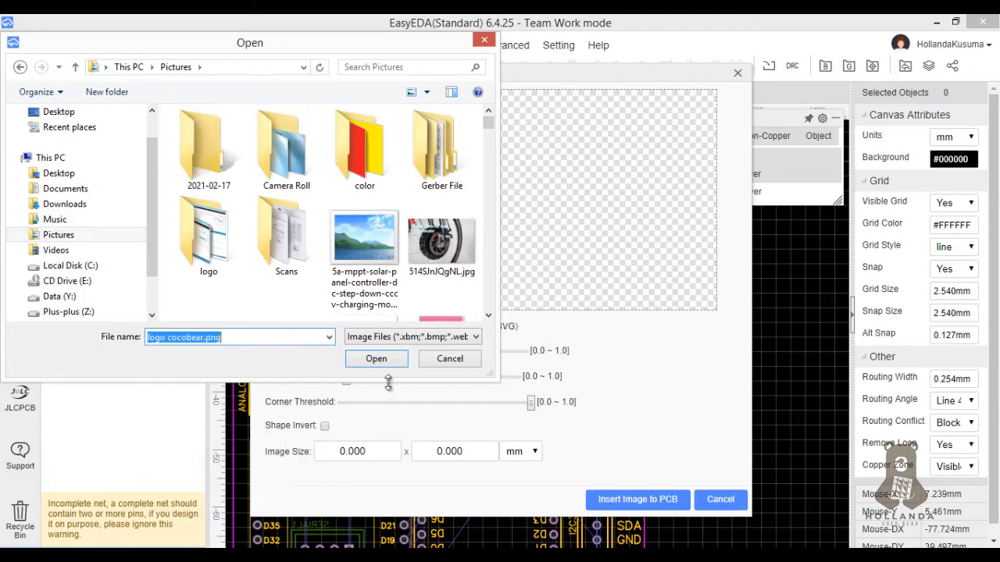
{"action": "left_click", "coordinate": [392, 362]}
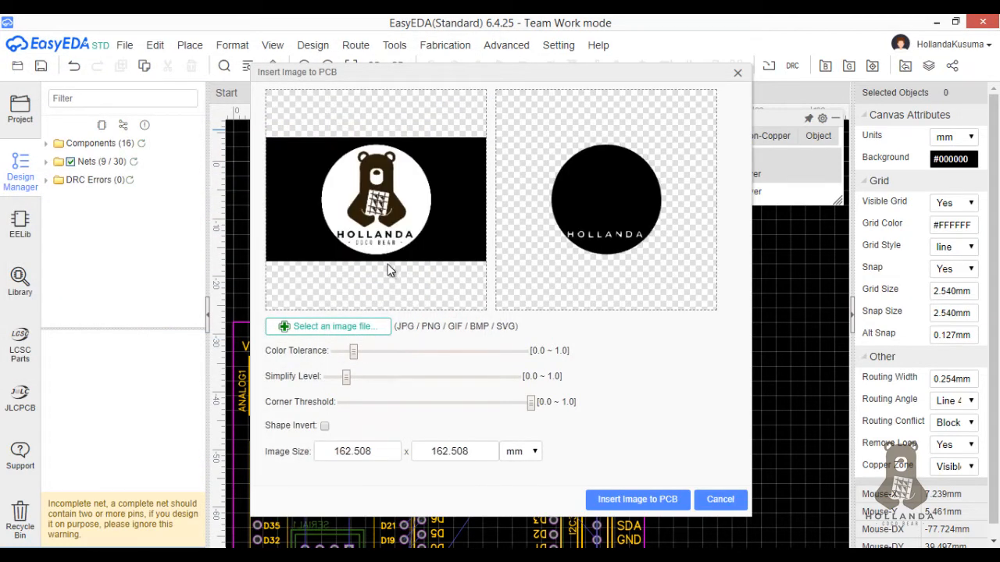
Select logo cocobear.png again as the source image
{"action": "left_click", "coordinate": [375, 329]}
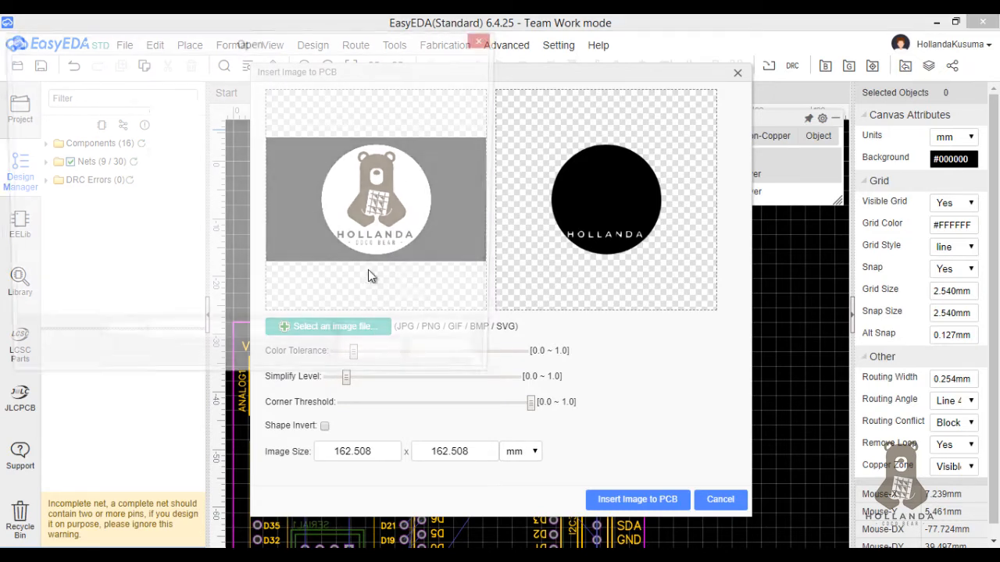
{"action": "type", "text": "LO"}
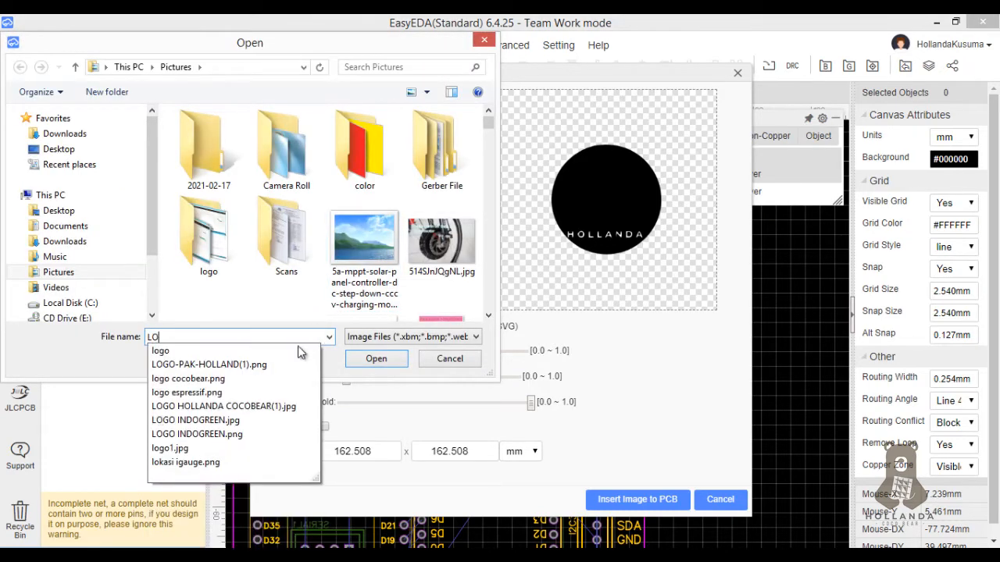
{"action": "left_click", "coordinate": [256, 379]}
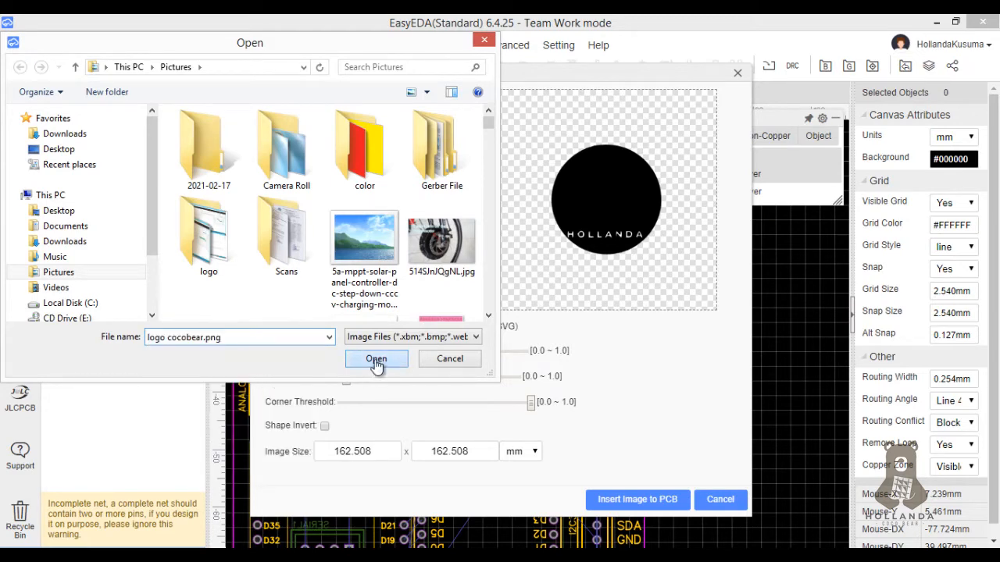
{"action": "left_click", "coordinate": [376, 360]}
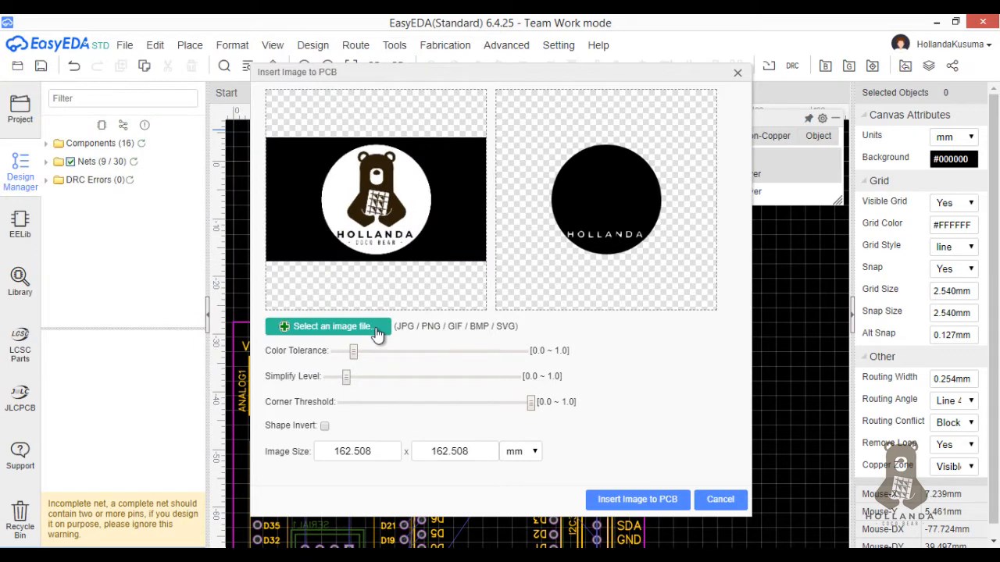
Replace the source image with the PNG logo in Pictures whose file name starts with LOGO-PAK
{"action": "left_click", "coordinate": [377, 334]}
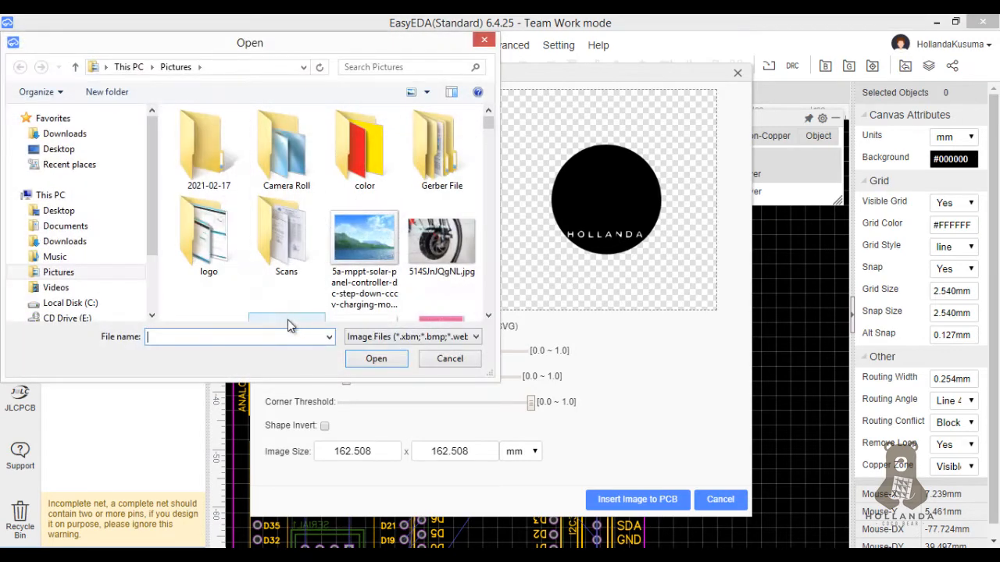
{"action": "type", "text": "LO"}
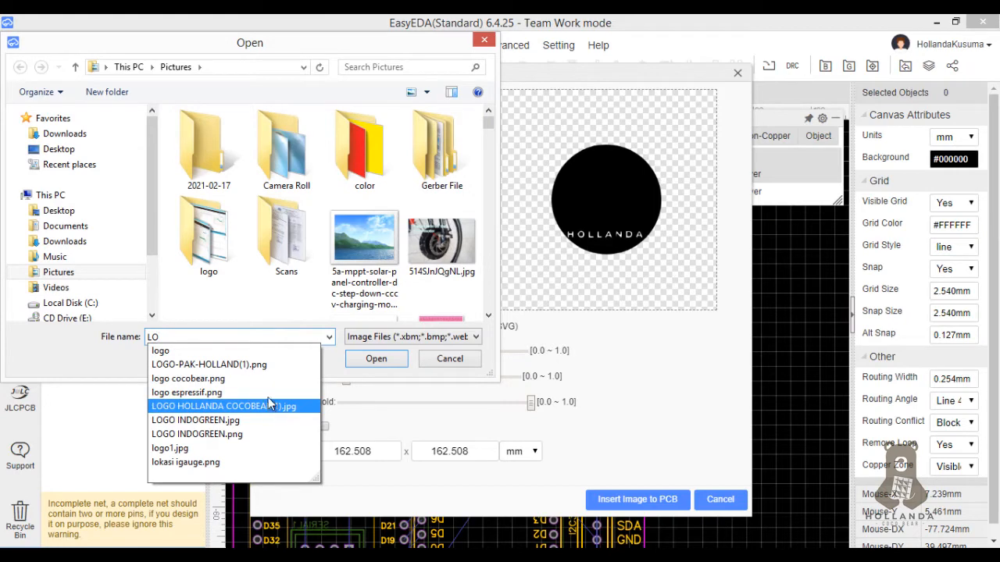
{"action": "left_click", "coordinate": [271, 365]}
{"action": "left_click", "coordinate": [348, 358]}
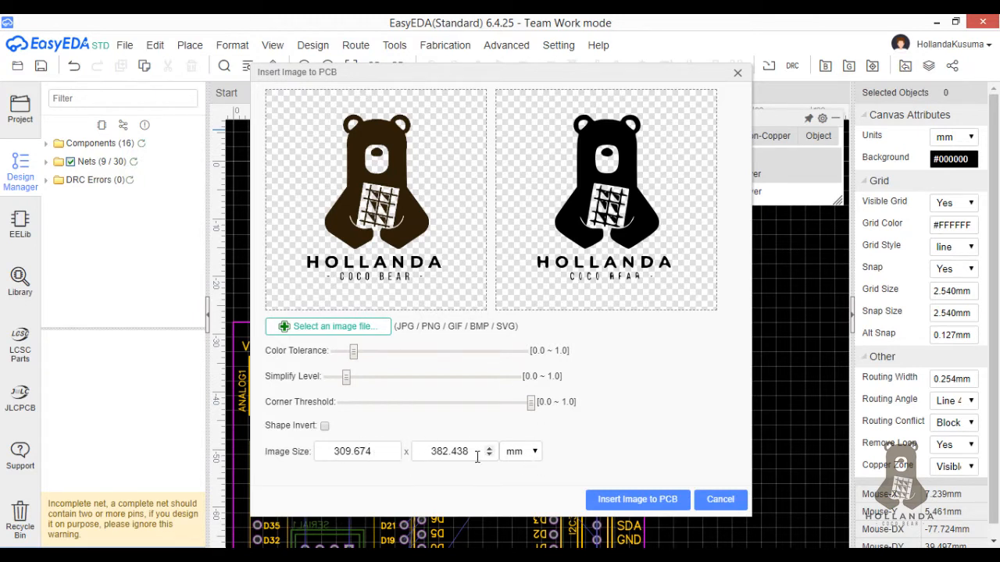
Set the image width to 5 mm and place the logo on the board below the designer's name text
{"action": "double_click", "coordinate": [380, 452]}
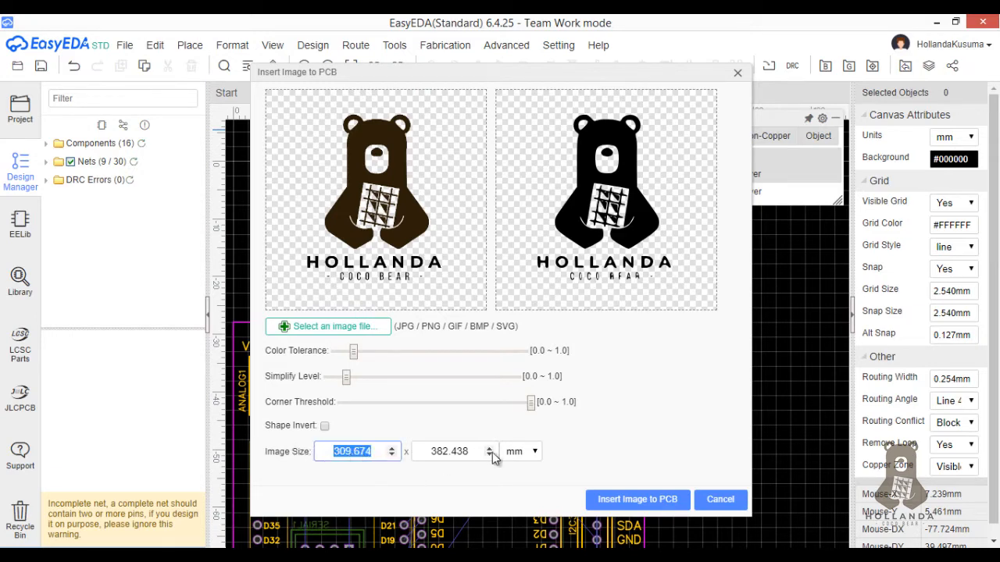
{"action": "type", "text": "5"}
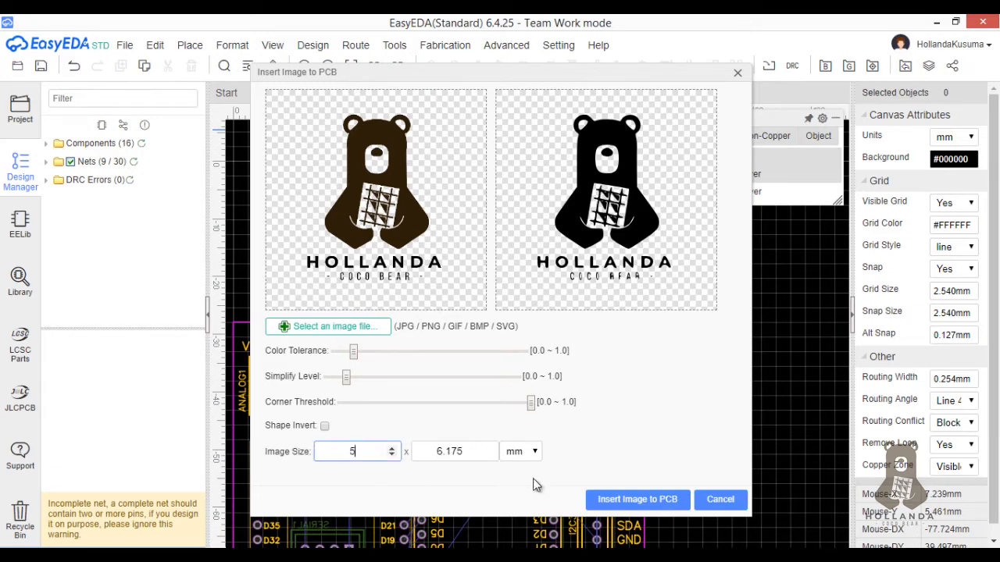
{"action": "left_click", "coordinate": [610, 501]}
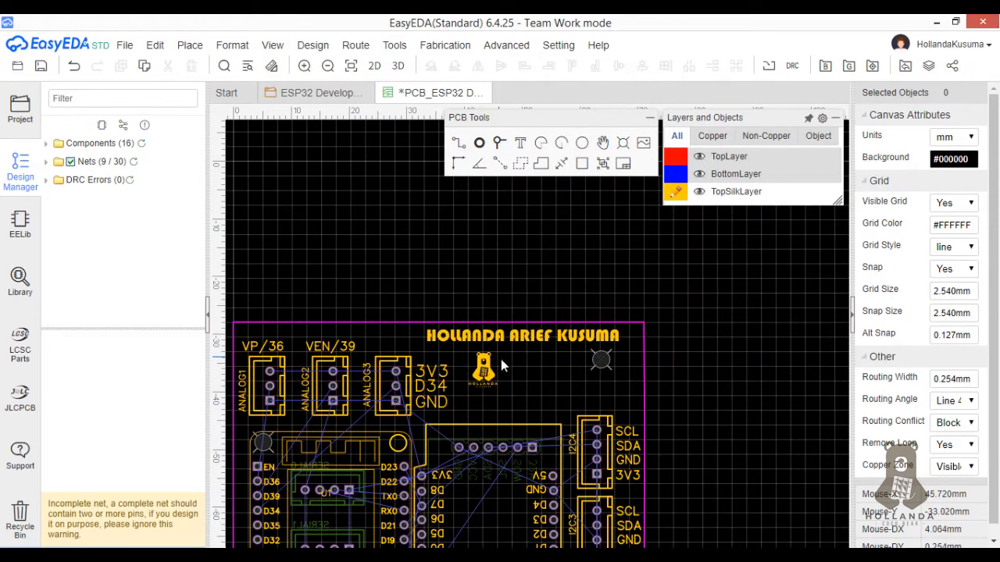
Resize the placed bear logo to a width of 6 mm and a height of 8 mm
{"action": "scroll", "coordinate": [497, 361], "scroll_direction": "up", "scroll_amount": 3}
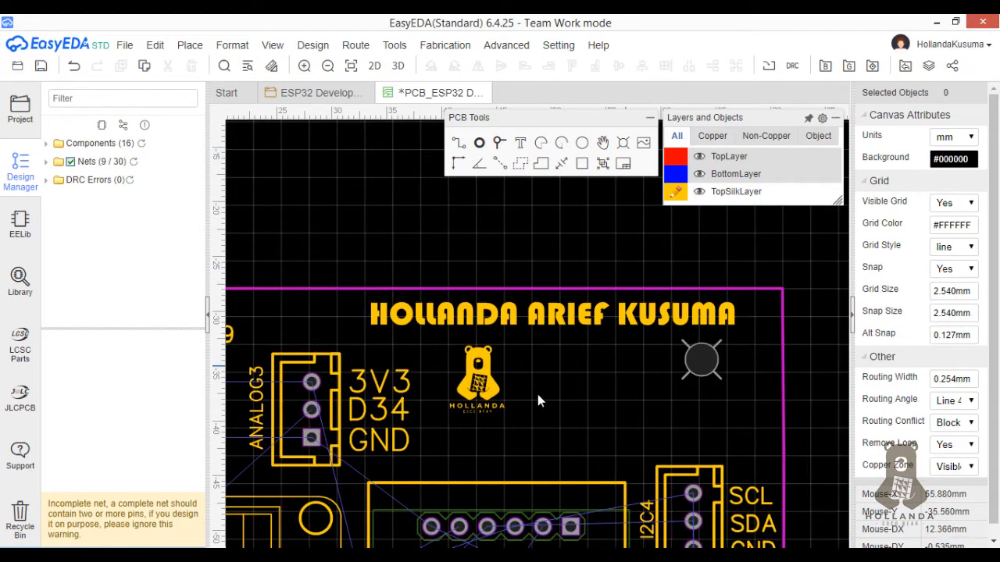
{"action": "left_click", "coordinate": [488, 381]}
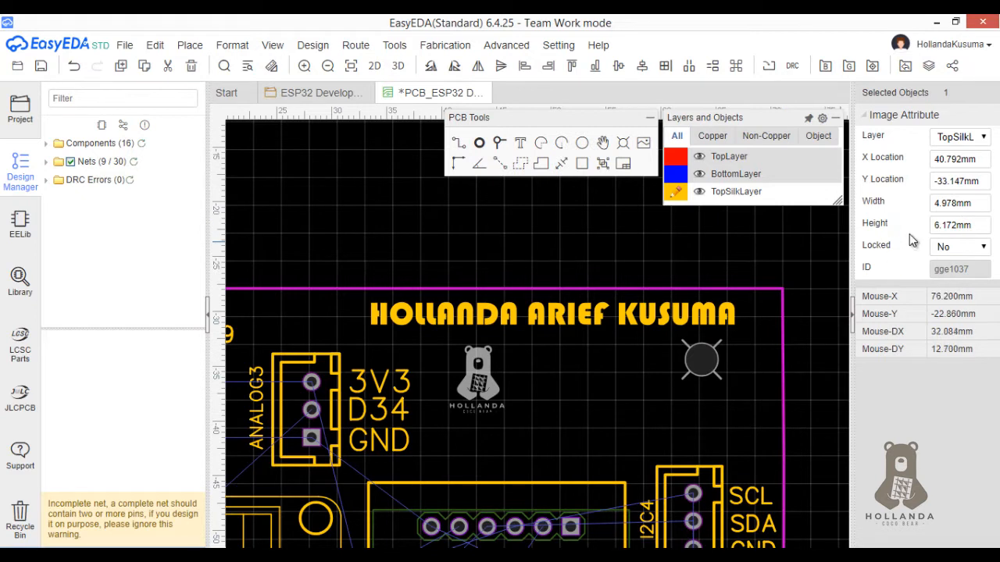
{"action": "left_click", "coordinate": [981, 206]}
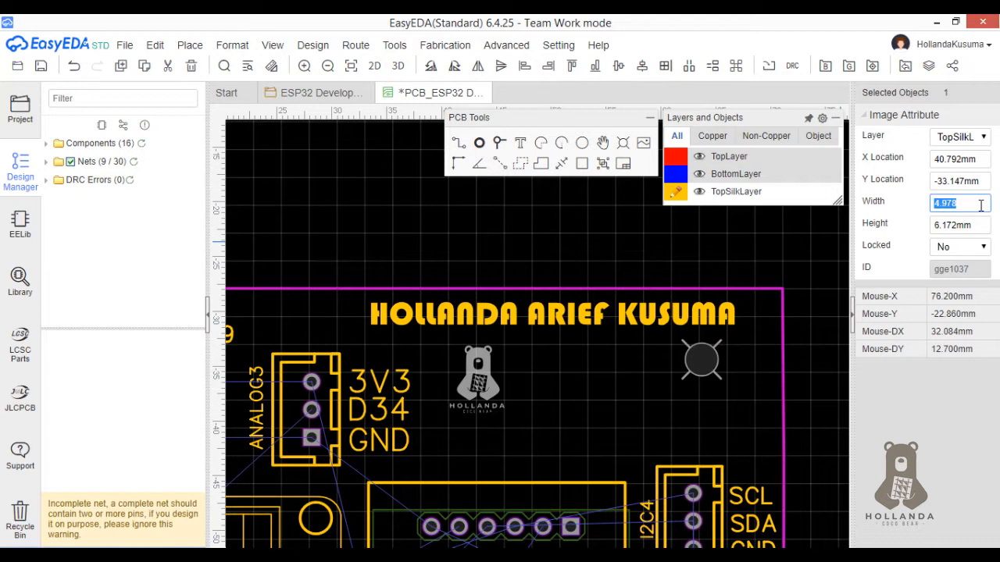
{"action": "type", "text": "6"}
{"action": "key", "text": "Return"}
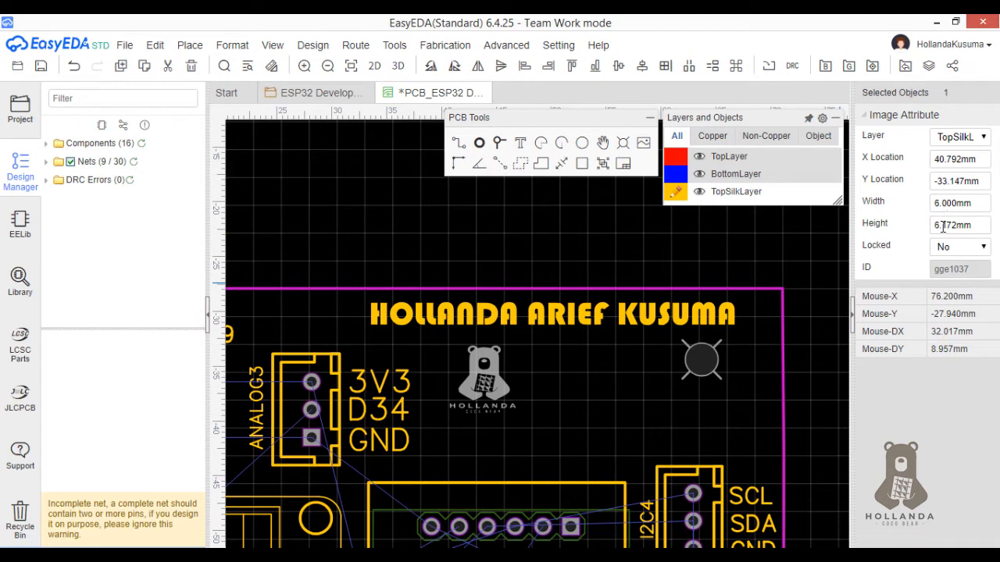
{"action": "left_click", "coordinate": [942, 226]}
{"action": "type", "text": "8"}
{"action": "key", "text": "Return"}
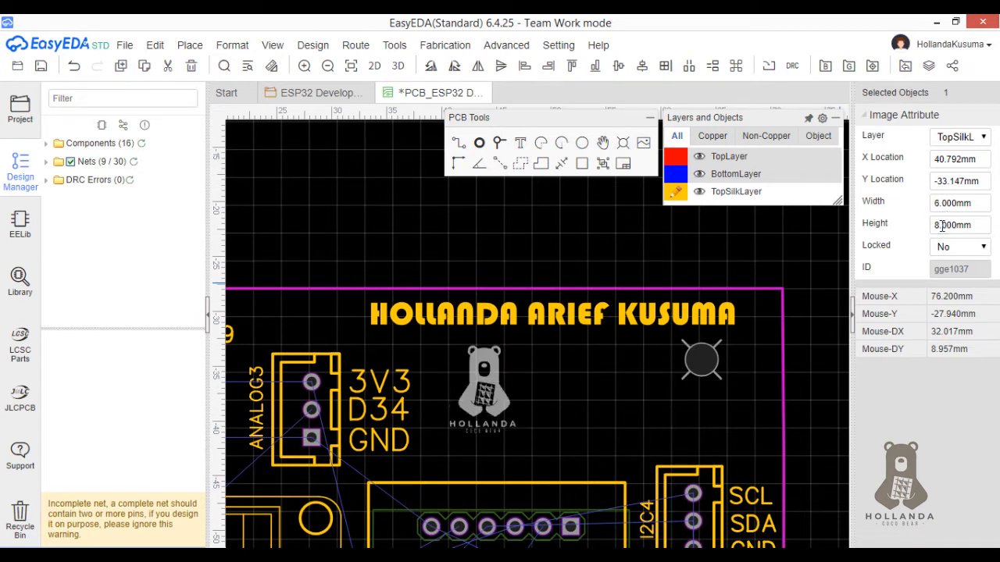
Set the bear logo to 9 mm wide and 12 mm high, and move it beside the upper-right mounting hole, below the name text
{"action": "left_click", "coordinate": [958, 206]}
{"action": "type", "text": "9"}
{"action": "key", "text": "Return"}
{"action": "left_click", "coordinate": [960, 225]}
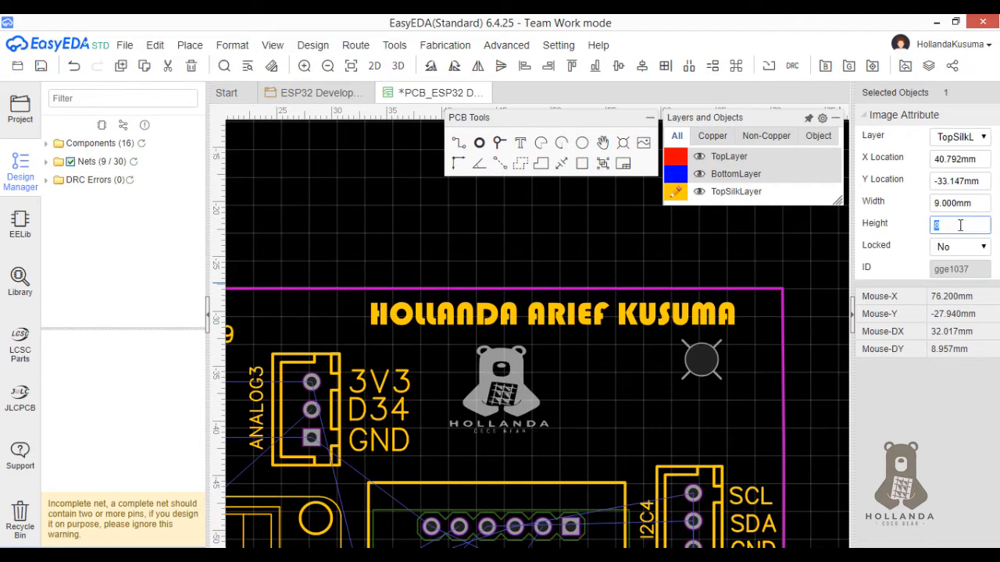
{"action": "type", "text": "12"}
{"action": "key", "text": "Return"}
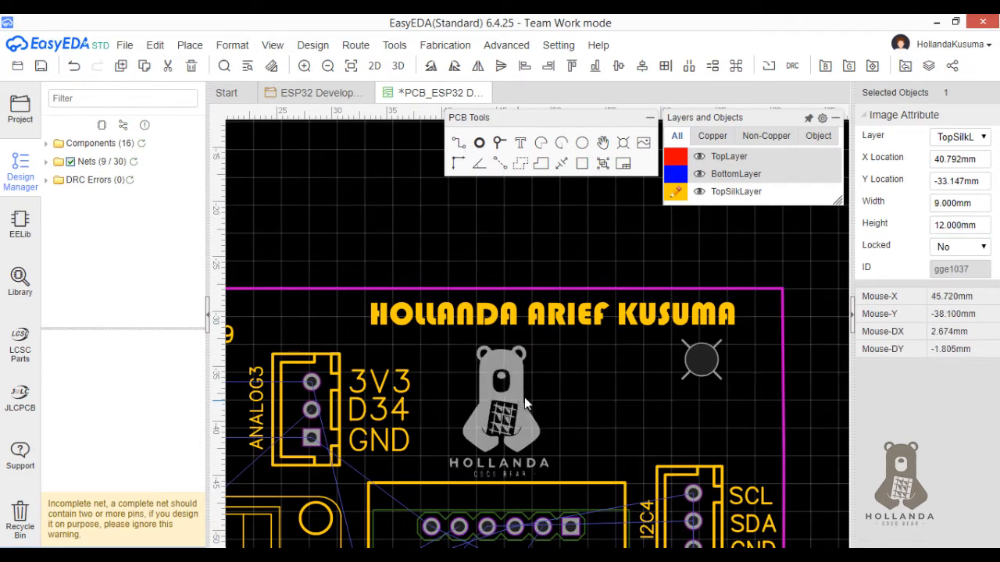
{"action": "left_click_drag", "start_coordinate": [523, 402], "coordinate": [661, 389]}
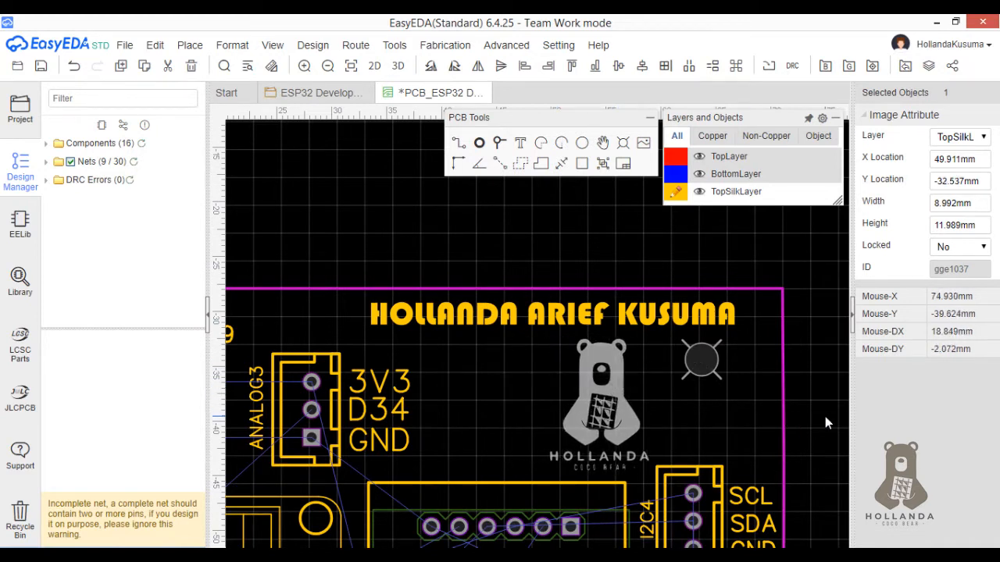
{"action": "left_click", "coordinate": [825, 416]}
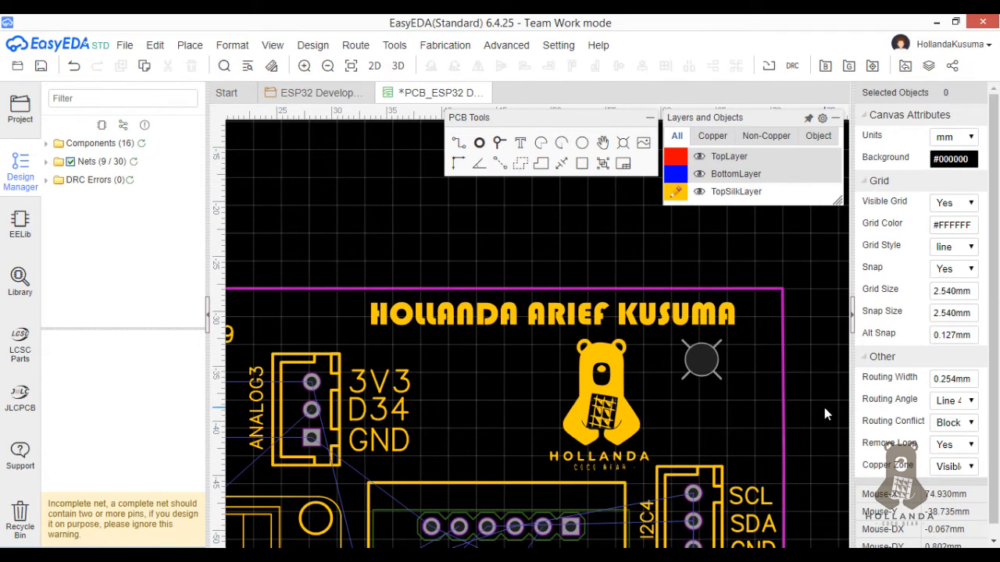
Duplicate the designer's name text and place the copy above the board outline
{"action": "scroll", "coordinate": [824, 408], "scroll_direction": "down", "scroll_amount": 1}
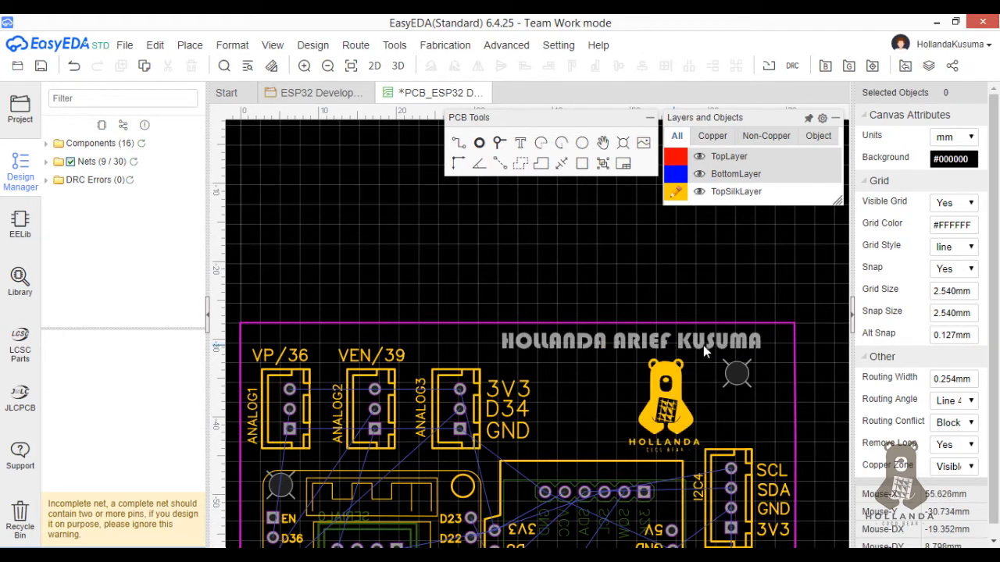
{"action": "left_click", "coordinate": [747, 339]}
{"action": "key", "text": "ctrl+c"}
{"action": "key", "text": "ctrl+v"}
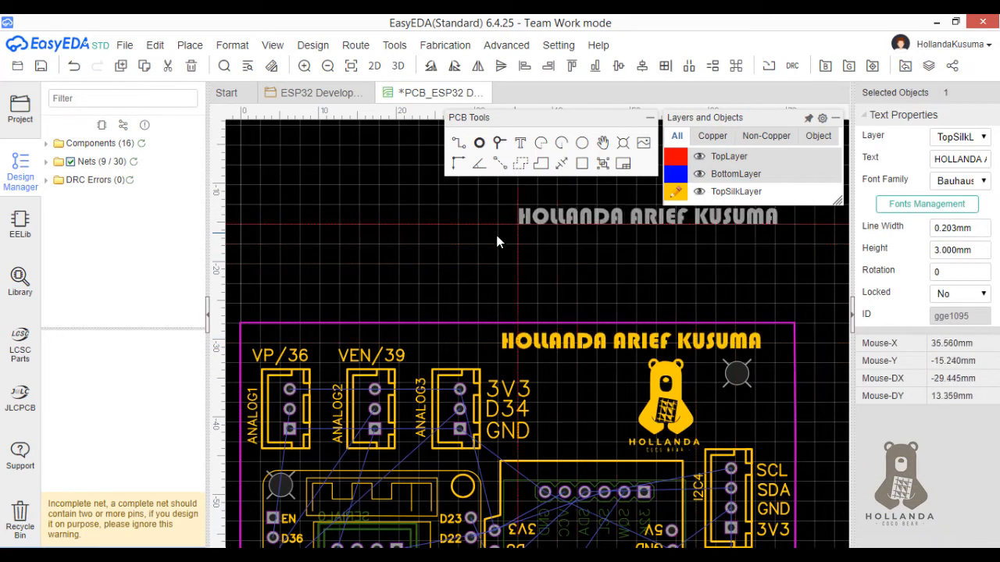
{"action": "left_click", "coordinate": [459, 263]}
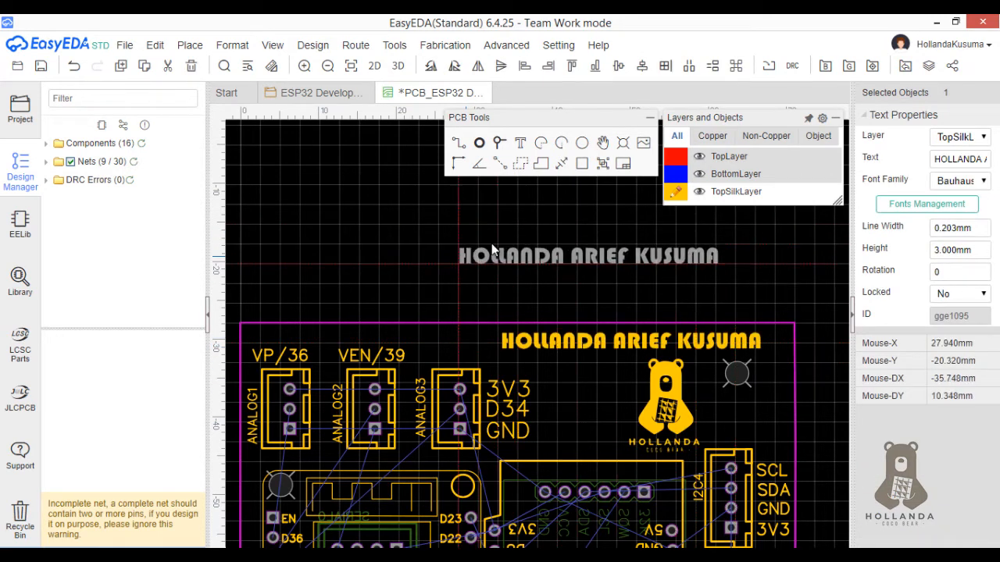
Assign the copied name text to BottomLayer and move it directly over the original name text
{"action": "left_click", "coordinate": [979, 137]}
{"action": "key", "text": "Return"}
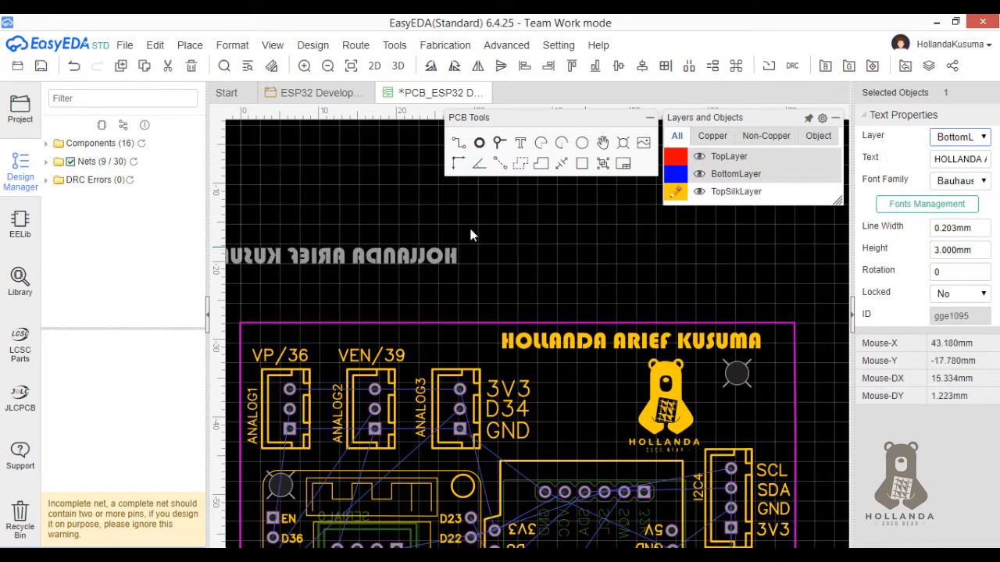
{"action": "left_click_drag", "start_coordinate": [429, 257], "coordinate": [740, 339]}
Duplicate the bear logo and place the copy above the board's top edge, over the name text
{"action": "left_click", "coordinate": [674, 388]}
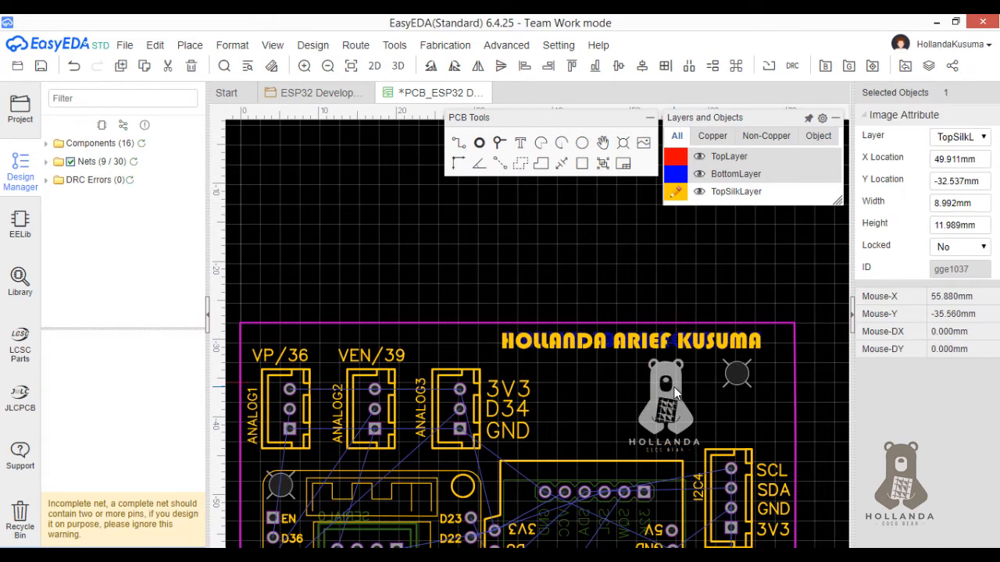
{"action": "key", "text": "ctrl+c"}
{"action": "key", "text": "ctrl+v"}
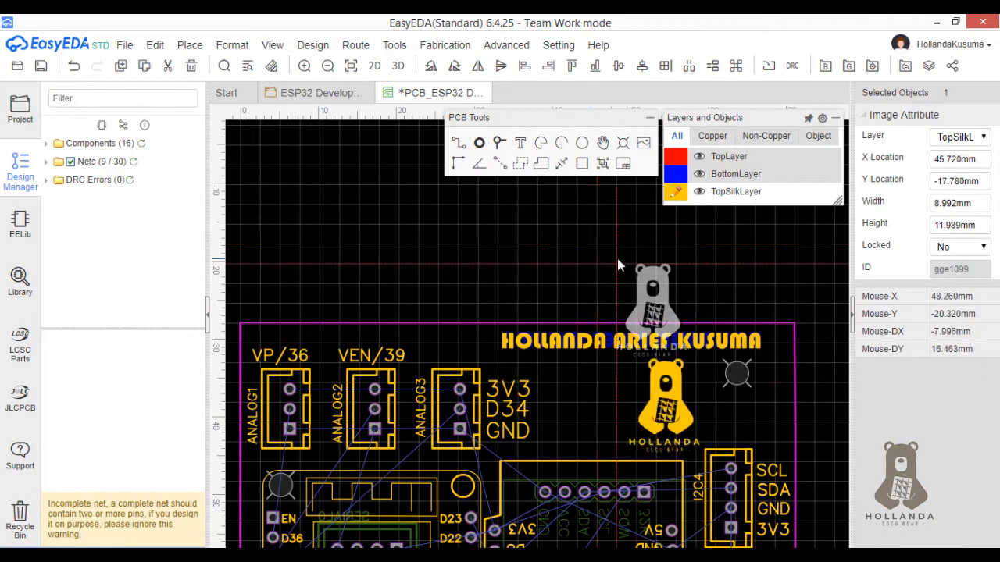
{"action": "left_click", "coordinate": [650, 218]}
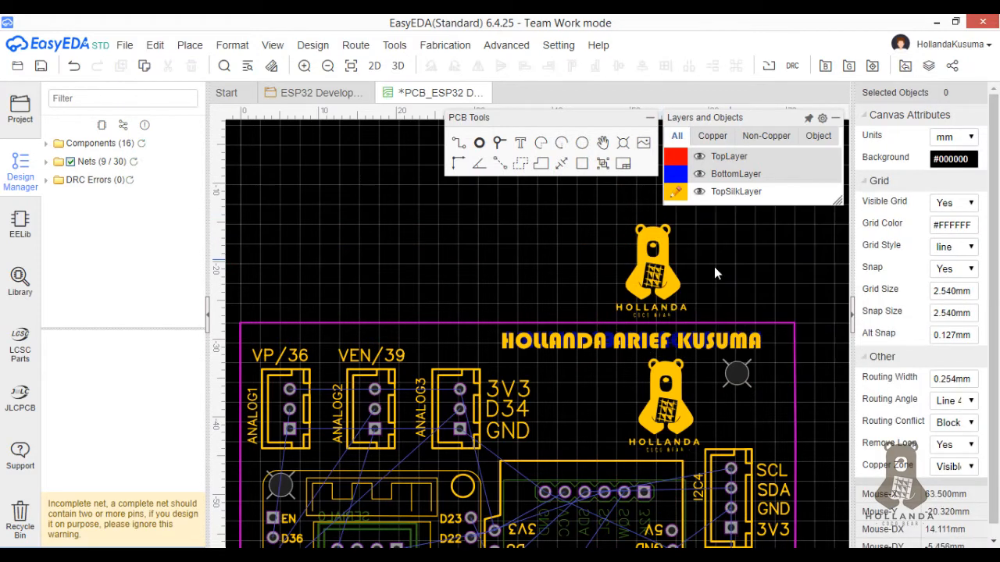
Assign the copied bear logo above the board to BottomSilkLayer
{"action": "left_click", "coordinate": [666, 267]}
{"action": "left_click", "coordinate": [962, 137]}
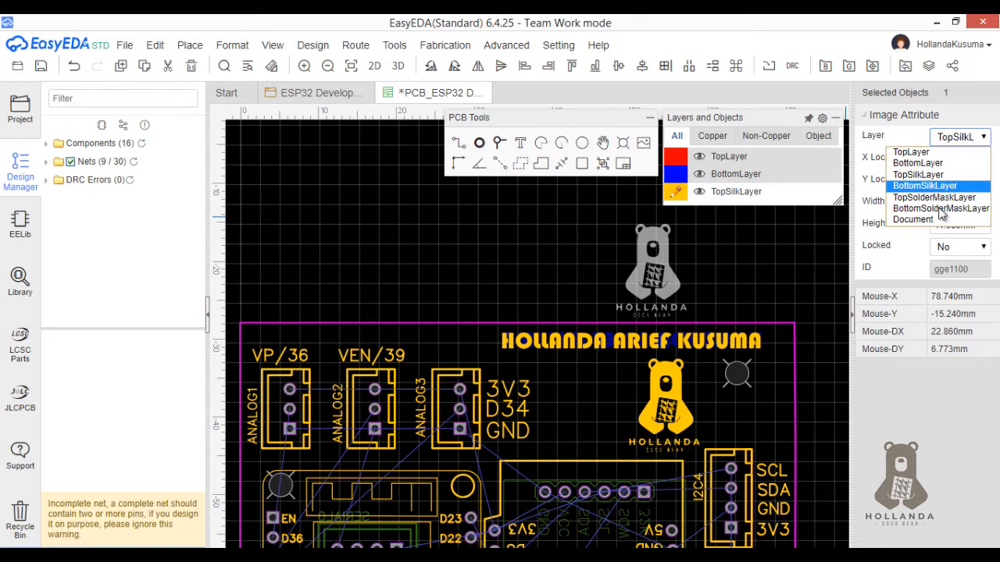
{"action": "left_click", "coordinate": [941, 186]}
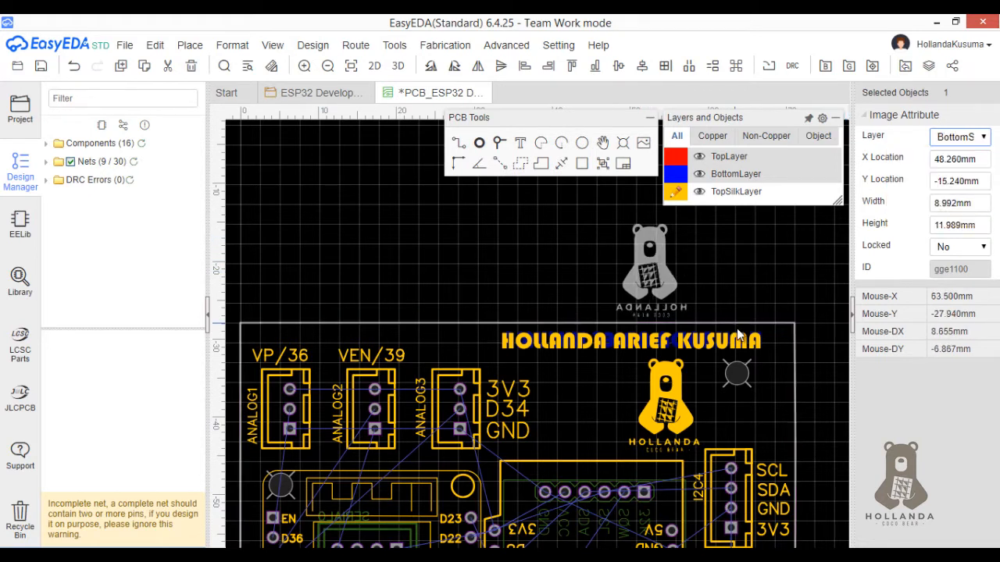
Assign the copied designer's name text at the board's upper edge to BottomSilkLayer
{"action": "left_click", "coordinate": [761, 339]}
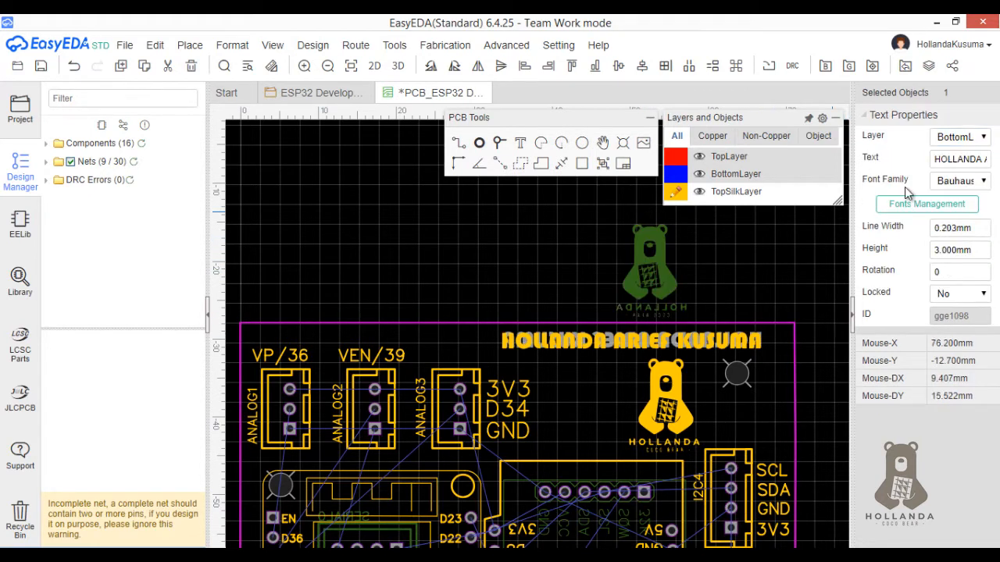
{"action": "left_click", "coordinate": [973, 139]}
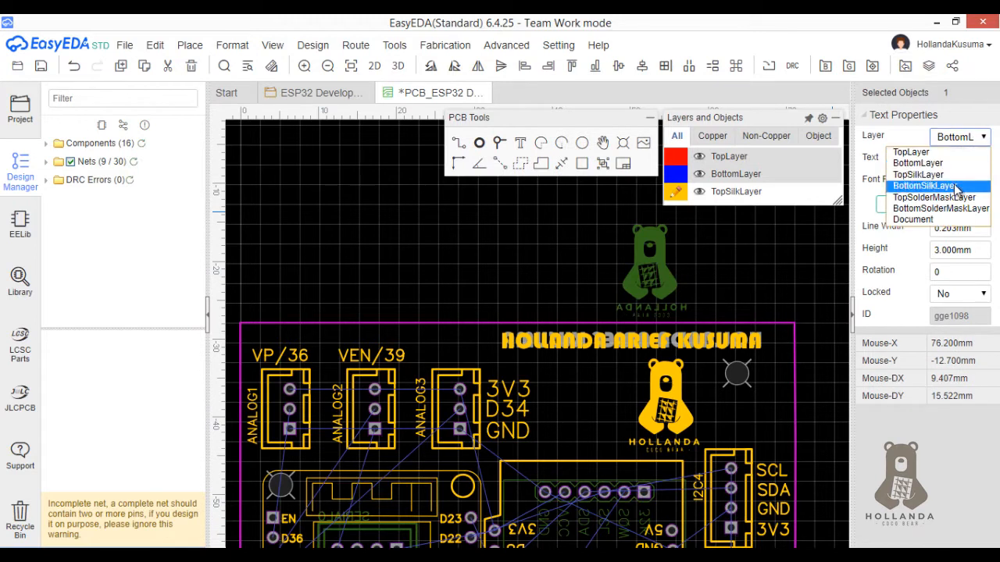
{"action": "left_click", "coordinate": [954, 187]}
Move the bottom-silk bear logo inside the board, under the name text and just left of the yellow bear logo
{"action": "left_click", "coordinate": [655, 263]}
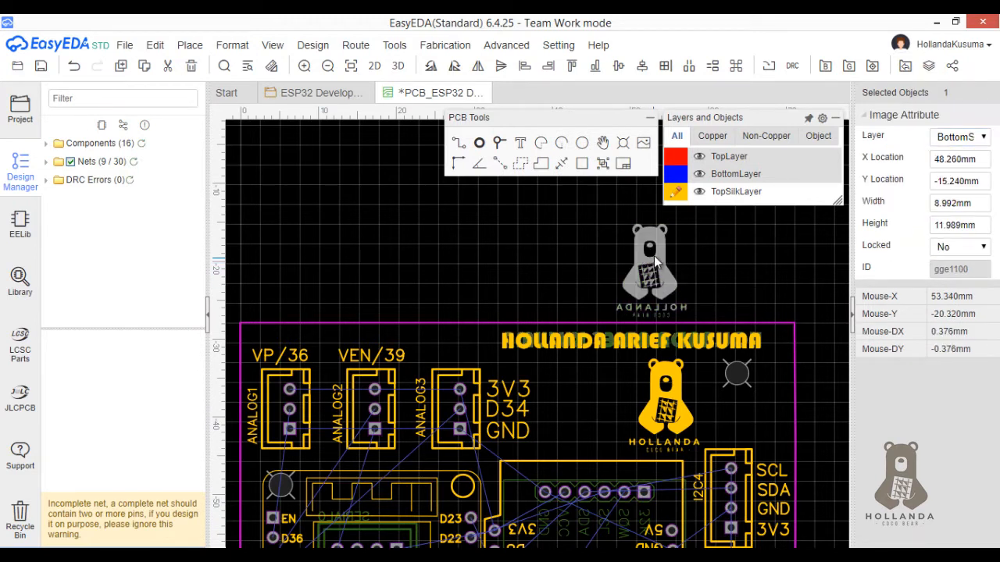
{"action": "left_click_drag", "start_coordinate": [654, 262], "coordinate": [631, 388]}
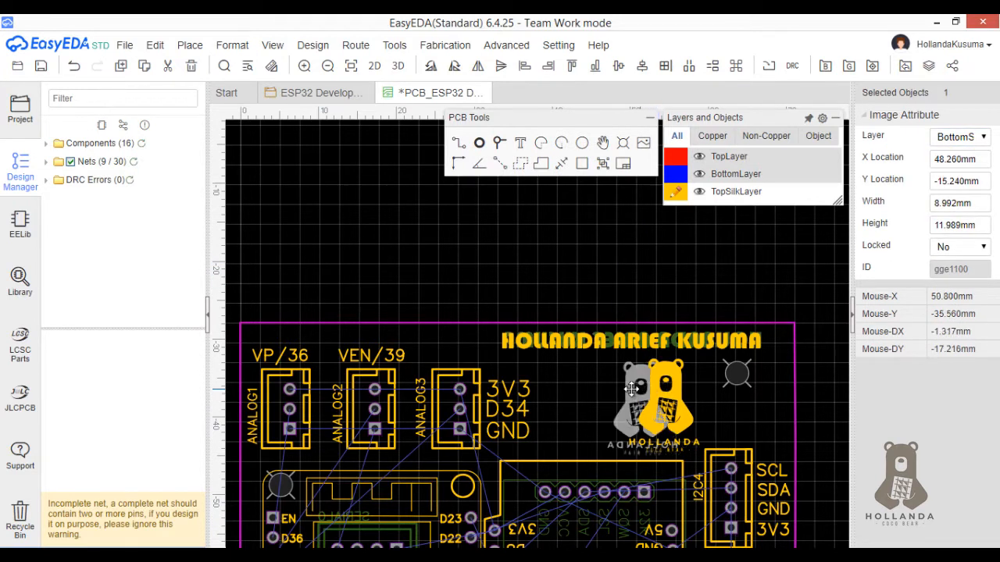
{"action": "left_click", "coordinate": [751, 283]}
{"action": "scroll", "coordinate": [750, 283], "scroll_direction": "down", "scroll_amount": 3}
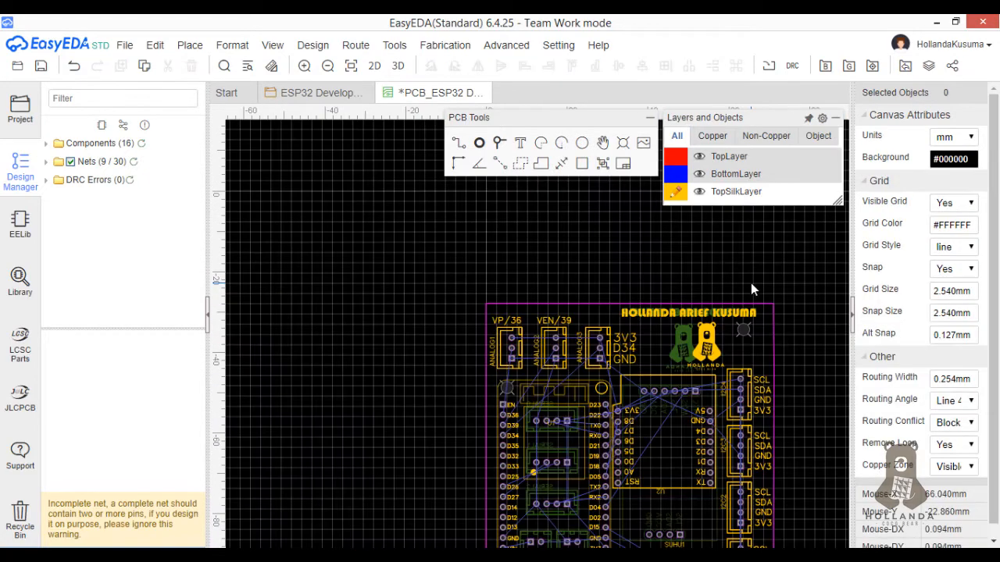
{"action": "scroll", "coordinate": [751, 282], "scroll_direction": "down", "scroll_amount": 2}
Examine the unrouted connections between the ESP32 pin row D23 to D05 and the adjacent pins of module U2
{"action": "scroll", "coordinate": [749, 346], "scroll_direction": "up", "scroll_amount": 4}
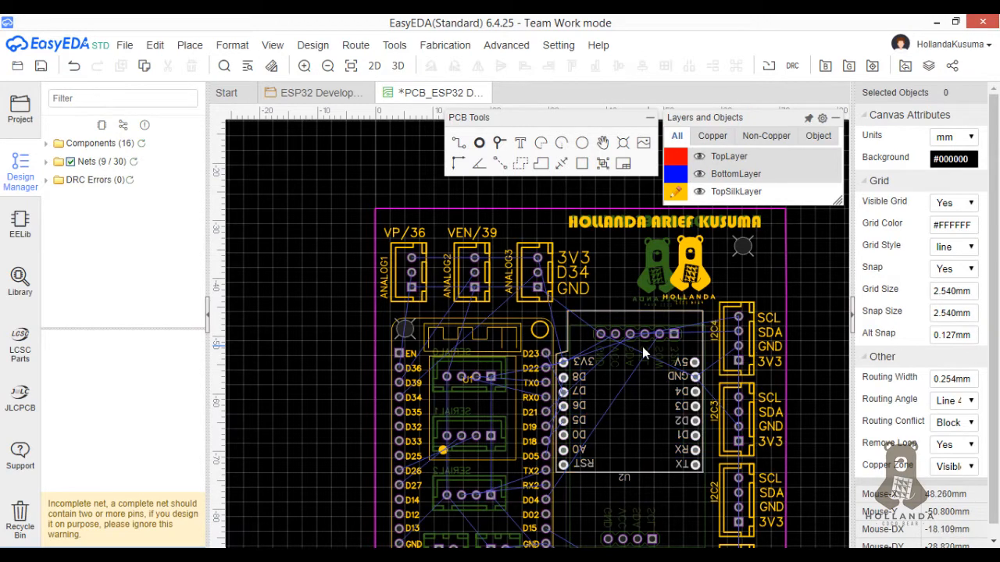
{"action": "scroll", "coordinate": [605, 408], "scroll_direction": "up", "scroll_amount": 5}
{"action": "left_click", "coordinate": [477, 143]}
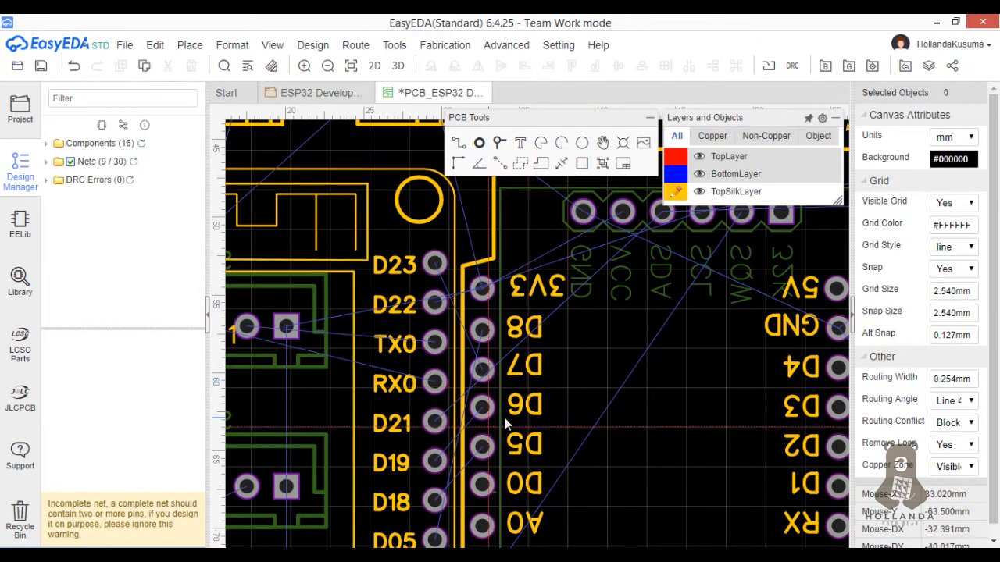
{"action": "scroll", "coordinate": [598, 320], "scroll_direction": "down", "scroll_amount": 1}
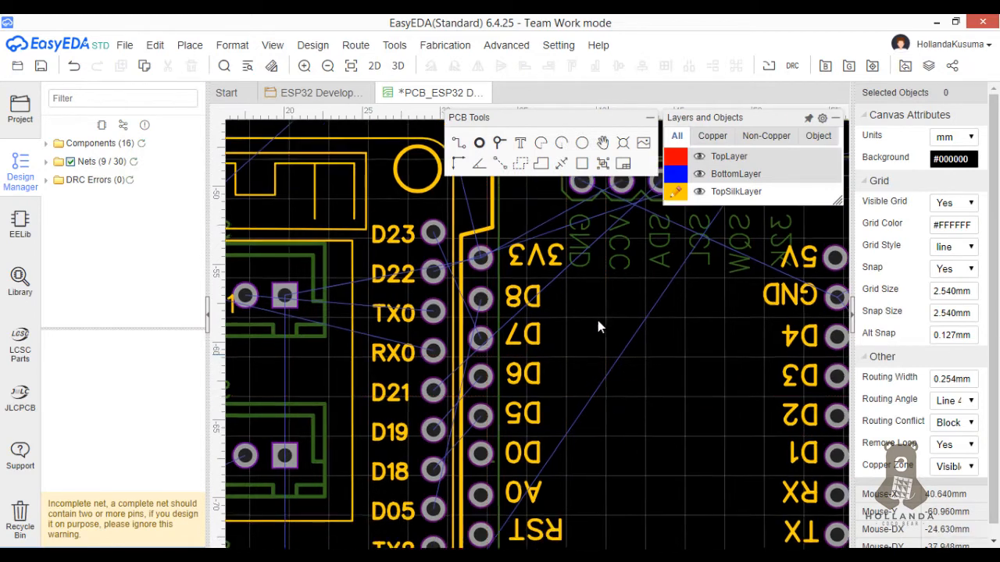
{"action": "scroll", "coordinate": [597, 320], "scroll_direction": "down", "scroll_amount": 2}
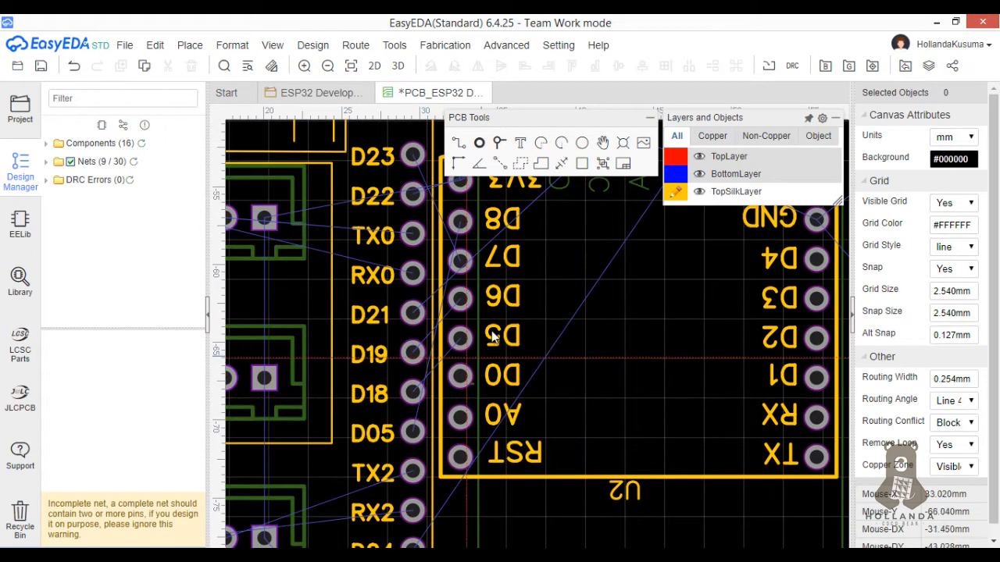
{"action": "scroll", "coordinate": [594, 342], "scroll_direction": "down", "scroll_amount": 2}
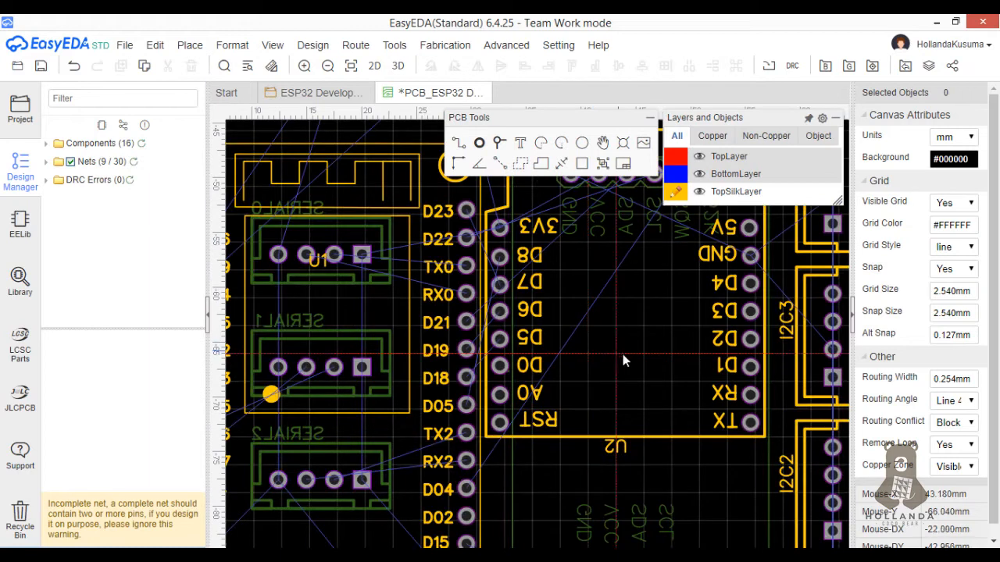
{"action": "right_click_drag", "start_coordinate": [623, 355], "coordinate": [501, 401]}
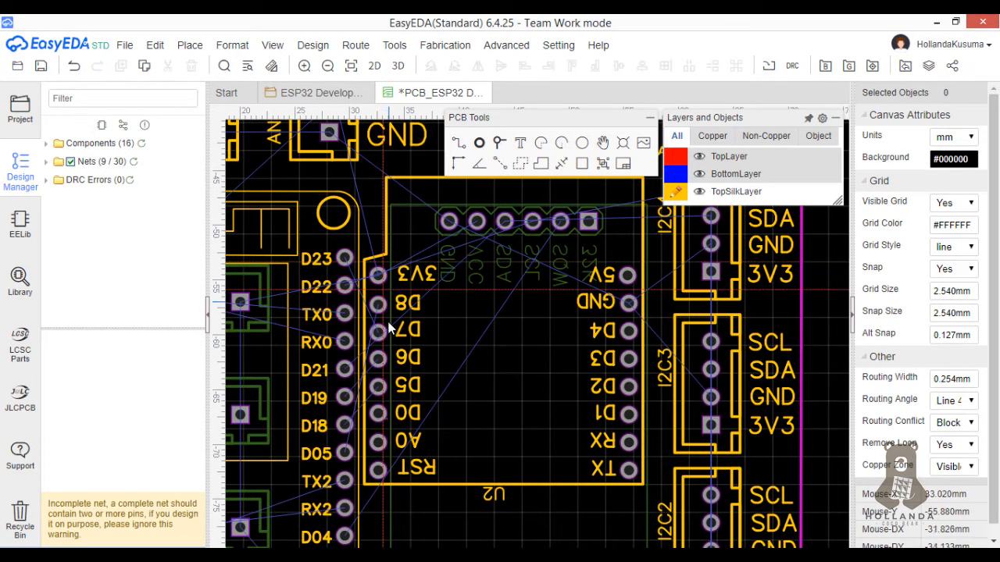
{"action": "scroll", "coordinate": [358, 304], "scroll_direction": "up", "scroll_amount": 2}
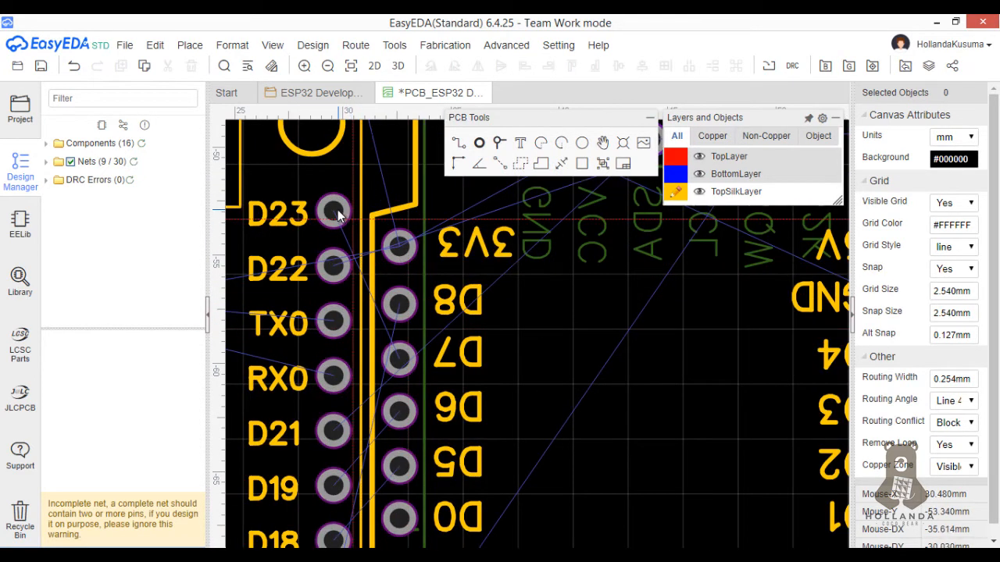
Make TopLayer the active layer and try to route a track from the ESP32's D23 pad
{"action": "left_click", "coordinate": [458, 143]}
{"action": "left_click", "coordinate": [675, 156]}
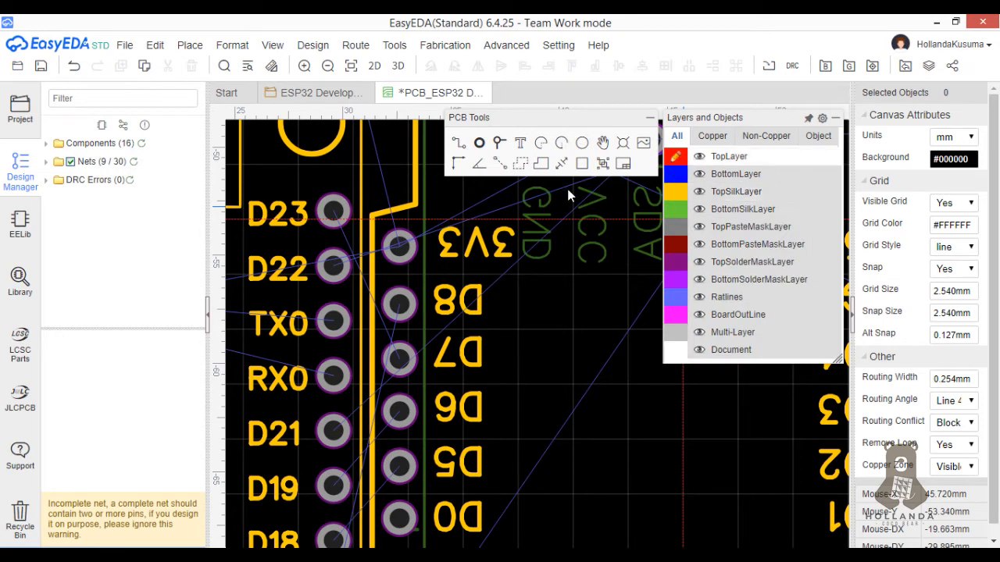
{"action": "left_click", "coordinate": [333, 212]}
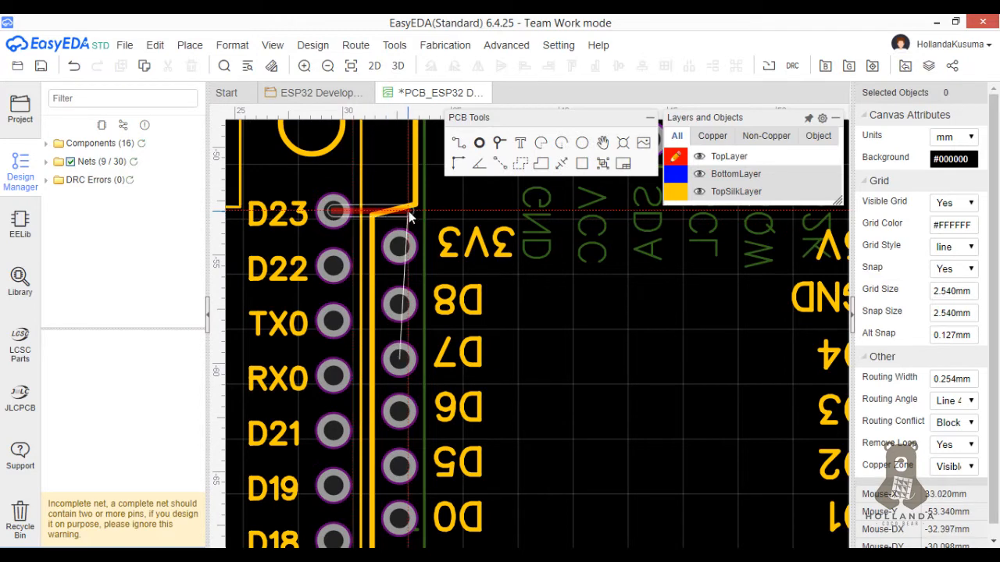
{"action": "right_click", "coordinate": [414, 213]}
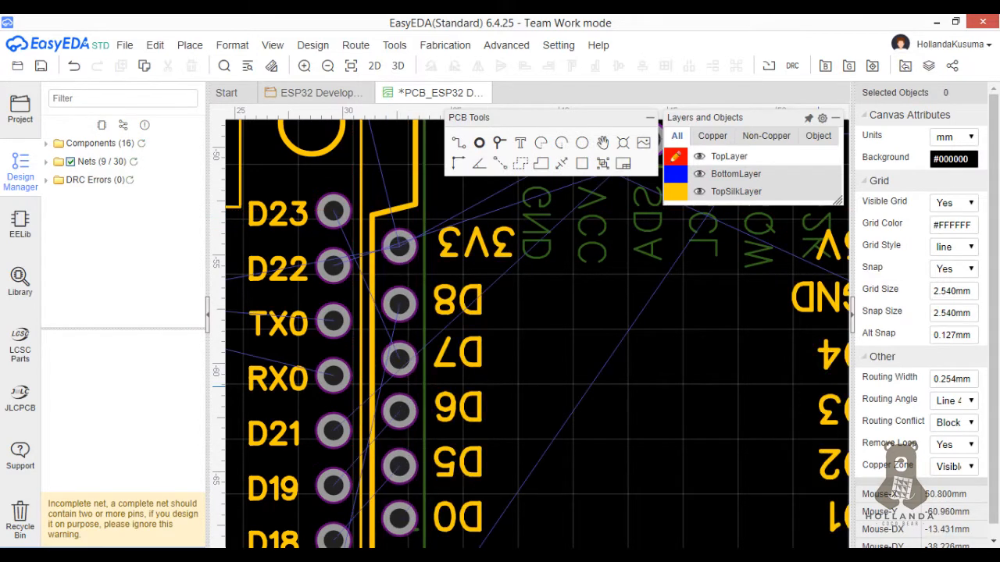
Set the routing width for new tracks to 0.4 mm
{"action": "left_click", "coordinate": [966, 380]}
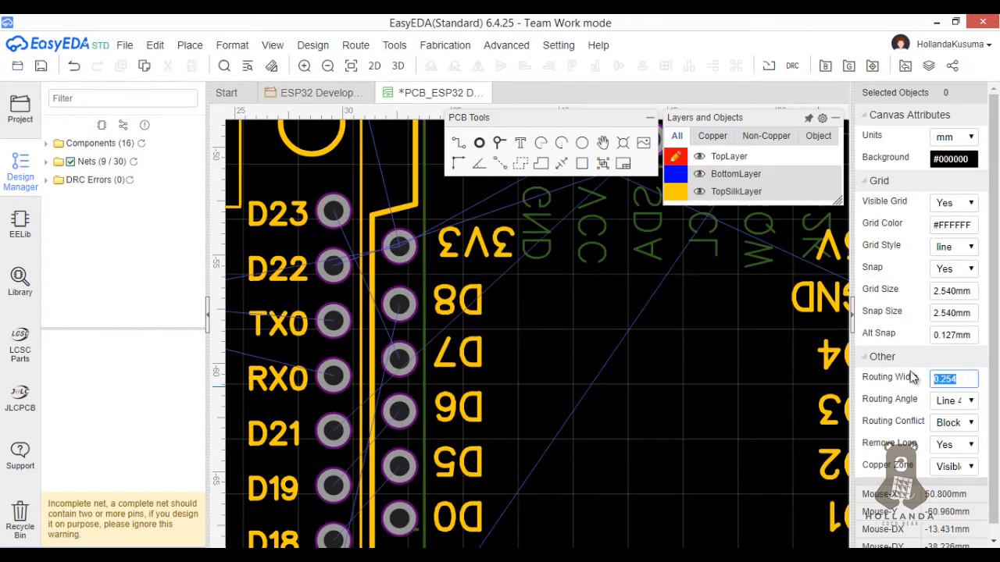
{"action": "left_click", "coordinate": [975, 406]}
{"action": "left_click", "coordinate": [947, 397]}
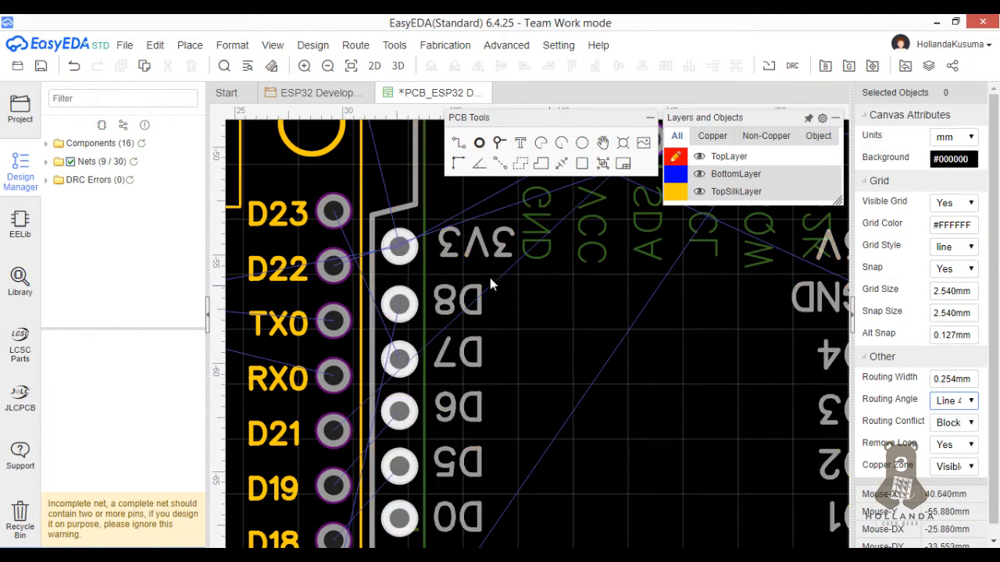
{"action": "left_click", "coordinate": [950, 380]}
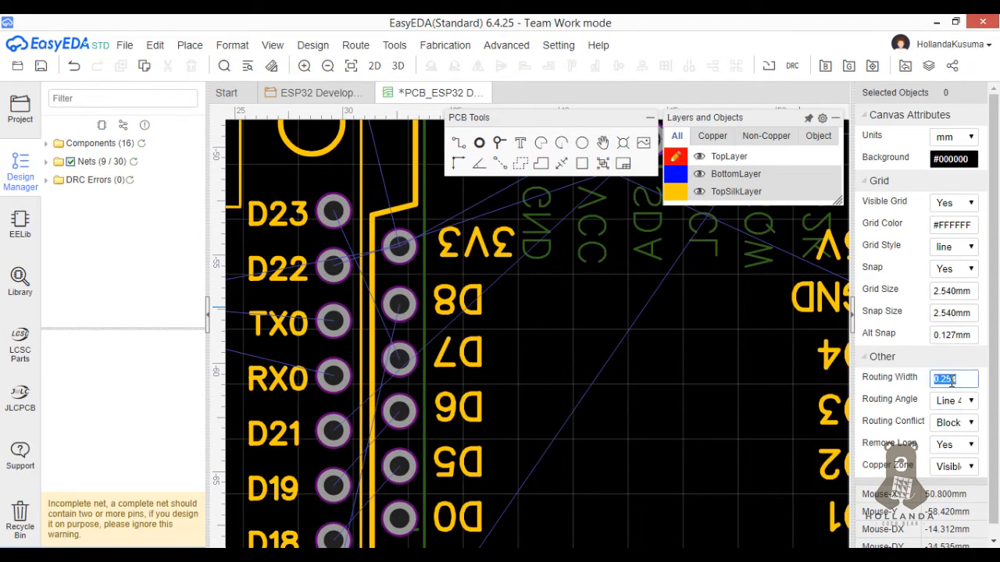
{"action": "type", "text": "0.4"}
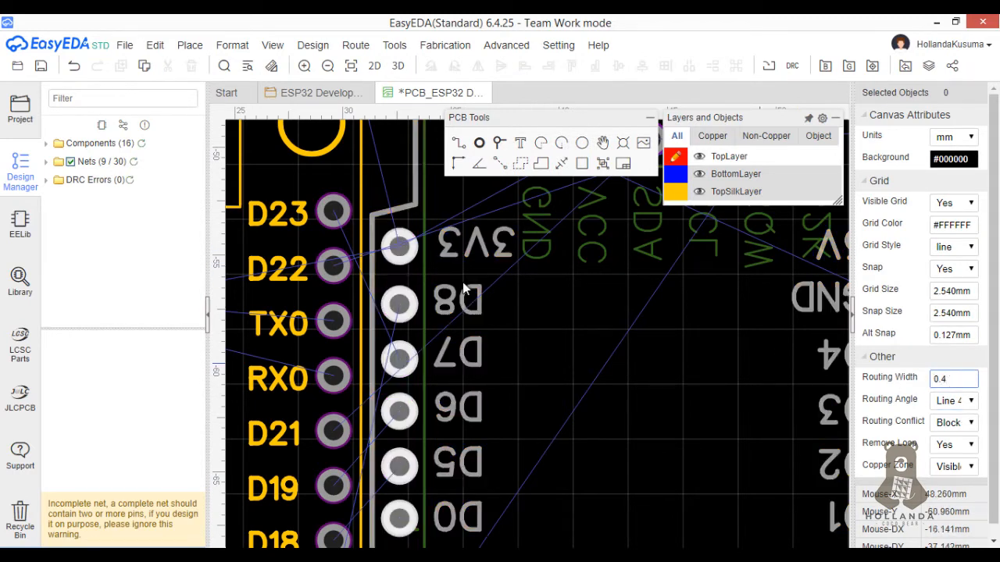
{"action": "key", "text": "Return"}
Route a TopLayer track from the ESP32's D23 pad down between the pin rows to U2's D7 pad
{"action": "left_click", "coordinate": [458, 143]}
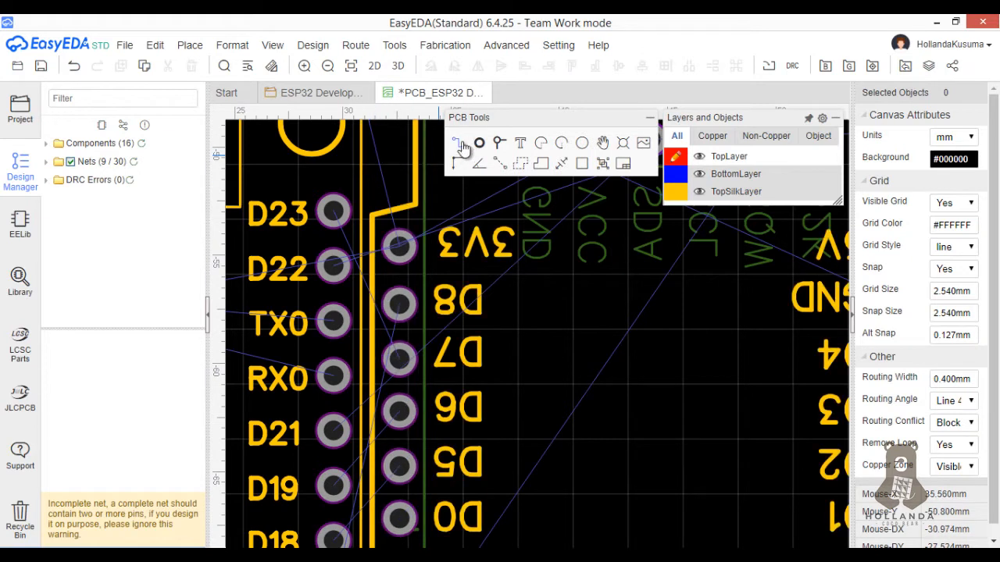
{"action": "left_click", "coordinate": [334, 211]}
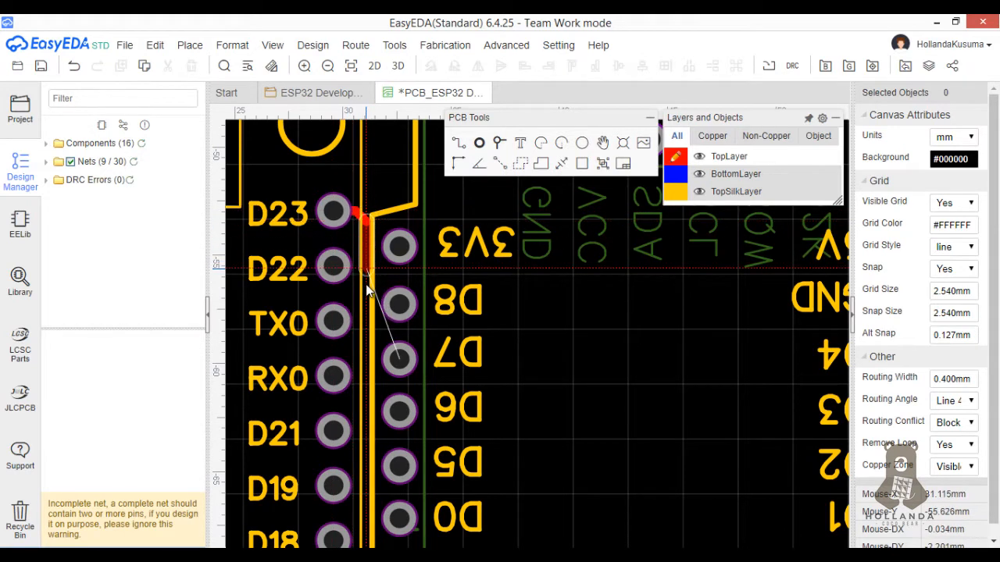
{"action": "left_click", "coordinate": [388, 355]}
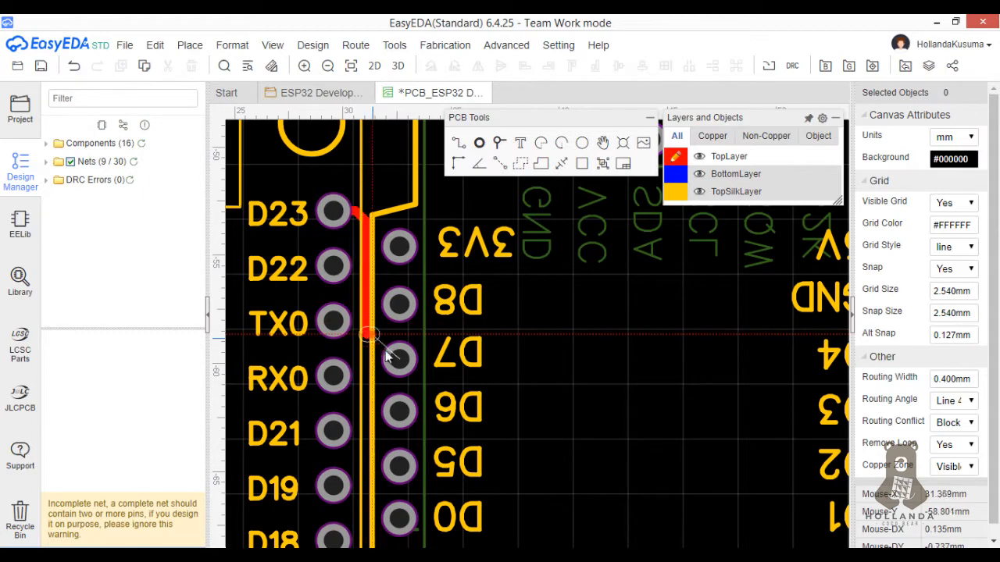
{"action": "left_click", "coordinate": [397, 361]}
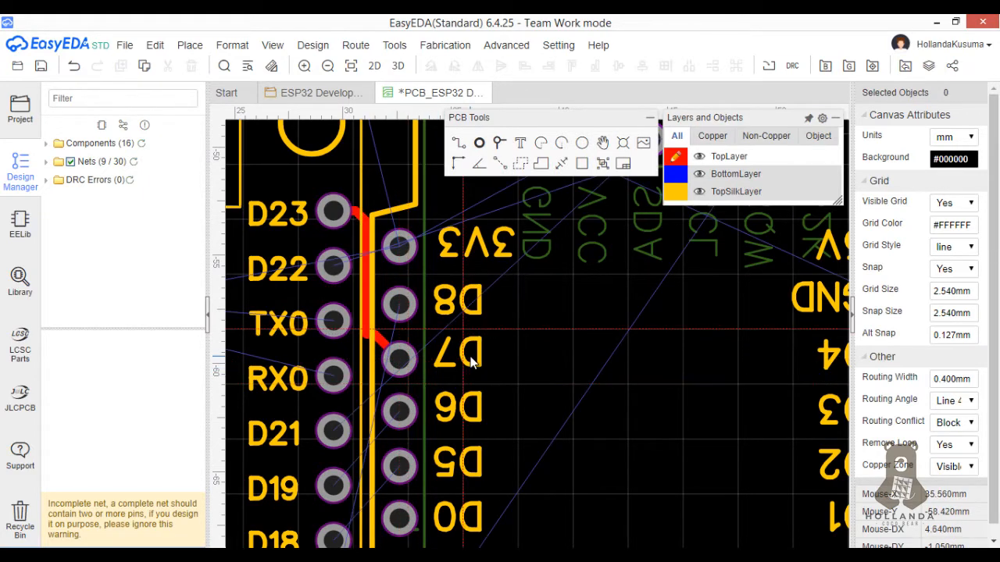
Route TopLayer tracks from the ESP32's D19 pad to U2's D6 pad and from its D18 pad to U2's D5 pad
{"action": "scroll", "coordinate": [470, 359], "scroll_direction": "down", "scroll_amount": 1}
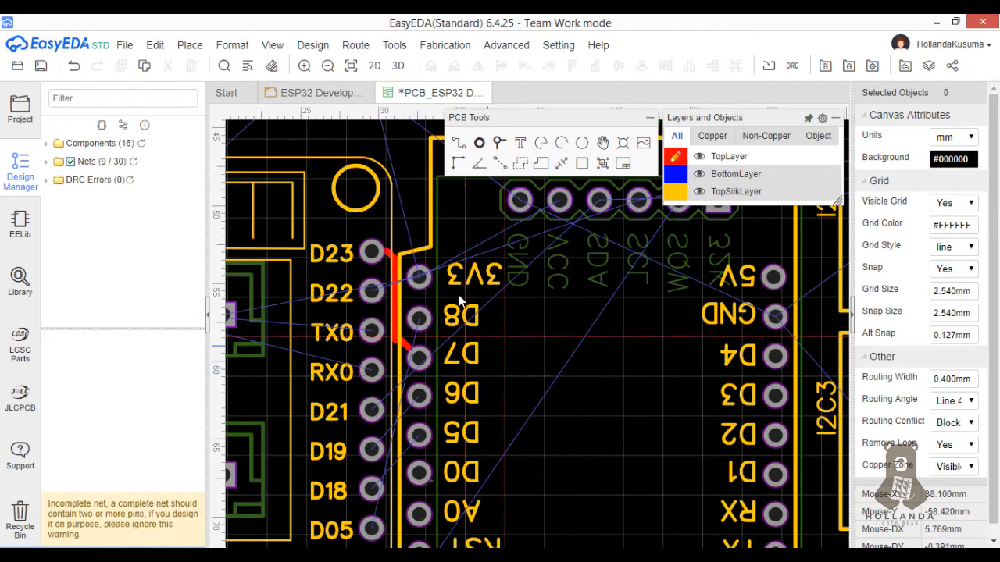
{"action": "scroll", "coordinate": [500, 363], "scroll_direction": "up", "scroll_amount": 1}
{"action": "scroll", "coordinate": [421, 347], "scroll_direction": "up", "scroll_amount": 1}
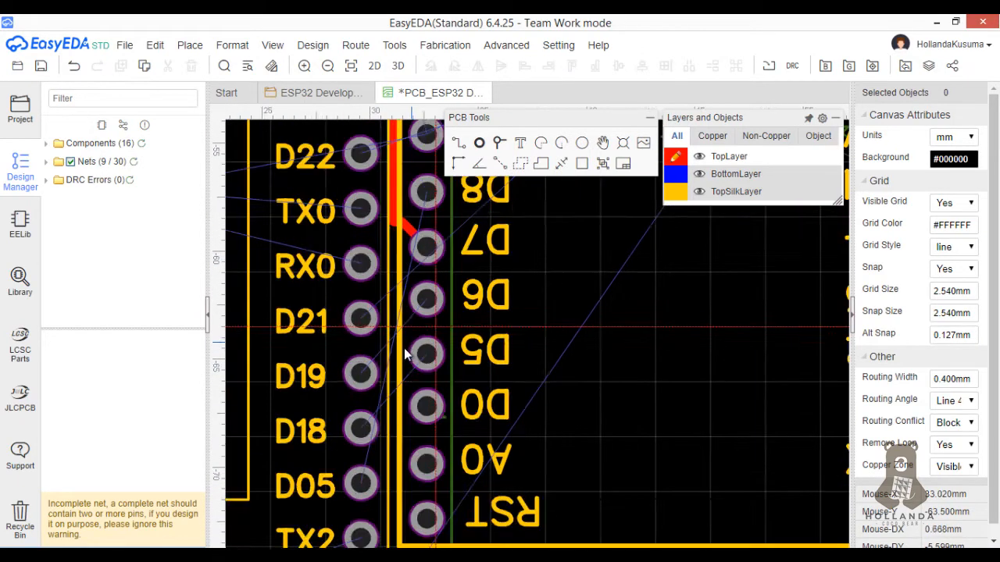
{"action": "scroll", "coordinate": [347, 364], "scroll_direction": "up", "scroll_amount": 1}
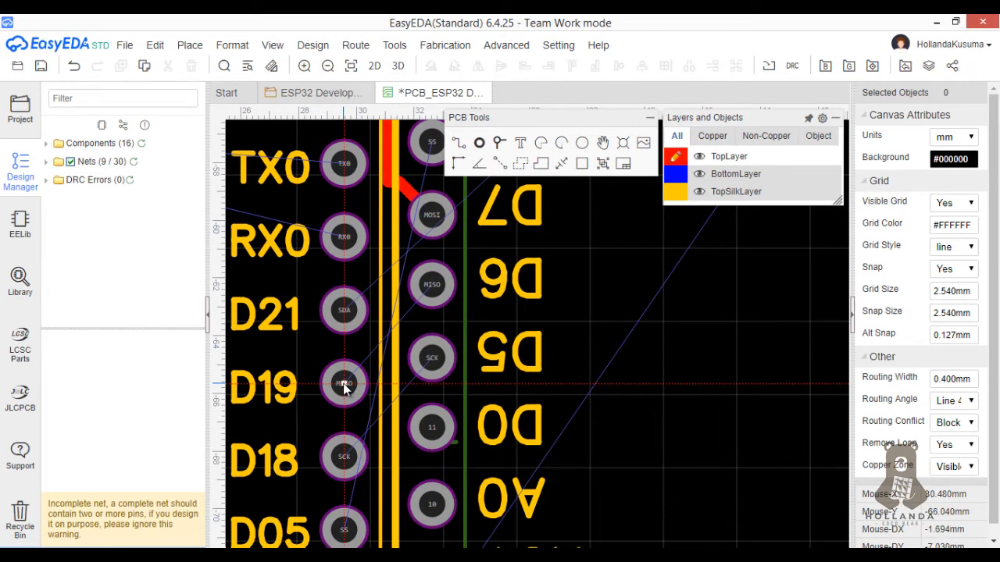
{"action": "left_click", "coordinate": [344, 385]}
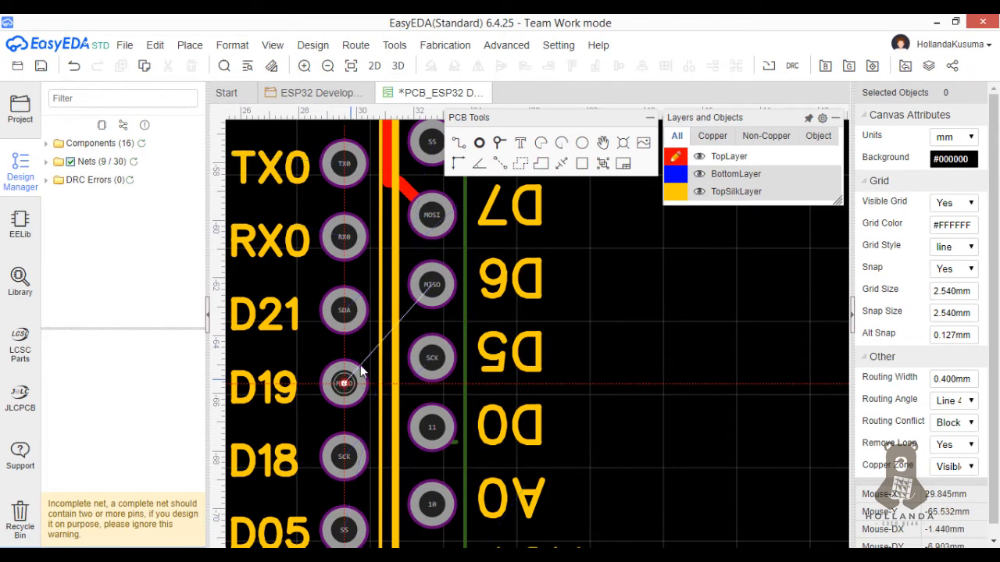
{"action": "left_click", "coordinate": [391, 336]}
{"action": "left_click", "coordinate": [392, 303]}
{"action": "left_click", "coordinate": [428, 286]}
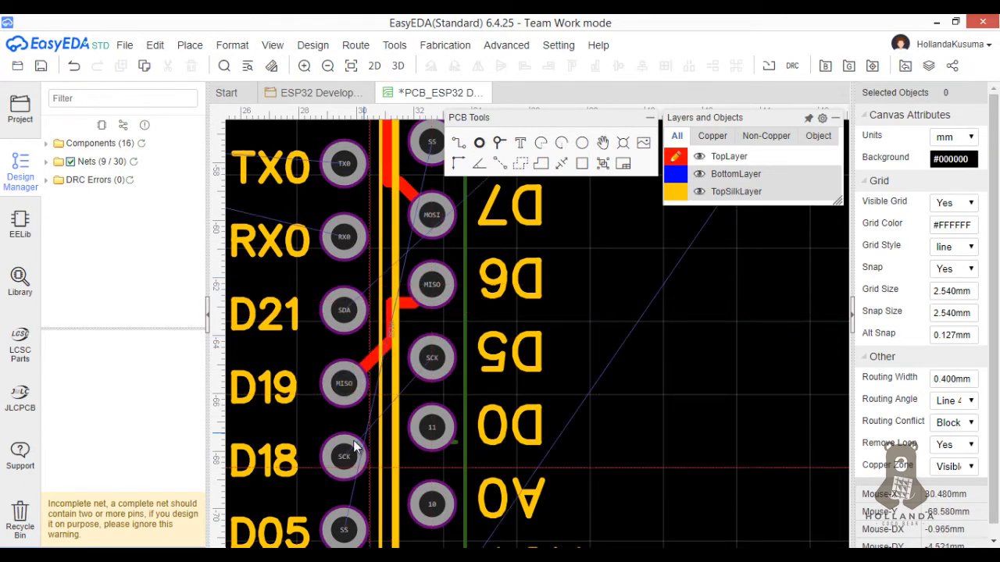
{"action": "left_click", "coordinate": [345, 456]}
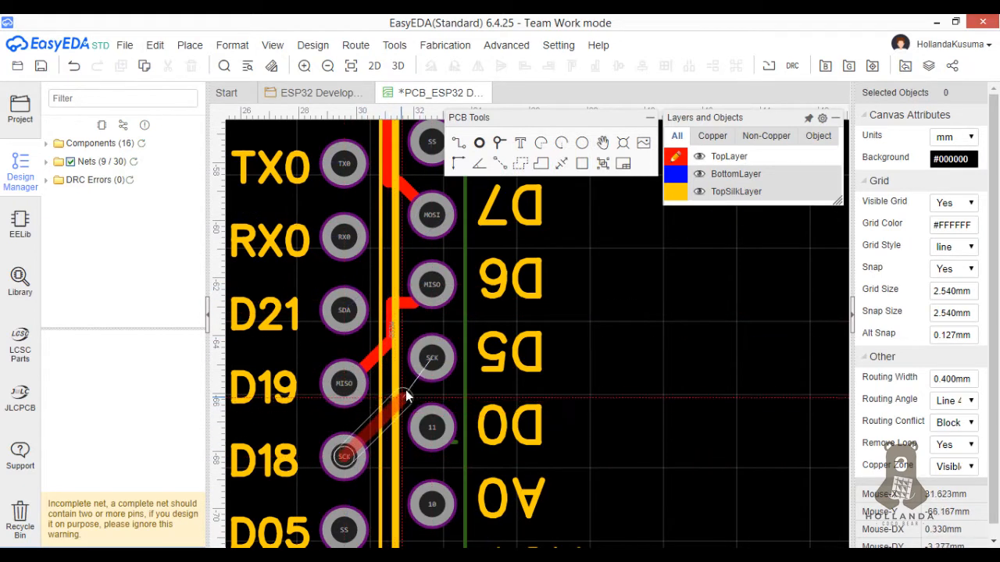
{"action": "left_click", "coordinate": [431, 360]}
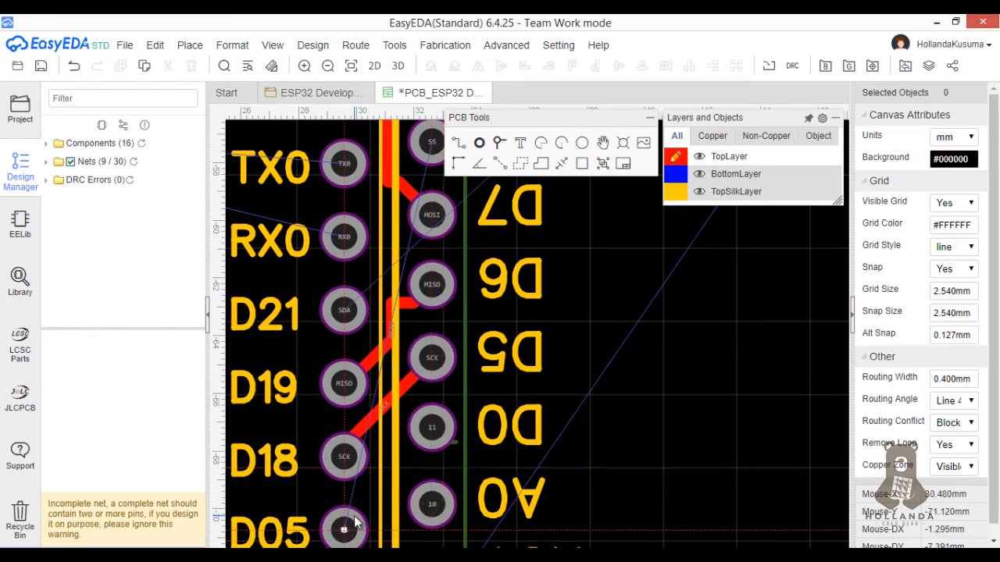
Route a TopLayer track from the ESP32's D05 pad around U2's RST pad and up to U2's D8 pad
{"action": "scroll", "coordinate": [356, 523], "scroll_direction": "down", "scroll_amount": 1}
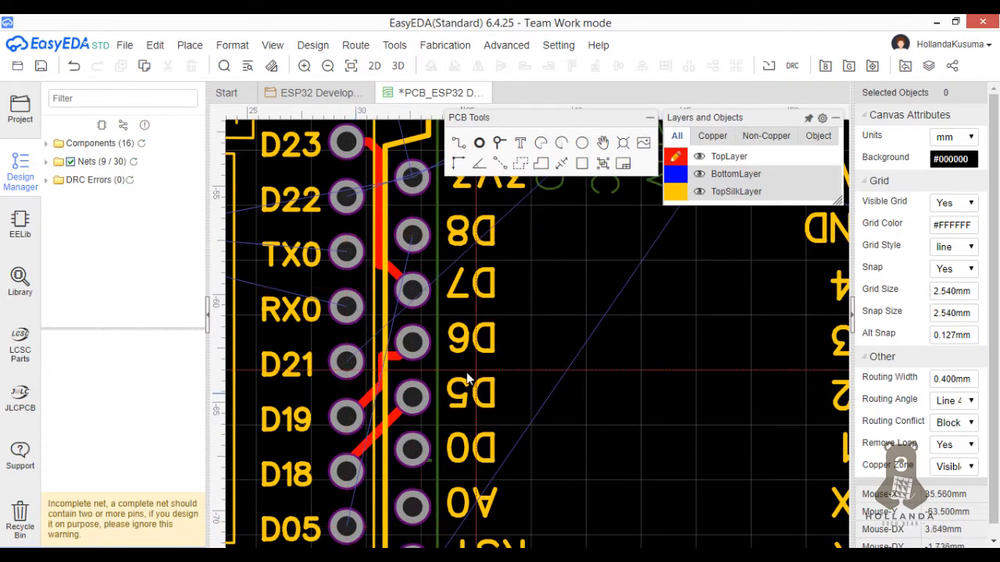
{"action": "scroll", "coordinate": [467, 379], "scroll_direction": "down", "scroll_amount": 2}
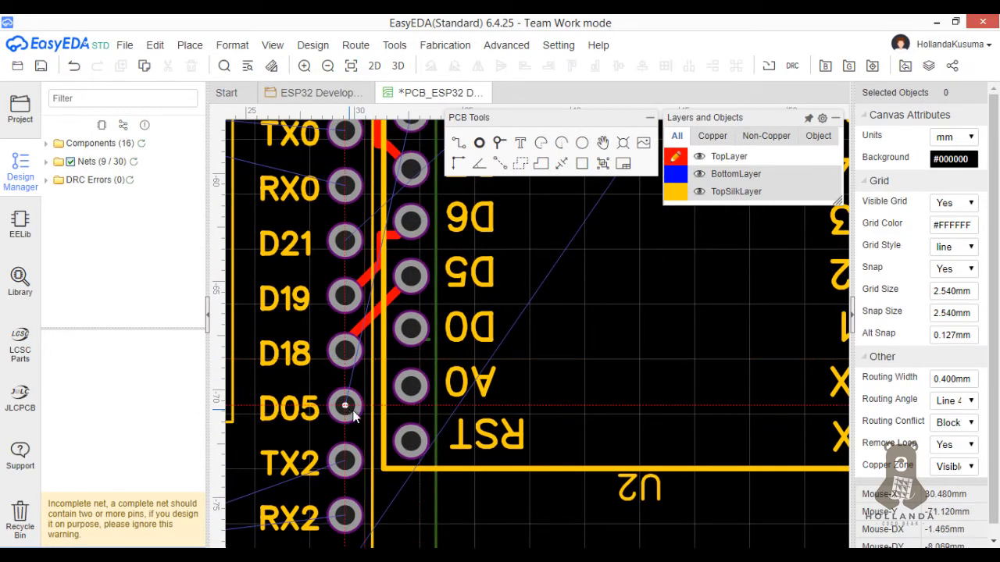
{"action": "left_click", "coordinate": [353, 413]}
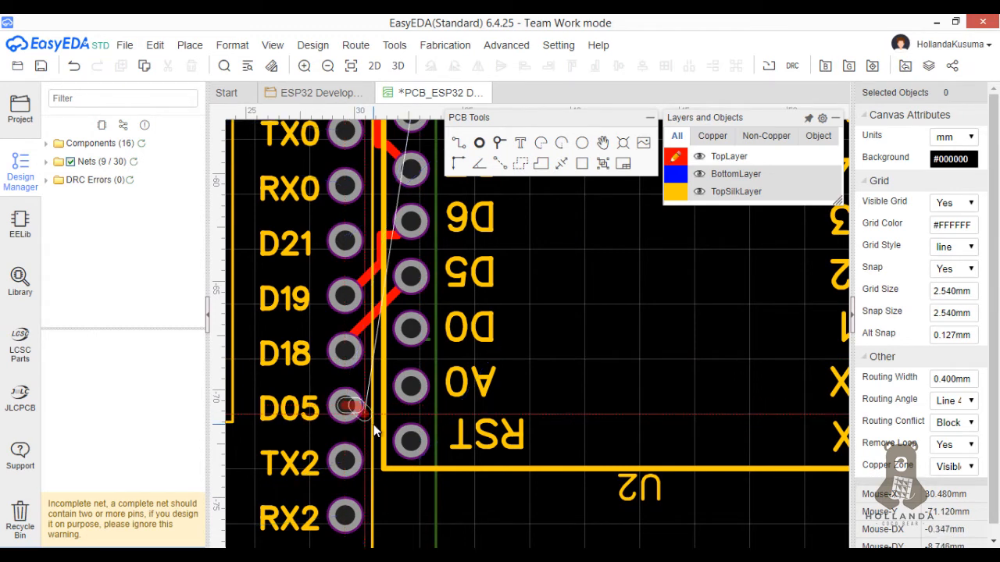
{"action": "left_click", "coordinate": [385, 463]}
{"action": "left_click", "coordinate": [439, 470]}
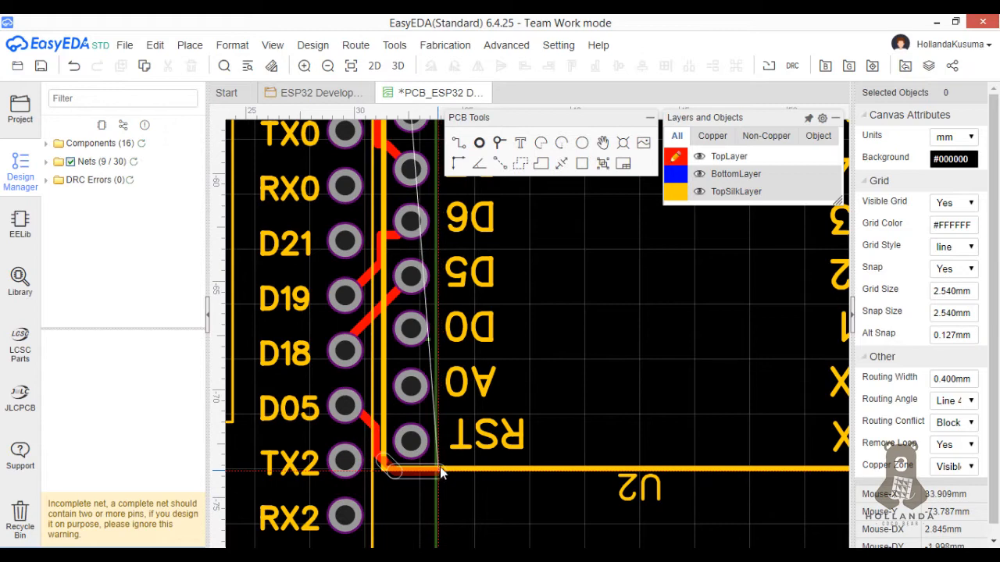
{"action": "left_click", "coordinate": [469, 442]}
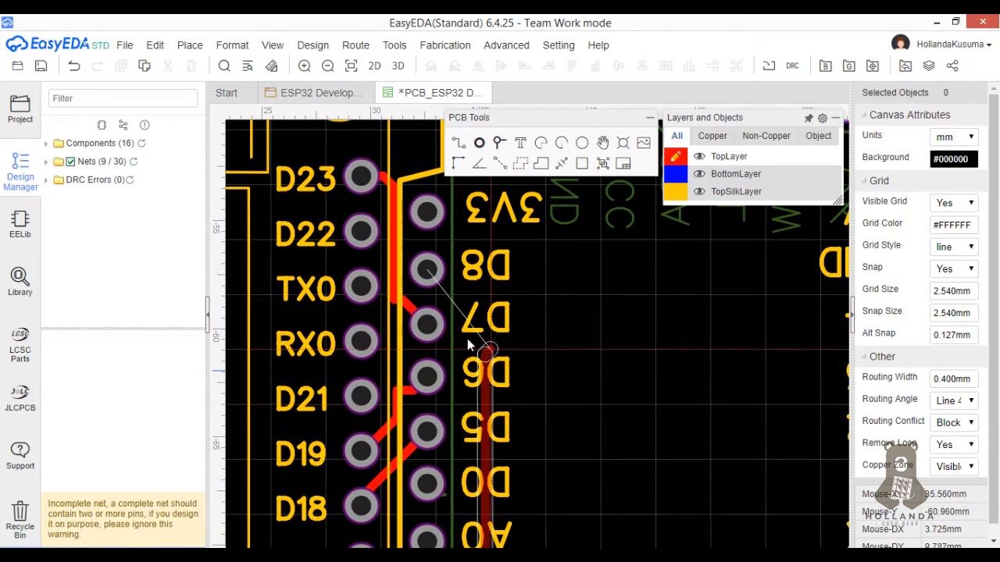
{"action": "left_click", "coordinate": [434, 273]}
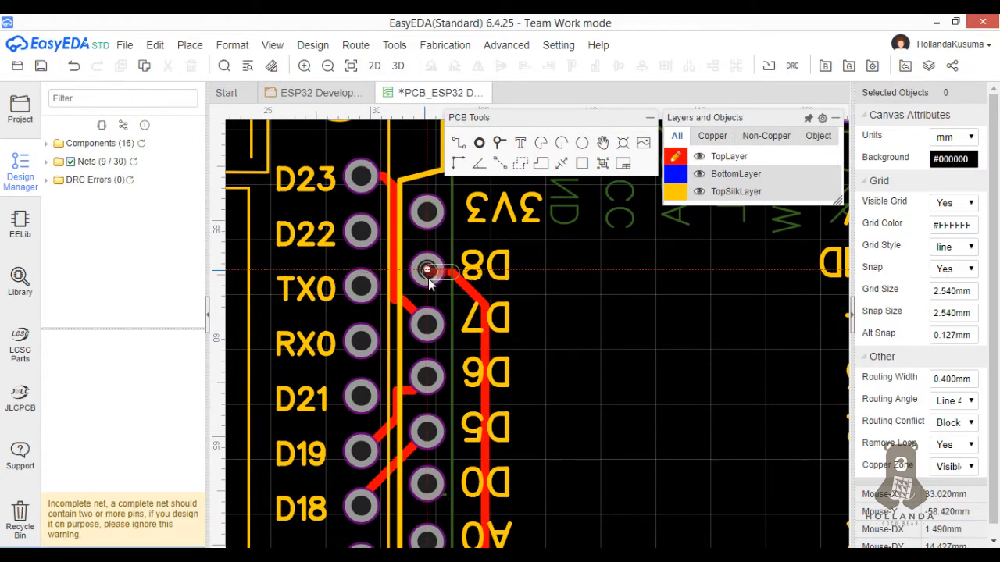
Route a TopLayer track from the ESP32's D22 pad around the D23 pad to the six-pin header's SCL pad
{"action": "scroll", "coordinate": [498, 334], "scroll_direction": "down", "scroll_amount": 2}
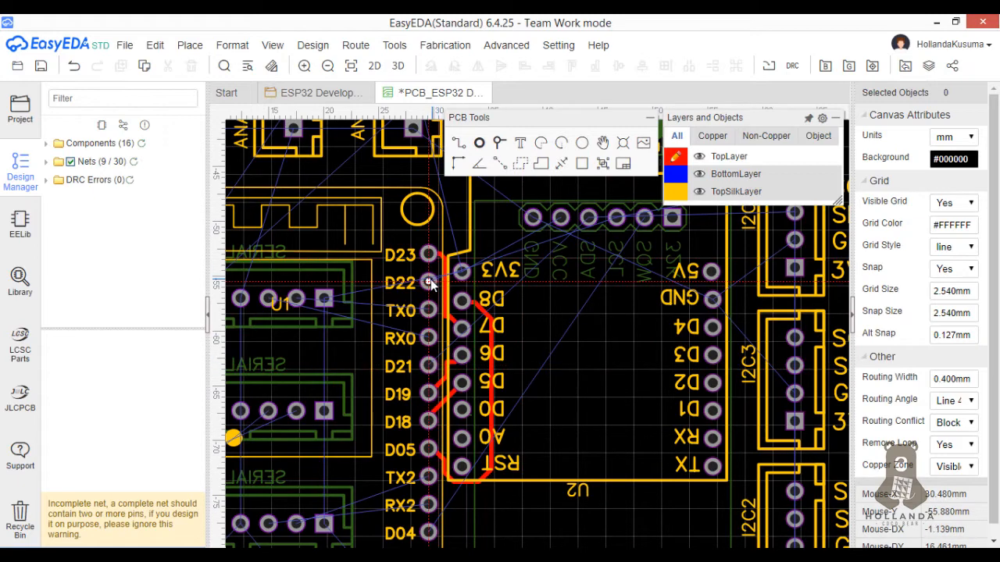
{"action": "right_click_drag", "start_coordinate": [505, 303], "coordinate": [462, 344]}
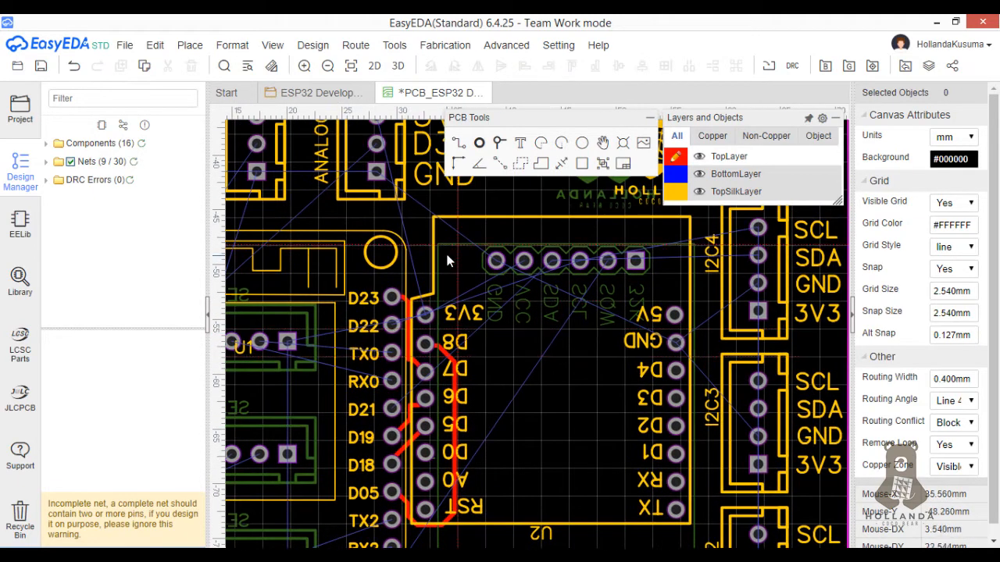
{"action": "scroll", "coordinate": [447, 252], "scroll_direction": "up", "scroll_amount": 3}
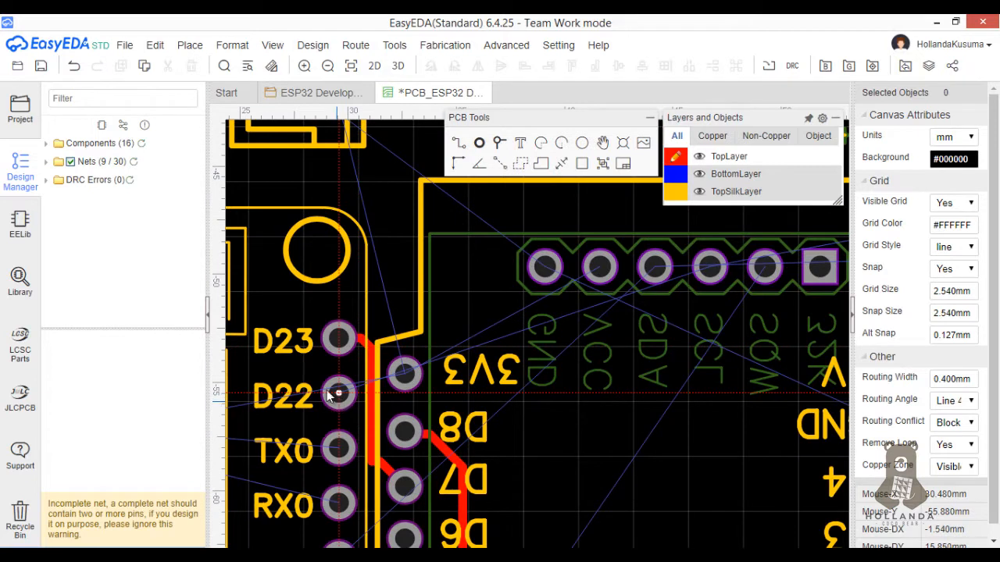
{"action": "left_click", "coordinate": [331, 393]}
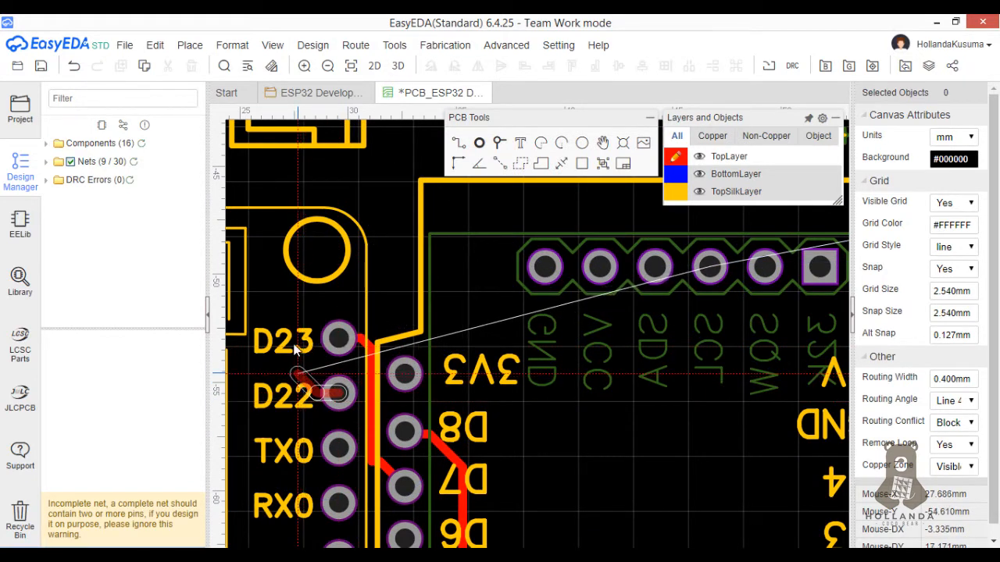
{"action": "left_click", "coordinate": [298, 373]}
{"action": "left_click", "coordinate": [299, 317]}
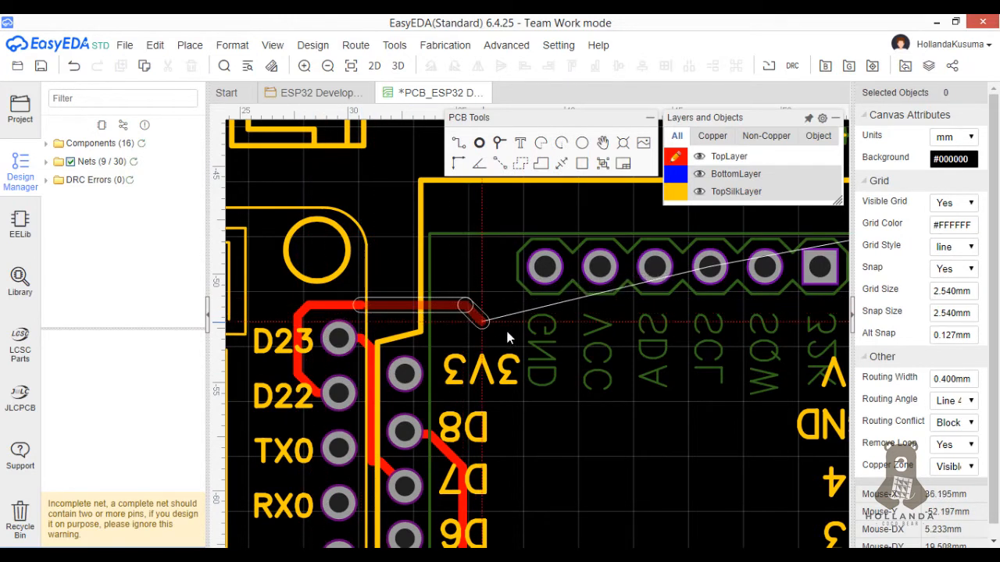
{"action": "left_click", "coordinate": [707, 269]}
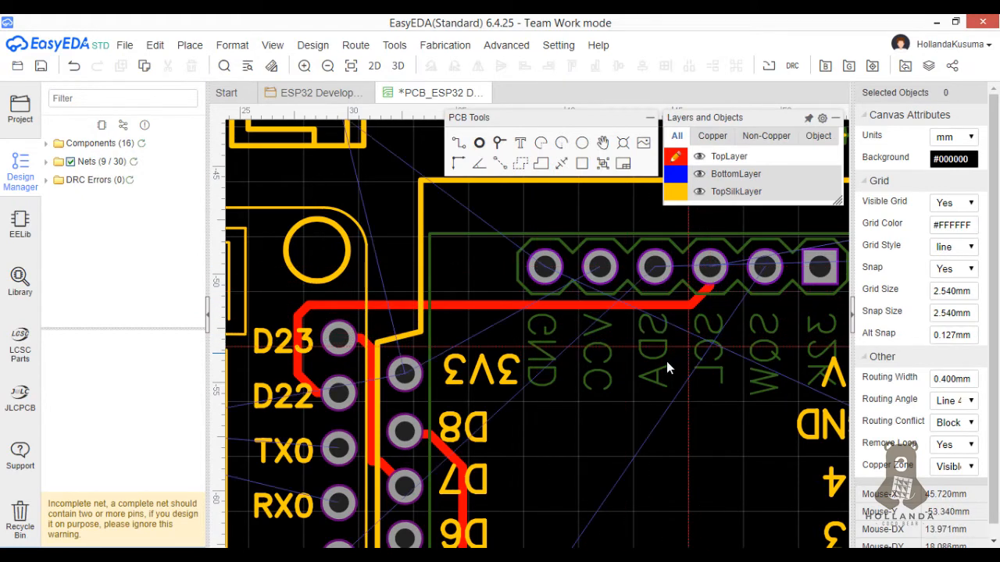
Route a TopLayer track from the ESP32's D21 pad outside the D22 track and above U2's outline to the six-pin header's SDA pad
{"action": "right_click_drag", "start_coordinate": [571, 414], "coordinate": [580, 344]}
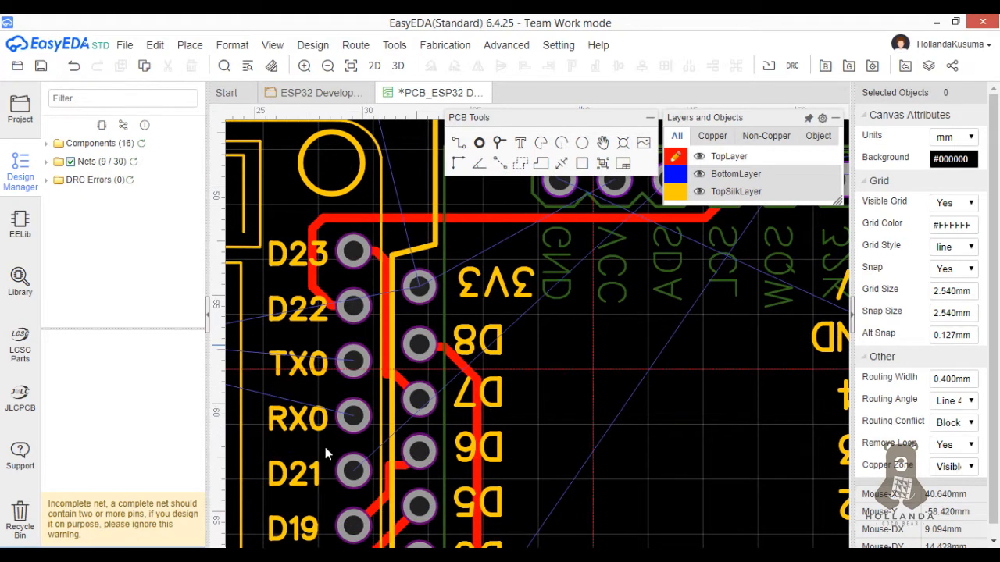
{"action": "left_click", "coordinate": [349, 469]}
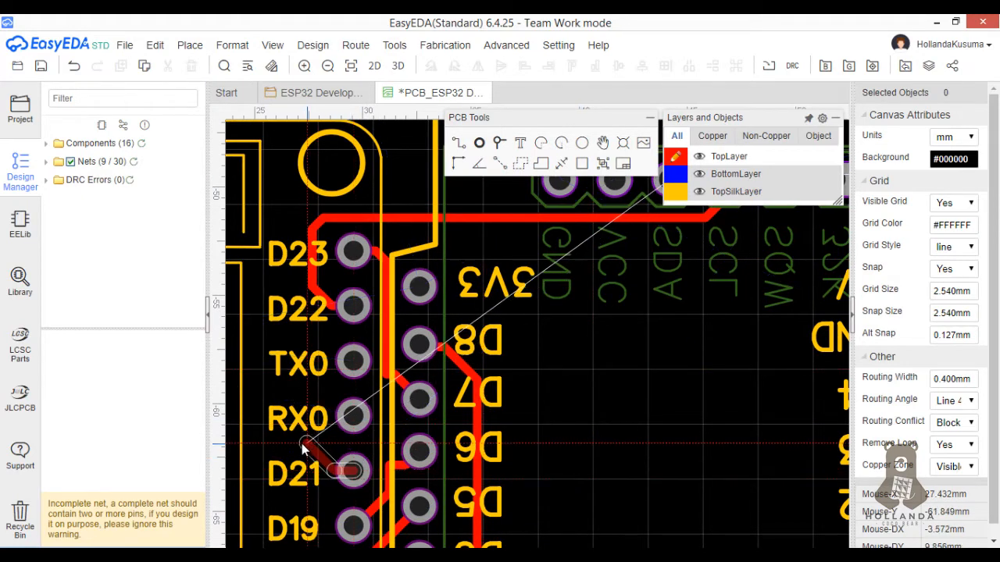
{"action": "left_click", "coordinate": [290, 441]}
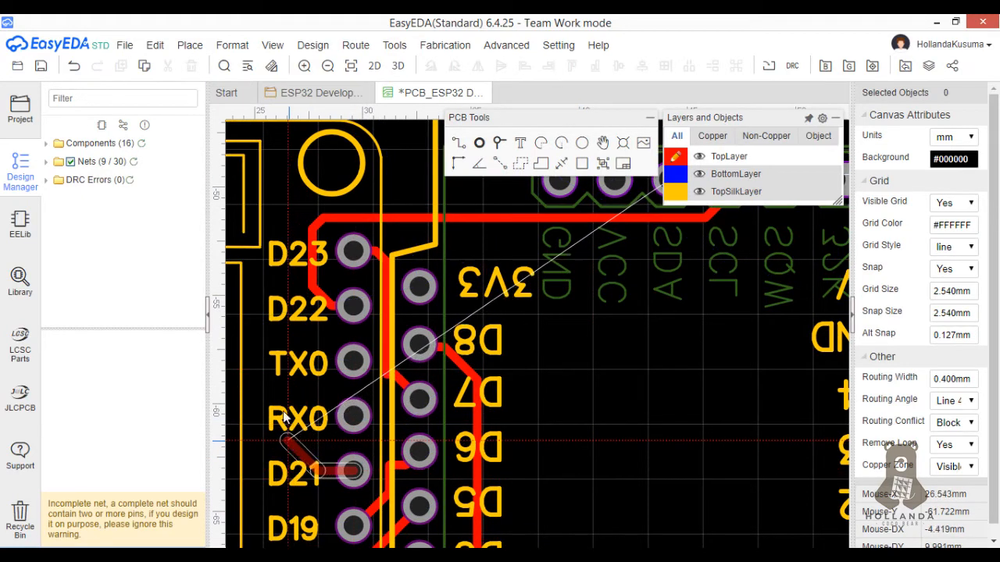
{"action": "left_click", "coordinate": [268, 222]}
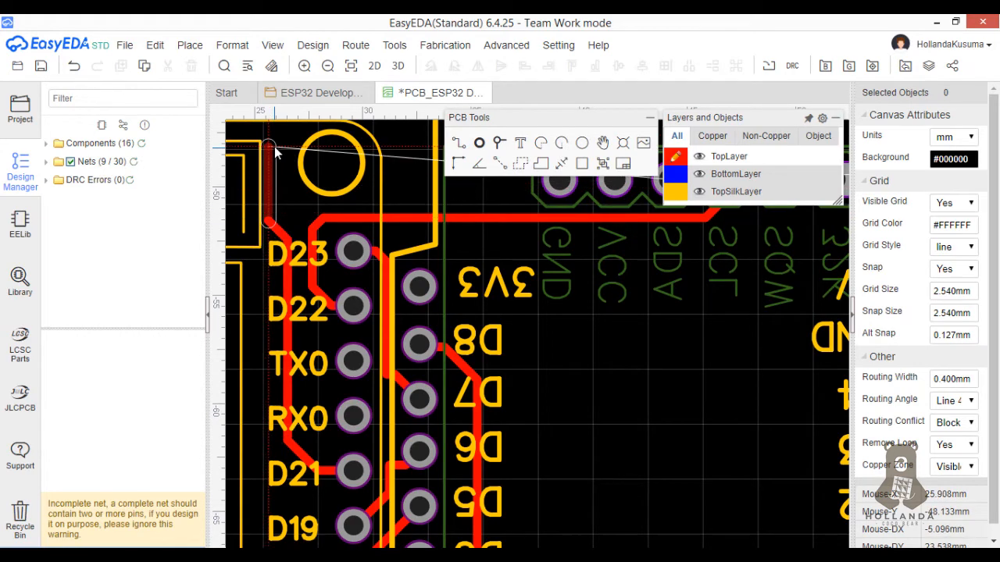
{"action": "right_click_drag", "start_coordinate": [285, 165], "coordinate": [285, 338]}
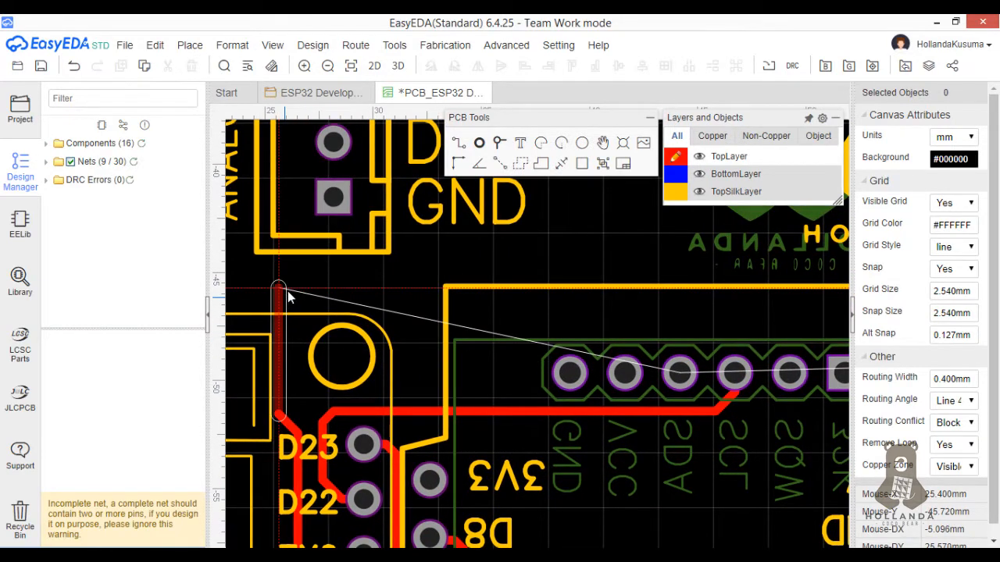
{"action": "left_click", "coordinate": [295, 282]}
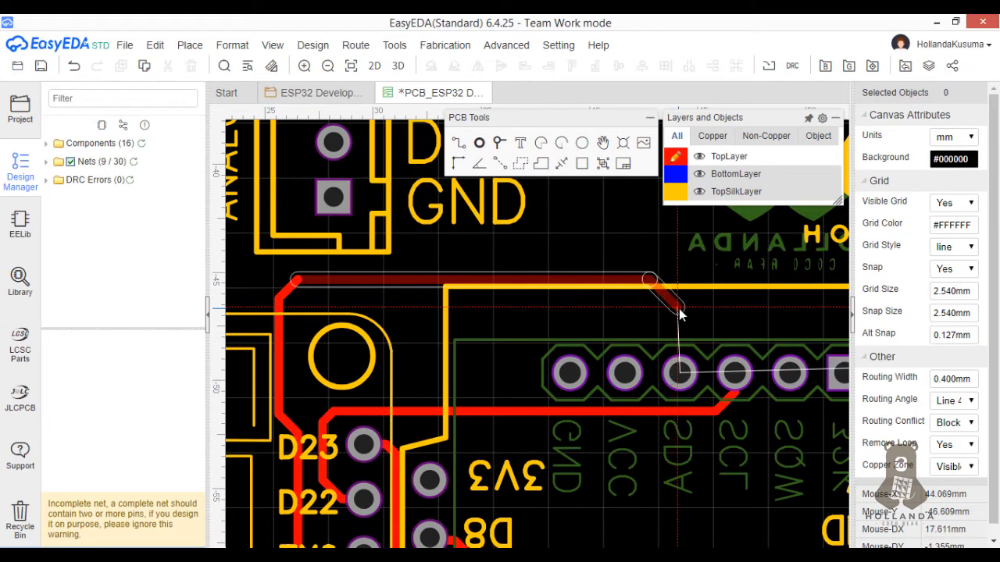
{"action": "left_click", "coordinate": [679, 308]}
{"action": "left_click", "coordinate": [680, 367]}
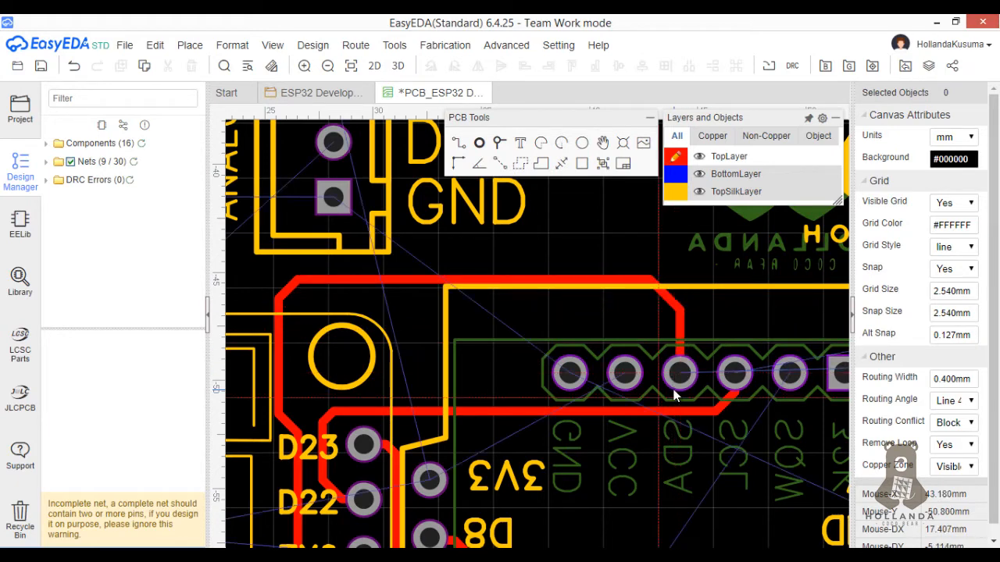
Route a TopLayer track from the ESP32's D04 pad below U2 and up through its middle to the six-pin header's SQW pad
{"action": "scroll", "coordinate": [584, 402], "scroll_direction": "down", "scroll_amount": 3}
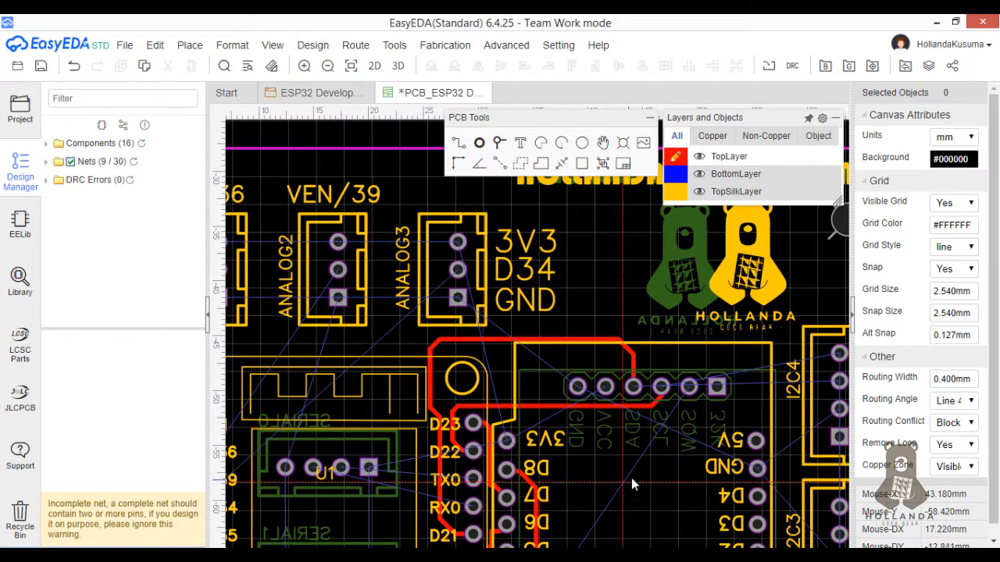
{"action": "right_click_drag", "start_coordinate": [610, 462], "coordinate": [532, 299]}
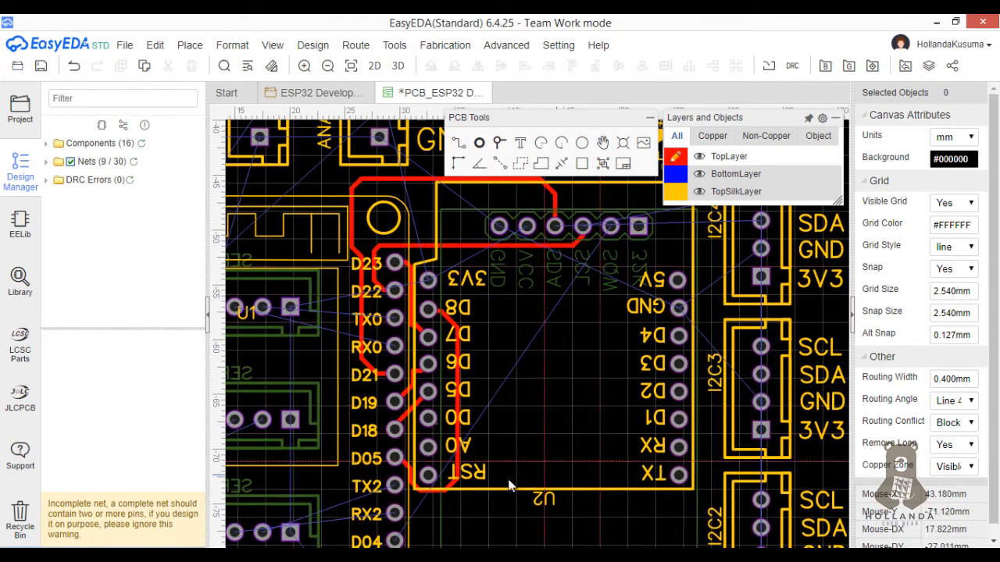
{"action": "right_click_drag", "start_coordinate": [482, 496], "coordinate": [491, 381]}
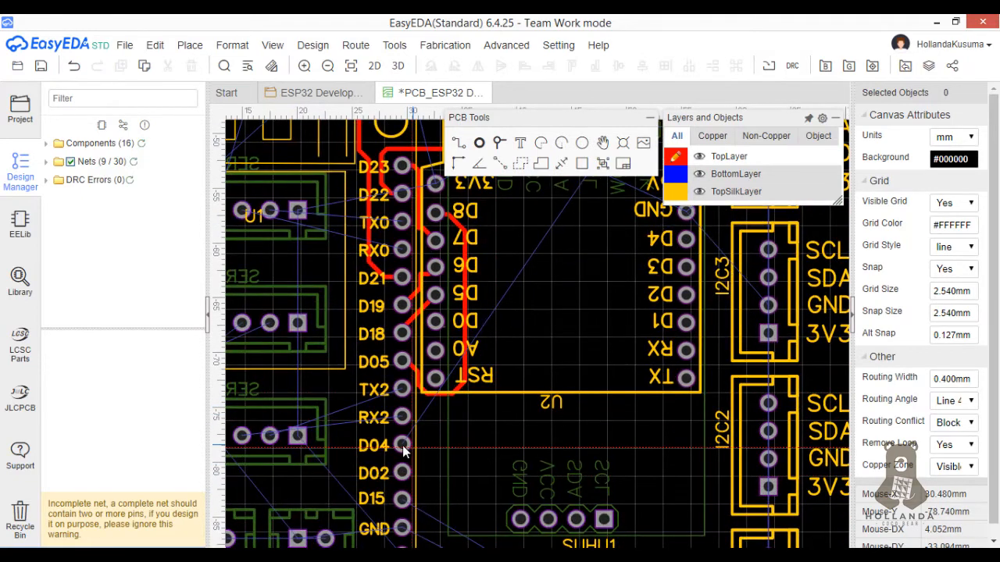
{"action": "right_click_drag", "start_coordinate": [579, 419], "coordinate": [517, 467]}
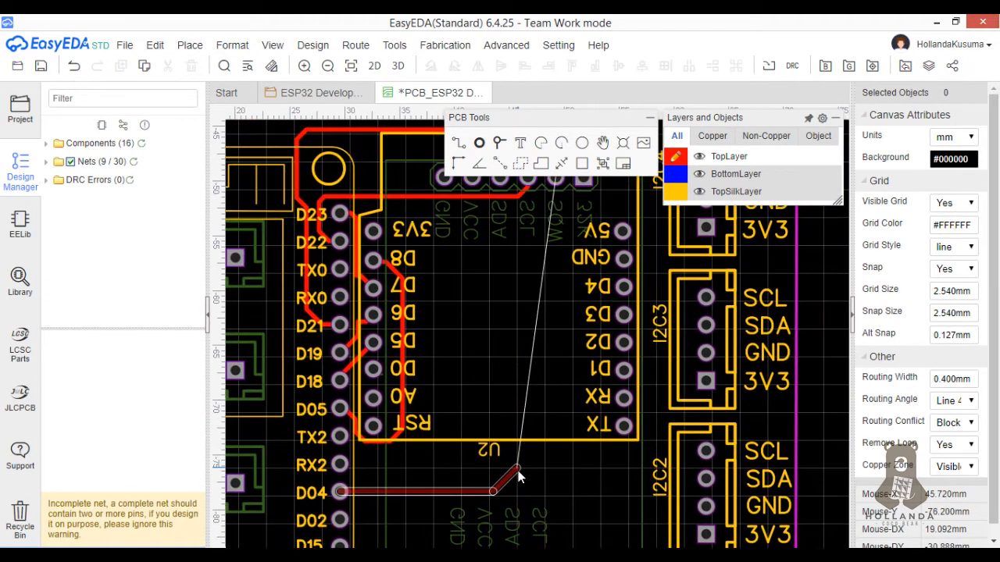
{"action": "left_click", "coordinate": [556, 458]}
{"action": "scroll", "coordinate": [550, 367], "scroll_direction": "up", "scroll_amount": 3}
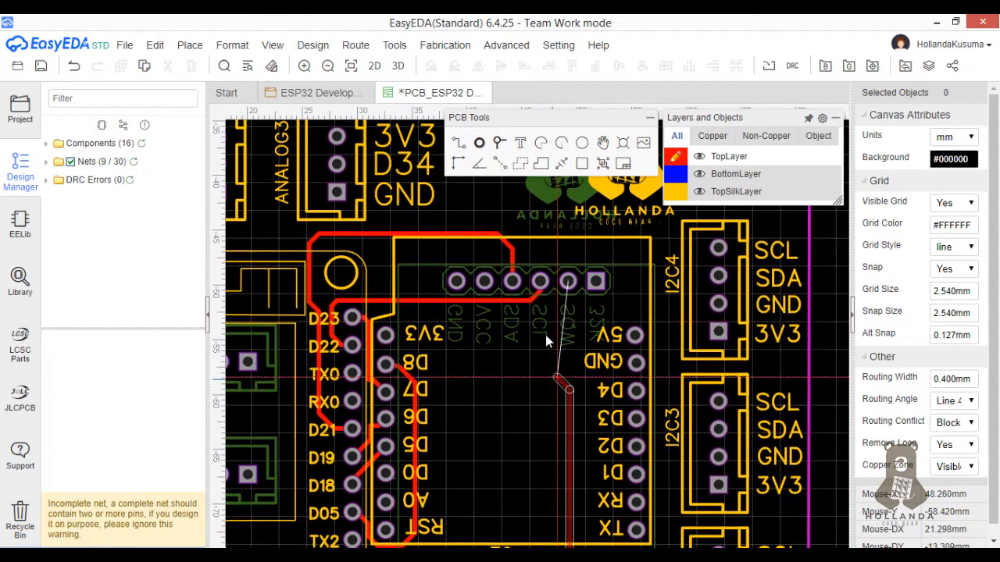
{"action": "left_click", "coordinate": [579, 279]}
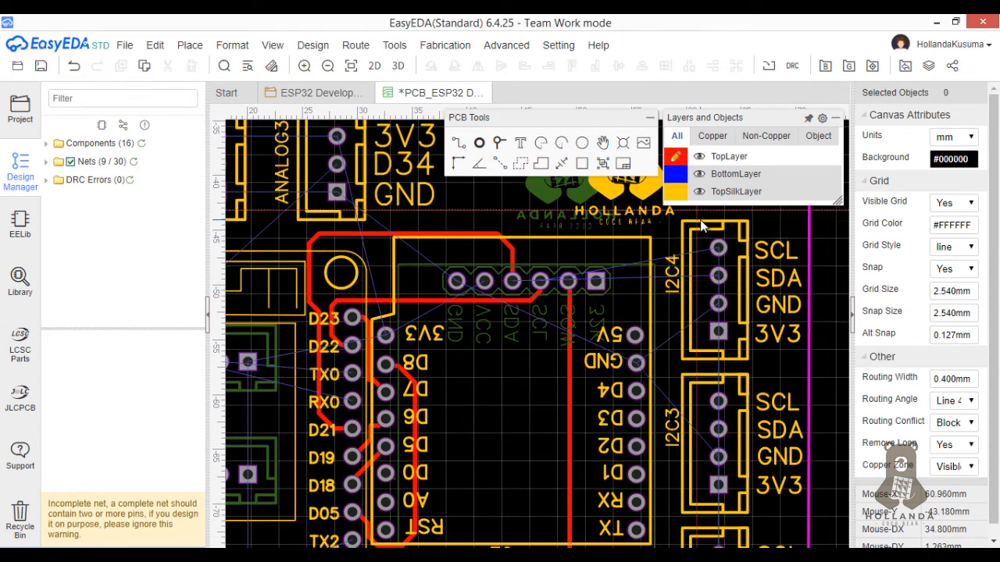
Route a TopLayer track from I2C4's SCL pad to the six-pin header's SCL pad
{"action": "scroll", "coordinate": [664, 264], "scroll_direction": "up", "scroll_amount": 1}
{"action": "scroll", "coordinate": [664, 264], "scroll_direction": "up", "scroll_amount": 1}
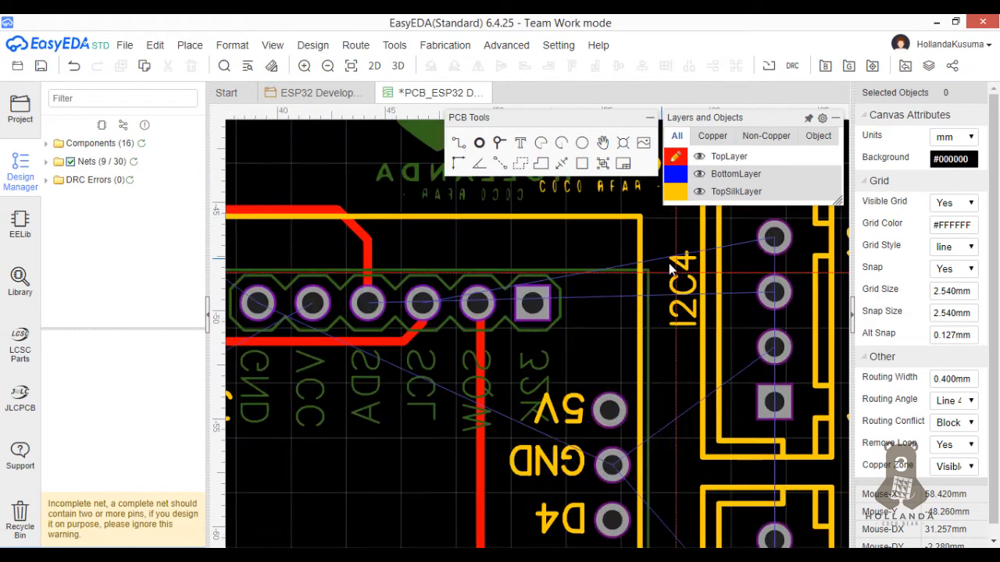
{"action": "right_click_drag", "start_coordinate": [663, 317], "coordinate": [662, 322]}
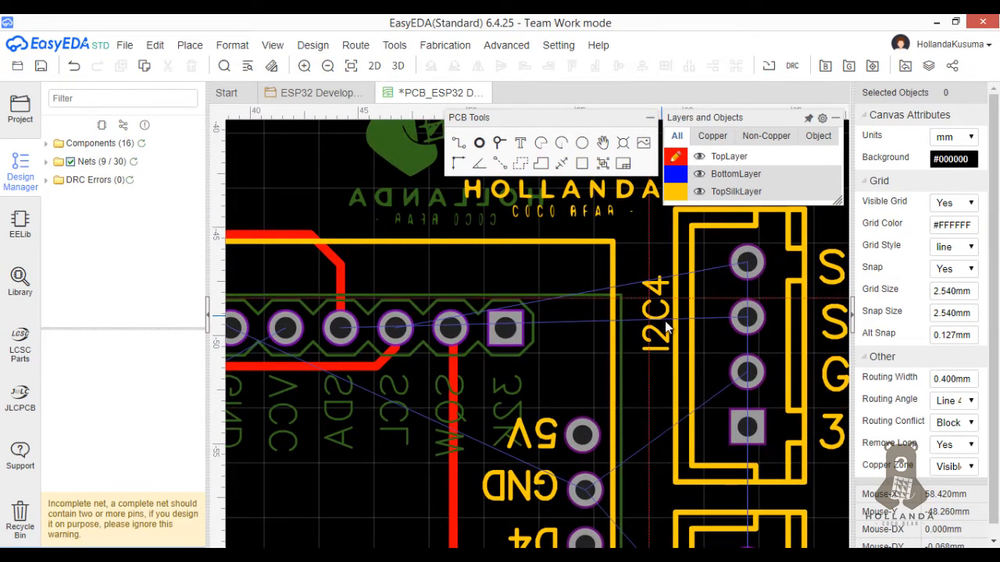
{"action": "scroll", "coordinate": [715, 321], "scroll_direction": "down", "scroll_amount": 1}
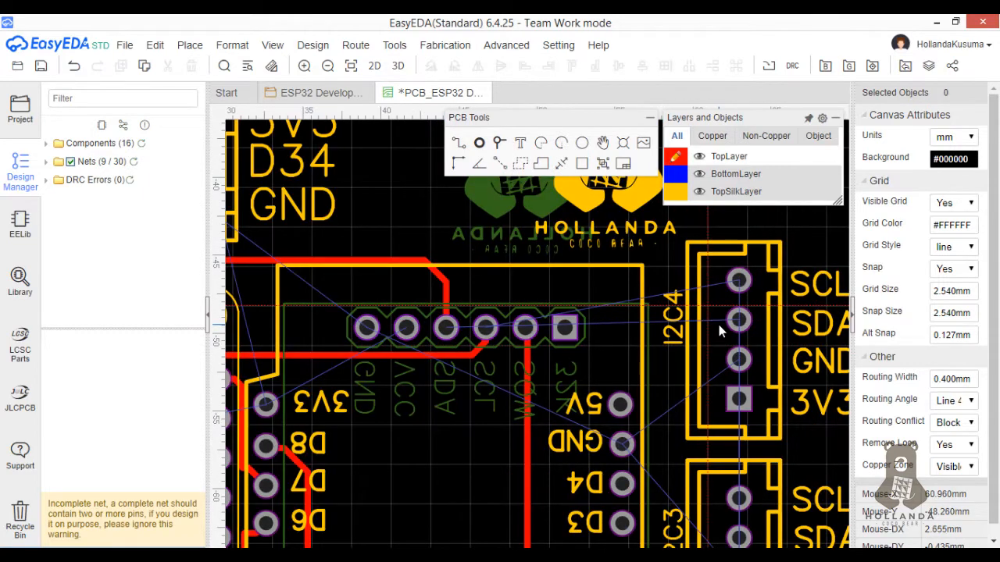
{"action": "left_click", "coordinate": [740, 282]}
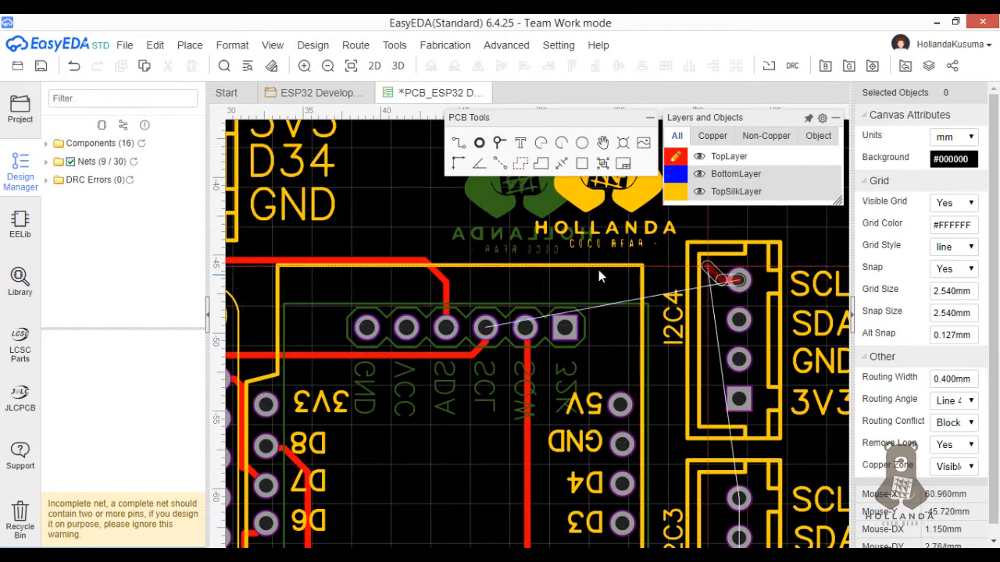
{"action": "left_click", "coordinate": [486, 325]}
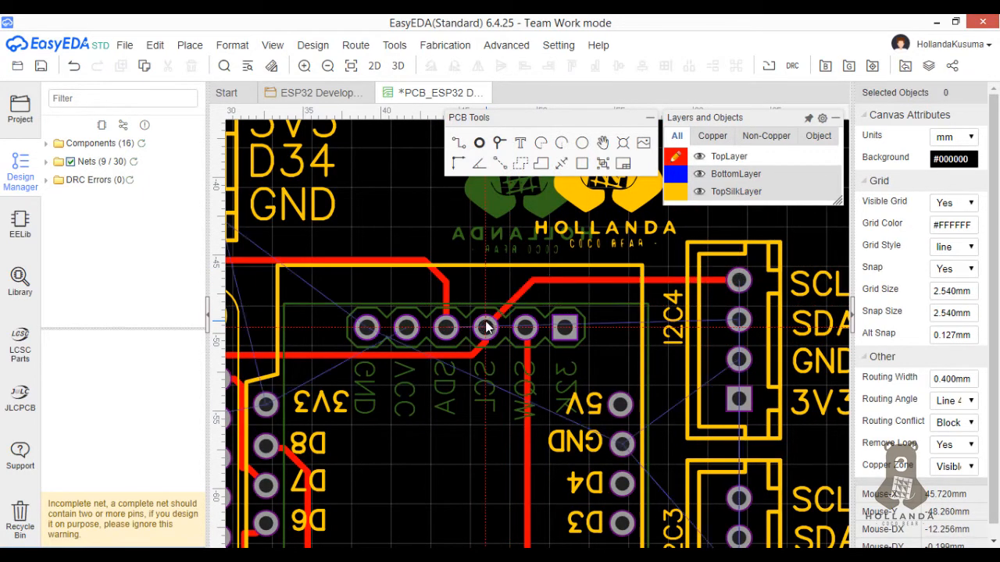
Route a TopLayer track from I2C4's SDA pad around its SCL pad to the existing SDA track above the six-pin header
{"action": "left_click", "coordinate": [766, 310]}
{"action": "scroll", "coordinate": [771, 312], "scroll_direction": "up", "scroll_amount": 1}
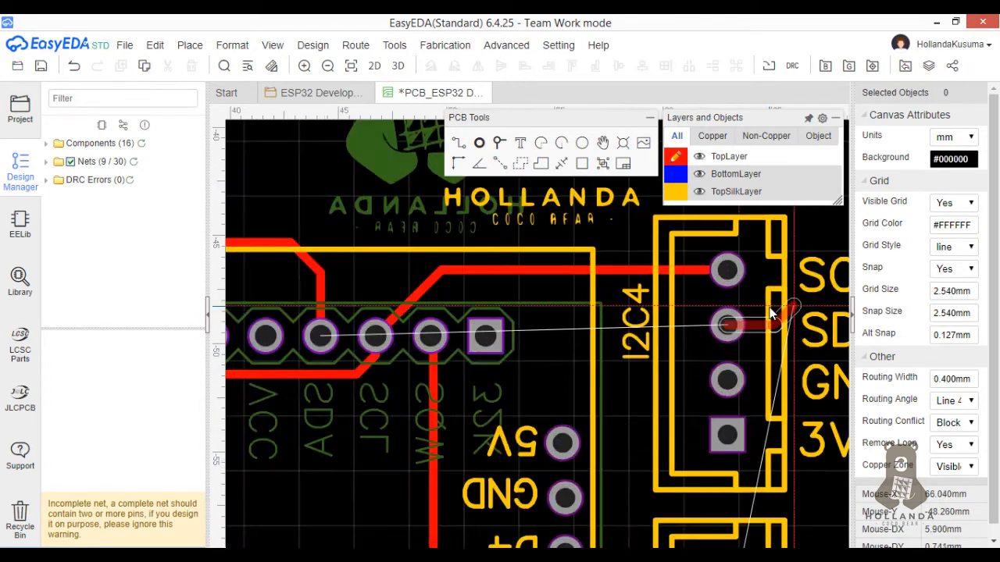
{"action": "left_click", "coordinate": [762, 233]}
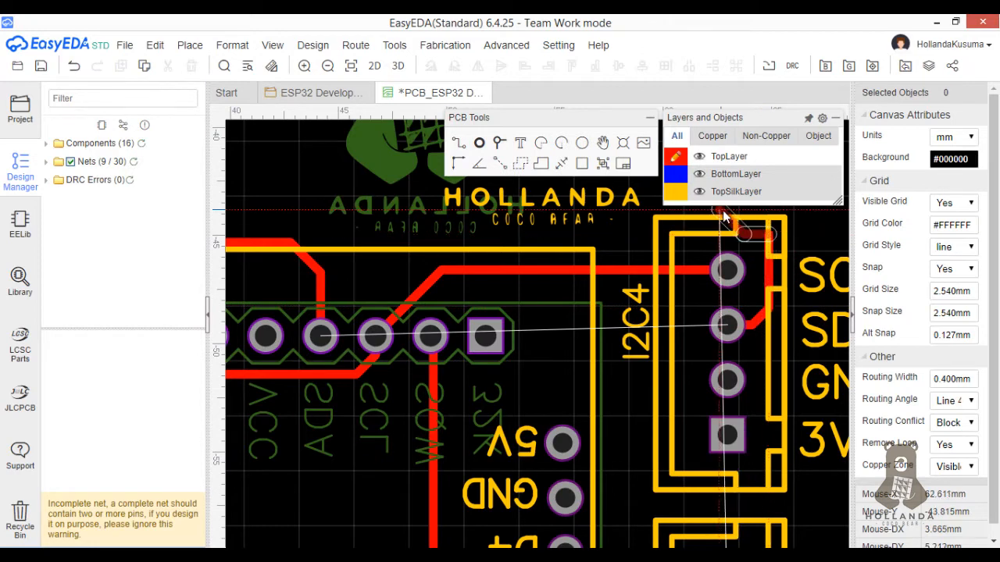
{"action": "left_click", "coordinate": [749, 215]}
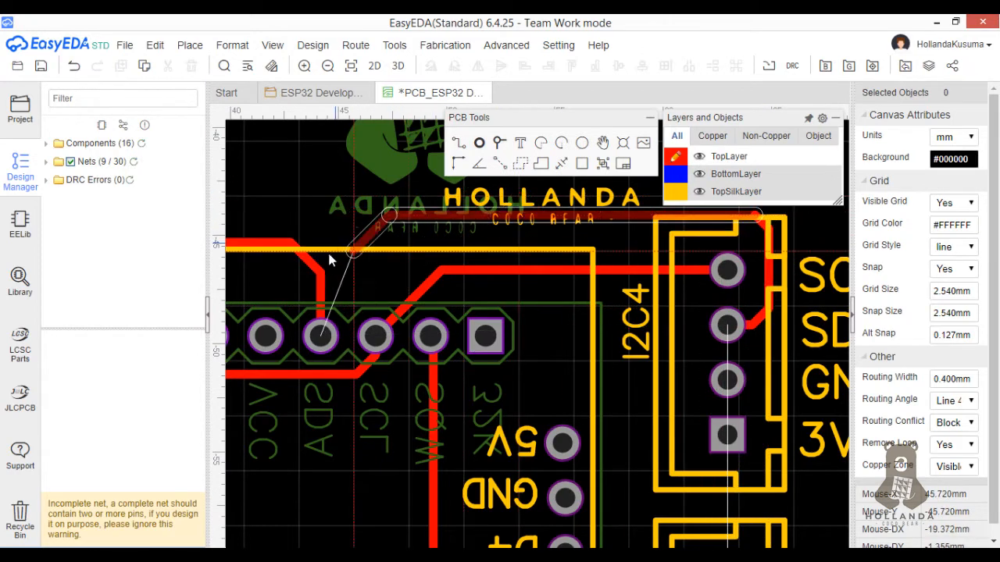
{"action": "left_click", "coordinate": [320, 275]}
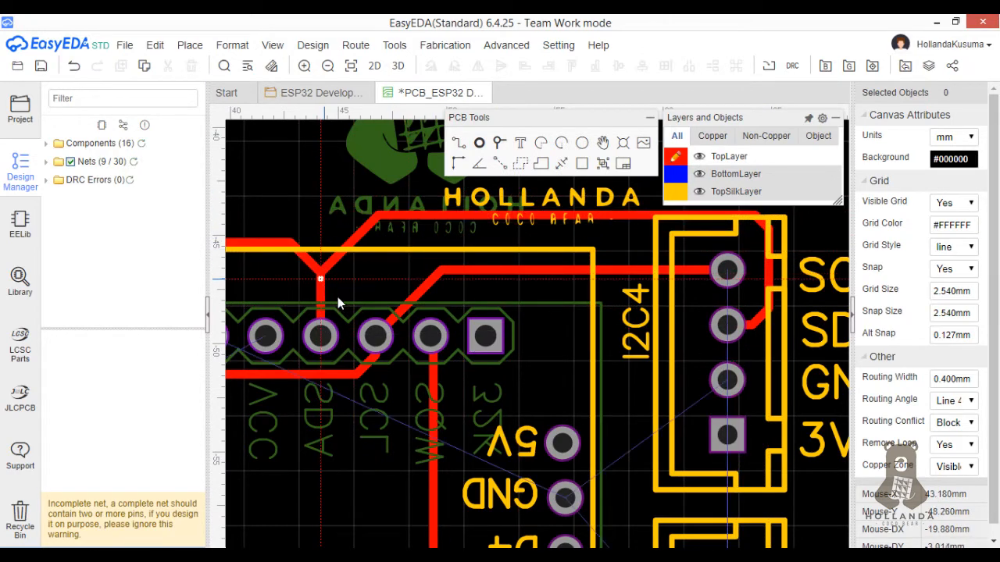
Route a TopLayer track from I2C3's SDA pad up past its SCL pad to the existing SDA track beside I2C4
{"action": "scroll", "coordinate": [735, 422], "scroll_direction": "down", "scroll_amount": 2}
{"action": "right_click_drag", "start_coordinate": [688, 301], "coordinate": [589, 323]}
{"action": "left_click", "coordinate": [572, 456]}
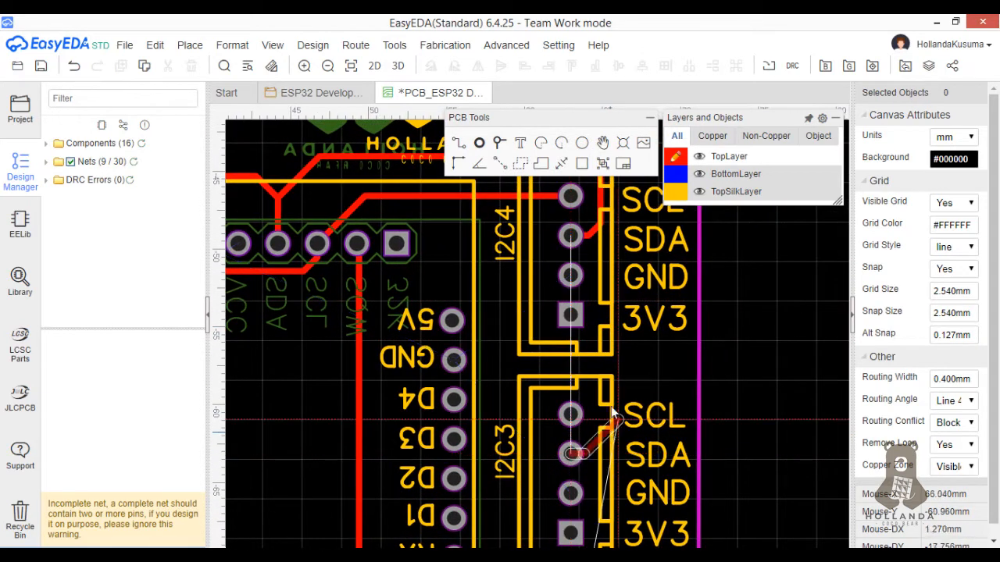
{"action": "left_click", "coordinate": [599, 228]}
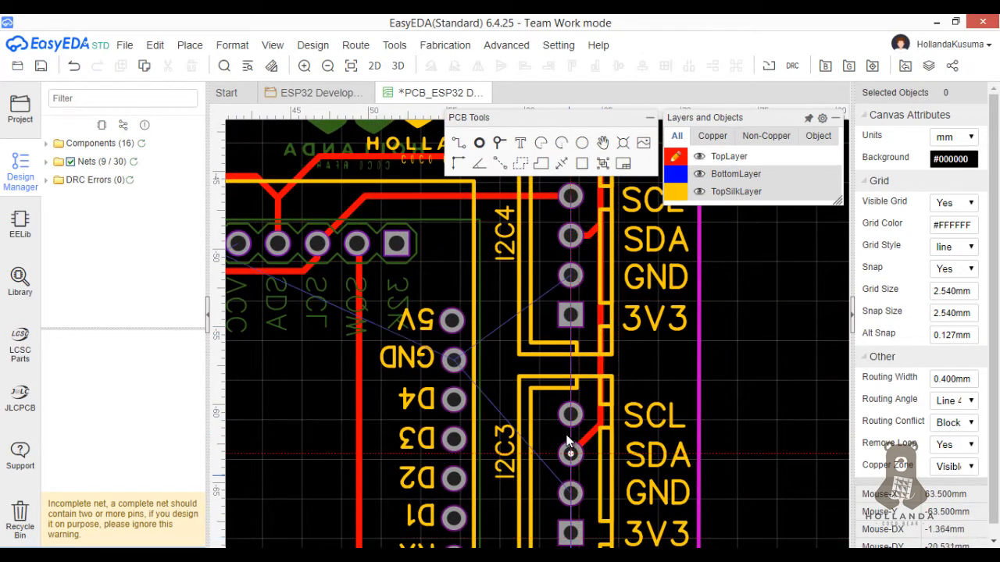
Route a TopLayer track from I2C3's SCL pad up the inner side of I2C4 to the existing SCL track
{"action": "left_click", "coordinate": [571, 414]}
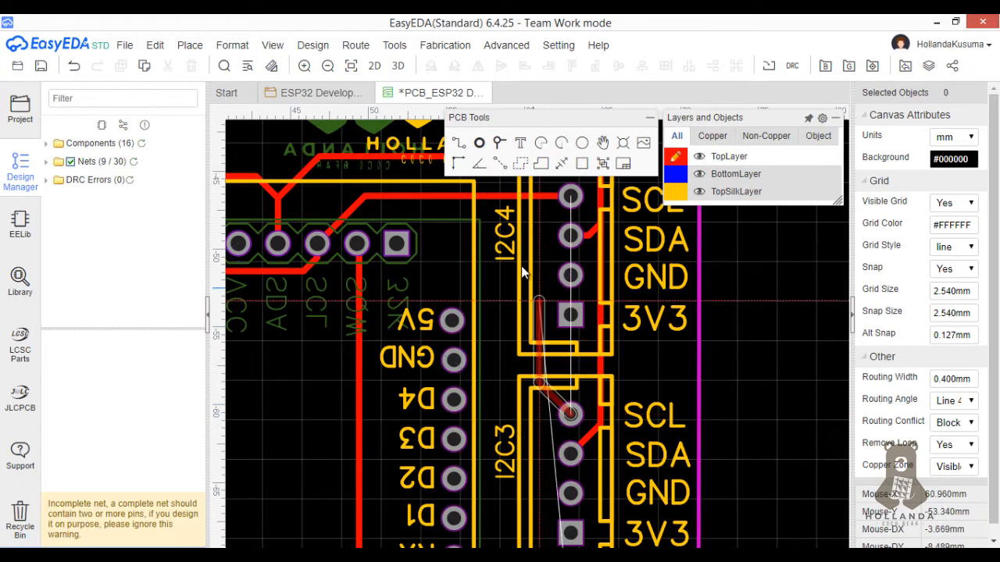
{"action": "left_click", "coordinate": [532, 204]}
{"action": "right_click", "coordinate": [530, 208]}
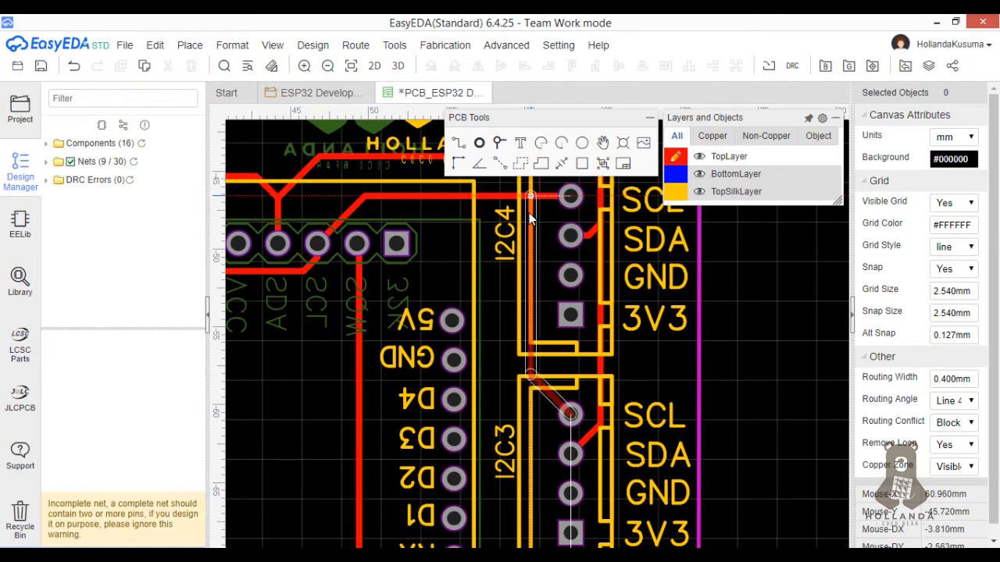
Route a TopLayer track from I2C2's SCL pad up the inner side of I2C3 to the bend of I2C3's SCL track
{"action": "scroll", "coordinate": [524, 456], "scroll_direction": "down", "scroll_amount": 1}
{"action": "scroll", "coordinate": [531, 461], "scroll_direction": "down", "scroll_amount": 1}
{"action": "right_click_drag", "start_coordinate": [540, 482], "coordinate": [532, 322]}
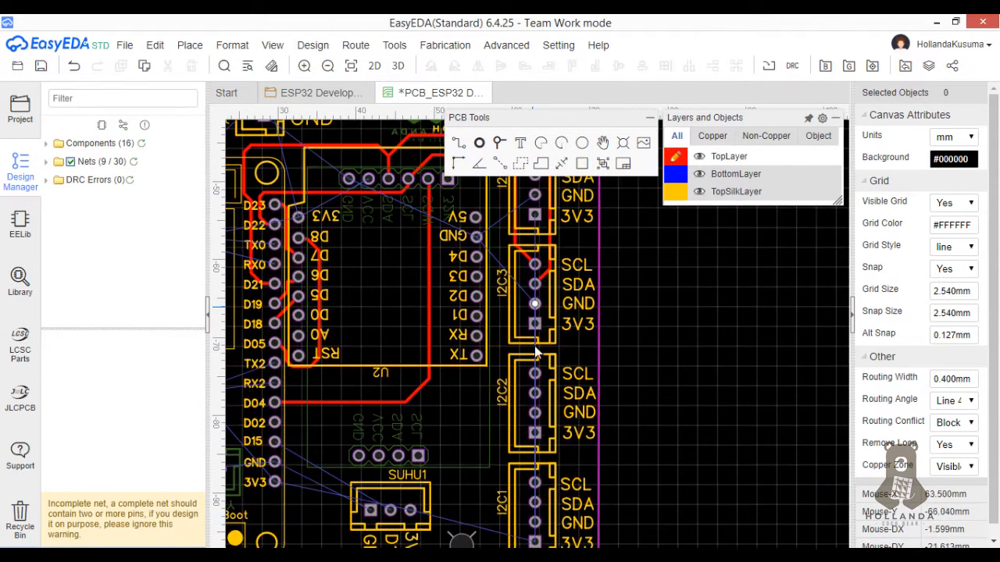
{"action": "left_click", "coordinate": [535, 373]}
{"action": "left_click", "coordinate": [517, 244]}
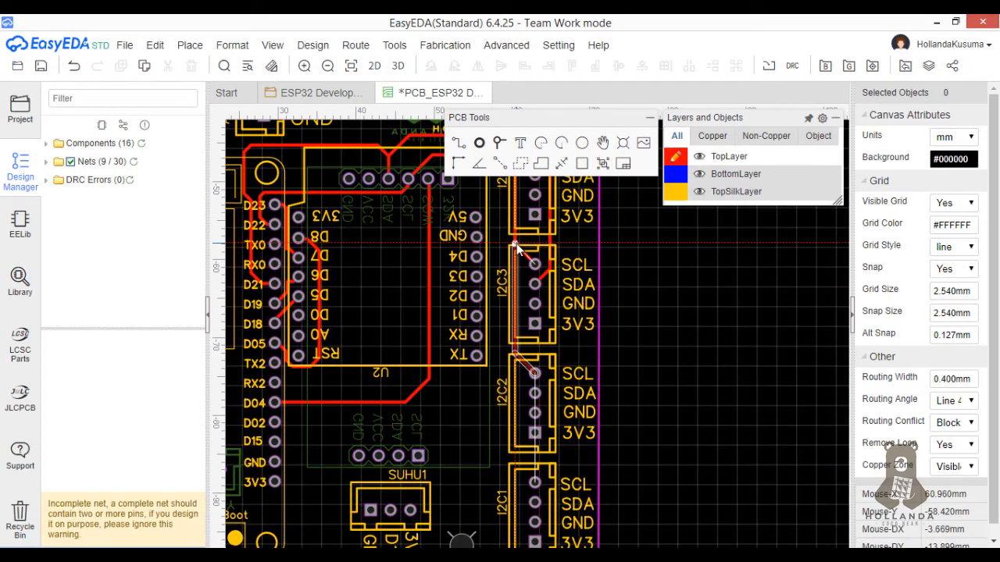
{"action": "right_click", "coordinate": [520, 247]}
Route a TopLayer track from I2C2's SDA pad up the board-edge side of I2C3 to I2C3's SDA track
{"action": "left_click", "coordinate": [536, 394]}
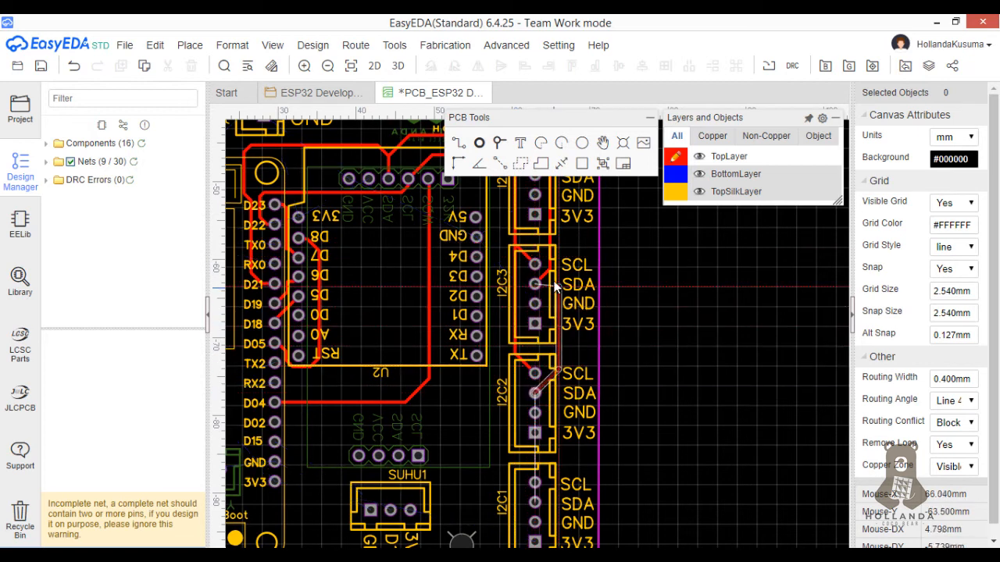
{"action": "left_click", "coordinate": [551, 270]}
{"action": "right_click", "coordinate": [550, 273]}
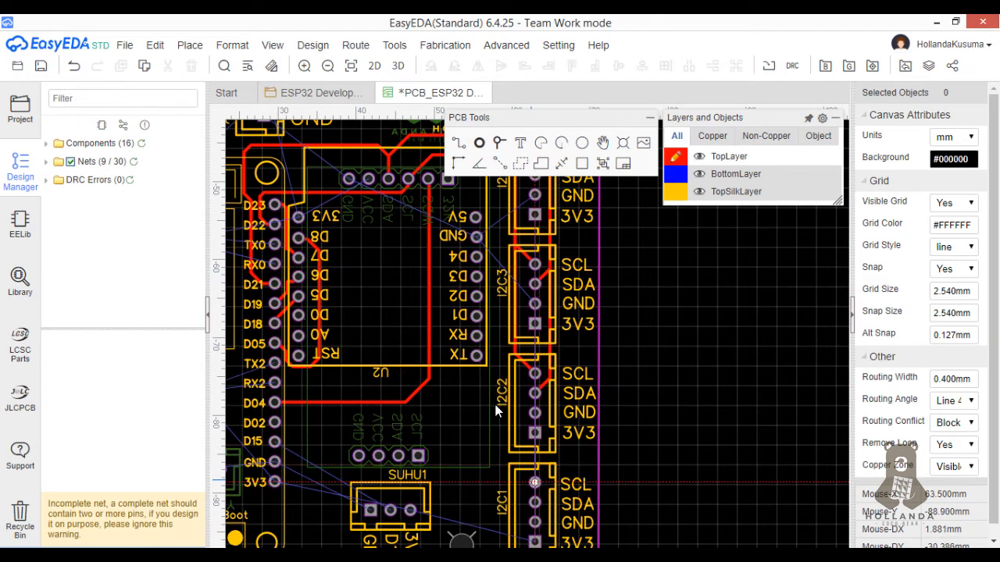
Route TopLayer tracks from I2C1's SCL and SDA pads to the matching SCL and SDA tracks at I2C2
{"action": "left_click", "coordinate": [534, 482]}
{"action": "right_click", "coordinate": [517, 361]}
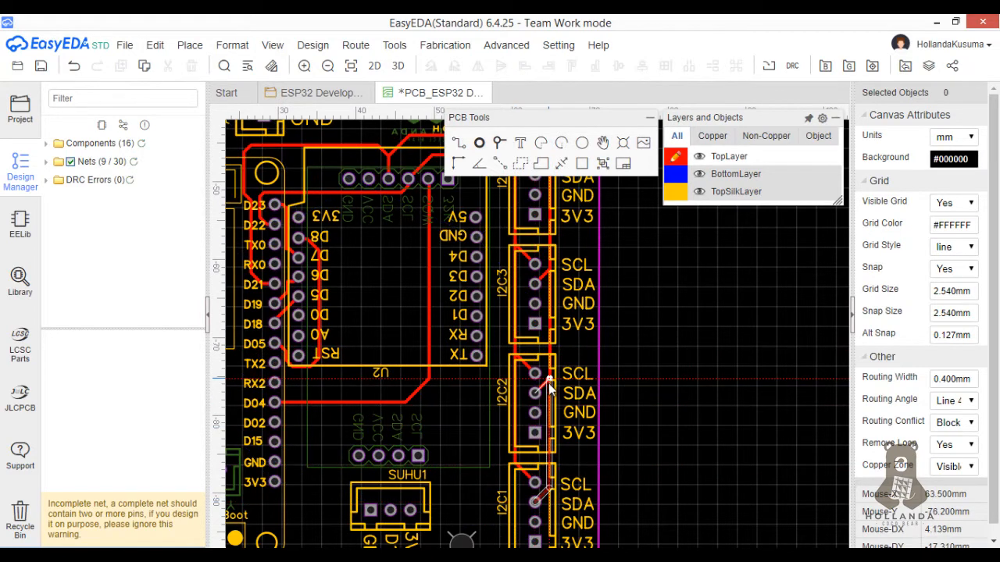
{"action": "scroll", "coordinate": [371, 431], "scroll_direction": "down", "scroll_amount": 1}
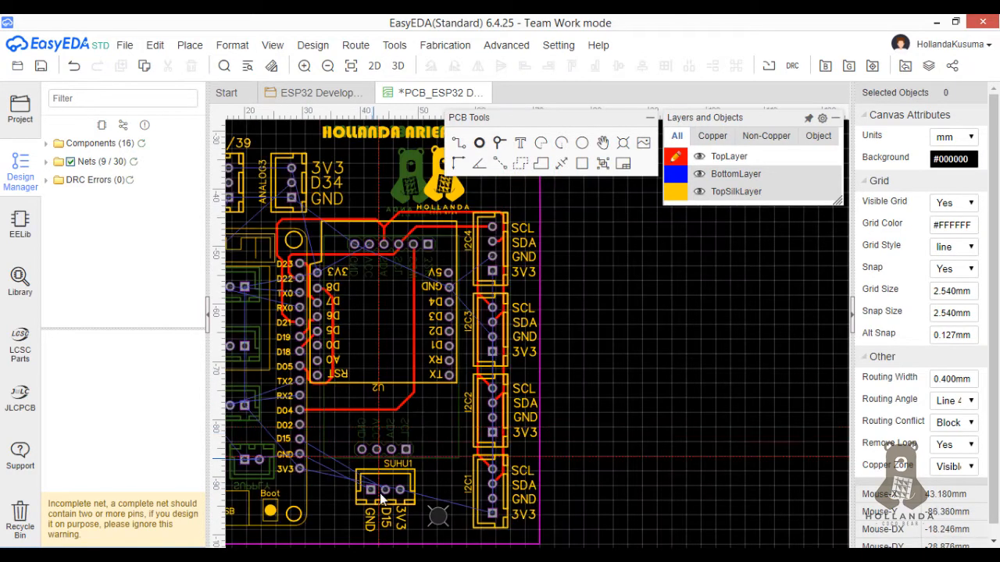
Route a TopLayer track from SUHU1's D15 pad diagonally up to the ESP32's D15 pad
{"action": "scroll", "coordinate": [345, 492], "scroll_direction": "up", "scroll_amount": 2}
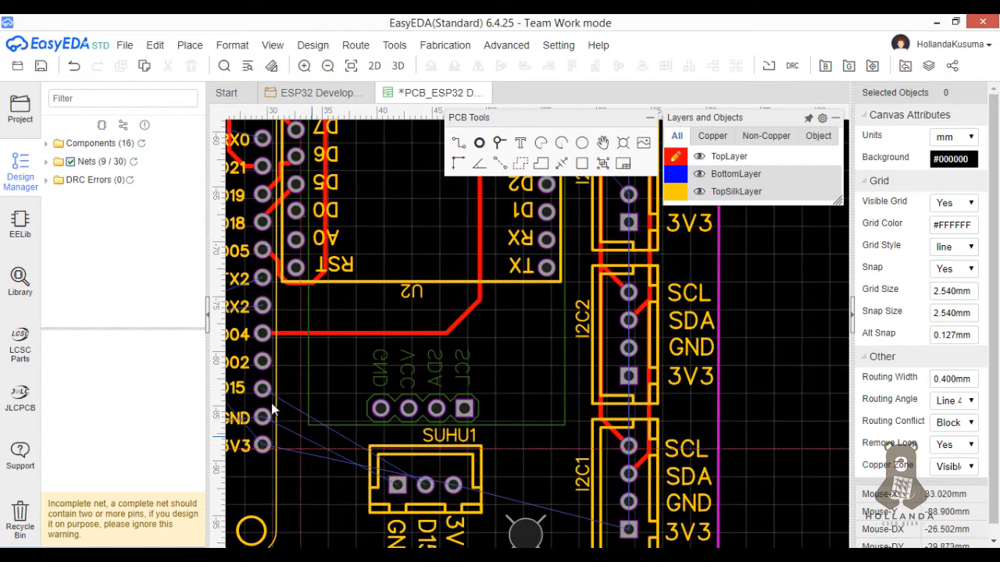
{"action": "left_click", "coordinate": [425, 486]}
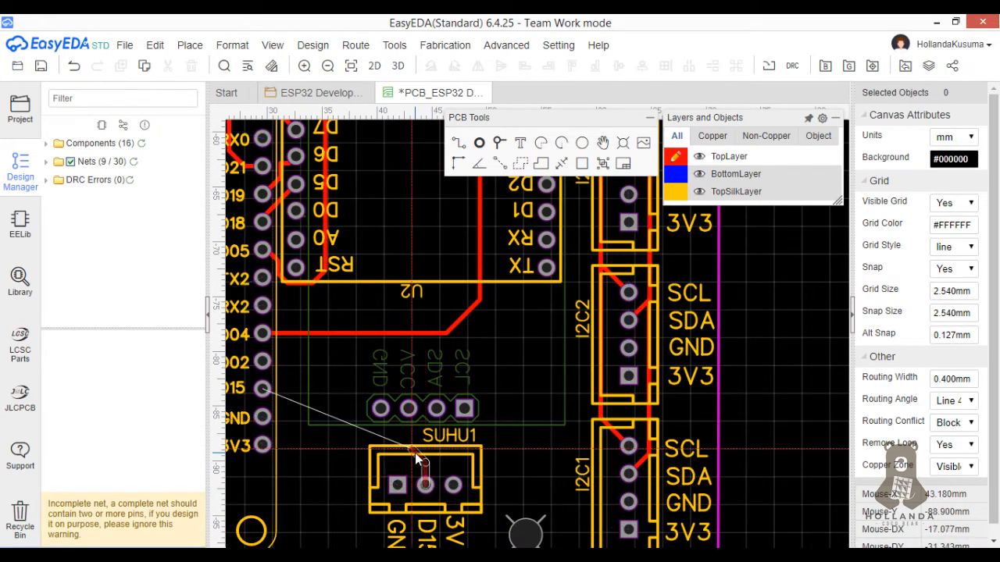
{"action": "left_click", "coordinate": [415, 451]}
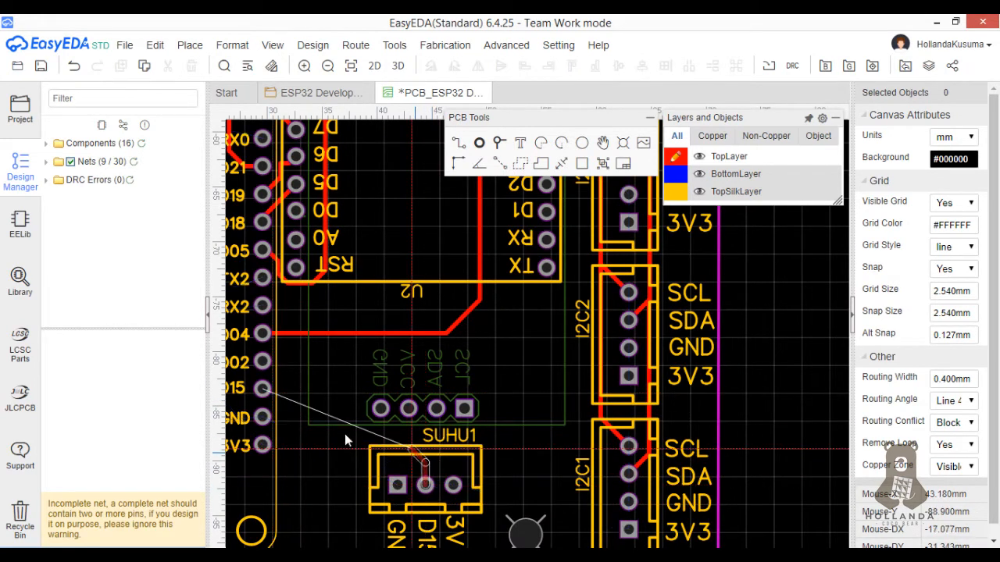
{"action": "left_click", "coordinate": [317, 397]}
{"action": "left_click", "coordinate": [271, 395]}
Route a TopLayer track from the ESP32's GND pad below D15, under the D15 track, to SUHU1's square GND pad
{"action": "right_click_drag", "start_coordinate": [366, 459], "coordinate": [377, 389]}
{"action": "scroll", "coordinate": [351, 363], "scroll_direction": "up", "scroll_amount": 2}
{"action": "right_click_drag", "start_coordinate": [345, 330], "coordinate": [471, 328]}
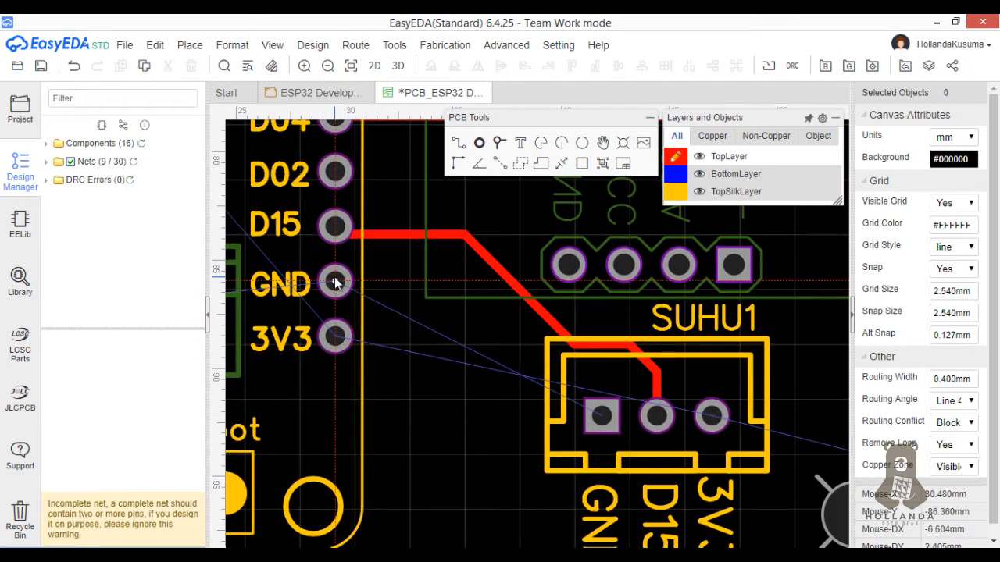
{"action": "left_click", "coordinate": [335, 282]}
{"action": "left_click", "coordinate": [461, 306]}
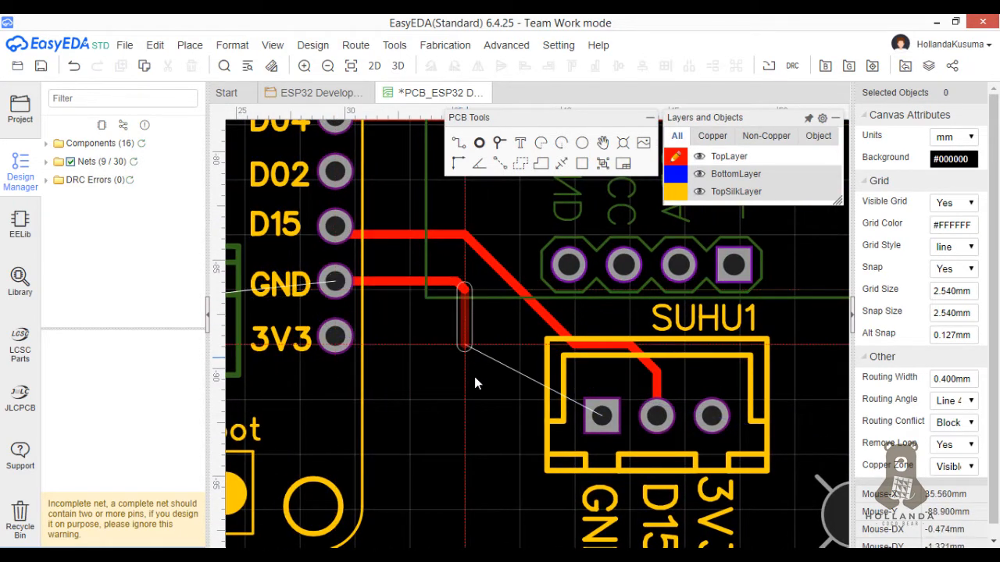
{"action": "left_click", "coordinate": [533, 399]}
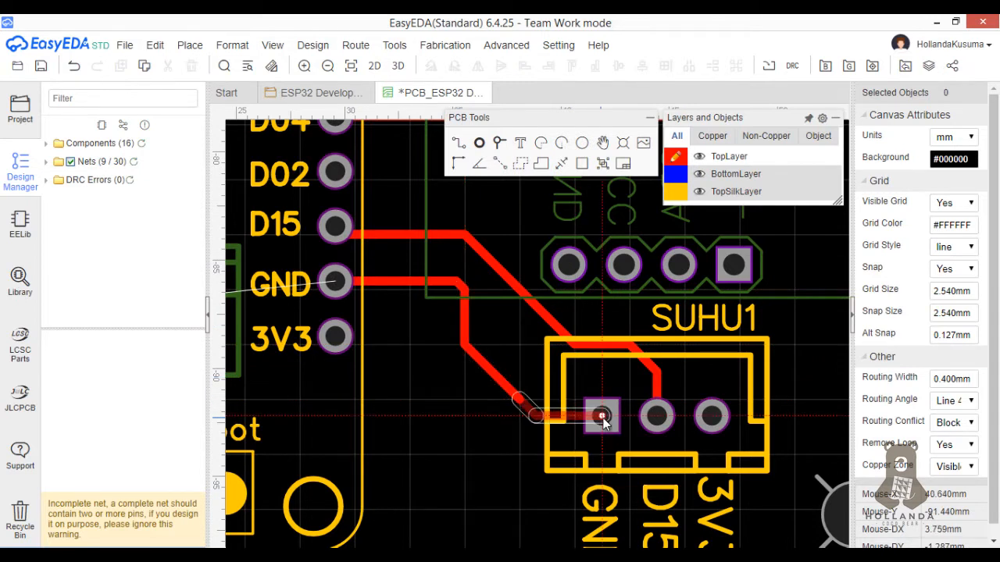
{"action": "left_click", "coordinate": [602, 417]}
Route a TopLayer track from SUHU1's 3V3 pad below its GND and D15 pads to the ESP32's 3V3 pad
{"action": "left_click", "coordinate": [710, 416]}
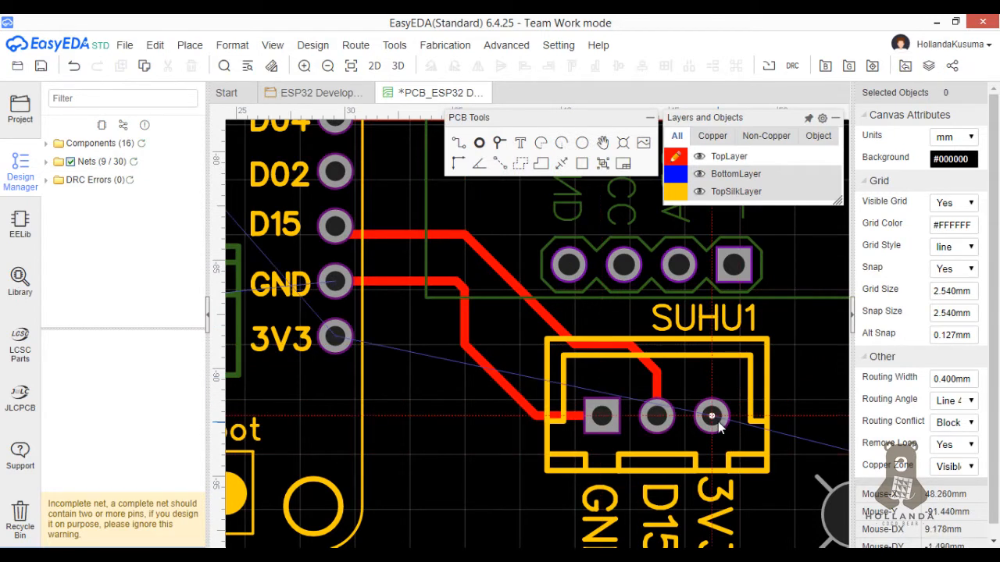
{"action": "left_click", "coordinate": [691, 450]}
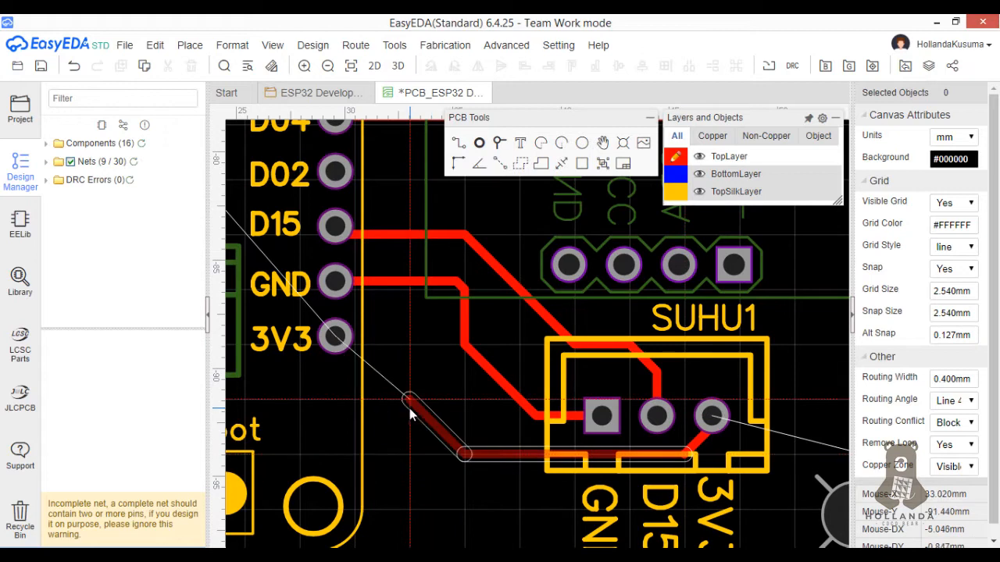
{"action": "left_click", "coordinate": [407, 402]}
{"action": "left_click", "coordinate": [336, 338]}
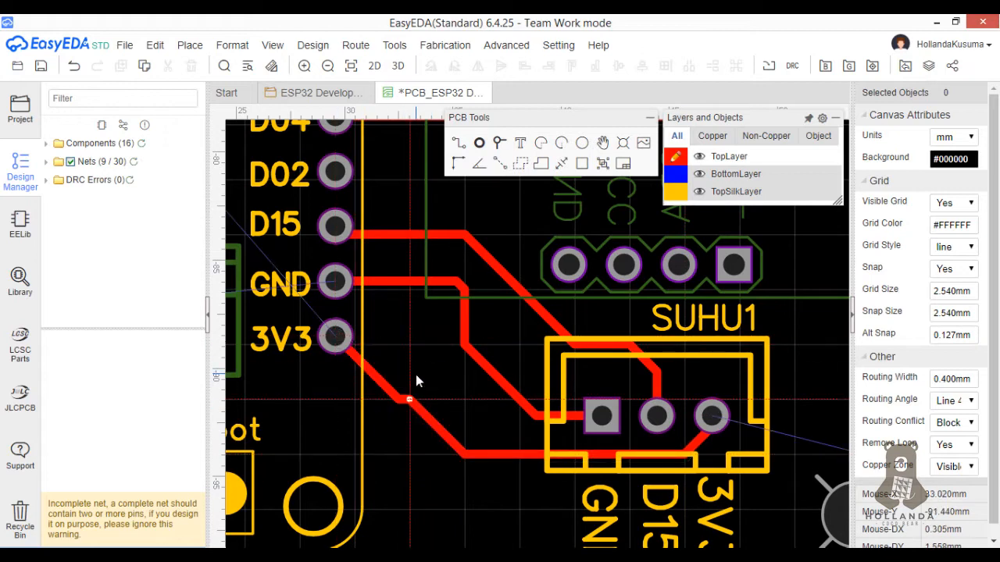
Straighten the kink in the diagonal part of the 3V3 track between the ESP32 and SUHU1
{"action": "left_click", "coordinate": [434, 423]}
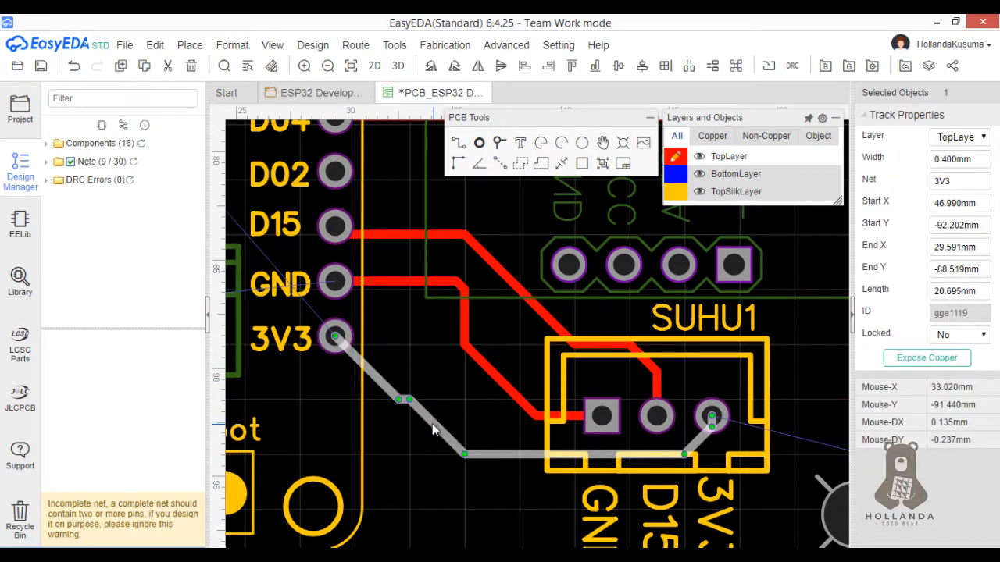
{"action": "left_click_drag", "start_coordinate": [428, 418], "coordinate": [422, 427]}
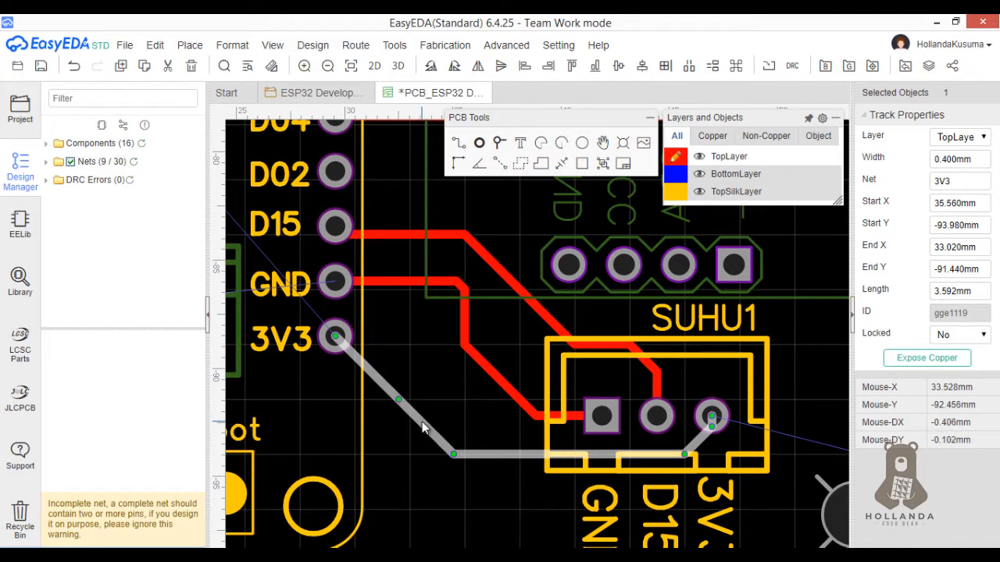
Route a TopLayer track from I2C1's 3V3 pad above the mounting hole to SUHU1's 3V3 pad
{"action": "right_click_drag", "start_coordinate": [653, 489], "coordinate": [571, 499]}
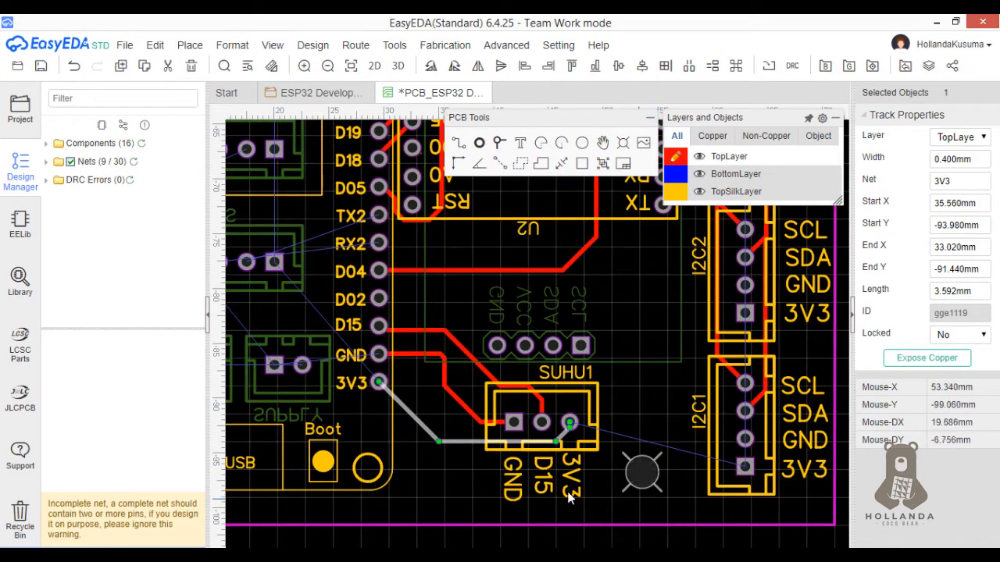
{"action": "key", "text": "Delete"}
{"action": "left_click", "coordinate": [644, 466]}
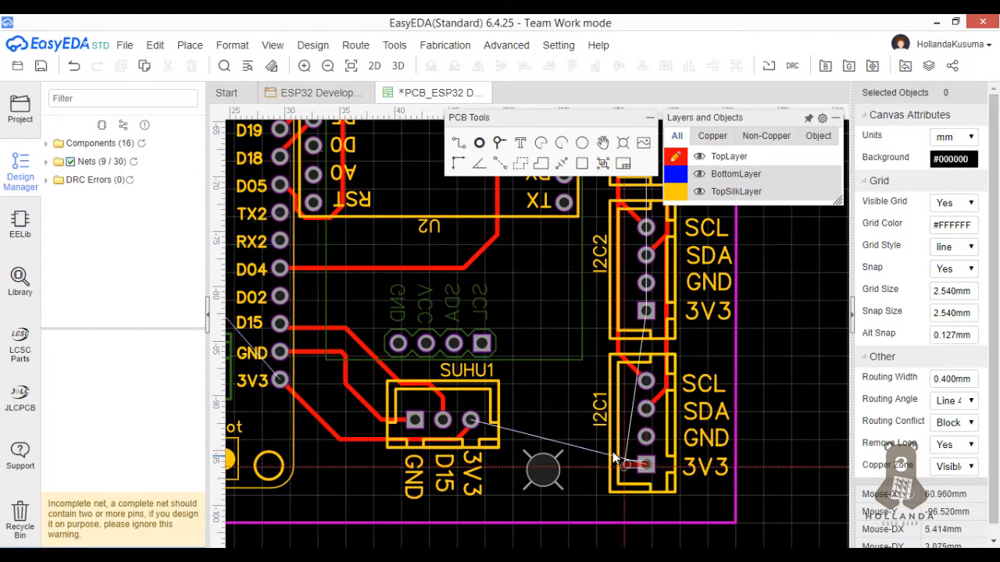
{"action": "left_click", "coordinate": [471, 419]}
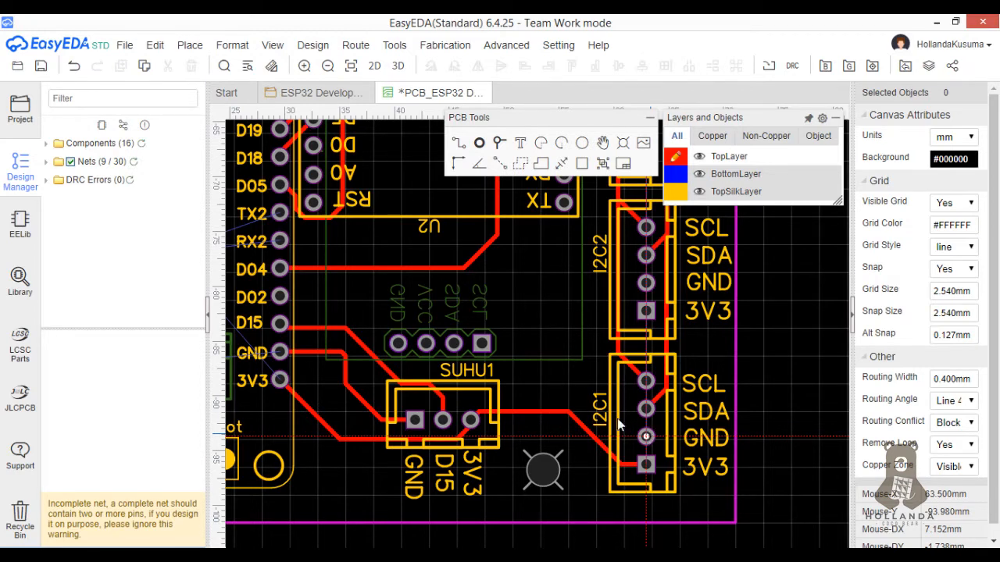
Route TopLayer tracks from the ESP32's VIN pad to SAKLAR's square pad and from SAKLAR's round pad below SUPPLY's square pad to SUPPLY's round pad
{"action": "scroll", "coordinate": [521, 372], "scroll_direction": "down", "scroll_amount": 1}
{"action": "right_click_drag", "start_coordinate": [403, 419], "coordinate": [592, 447]}
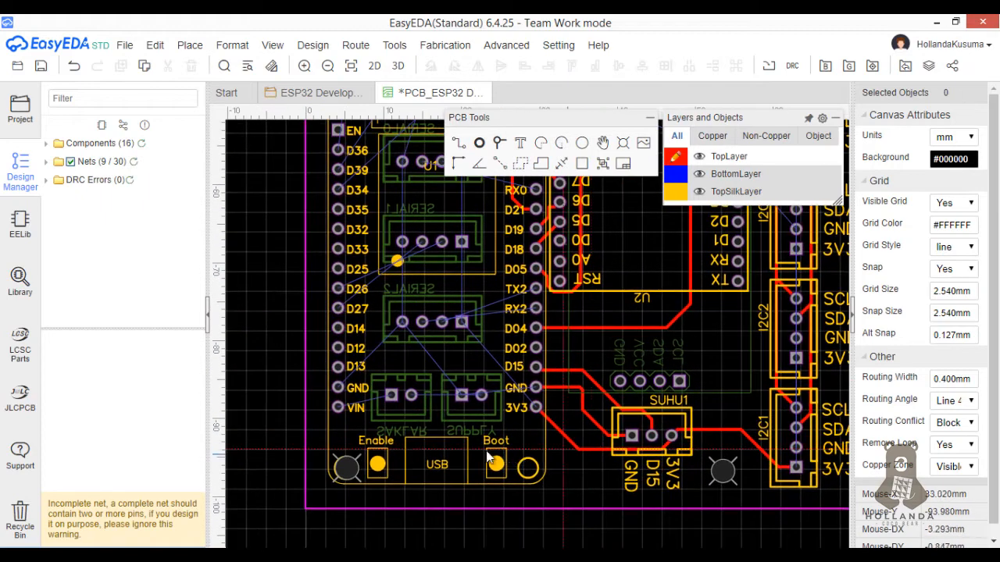
{"action": "scroll", "coordinate": [437, 434], "scroll_direction": "up", "scroll_amount": 2}
{"action": "right_click_drag", "start_coordinate": [266, 391], "coordinate": [354, 406]}
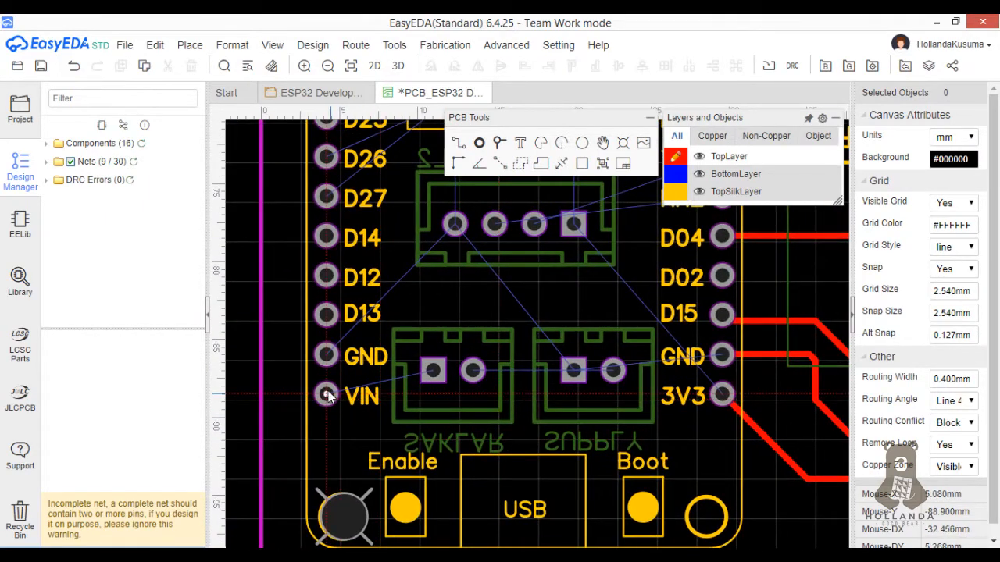
{"action": "left_click", "coordinate": [328, 396]}
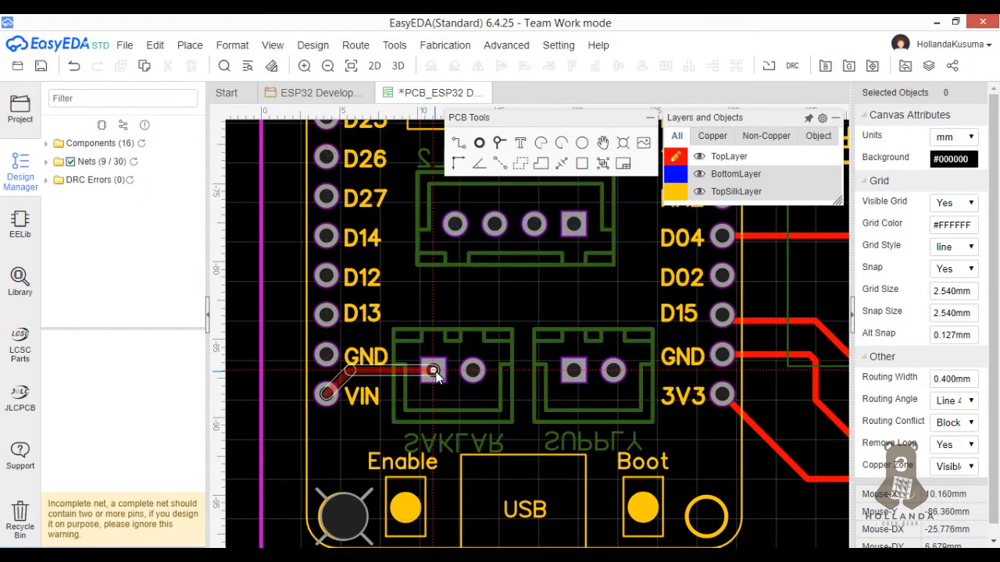
{"action": "left_click", "coordinate": [471, 379]}
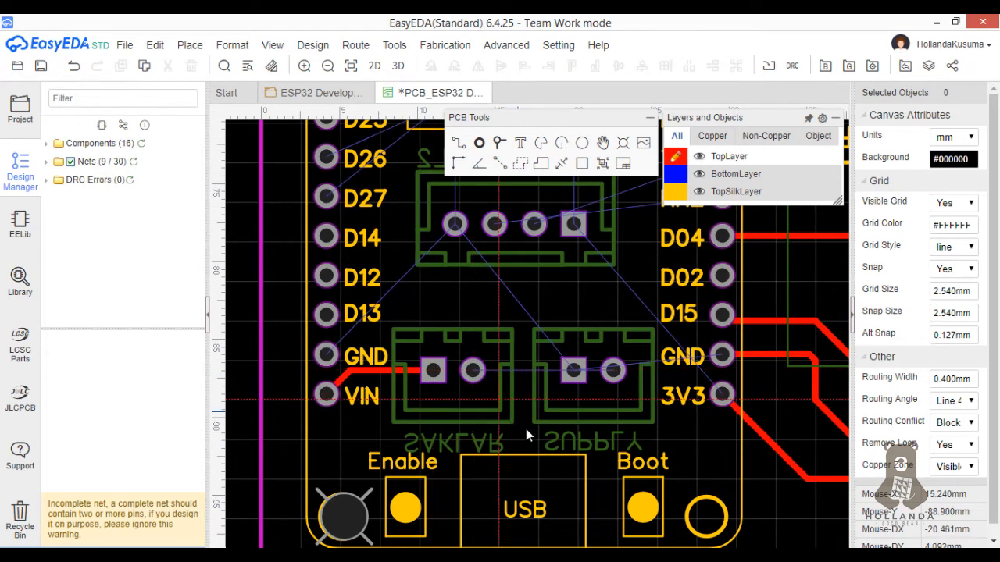
{"action": "left_click", "coordinate": [473, 371]}
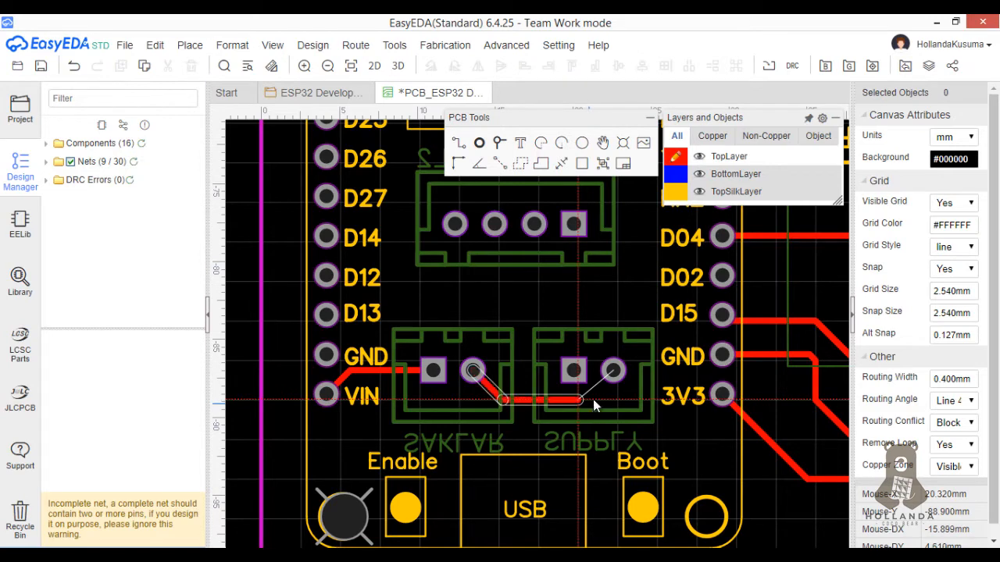
{"action": "left_click", "coordinate": [612, 372]}
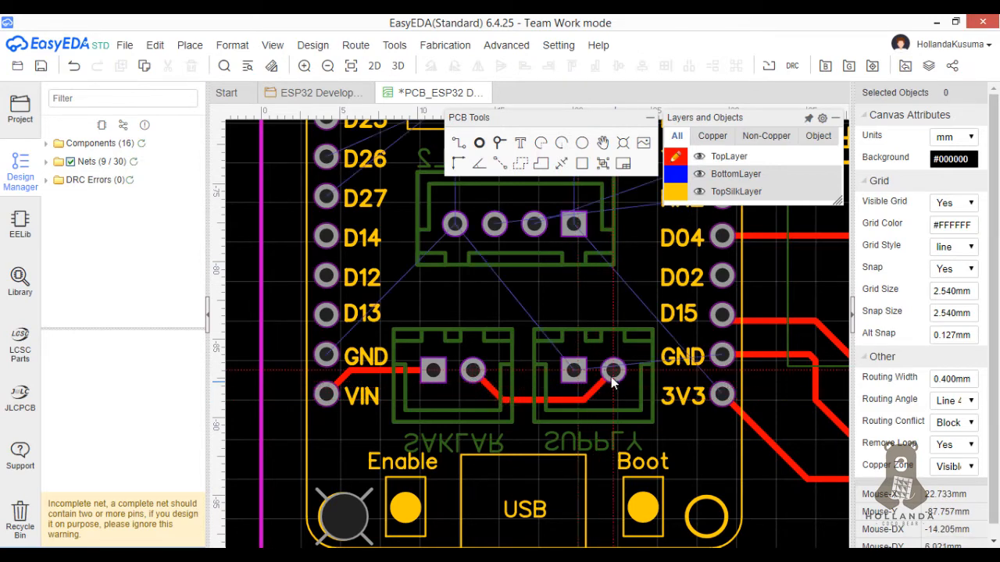
Route a TopLayer track from SUPPLY's square pad up between SAKLAR and SUPPLY to SERIAL2's GND pad at the end opposite its square pad
{"action": "left_click", "coordinate": [571, 366]}
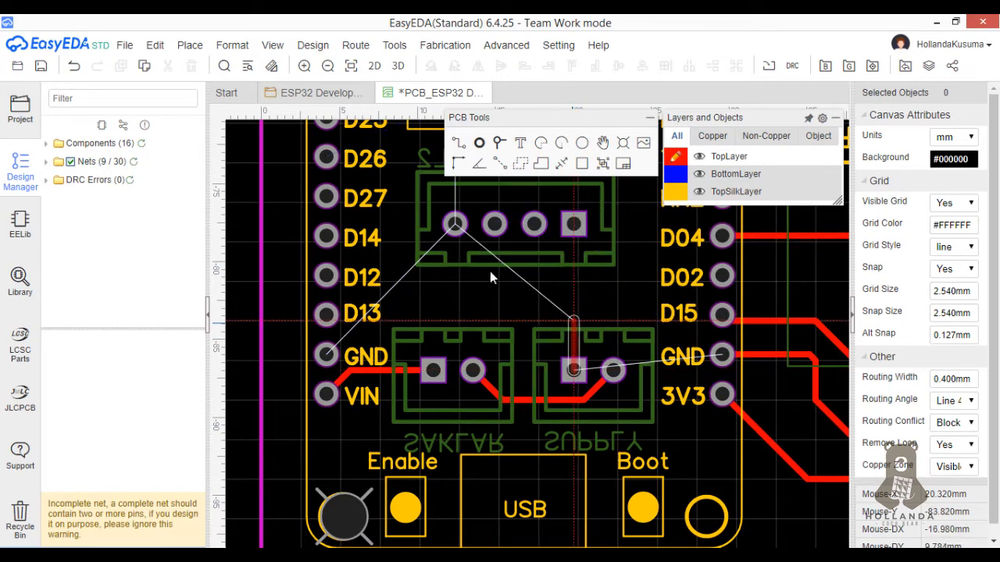
{"action": "left_click", "coordinate": [486, 318]}
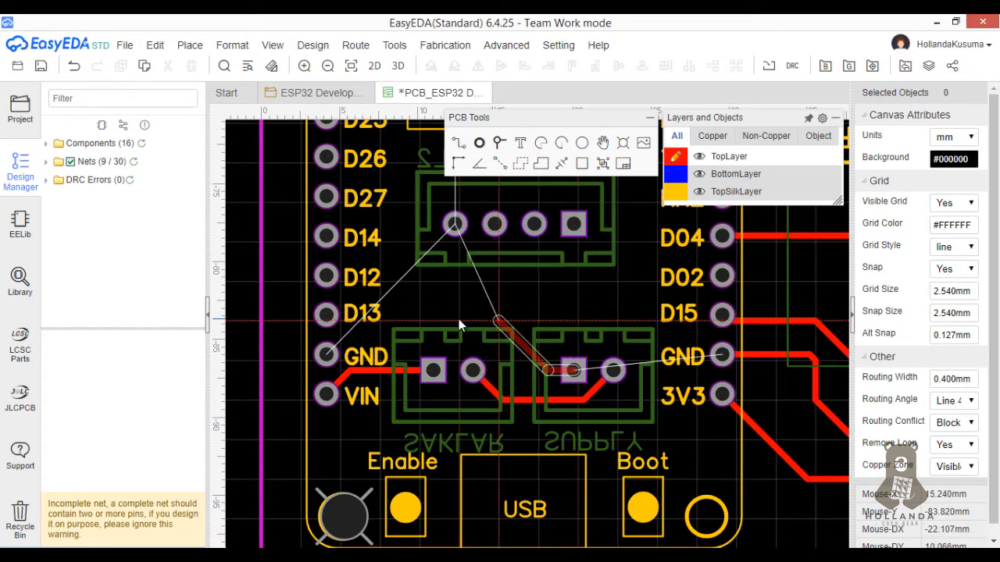
{"action": "left_click", "coordinate": [455, 224]}
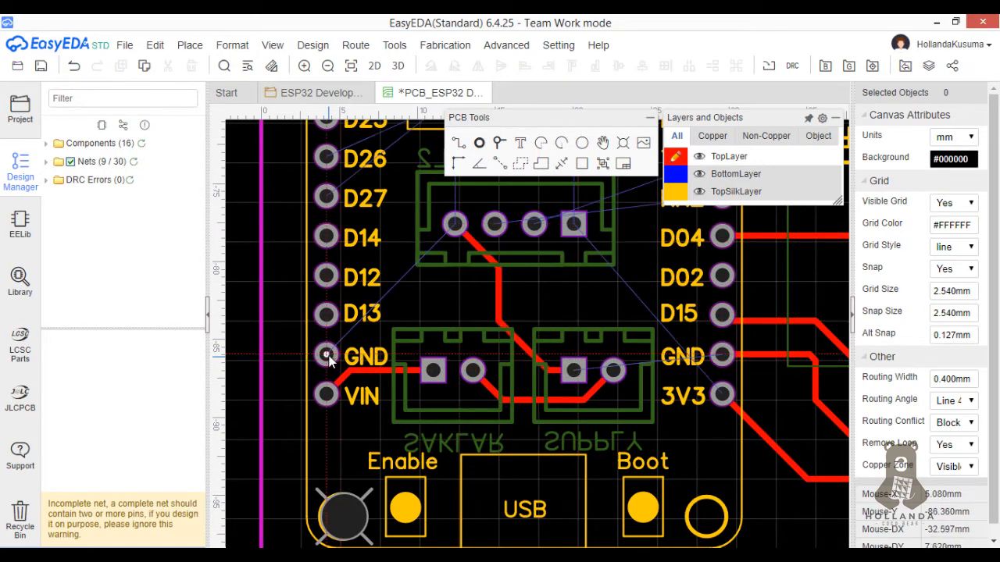
Route a TopLayer track from the ESP32's GND pad above VIN to SERIAL2's round pad at the end opposite its square pad
{"action": "left_click", "coordinate": [327, 355]}
{"action": "left_click", "coordinate": [381, 307]}
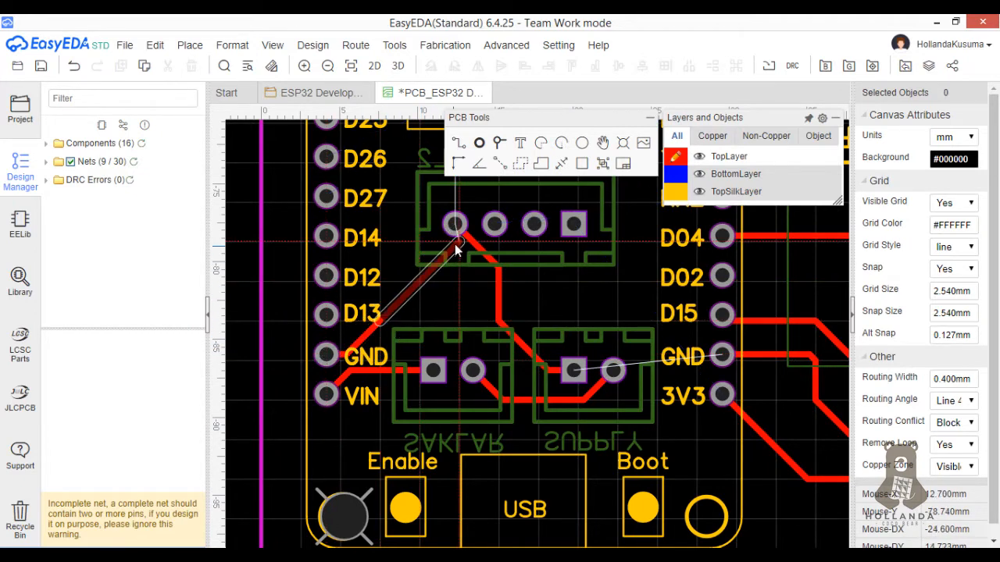
{"action": "left_click", "coordinate": [454, 226]}
{"action": "left_click", "coordinate": [421, 279]}
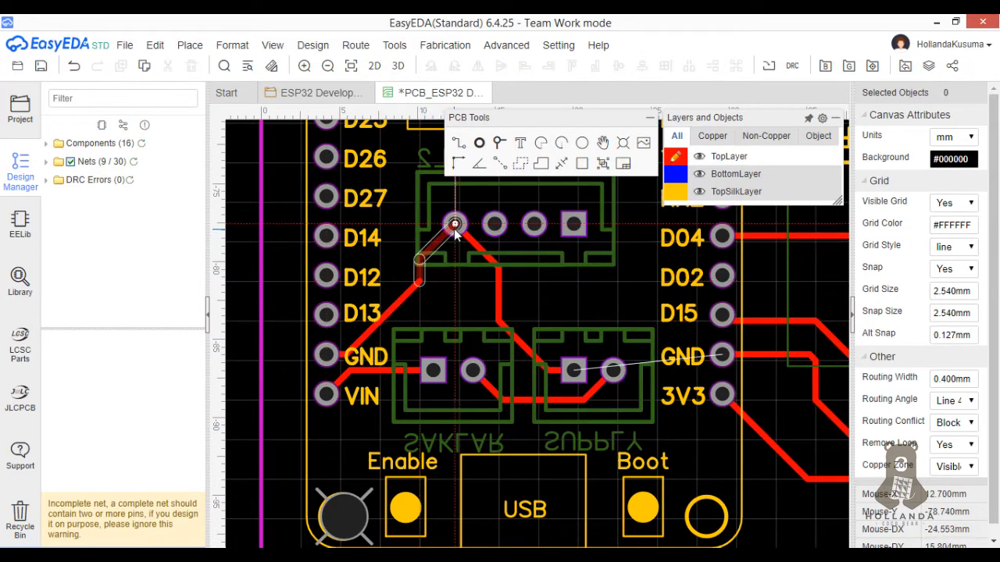
{"action": "left_click", "coordinate": [455, 224]}
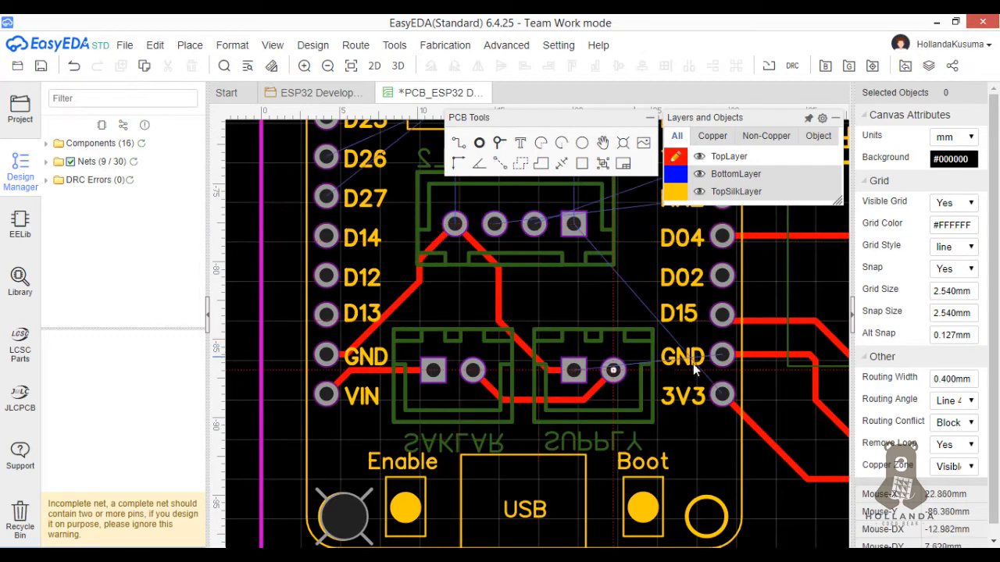
Route a TopLayer track from the ESP32's GND pad above 3V3 over the SUPPLY connector's edge to SUPPLY's square pad
{"action": "left_click", "coordinate": [644, 326]}
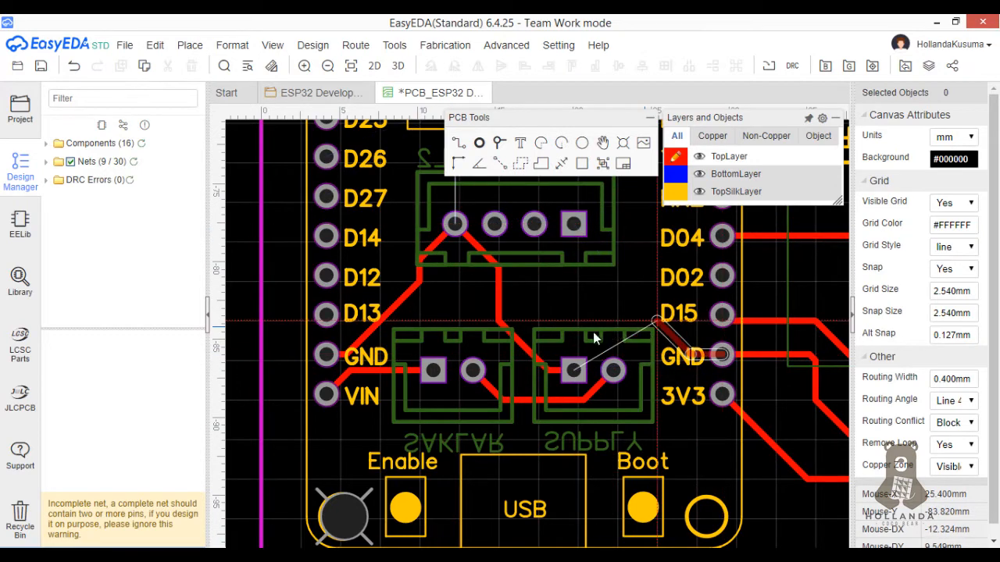
{"action": "left_click", "coordinate": [578, 331]}
{"action": "left_click", "coordinate": [573, 369]}
{"action": "scroll", "coordinate": [574, 348], "scroll_direction": "up", "scroll_amount": 4}
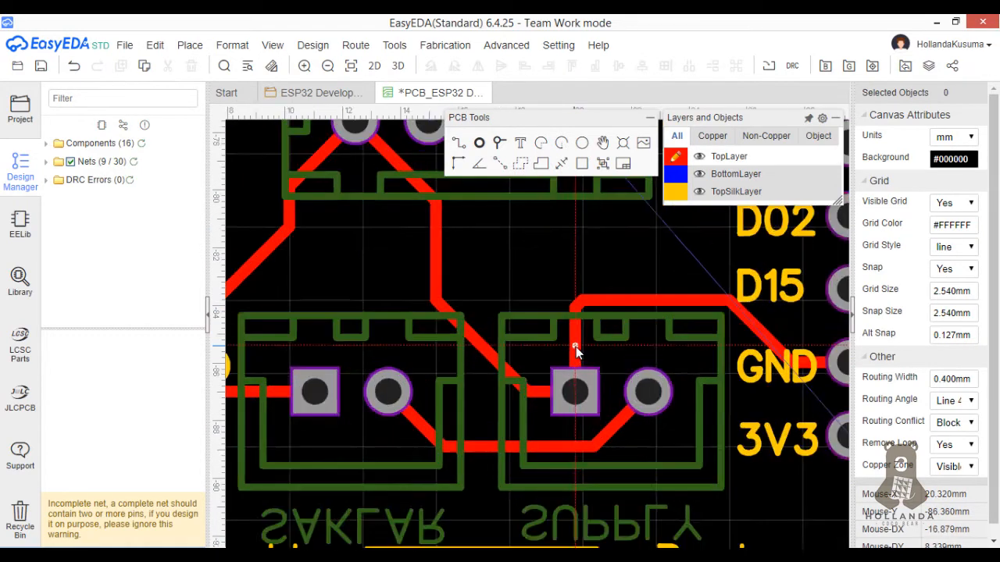
Reshape the corner of the GND track above SUPPLY so that it runs diagonally down to SUPPLY's square pad
{"action": "left_click", "coordinate": [580, 290]}
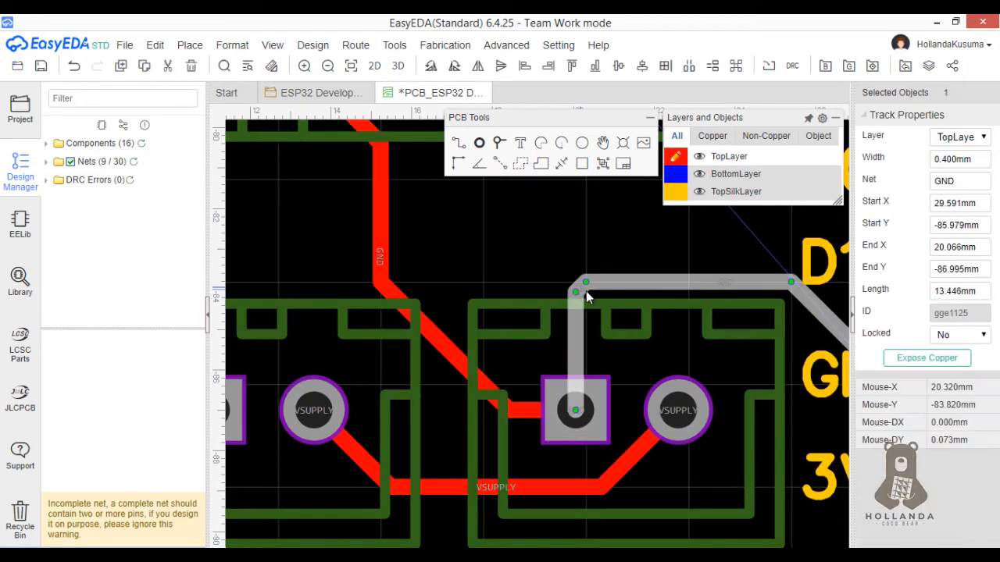
{"action": "left_click_drag", "start_coordinate": [586, 290], "coordinate": [632, 320]}
{"action": "scroll", "coordinate": [631, 323], "scroll_direction": "down", "scroll_amount": 4}
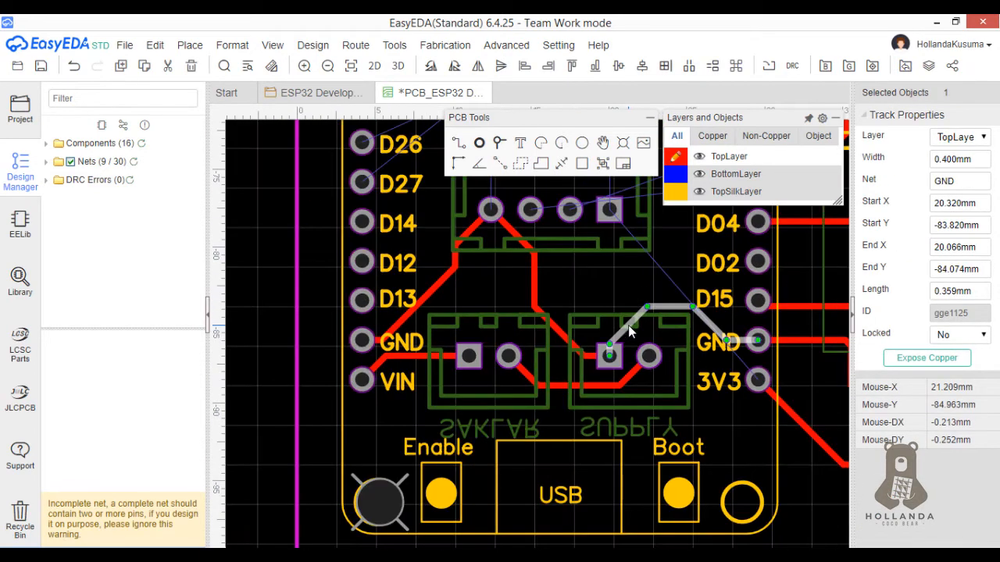
{"action": "left_click", "coordinate": [611, 261]}
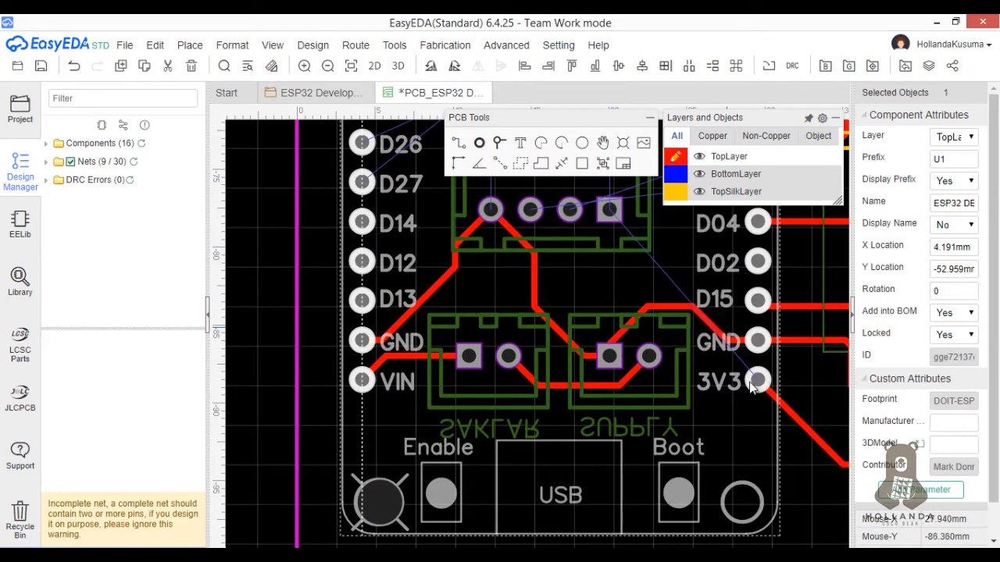
Connect the GND pads opposite the square pads of SERIAL2, SERIAL1 and SERIAL0 with straight vertical TopLayer tracks
{"action": "scroll", "coordinate": [722, 392], "scroll_direction": "down", "scroll_amount": 1}
{"action": "right_click_drag", "start_coordinate": [702, 393], "coordinate": [551, 512]}
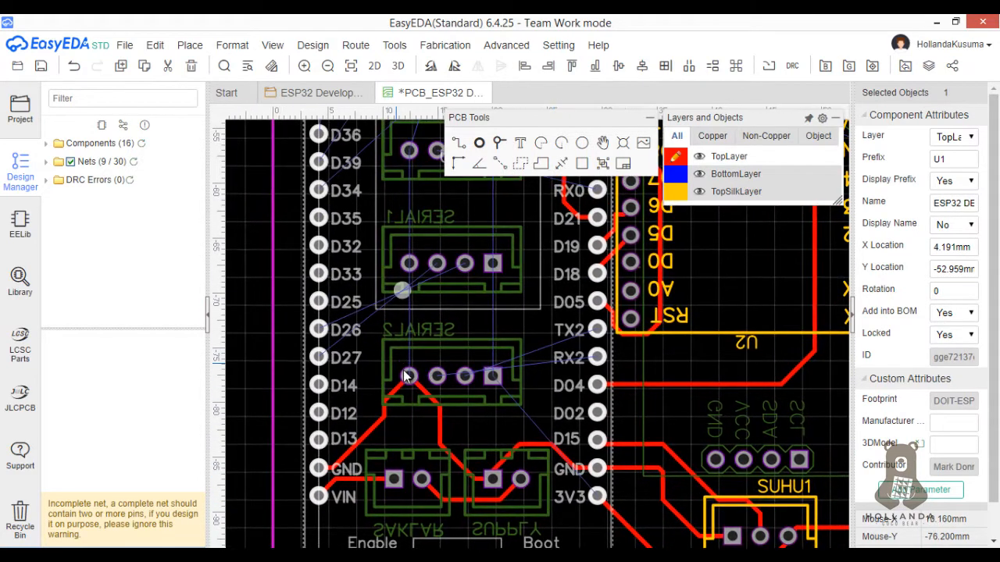
{"action": "key", "text": "w"}
{"action": "left_click", "coordinate": [410, 378]}
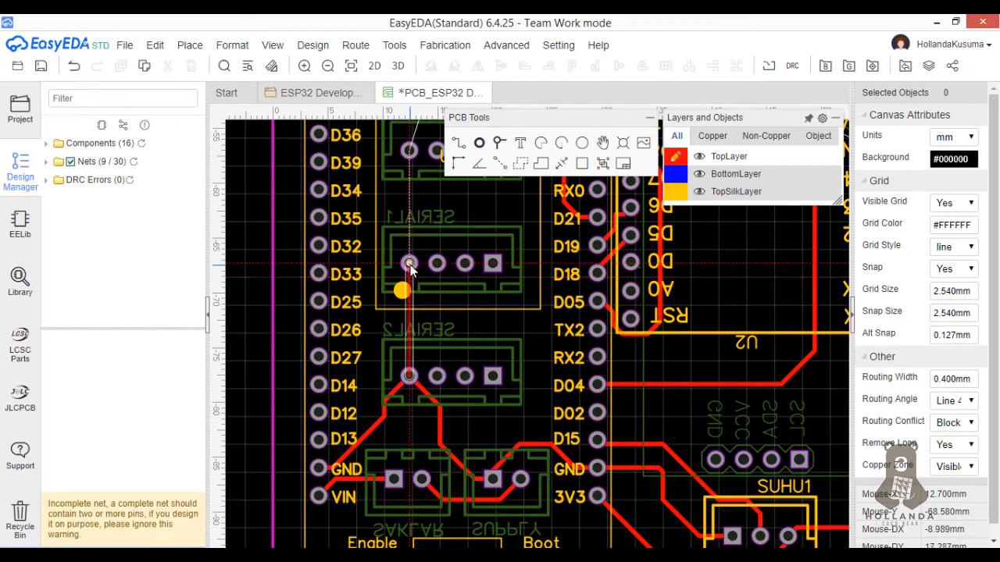
{"action": "left_click", "coordinate": [410, 264]}
{"action": "right_click_drag", "start_coordinate": [427, 232], "coordinate": [414, 348]}
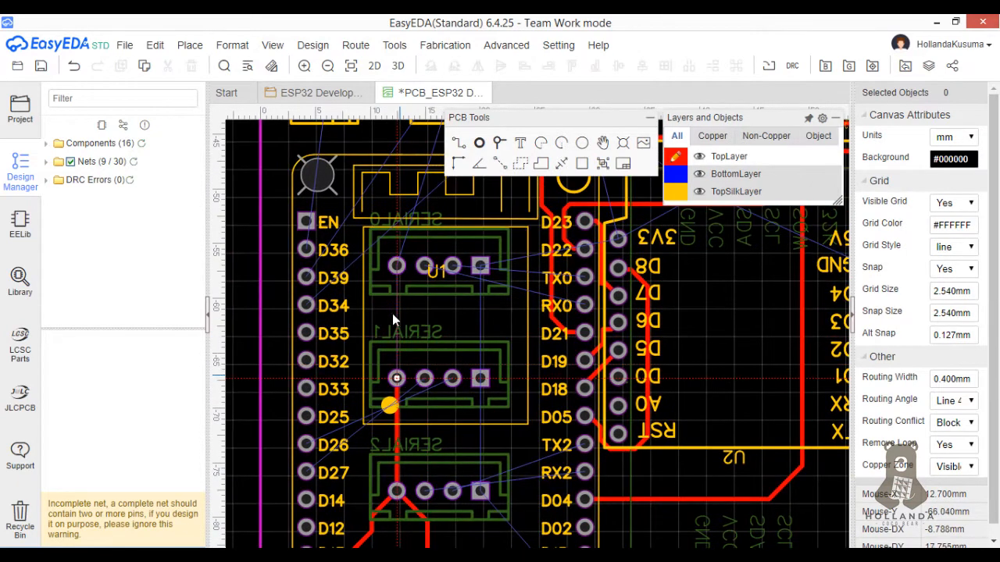
{"action": "left_click", "coordinate": [395, 270]}
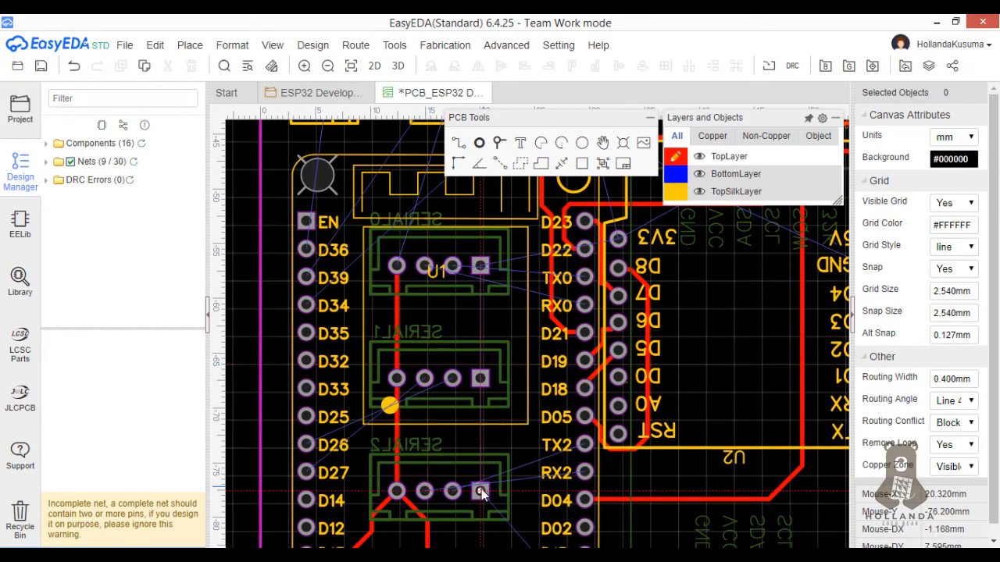
{"action": "left_click", "coordinate": [480, 378]}
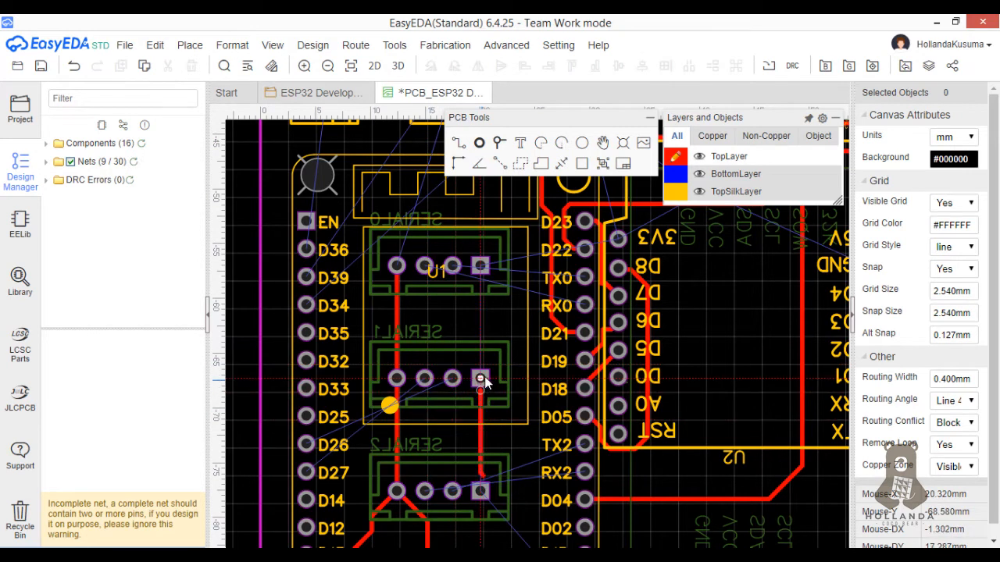
{"action": "scroll", "coordinate": [487, 442], "scroll_direction": "up", "scroll_amount": 3}
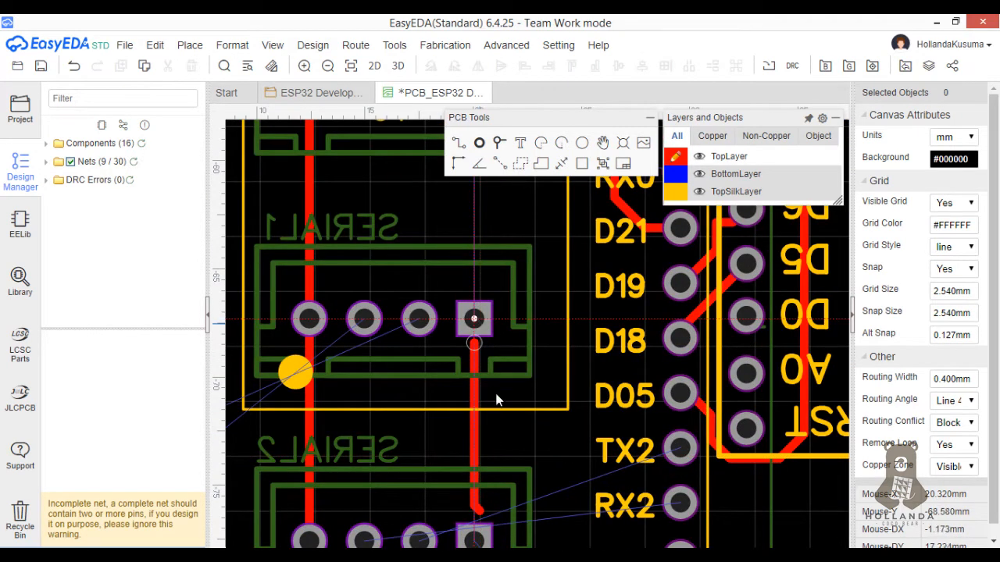
{"action": "key", "text": "Escape"}
{"action": "key", "text": "ctrl+z"}
Connect the square pads of SERIAL2, SERIAL1 and SERIAL0 with straight vertical TopLayer tracks
{"action": "key", "text": "w"}
{"action": "left_click", "coordinate": [473, 537]}
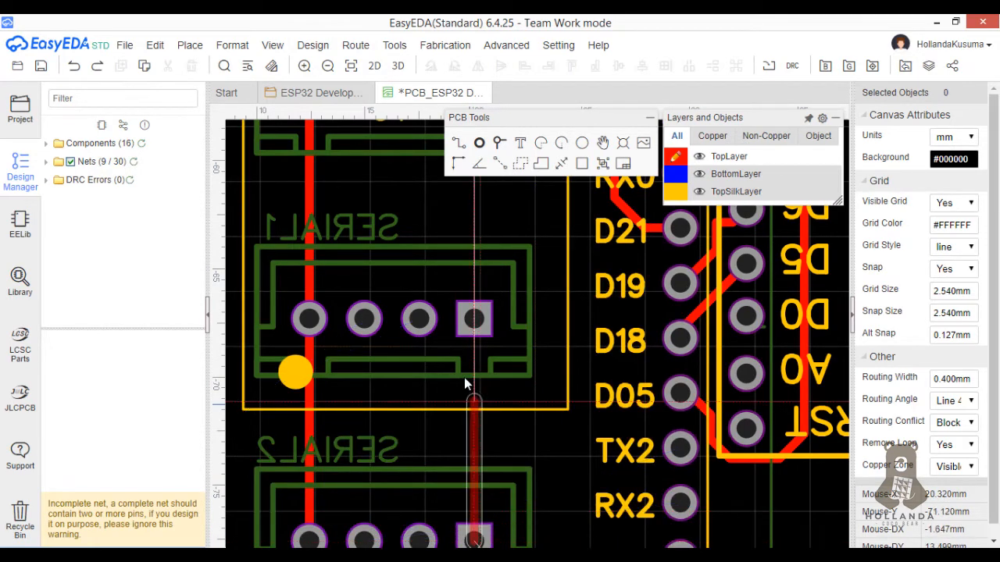
{"action": "left_click", "coordinate": [469, 320]}
{"action": "scroll", "coordinate": [507, 293], "scroll_direction": "down", "scroll_amount": 2}
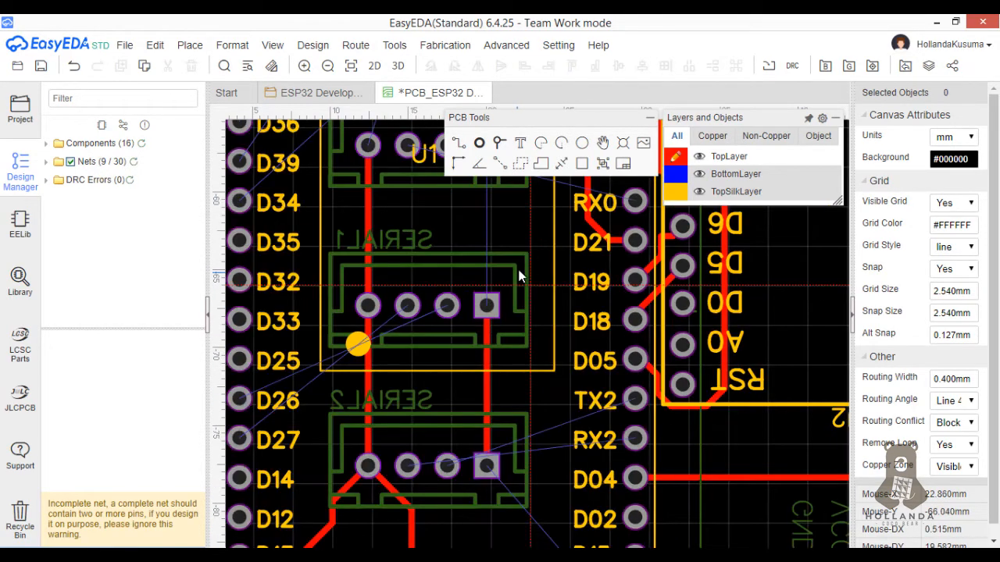
{"action": "right_click_drag", "start_coordinate": [496, 417], "coordinate": [474, 483]}
{"action": "left_click", "coordinate": [461, 450]}
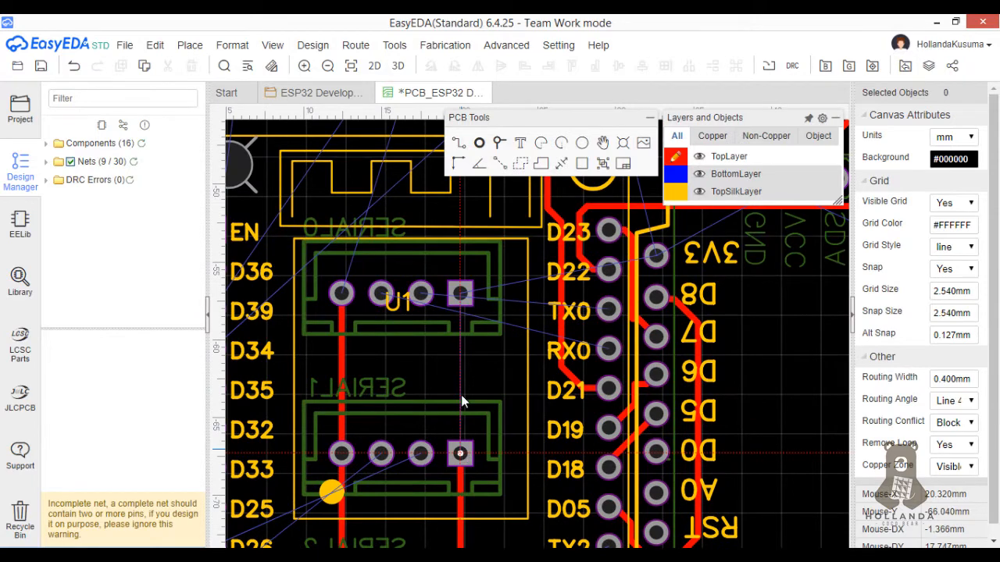
{"action": "left_click", "coordinate": [461, 294]}
{"action": "scroll", "coordinate": [468, 313], "scroll_direction": "down", "scroll_amount": 2}
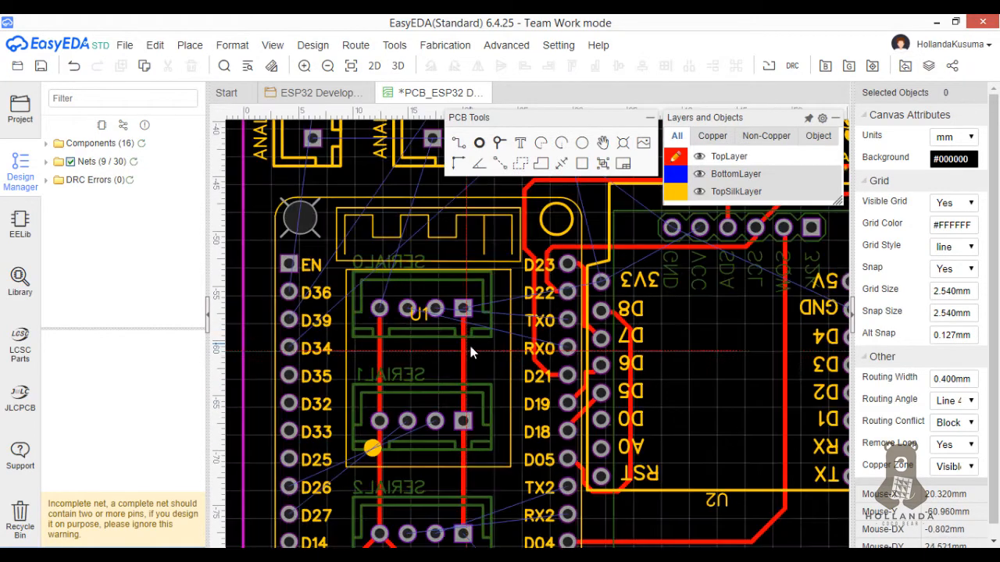
Route straight TopLayer tracks joining the 3V3 pads of ANALOG3, ANALOG2 and ANALOG1
{"action": "scroll", "coordinate": [500, 406], "scroll_direction": "down", "scroll_amount": 1}
{"action": "right_click_drag", "start_coordinate": [500, 406], "coordinate": [496, 418]}
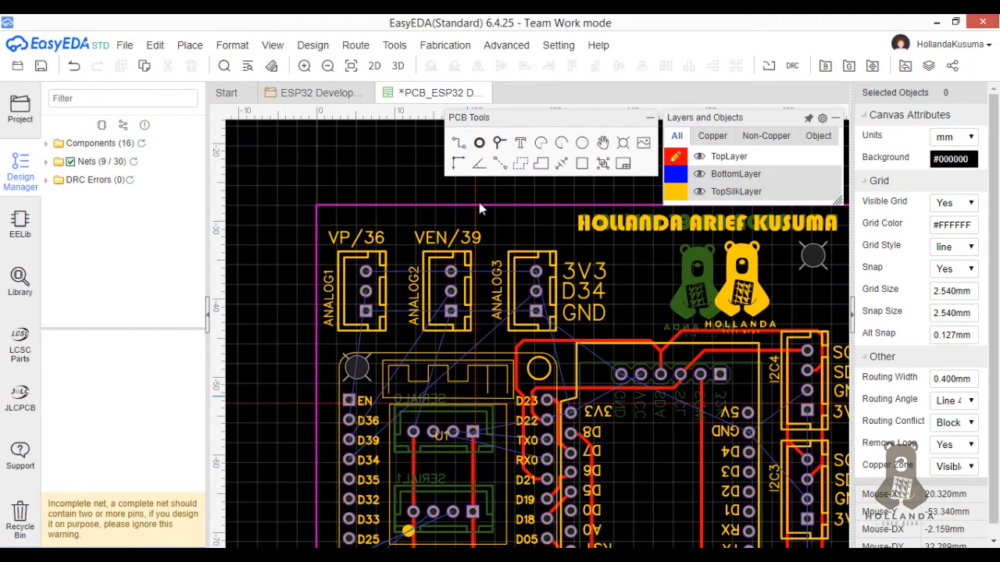
{"action": "scroll", "coordinate": [536, 274], "scroll_direction": "up", "scroll_amount": 2}
{"action": "left_click", "coordinate": [527, 295]}
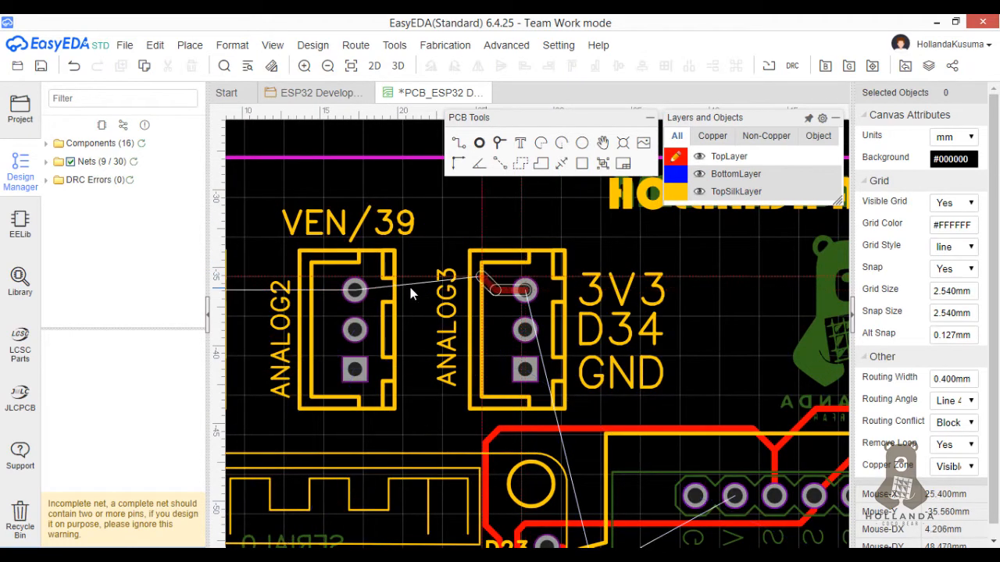
{"action": "right_click_drag", "start_coordinate": [390, 305], "coordinate": [566, 370]}
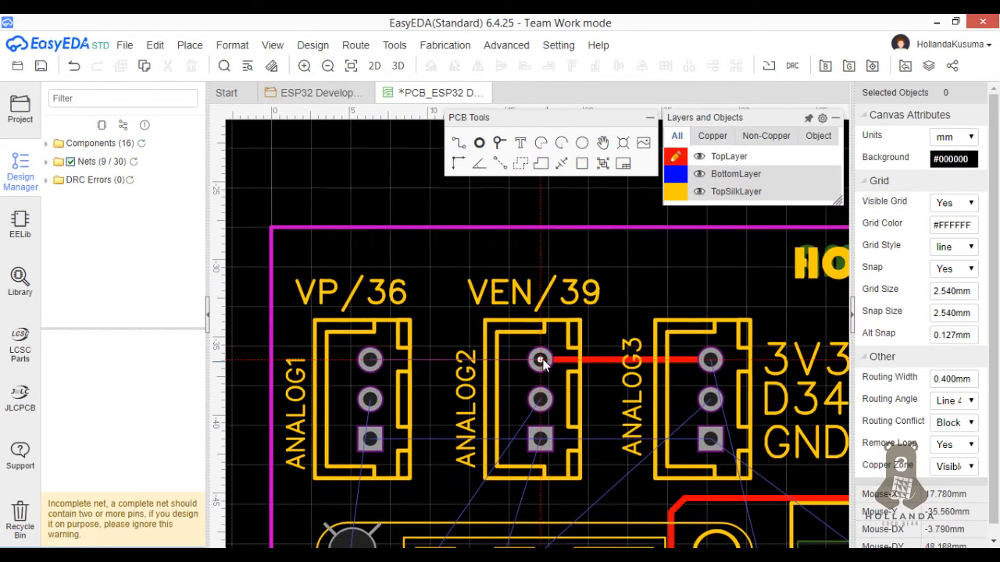
{"action": "left_click", "coordinate": [372, 359]}
Route straight TopLayer tracks joining the square GND pads of ANALOG1, ANALOG2 and ANALOG3
{"action": "left_click", "coordinate": [371, 439]}
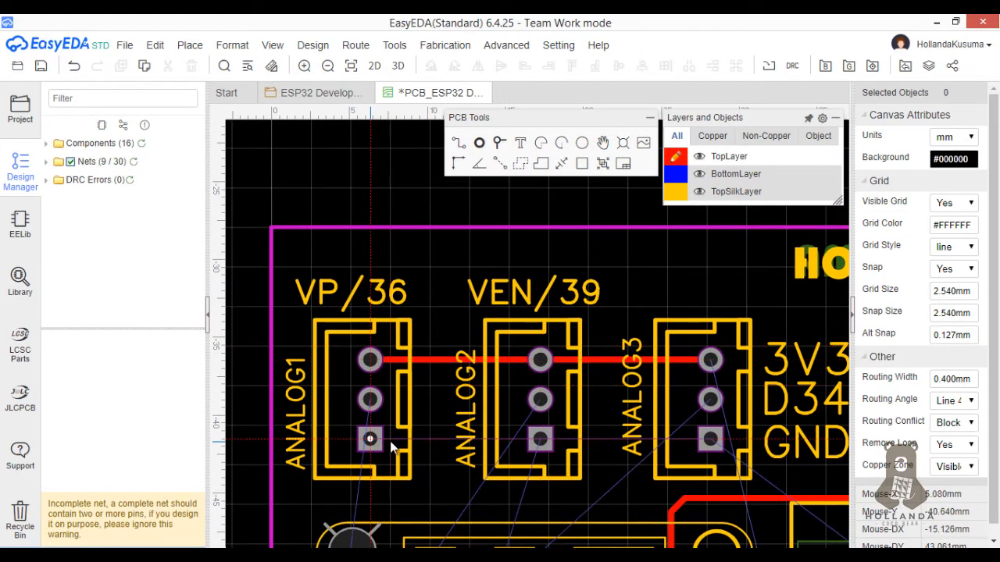
{"action": "left_click", "coordinate": [541, 439]}
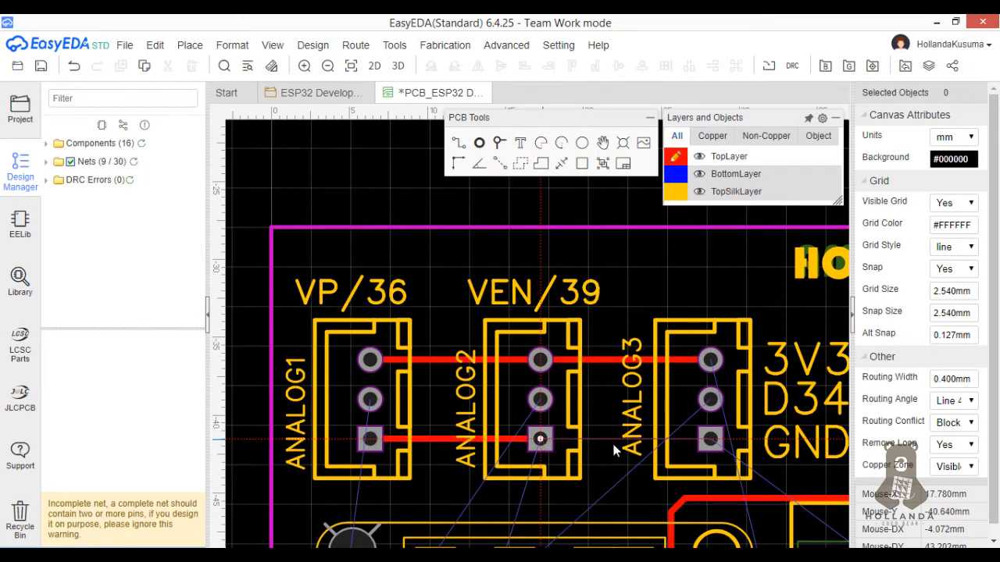
{"action": "left_click", "coordinate": [709, 442]}
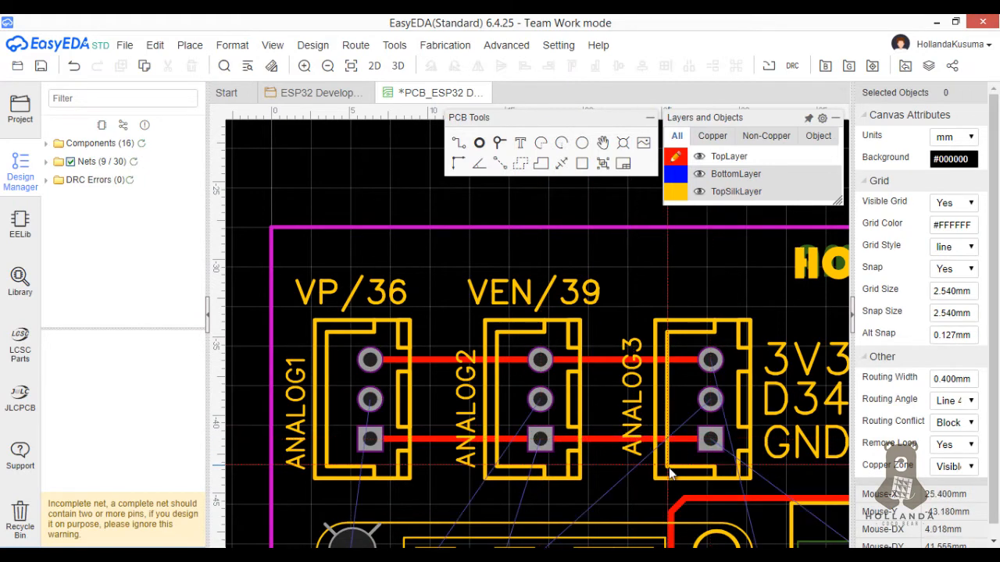
{"action": "scroll", "coordinate": [492, 367], "scroll_direction": "down", "scroll_amount": 2}
{"action": "right_click_drag", "start_coordinate": [611, 420], "coordinate": [490, 361]}
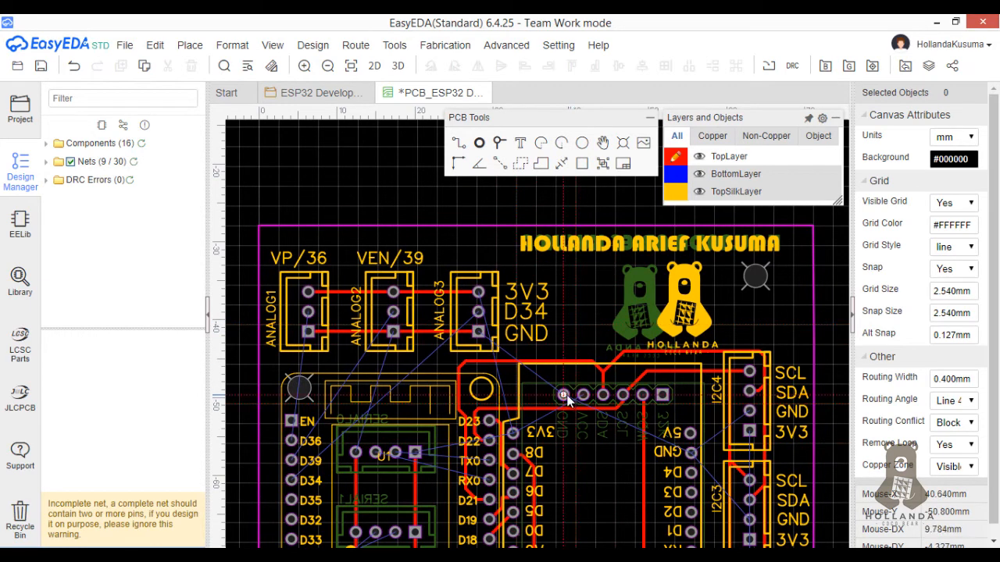
{"action": "scroll", "coordinate": [588, 437], "scroll_direction": "up", "scroll_amount": 2}
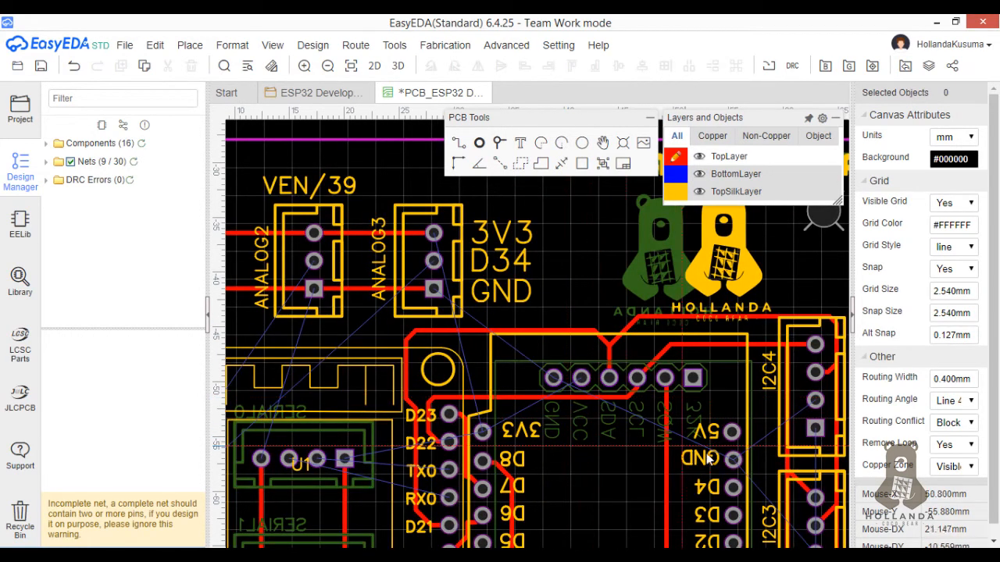
{"action": "right_click_drag", "start_coordinate": [778, 461], "coordinate": [602, 396]}
{"action": "left_click", "coordinate": [638, 335]}
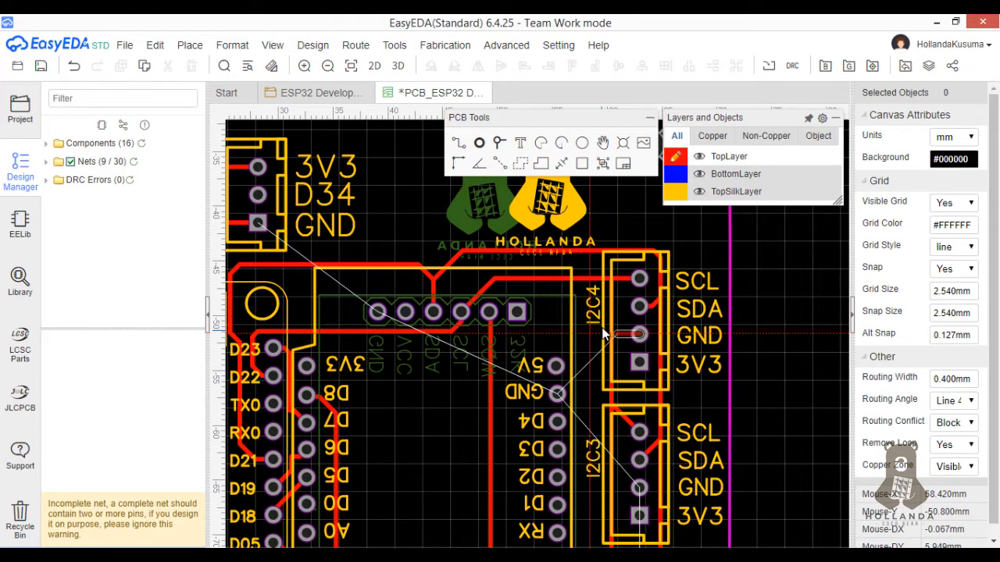
{"action": "key", "text": "Escape"}
Route a BottomLayer track from the ESP32's lower 3V3 pin diagonally past SUPPLY and straight up to SERIAL2's square pad
{"action": "scroll", "coordinate": [406, 395], "scroll_direction": "down", "scroll_amount": 2}
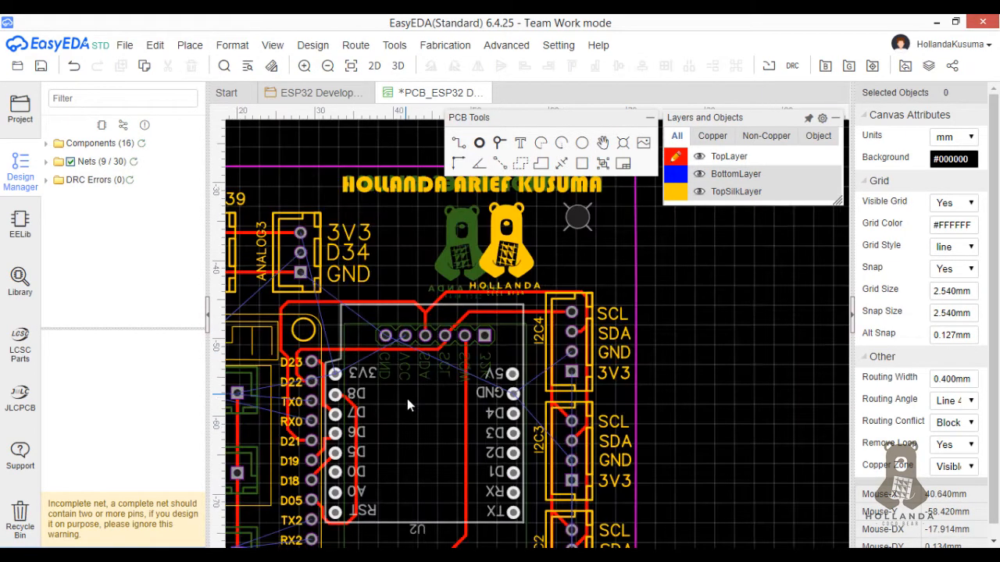
{"action": "right_click_drag", "start_coordinate": [444, 401], "coordinate": [630, 269]}
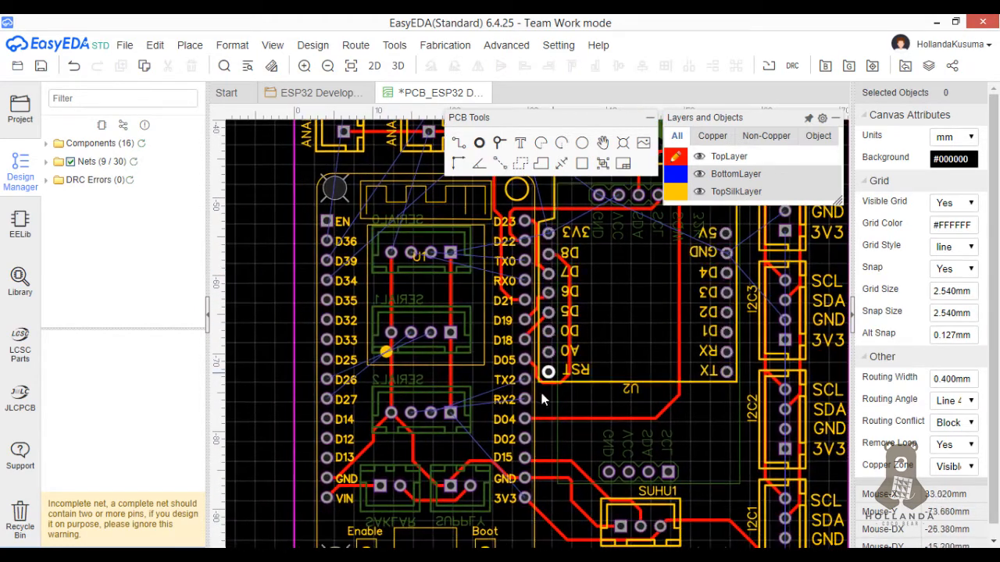
{"action": "scroll", "coordinate": [542, 398], "scroll_direction": "up", "scroll_amount": 5}
{"action": "right_click_drag", "start_coordinate": [536, 438], "coordinate": [599, 210]}
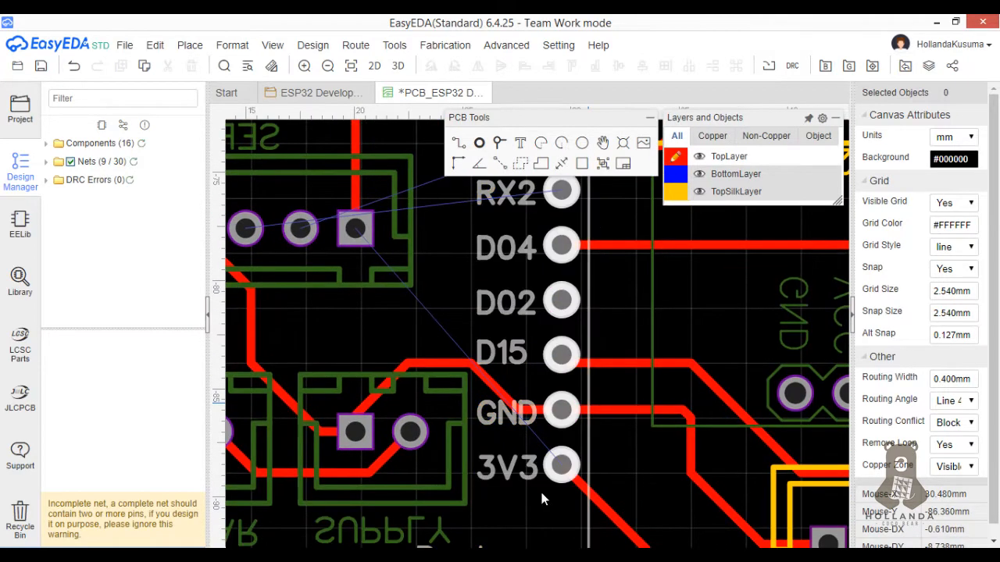
{"action": "right_click_drag", "start_coordinate": [447, 303], "coordinate": [627, 341]}
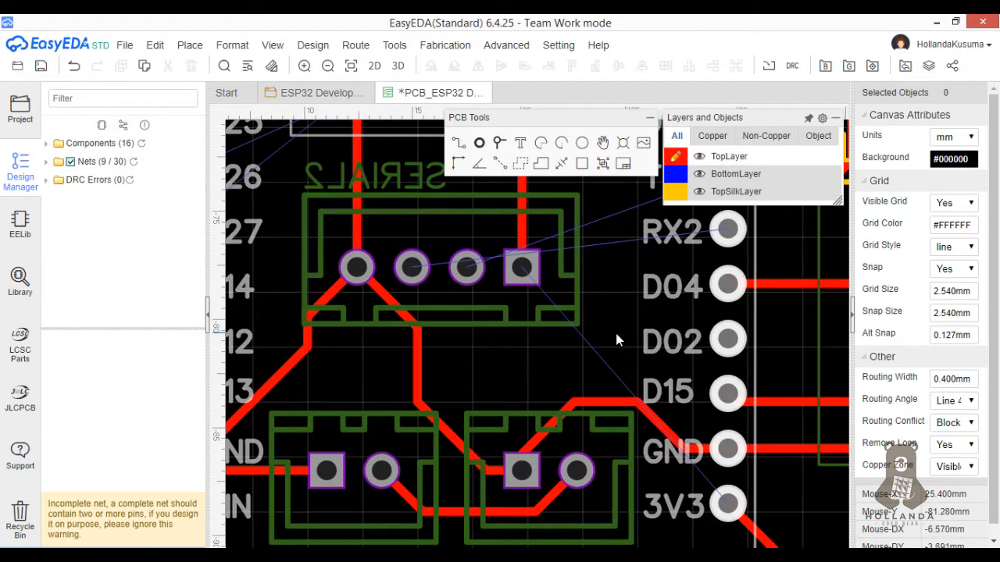
{"action": "scroll", "coordinate": [616, 340], "scroll_direction": "down", "scroll_amount": 2}
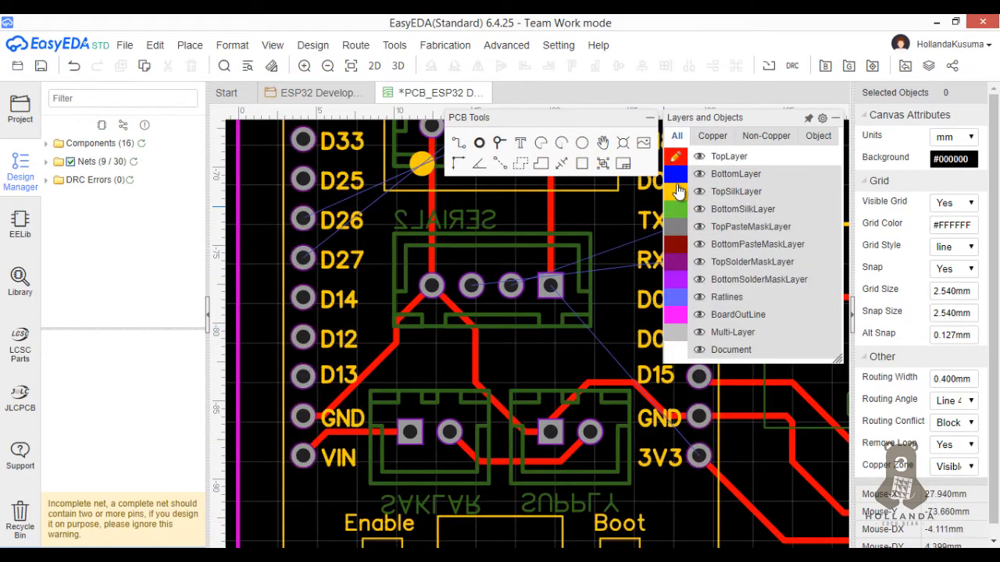
{"action": "left_click", "coordinate": [675, 173]}
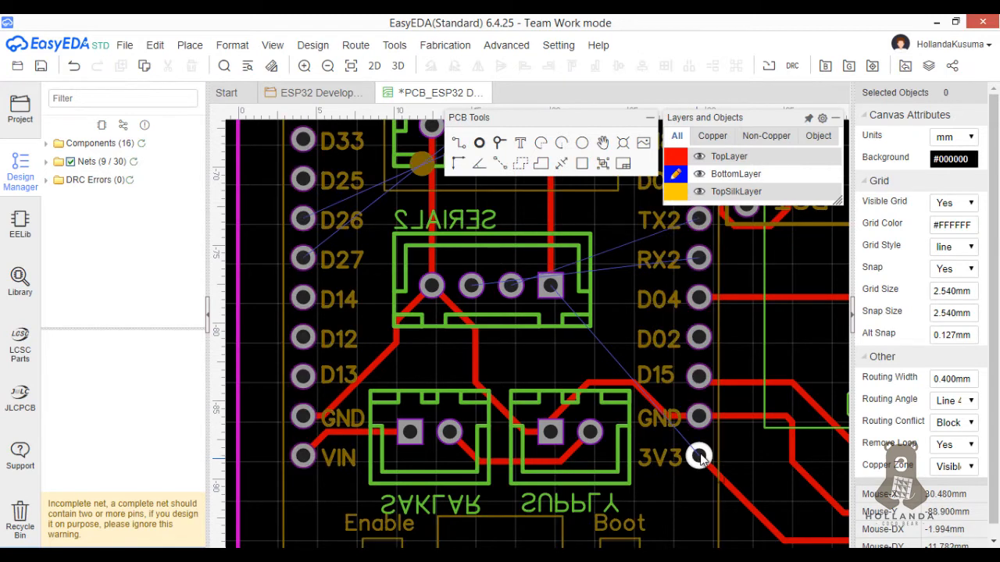
{"action": "left_click", "coordinate": [460, 165]}
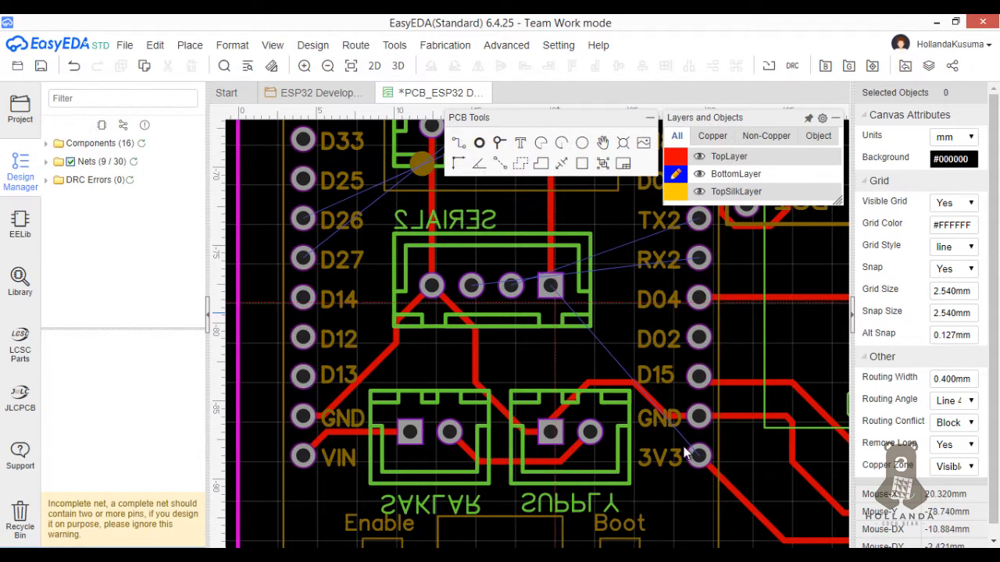
{"action": "left_click", "coordinate": [697, 455]}
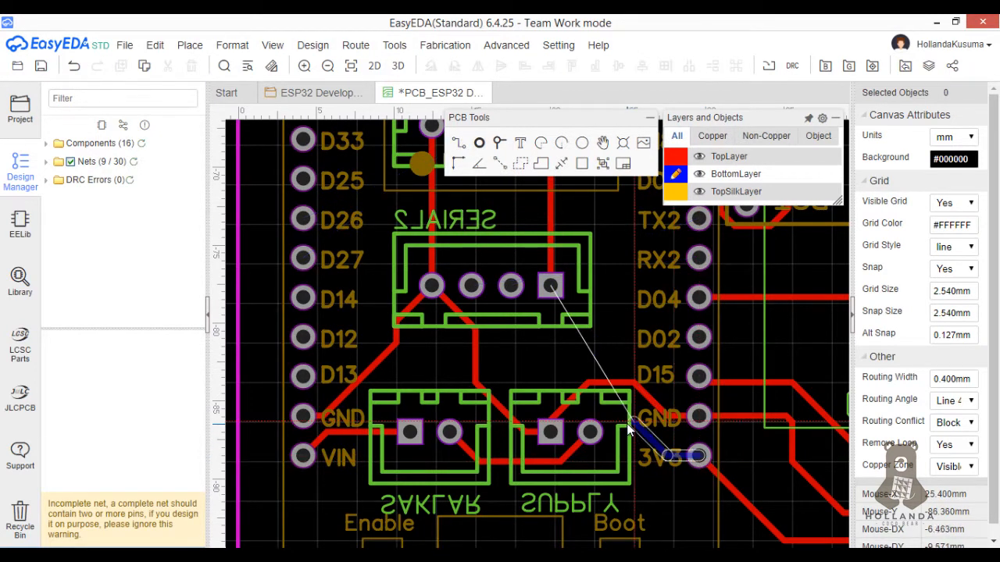
{"action": "left_click", "coordinate": [552, 341]}
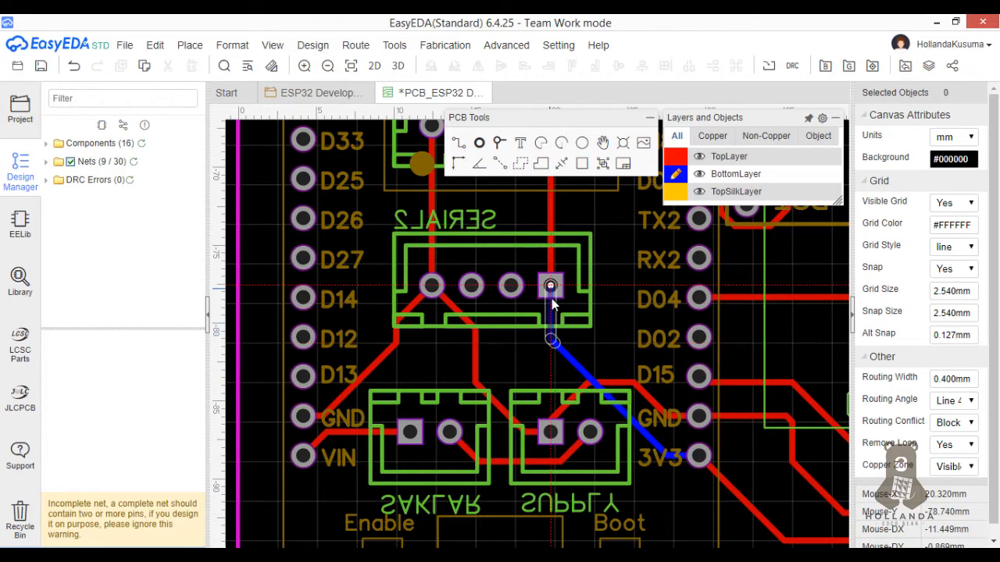
{"action": "left_click", "coordinate": [551, 298]}
{"action": "scroll", "coordinate": [565, 326], "scroll_direction": "down", "scroll_amount": 1}
{"action": "scroll", "coordinate": [559, 306], "scroll_direction": "up", "scroll_amount": 2}
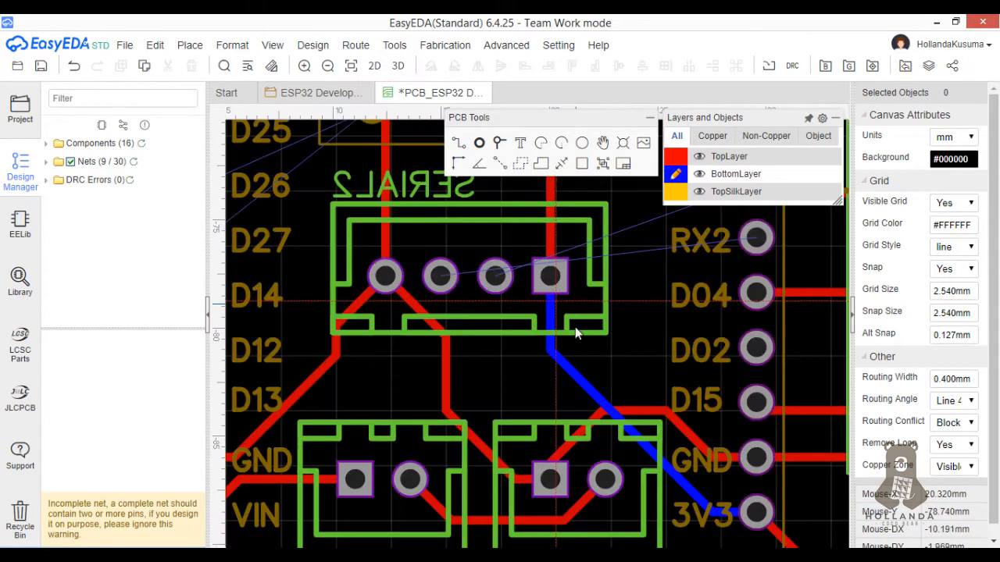
Route a BottomLayer track from the ESP32's RX2 pin horizontally, then diagonally down to the SERIAL2 pad beside its GND pad
{"action": "scroll", "coordinate": [562, 343], "scroll_direction": "down", "scroll_amount": 1}
{"action": "right_click_drag", "start_coordinate": [590, 371], "coordinate": [572, 408]}
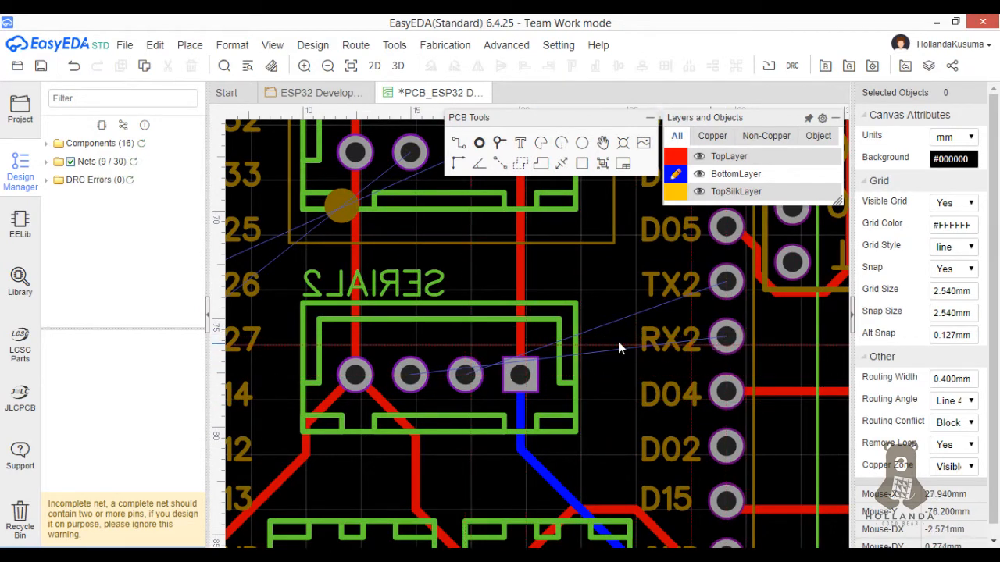
{"action": "left_click", "coordinate": [723, 338]}
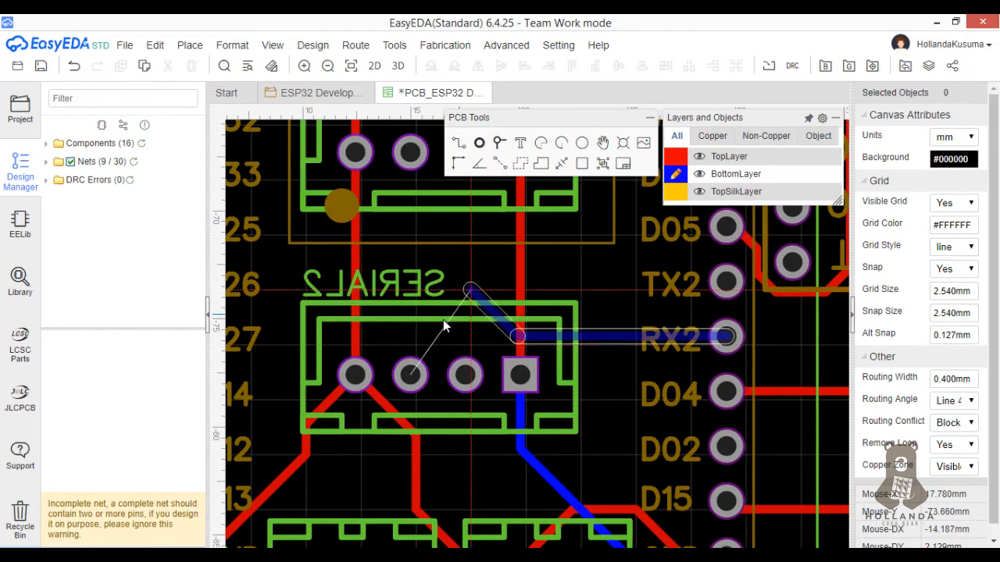
{"action": "left_click", "coordinate": [417, 376]}
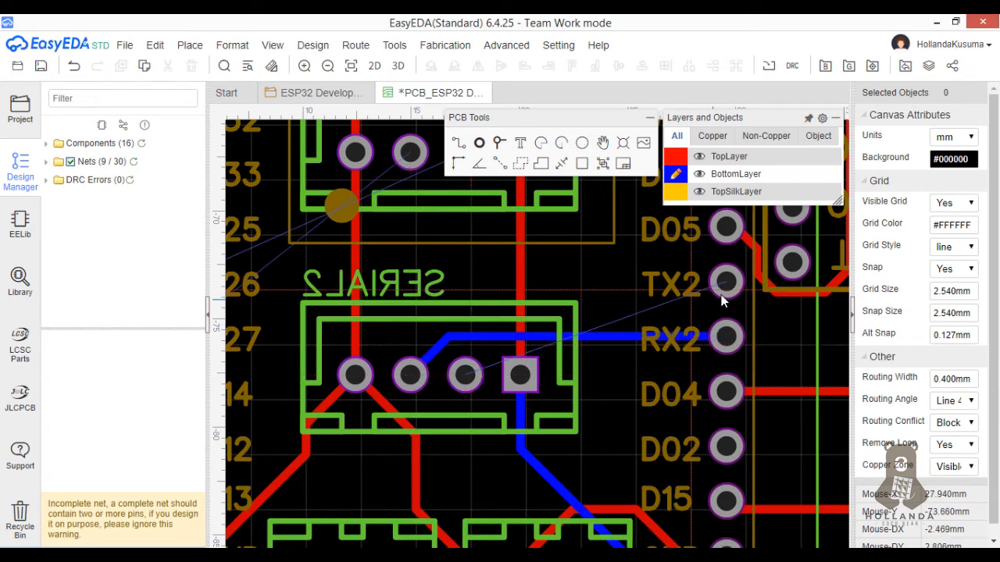
Make TopLayer the active routing layer
{"action": "left_click", "coordinate": [674, 156]}
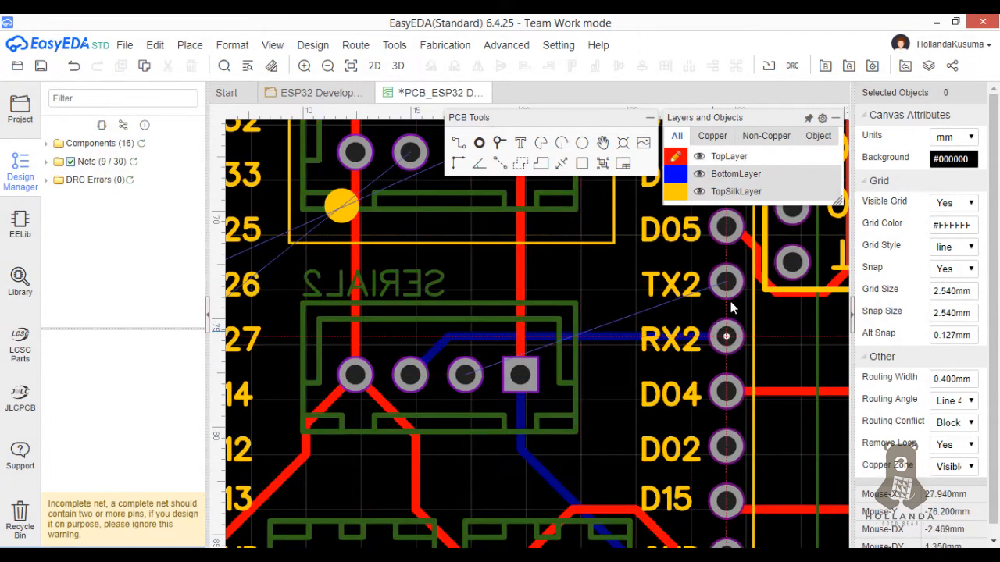
Route a top-layer track from TX2 around the lower side of SERIAL2 to the pad beside its square pad
{"action": "left_click", "coordinate": [727, 282]}
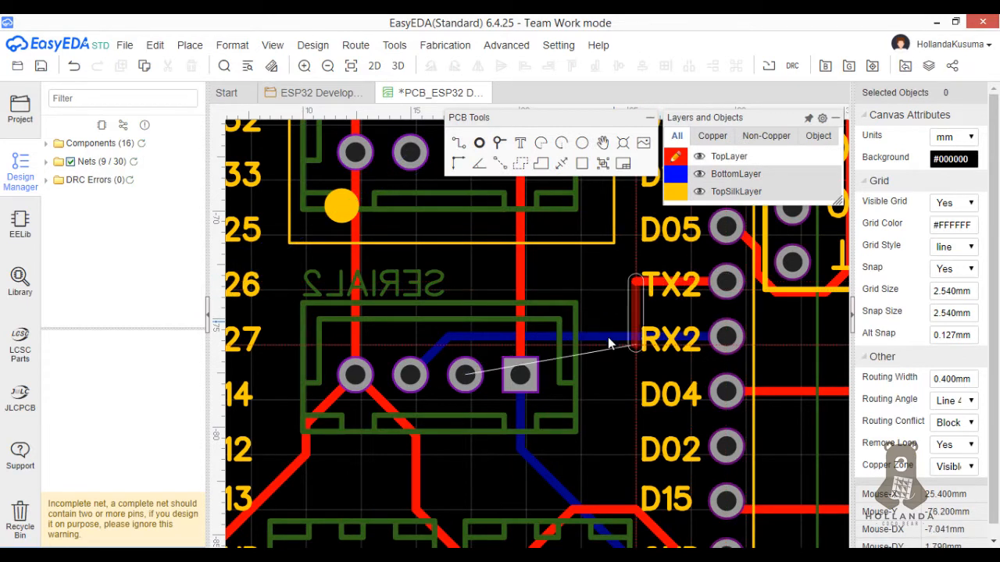
{"action": "left_click", "coordinate": [617, 290]}
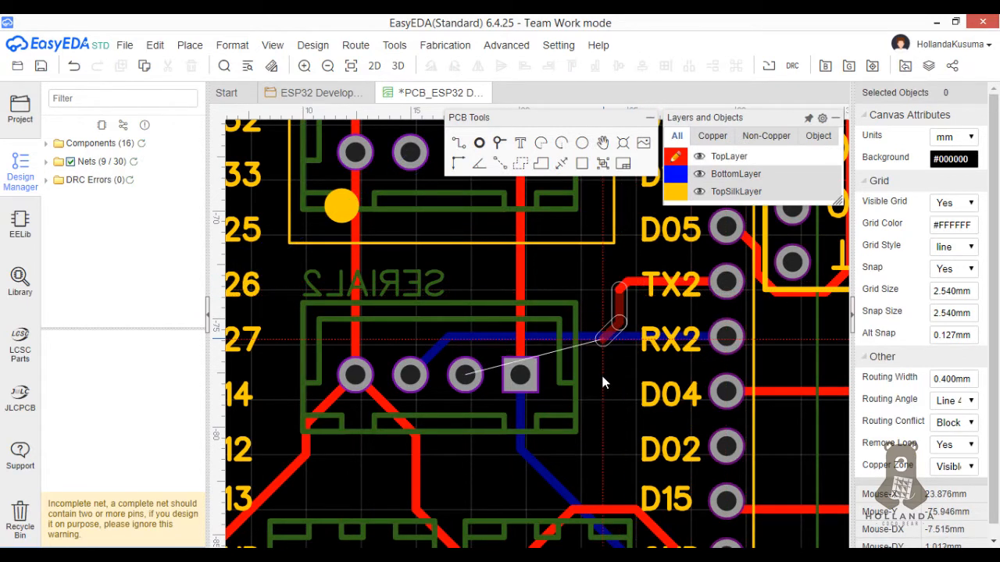
{"action": "left_click", "coordinate": [587, 452]}
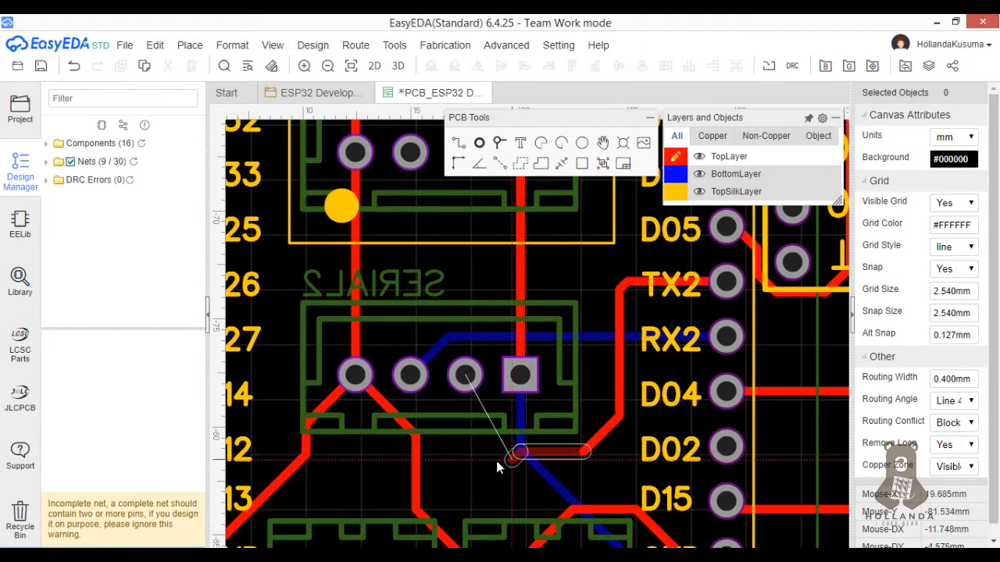
{"action": "left_click", "coordinate": [465, 432]}
{"action": "left_click", "coordinate": [465, 378]}
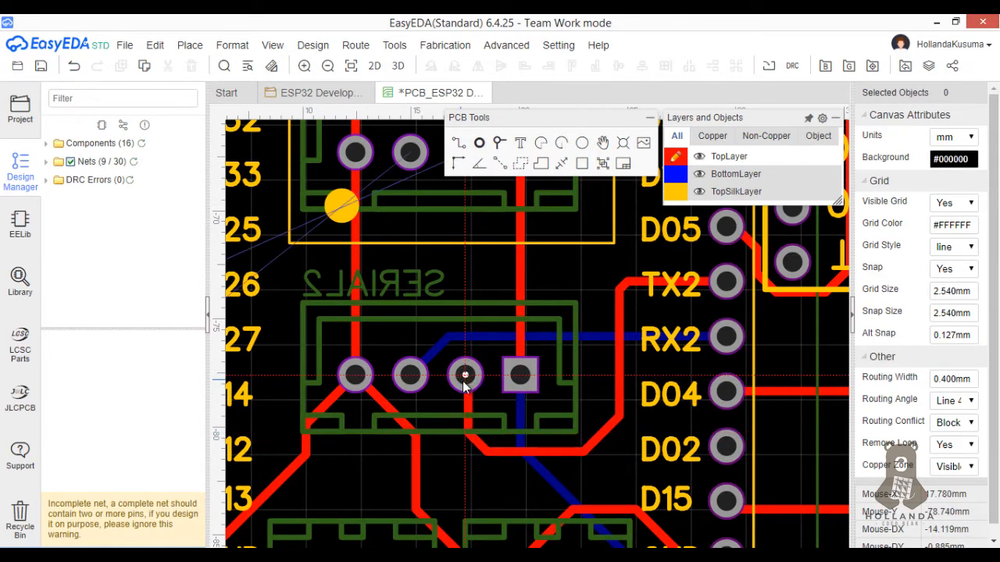
Route a bottom-layer track from D27 to SERIAL1's third pad, counting from its square pad
{"action": "scroll", "coordinate": [464, 378], "scroll_direction": "down", "scroll_amount": 1}
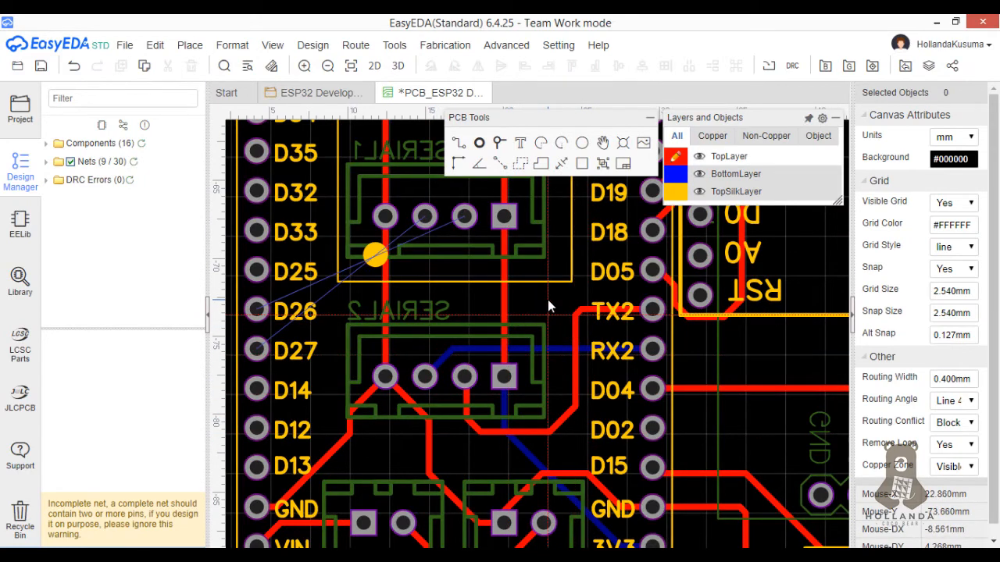
{"action": "right_click_drag", "start_coordinate": [552, 307], "coordinate": [598, 368]}
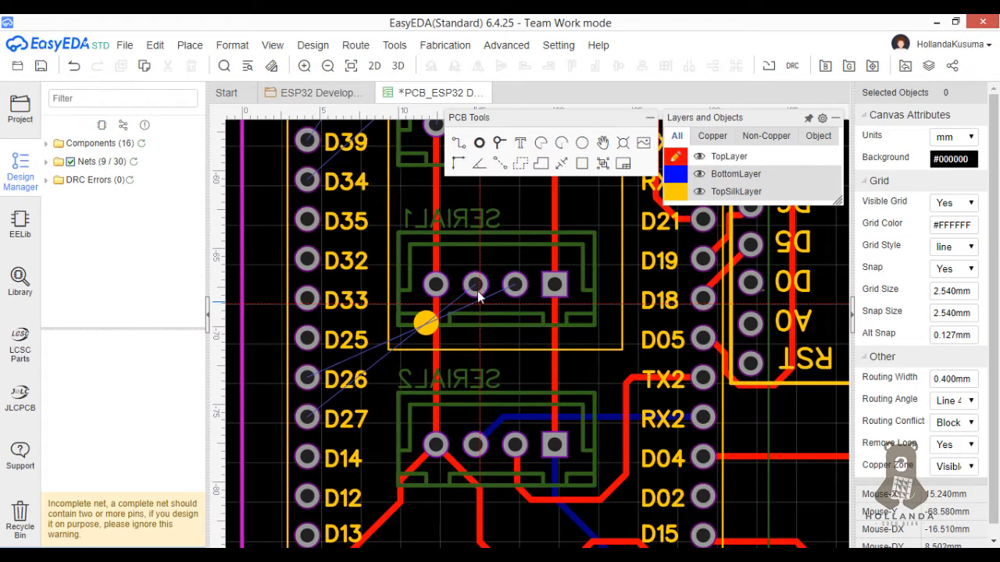
{"action": "left_click", "coordinate": [308, 417]}
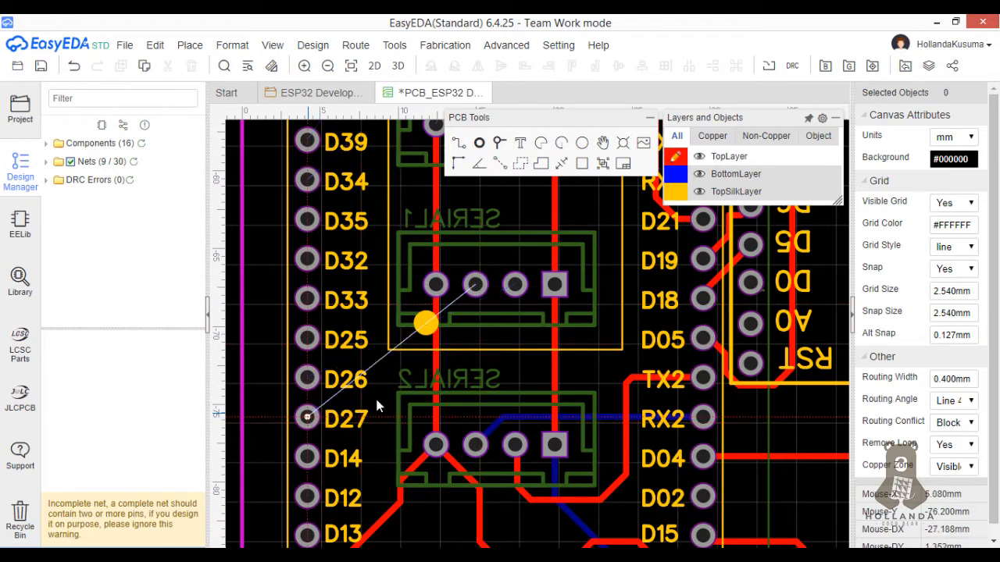
{"action": "left_click", "coordinate": [676, 175]}
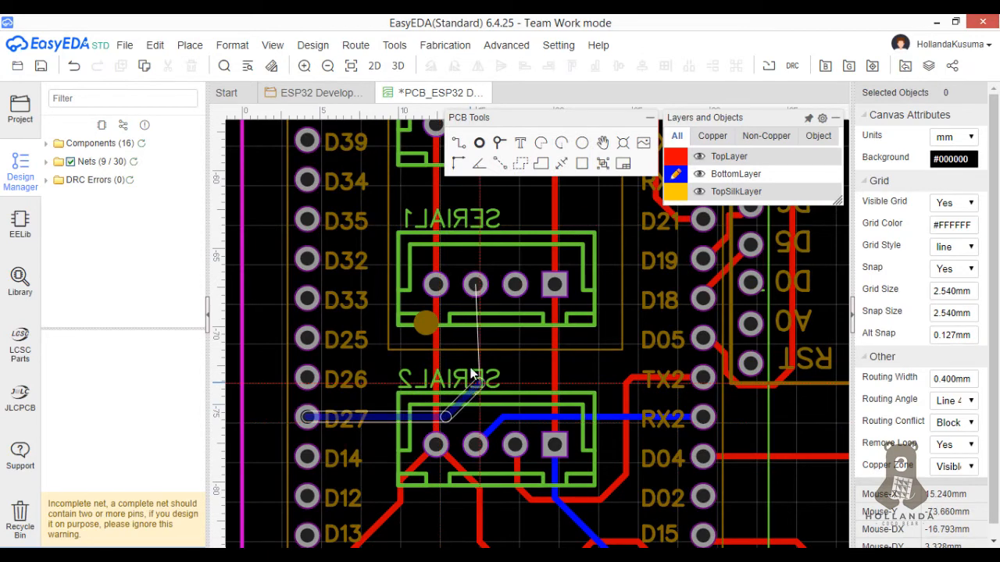
{"action": "left_click", "coordinate": [475, 285]}
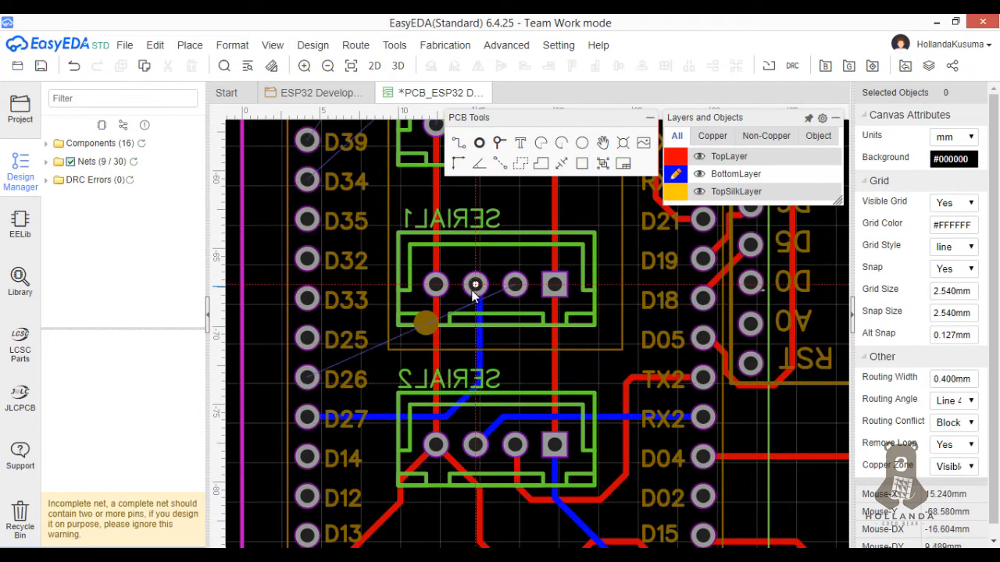
Route a bottom-layer track from SERIAL1's pad beside the square one, over and around the connector, to D26
{"action": "left_click", "coordinate": [513, 285]}
{"action": "left_click", "coordinate": [441, 227]}
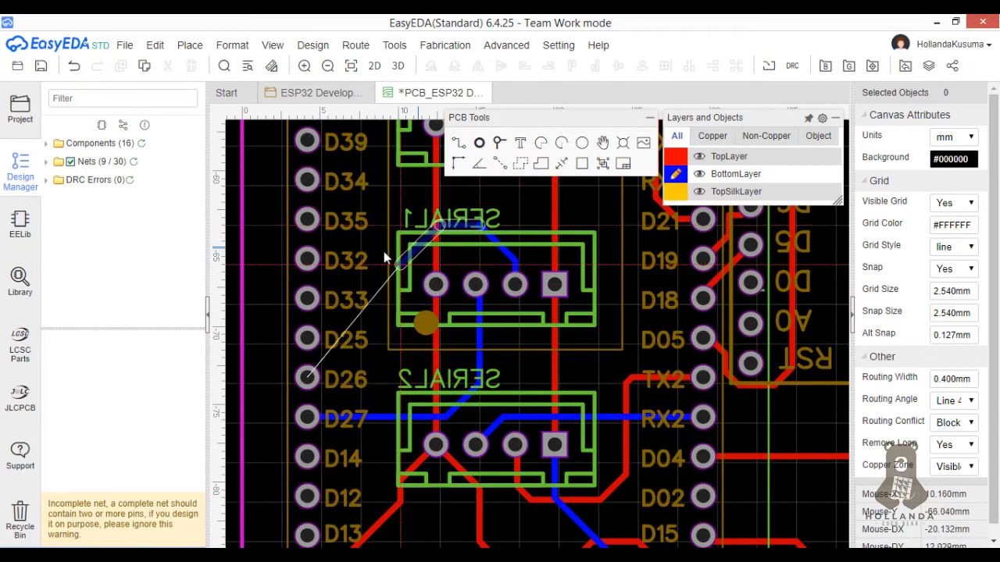
{"action": "left_click", "coordinate": [380, 251]}
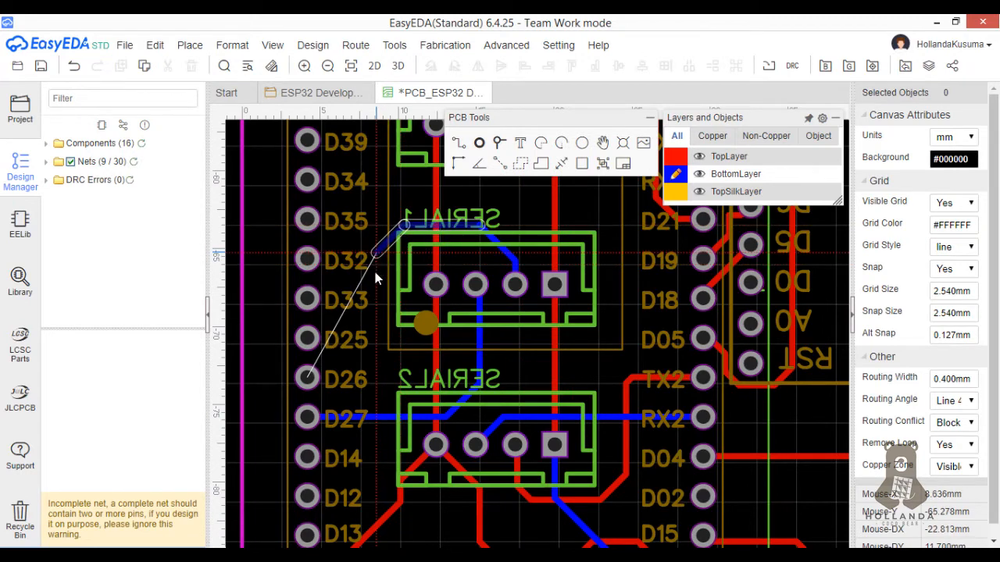
{"action": "left_click", "coordinate": [375, 363]}
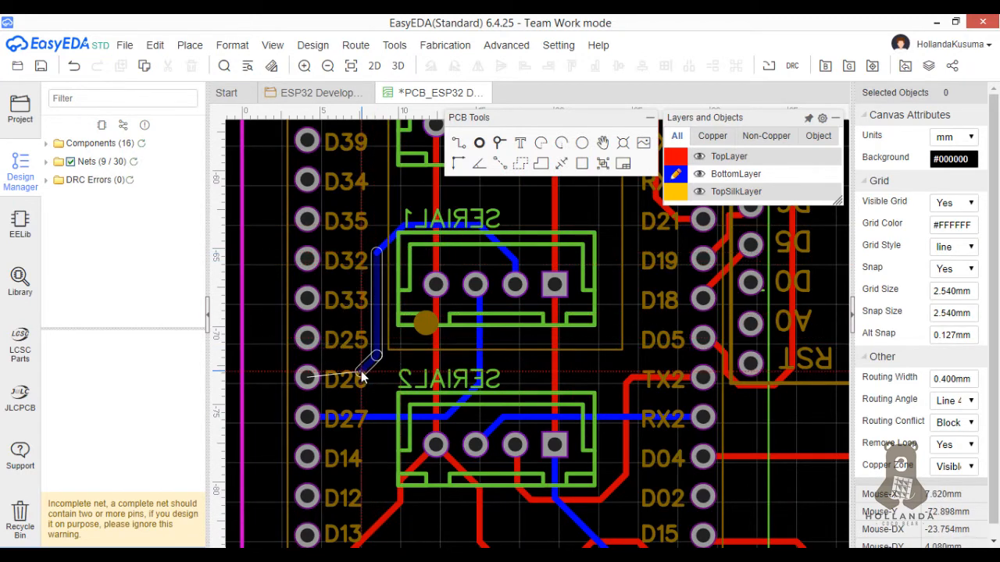
{"action": "left_click", "coordinate": [322, 380]}
Route bottom-layer tracks connecting RX0 and TX0 to SERIAL0's two inner pads, with TX0 on the pad beside the square one
{"action": "scroll", "coordinate": [430, 344], "scroll_direction": "down", "scroll_amount": 2}
{"action": "scroll", "coordinate": [482, 286], "scroll_direction": "down", "scroll_amount": 3}
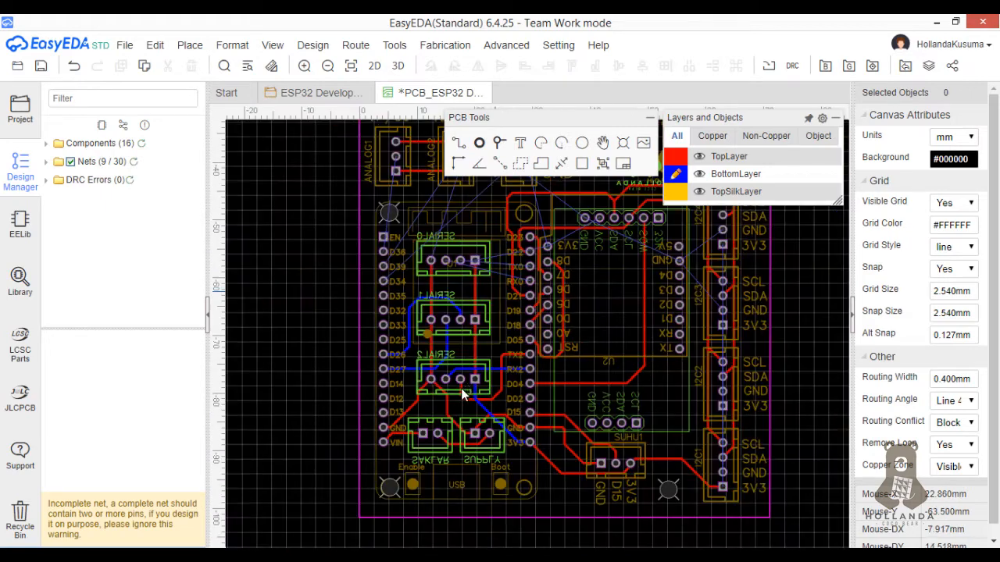
{"action": "scroll", "coordinate": [449, 395], "scroll_direction": "up", "scroll_amount": 2}
{"action": "scroll", "coordinate": [476, 375], "scroll_direction": "up", "scroll_amount": 2}
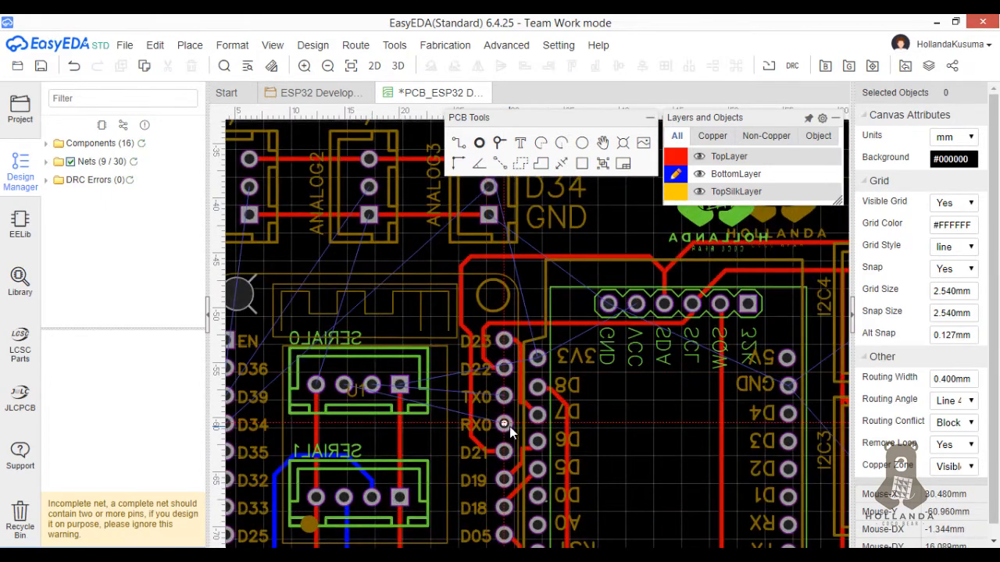
{"action": "scroll", "coordinate": [507, 425], "scroll_direction": "up", "scroll_amount": 2}
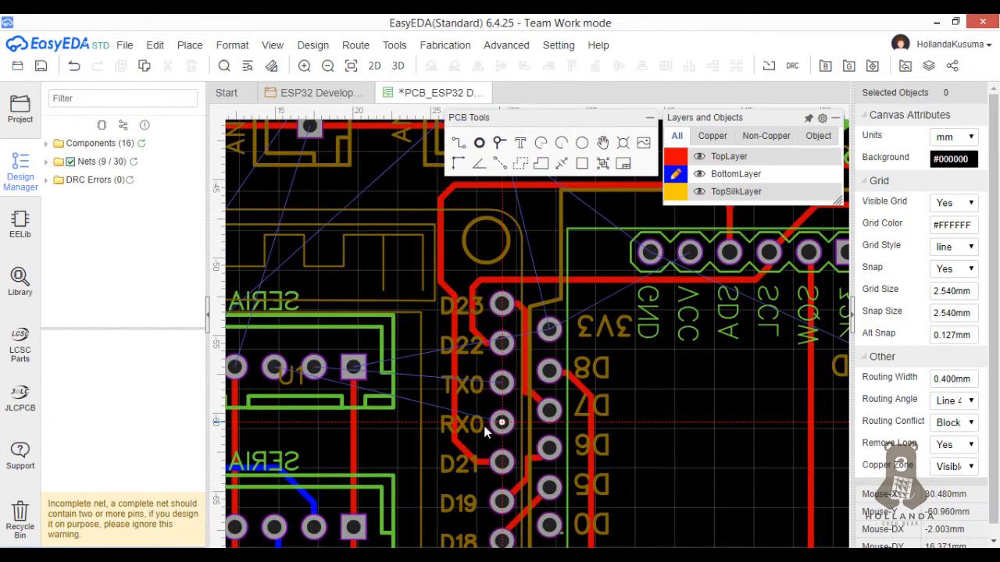
{"action": "left_click", "coordinate": [485, 427]}
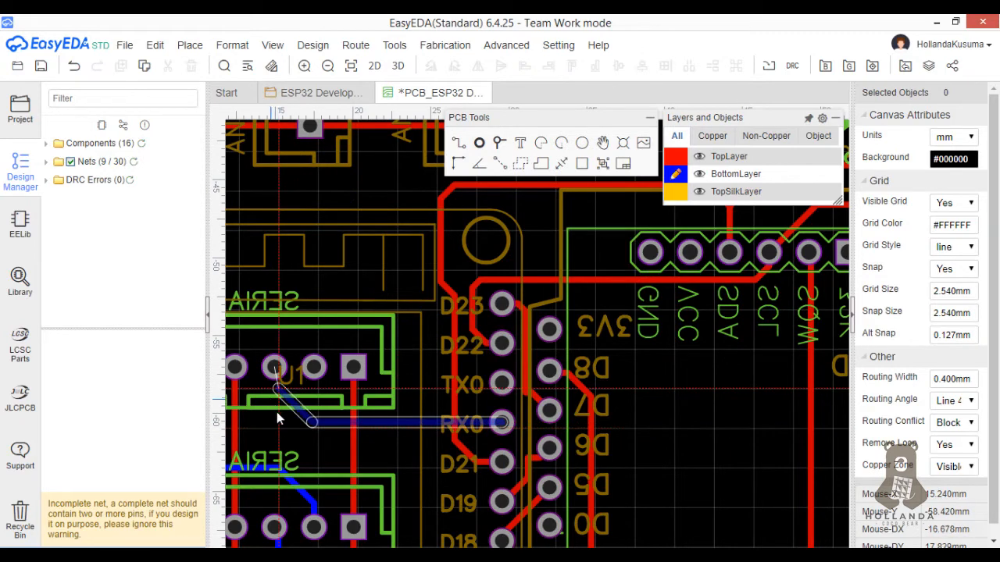
{"action": "left_click", "coordinate": [271, 368]}
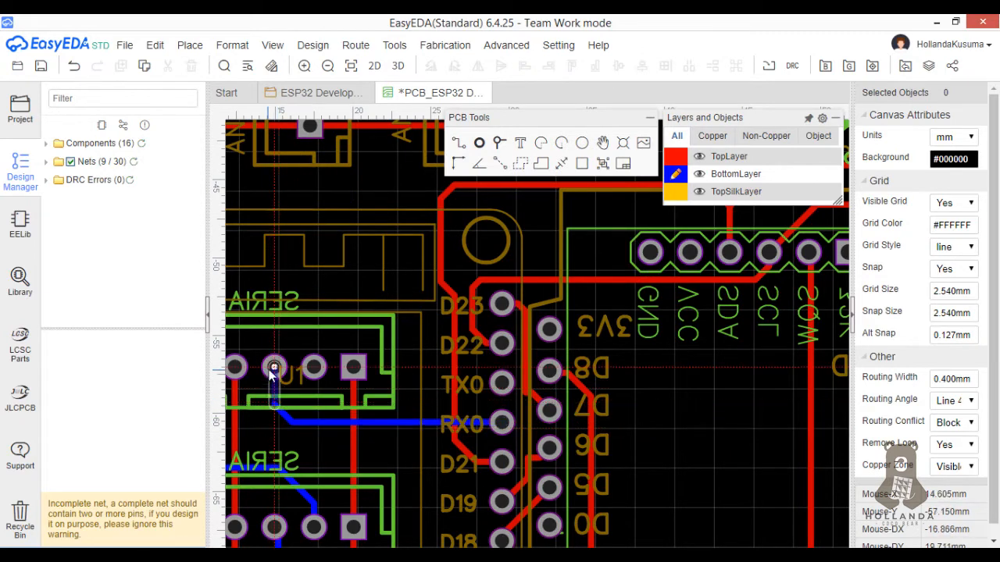
{"action": "left_click", "coordinate": [313, 368]}
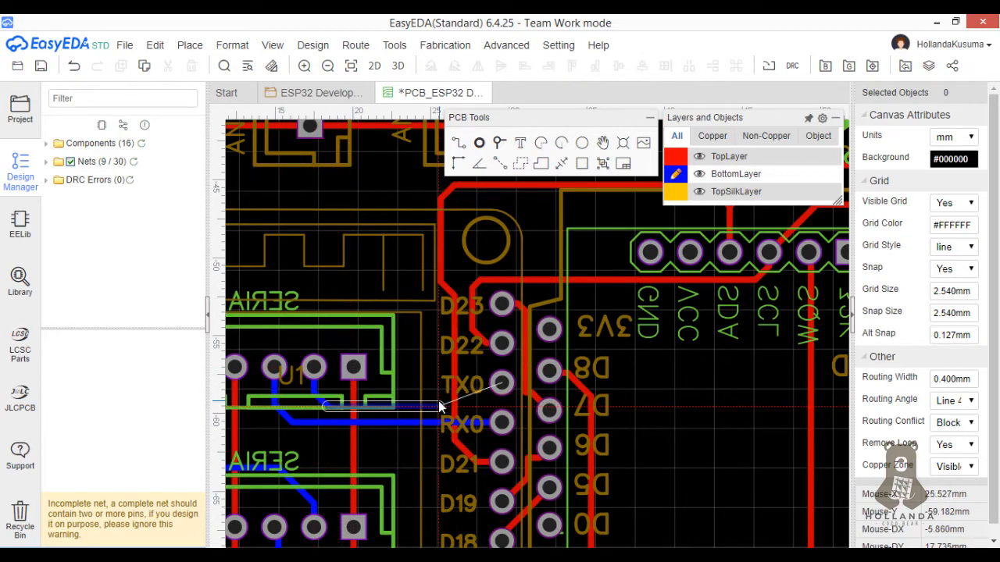
{"action": "left_click", "coordinate": [487, 390]}
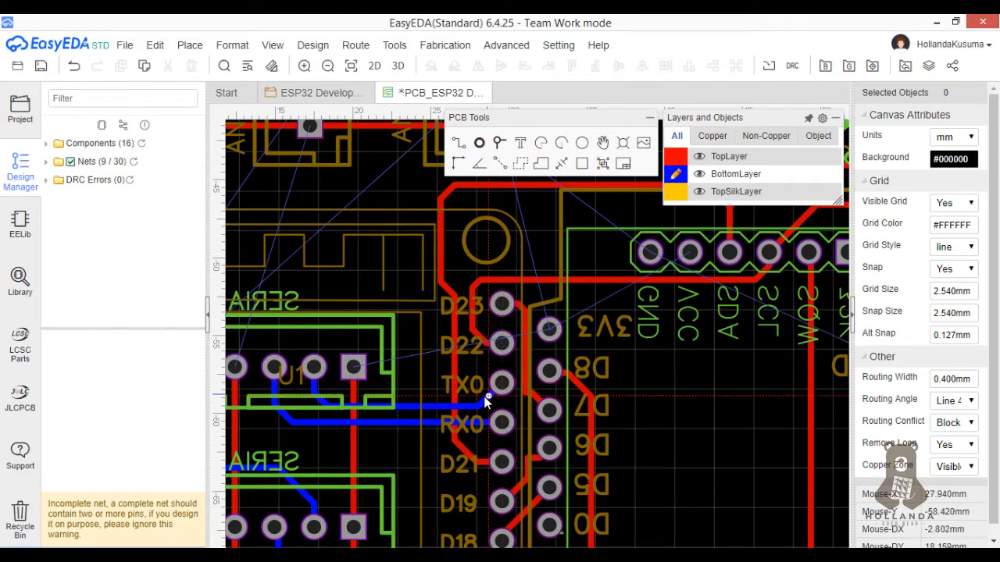
Route a top-layer track from ANALOG2's square GND pad to SERIAL0's end pad opposite its square pad
{"action": "scroll", "coordinate": [483, 396], "scroll_direction": "down", "scroll_amount": 1}
{"action": "scroll", "coordinate": [426, 367], "scroll_direction": "down", "scroll_amount": 1}
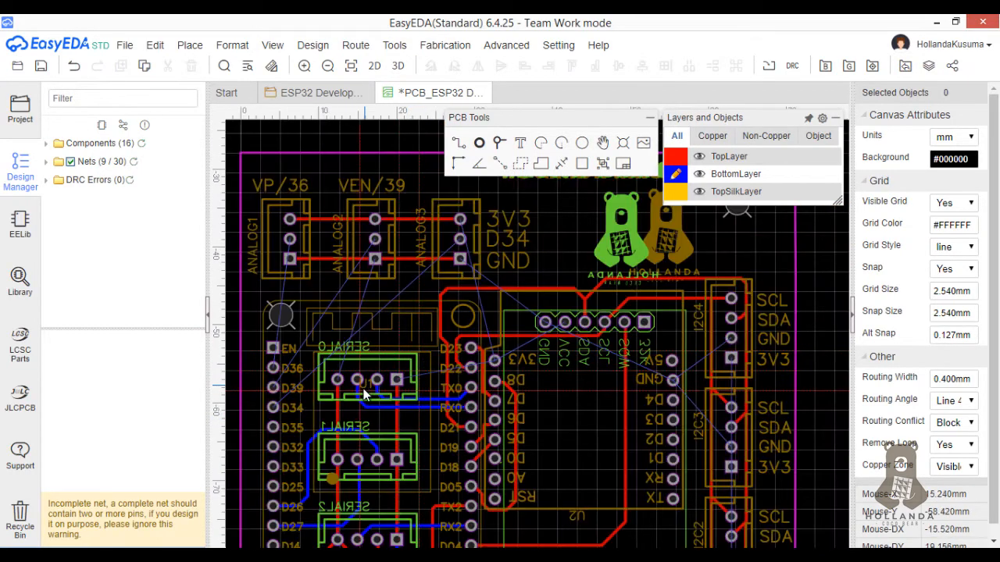
{"action": "right_click_drag", "start_coordinate": [373, 406], "coordinate": [403, 406]}
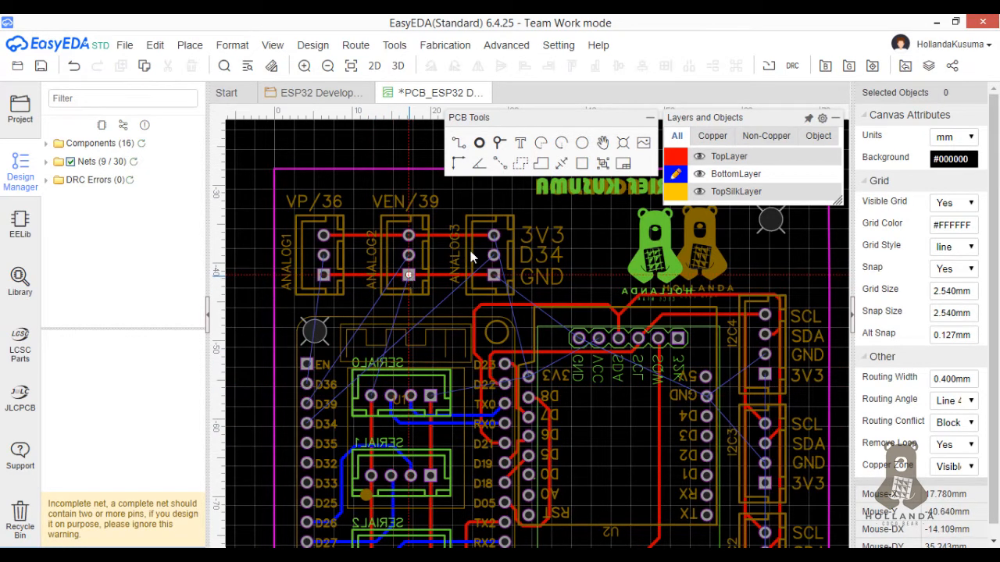
{"action": "mouse_move", "coordinate": [676, 166]}
{"action": "key", "text": "t"}
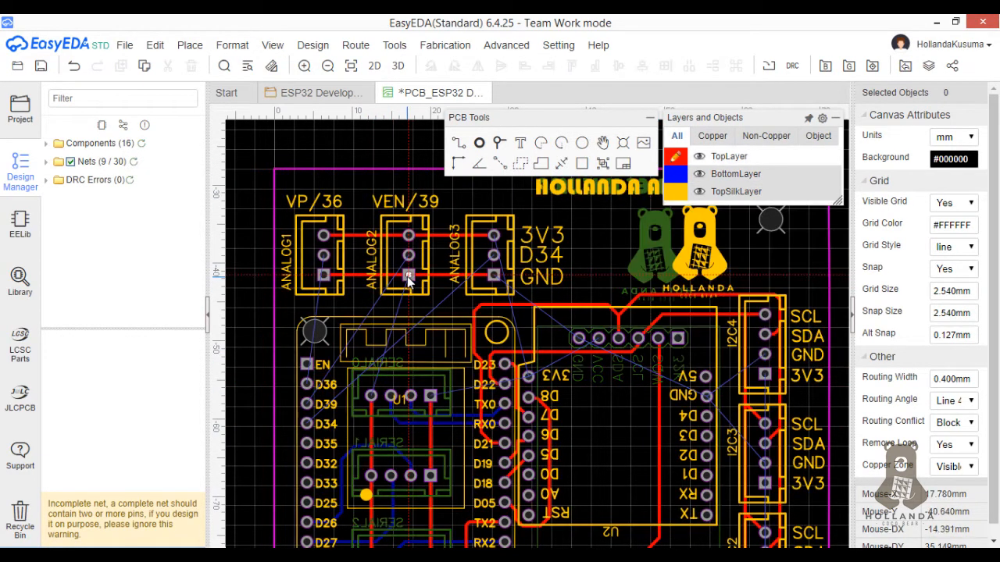
{"action": "scroll", "coordinate": [372, 376], "scroll_direction": "up", "scroll_amount": 3}
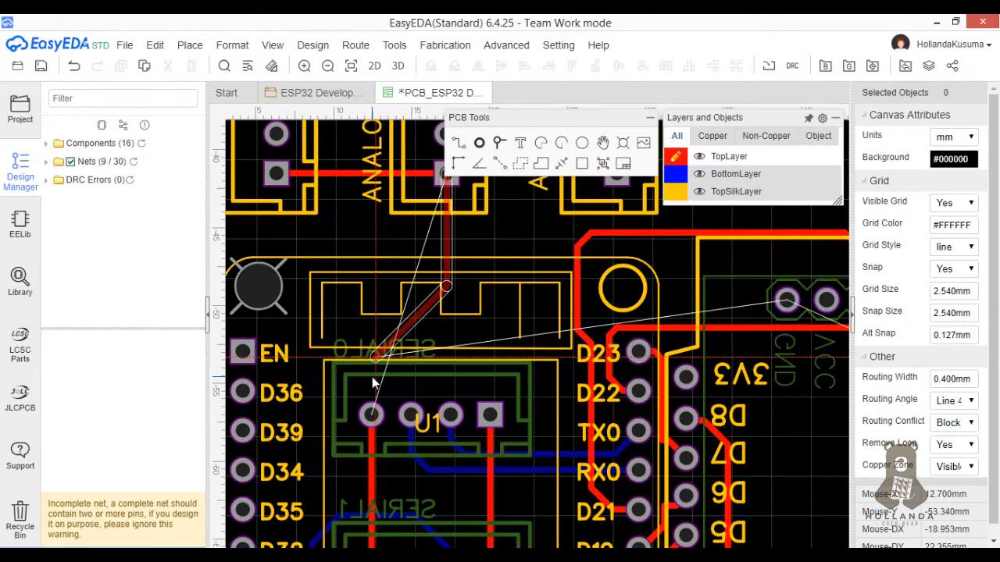
{"action": "left_click", "coordinate": [373, 415]}
{"action": "key", "text": "Escape"}
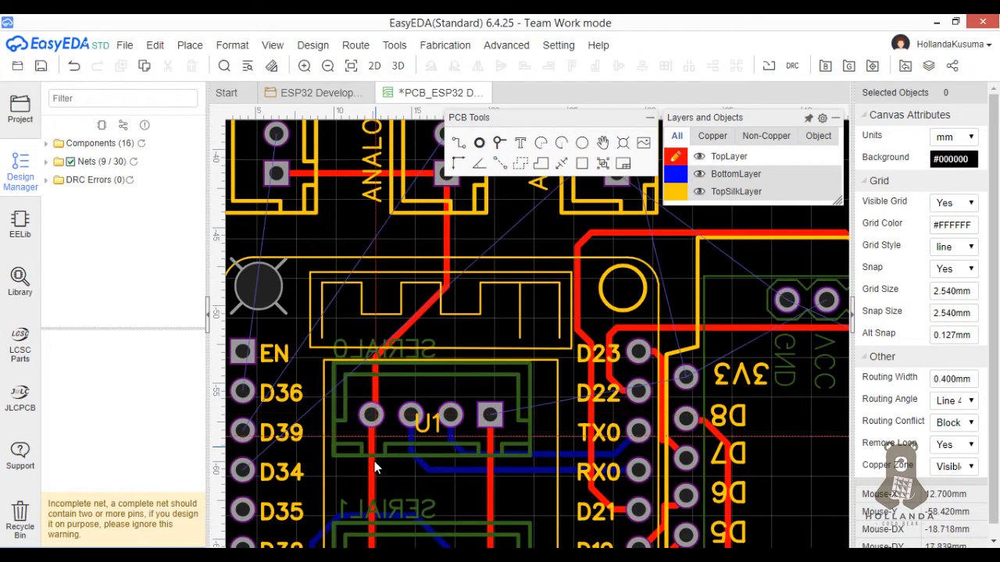
Route a bottom-layer track from D36 up between ANALOG1 and ANALOG2 to ANALOG1's middle pad
{"action": "scroll", "coordinate": [378, 464], "scroll_direction": "up", "scroll_amount": 2}
{"action": "scroll", "coordinate": [378, 464], "scroll_direction": "down", "scroll_amount": 2}
{"action": "right_click_drag", "start_coordinate": [545, 344], "coordinate": [510, 421]}
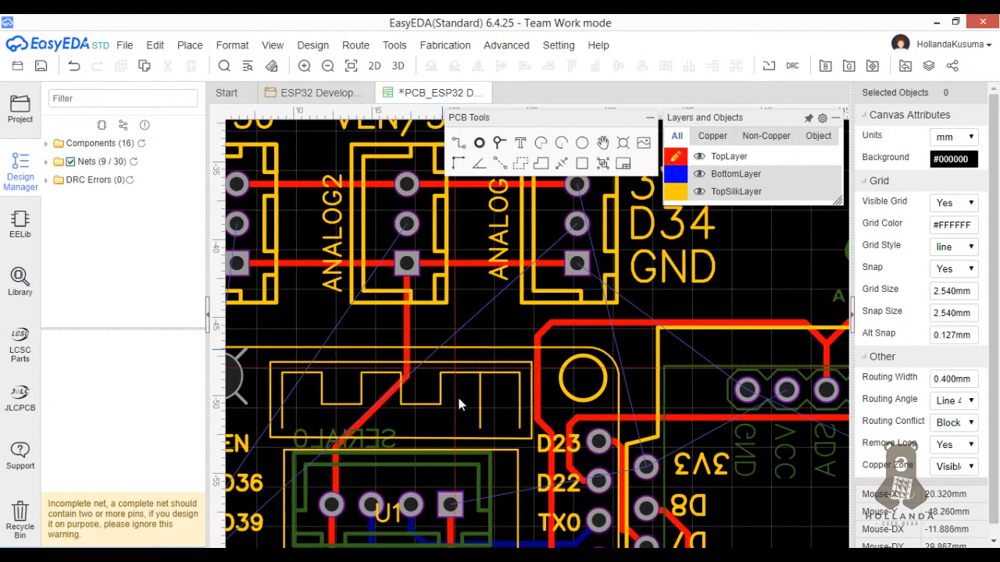
{"action": "right_click_drag", "start_coordinate": [457, 394], "coordinate": [544, 370]}
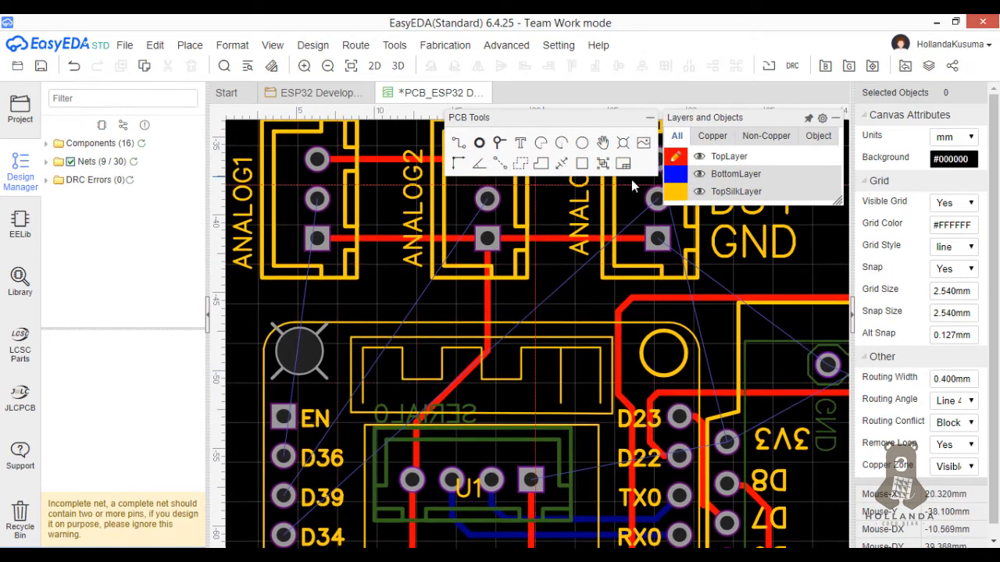
{"action": "left_click", "coordinate": [675, 174]}
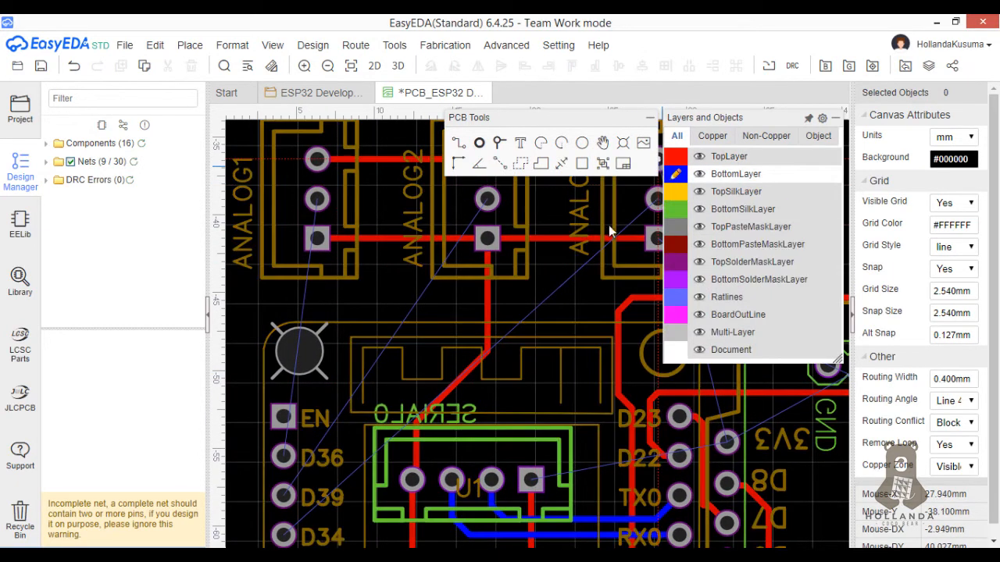
{"action": "left_click", "coordinate": [293, 455]}
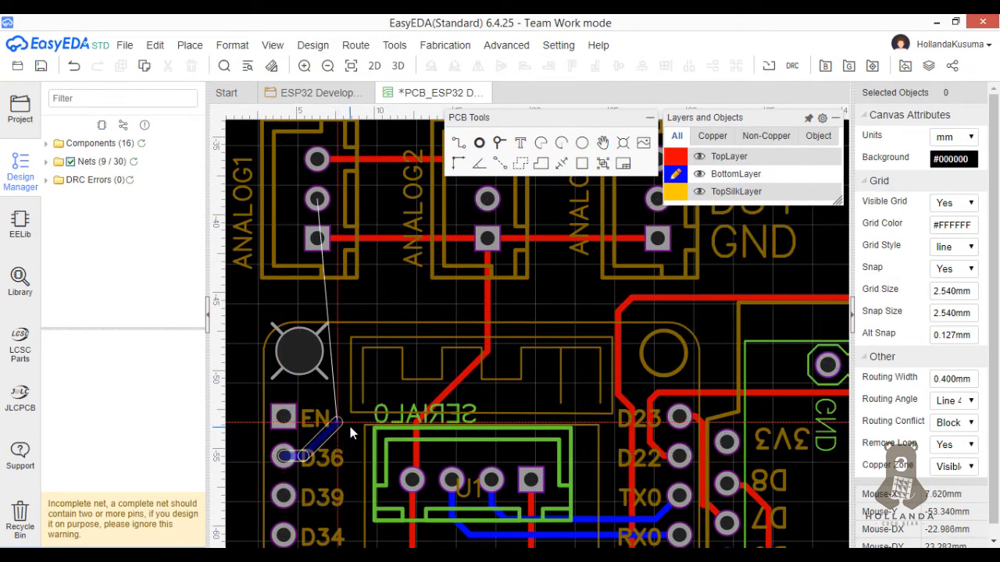
{"action": "left_click", "coordinate": [373, 391]}
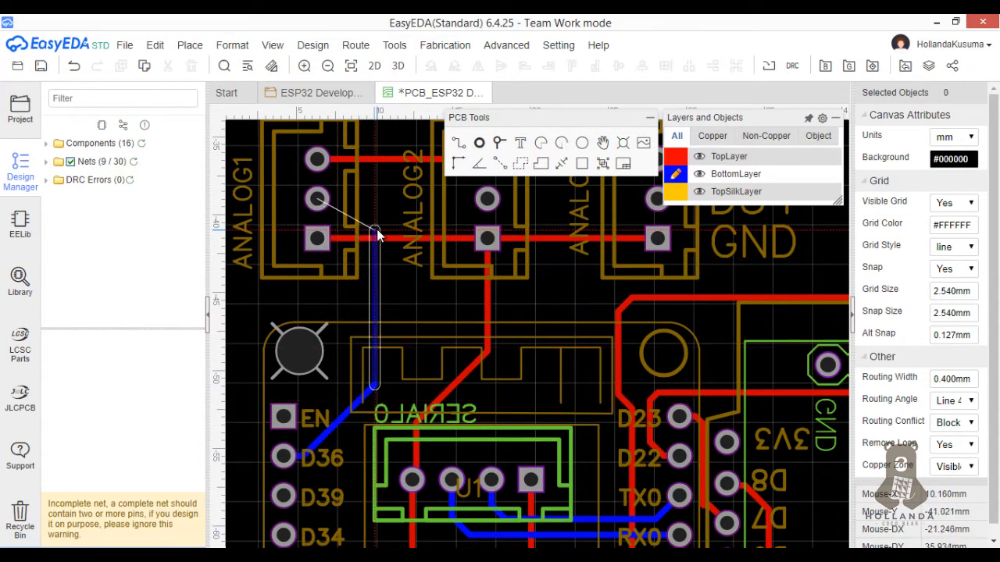
{"action": "left_click", "coordinate": [317, 200]}
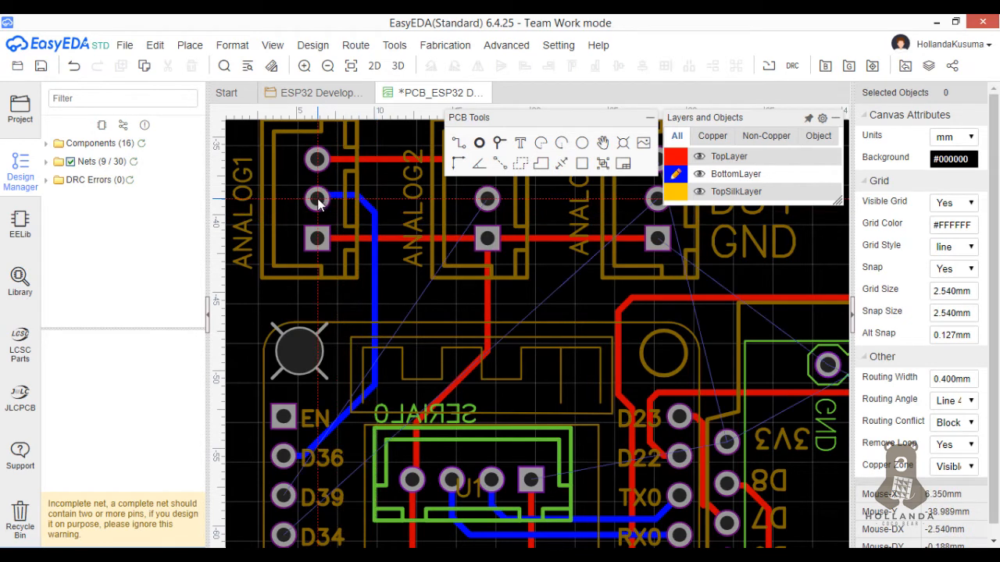
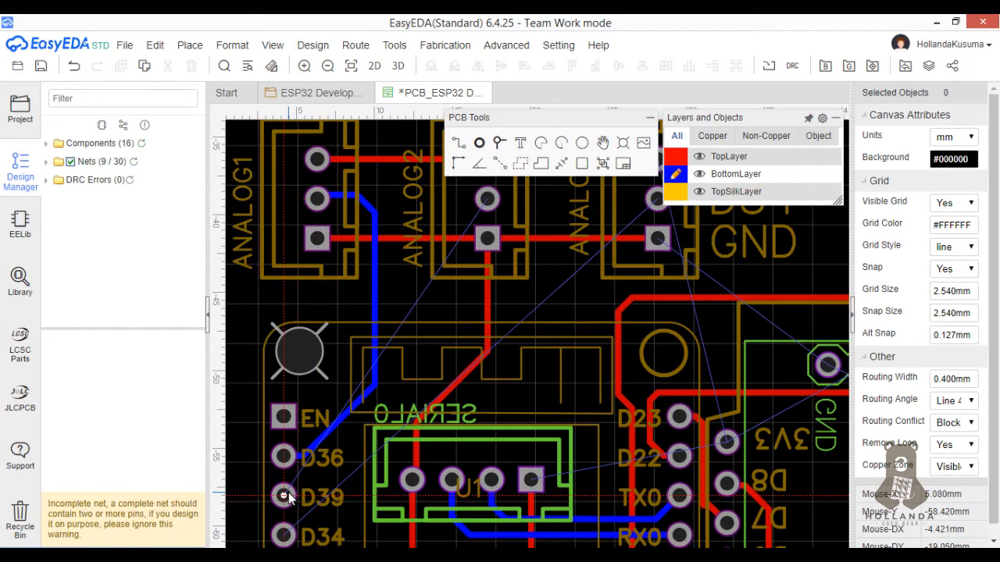
Route a bottom-layer track from D39 to ANALOG2's middle pad and hide the top layer
{"action": "left_click", "coordinate": [322, 500]}
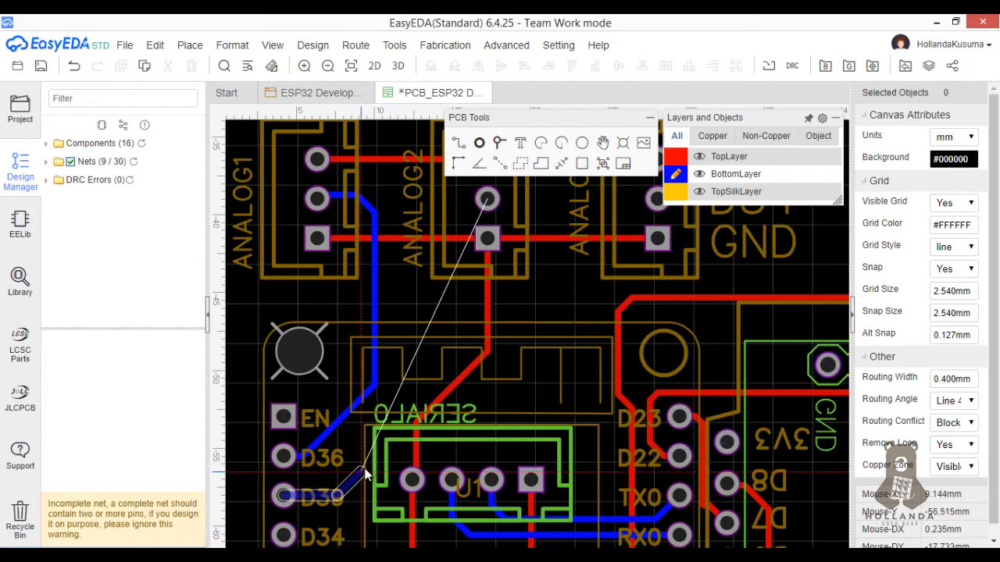
{"action": "left_click", "coordinate": [423, 319]}
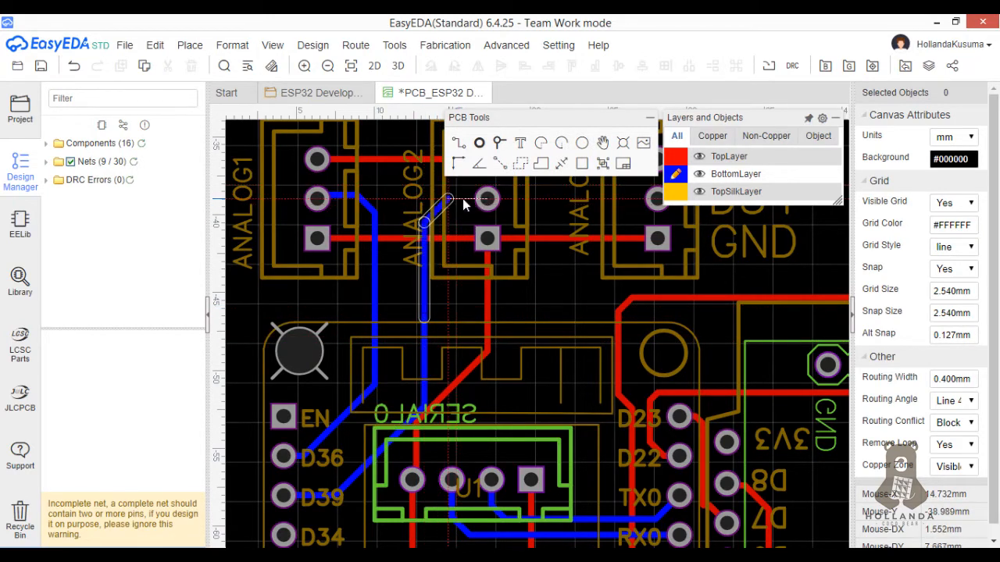
{"action": "left_click", "coordinate": [487, 199]}
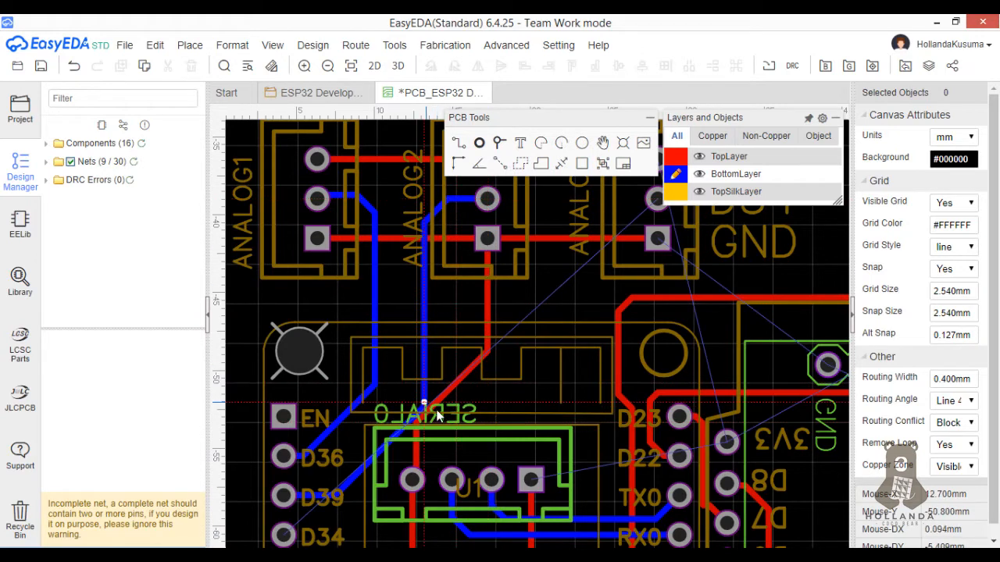
{"action": "left_click", "coordinate": [699, 157]}
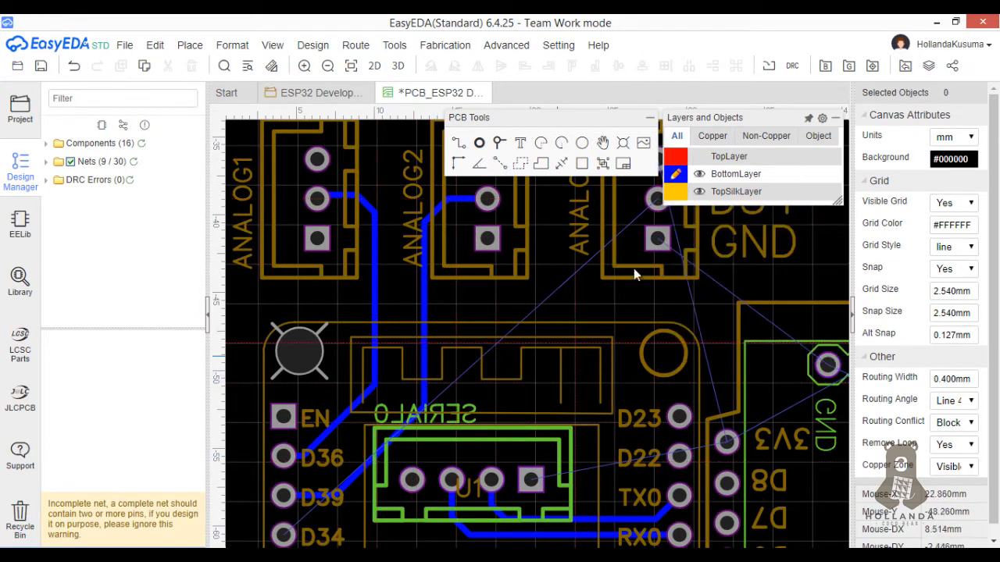
Show the top layer again while keeping the bottom layer active for routing
{"action": "left_click", "coordinate": [676, 173]}
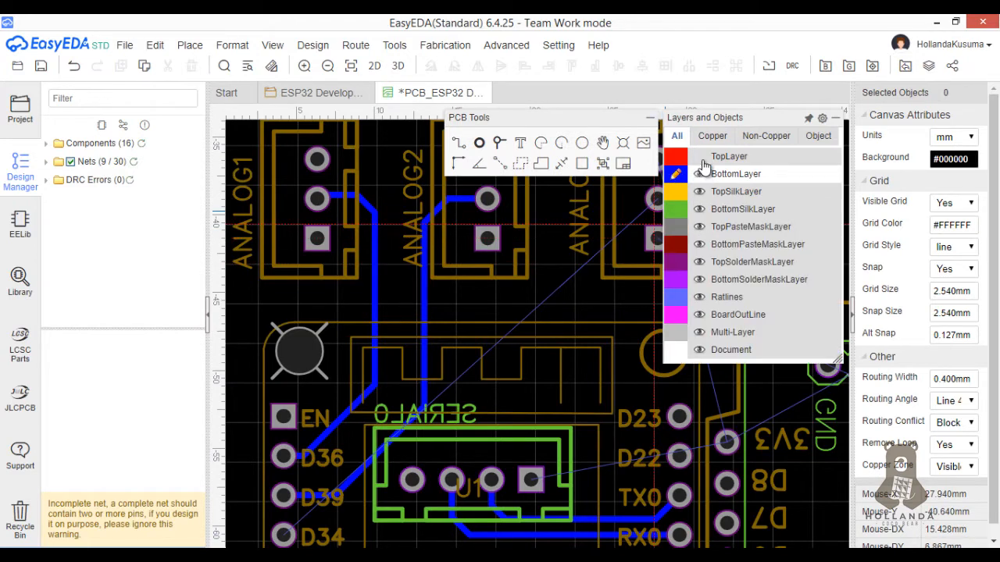
{"action": "left_click", "coordinate": [700, 156]}
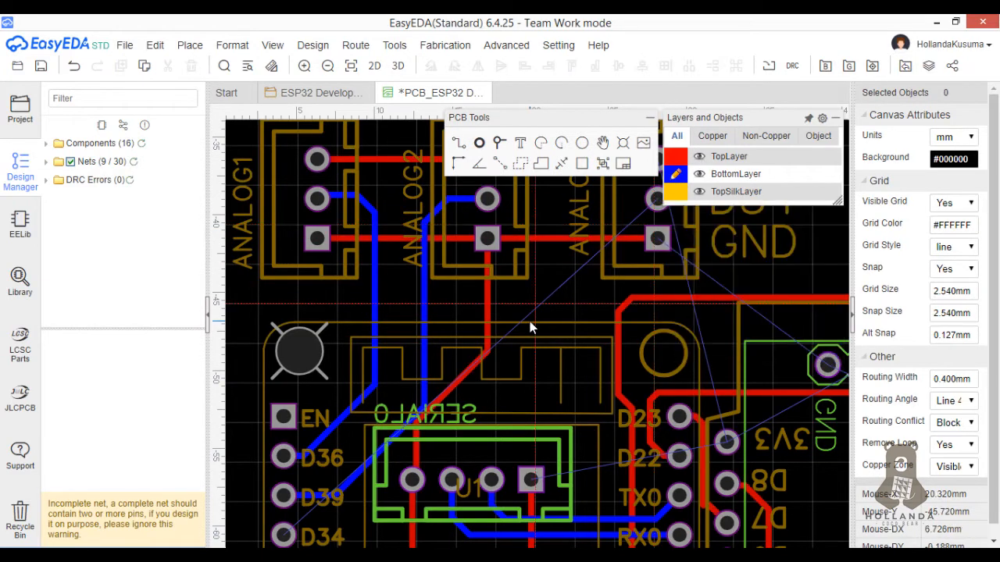
{"action": "scroll", "coordinate": [529, 321], "scroll_direction": "down", "scroll_amount": 1}
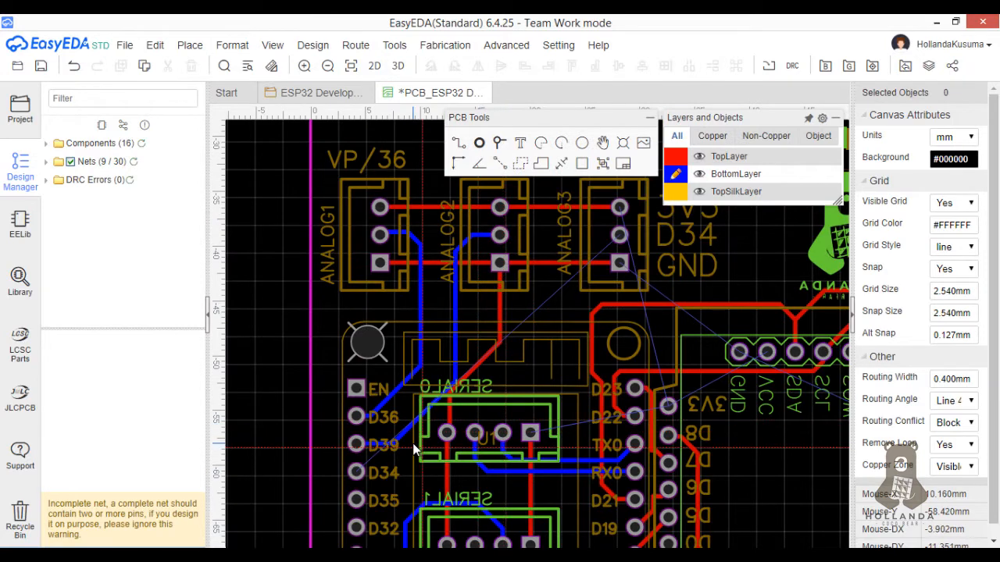
{"action": "scroll", "coordinate": [424, 446], "scroll_direction": "up", "scroll_amount": 1}
{"action": "scroll", "coordinate": [424, 447], "scroll_direction": "up", "scroll_amount": 1}
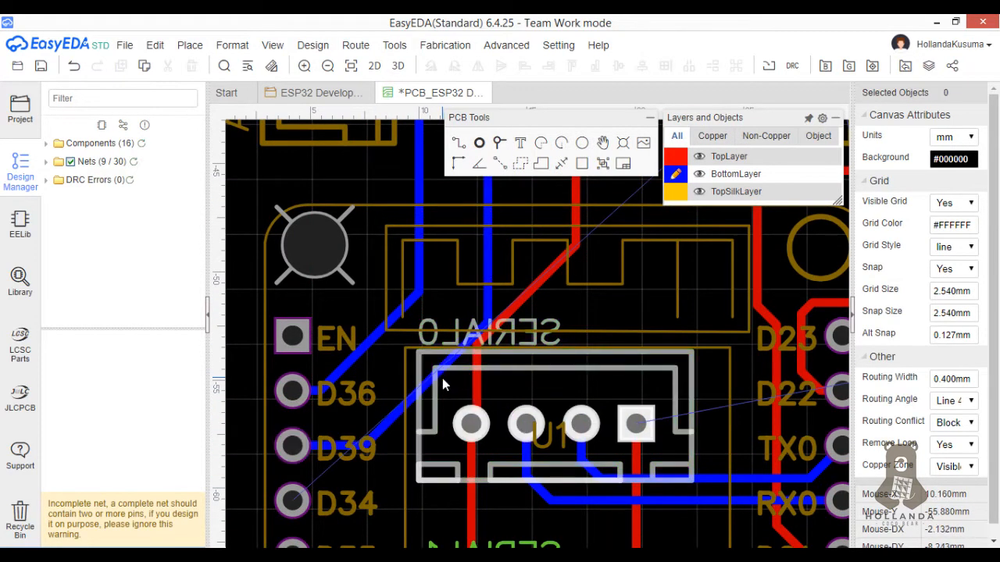
Shift the diagonal segment of the bottom-layer D39 track closer to the D36 track, clearing space for D34
{"action": "left_click_drag", "start_coordinate": [447, 374], "coordinate": [427, 378]}
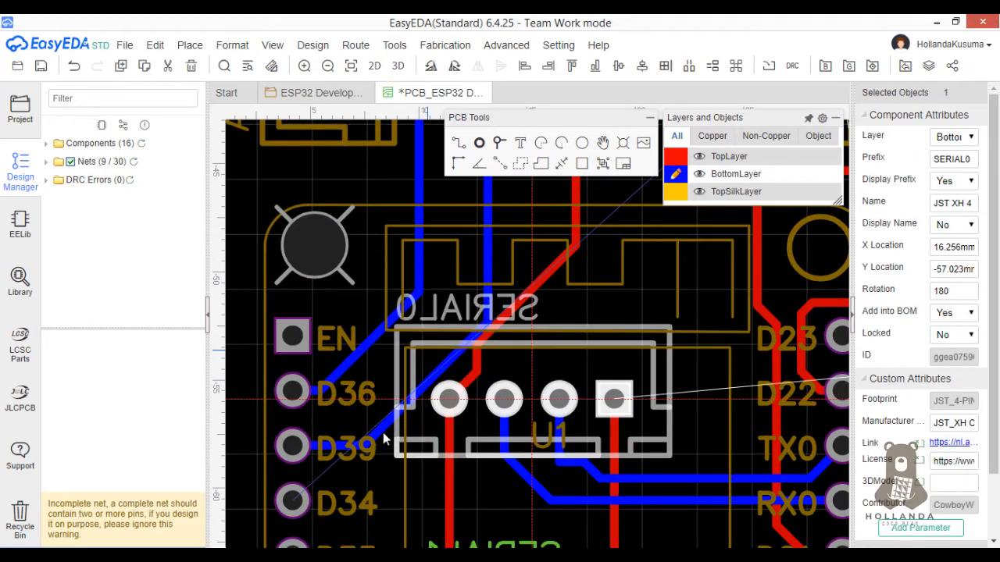
{"action": "left_click", "coordinate": [381, 431]}
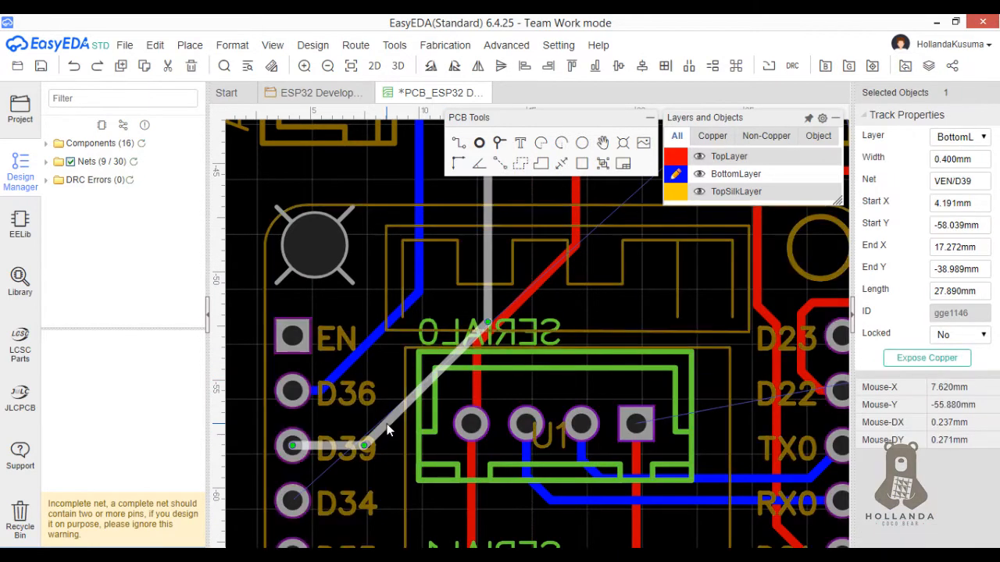
{"action": "left_click_drag", "start_coordinate": [389, 429], "coordinate": [366, 395]}
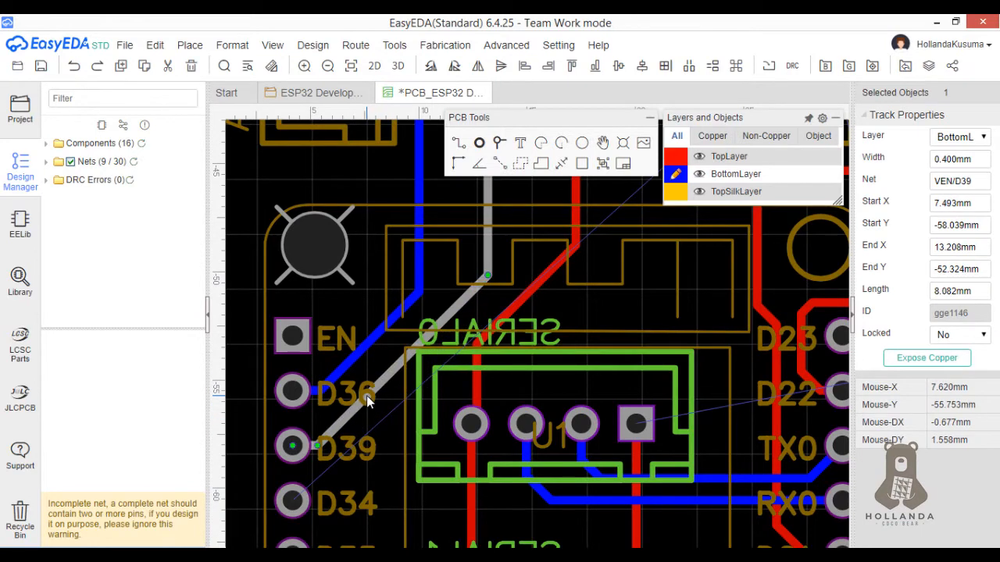
Route a bottom-layer track from D34 diagonally past SERIAL0 to ANALOG3's middle pad
{"action": "key", "text": "w"}
{"action": "left_click", "coordinate": [293, 501]}
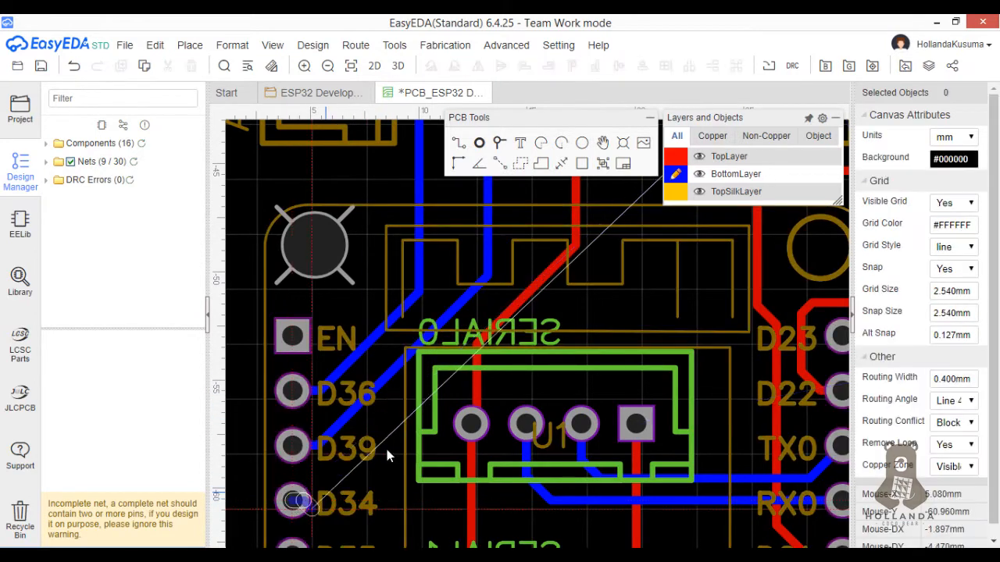
{"action": "left_click", "coordinate": [473, 345]}
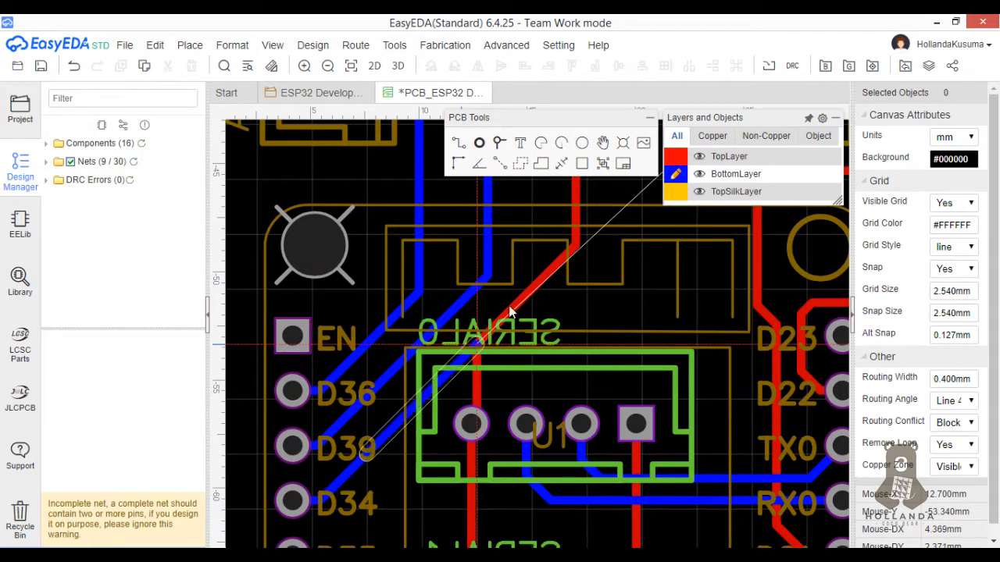
{"action": "left_click", "coordinate": [542, 280]}
{"action": "right_click_drag", "start_coordinate": [542, 281], "coordinate": [354, 431]}
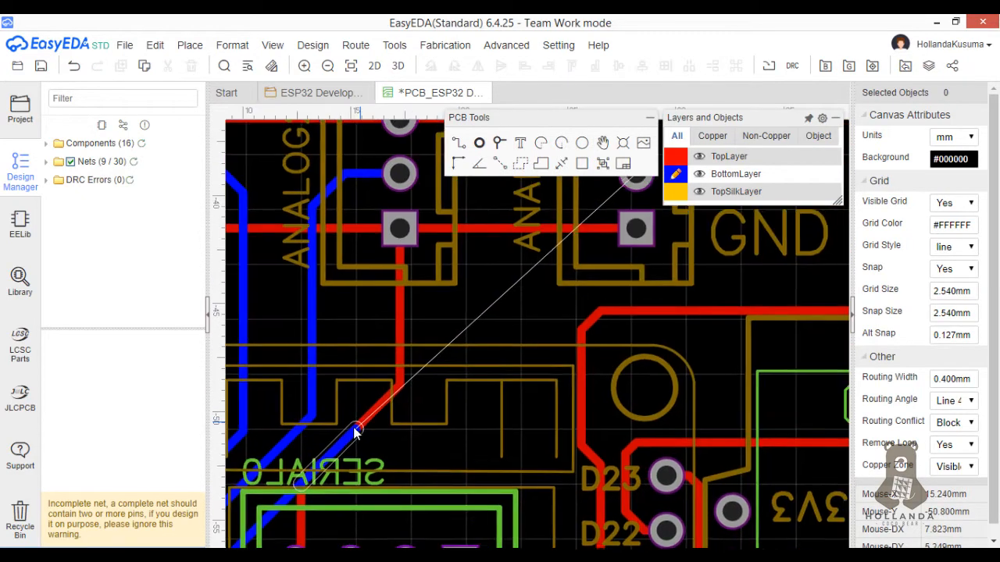
{"action": "left_click", "coordinate": [421, 359]}
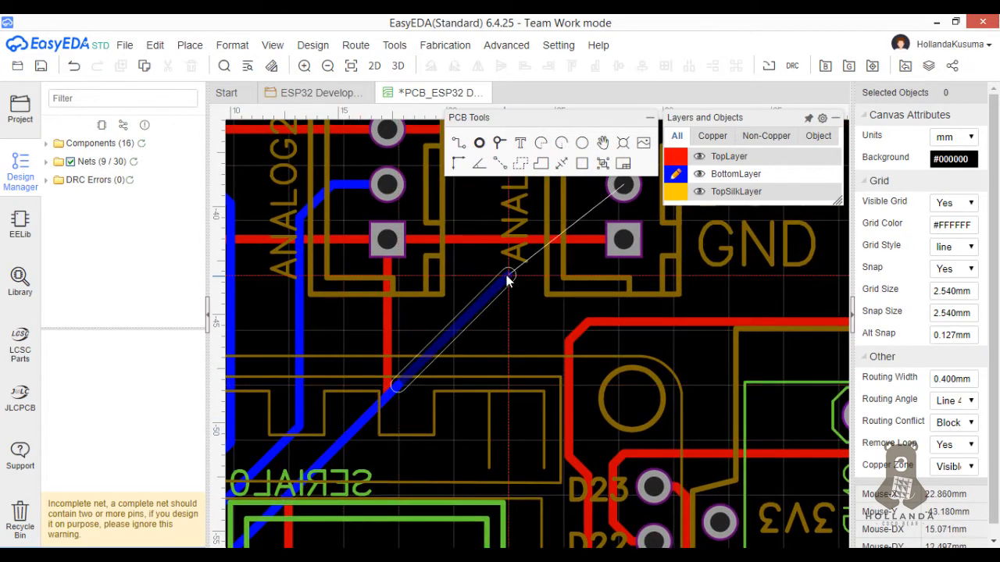
{"action": "right_click_drag", "start_coordinate": [500, 292], "coordinate": [463, 405]}
{"action": "left_click", "coordinate": [464, 404]}
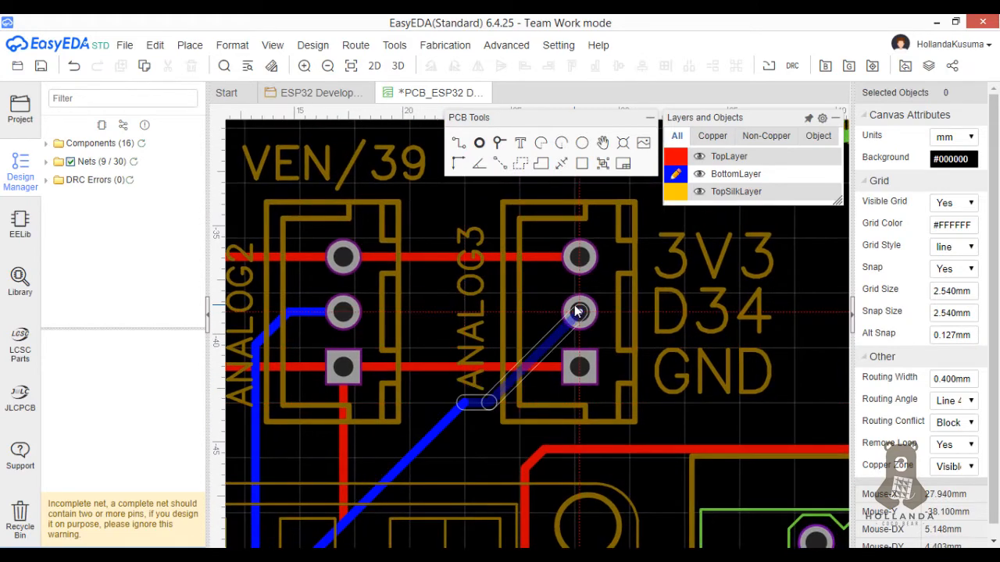
{"action": "left_click", "coordinate": [575, 311]}
Route a bottom-layer track from the 3V3 pad above D8 straight up and diagonally to ANALOG3's 3V3 pad
{"action": "scroll", "coordinate": [467, 376], "scroll_direction": "down", "scroll_amount": 3}
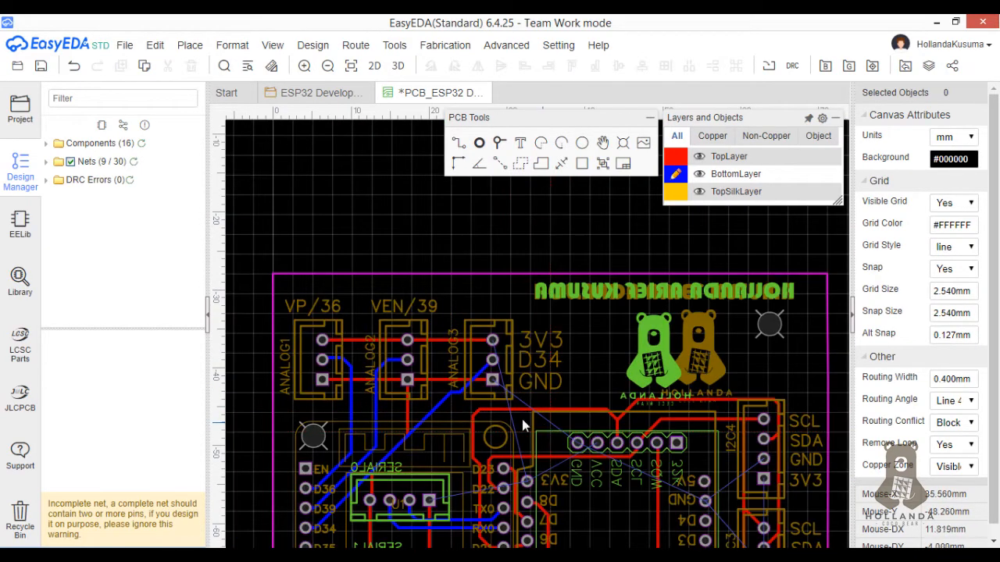
{"action": "right_click_drag", "start_coordinate": [526, 424], "coordinate": [444, 398]}
{"action": "scroll", "coordinate": [444, 399], "scroll_direction": "up", "scroll_amount": 2}
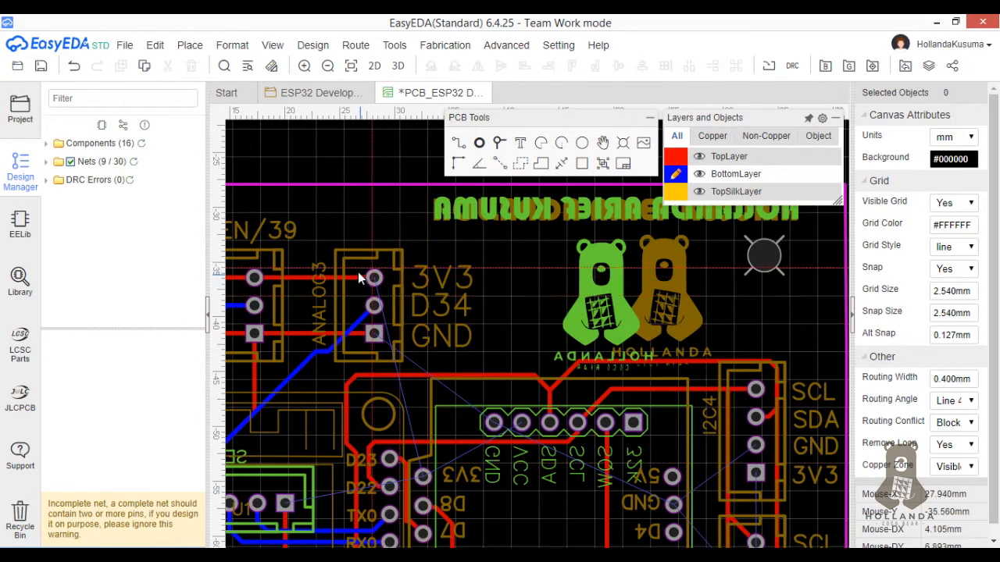
{"action": "left_click", "coordinate": [423, 470]}
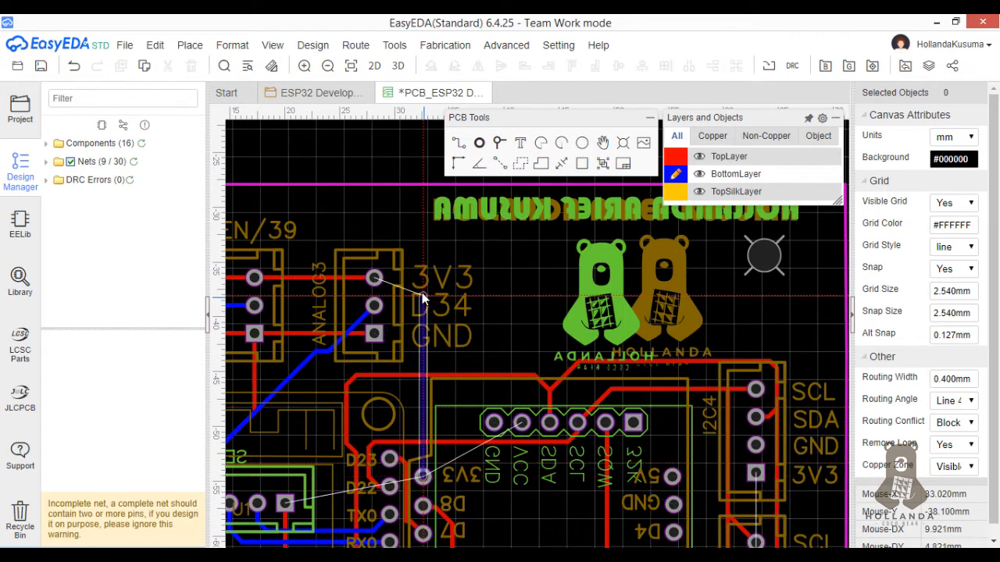
{"action": "left_click", "coordinate": [374, 278]}
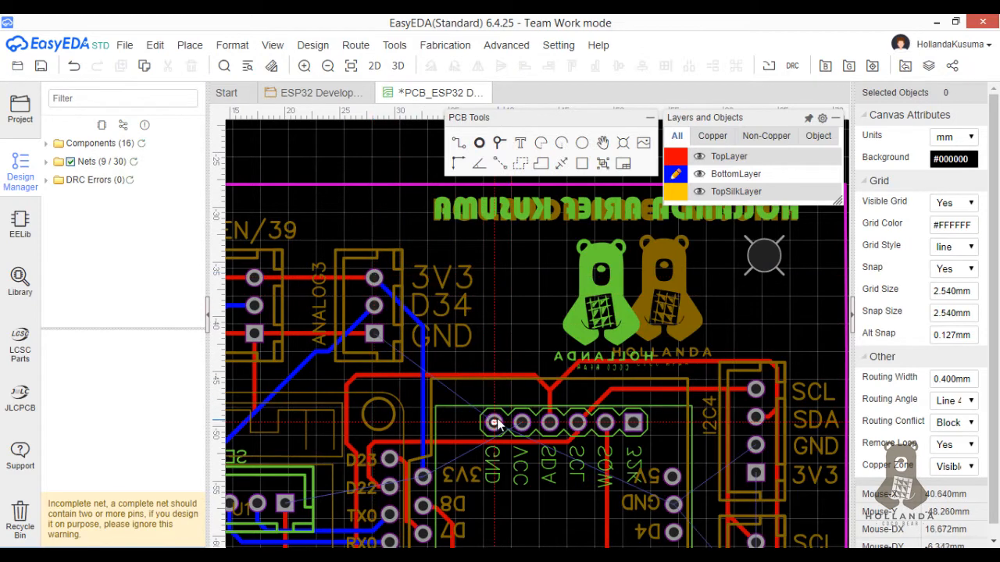
Route a bottom-layer track from the six-pin header's VCC pad over its GND pad and down to the 3V3 pad above D8
{"action": "left_click", "coordinate": [522, 426]}
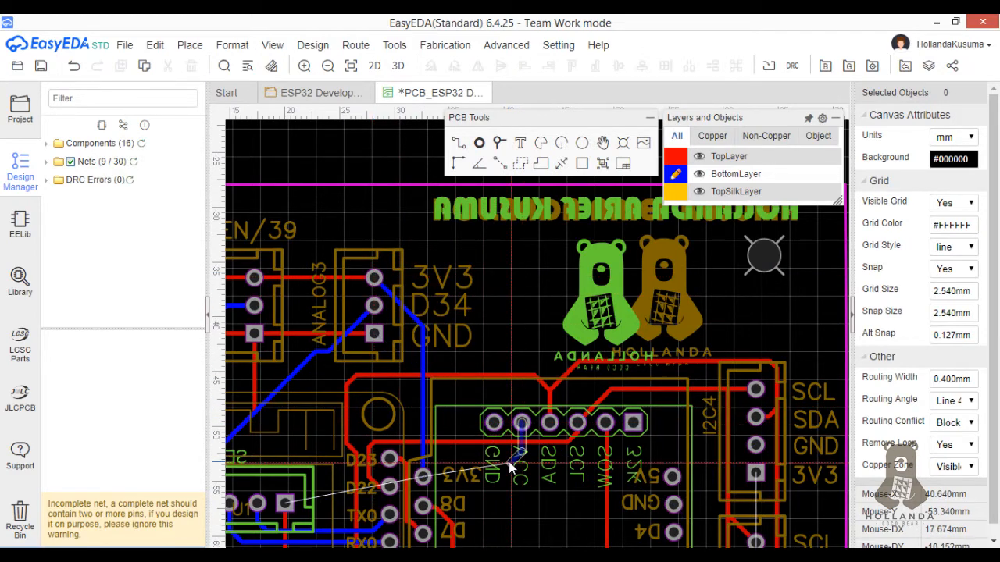
{"action": "left_click", "coordinate": [506, 388]}
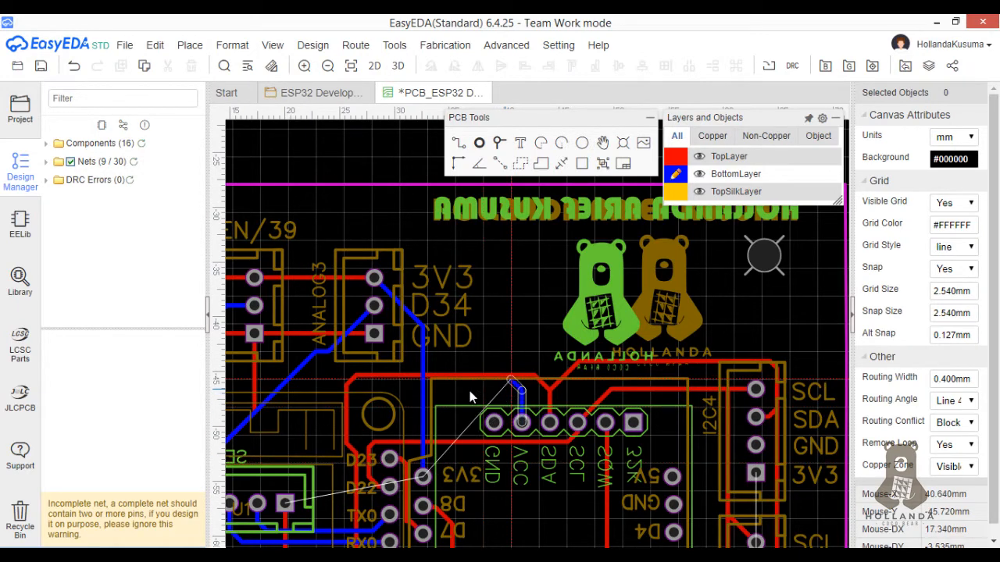
{"action": "left_click", "coordinate": [426, 408]}
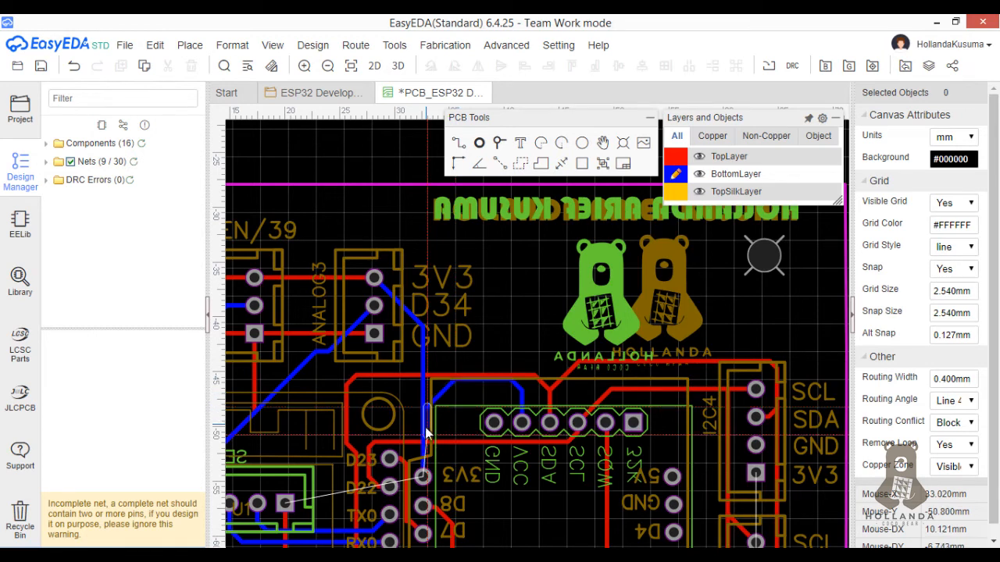
{"action": "scroll", "coordinate": [423, 429], "scroll_direction": "up", "scroll_amount": 3}
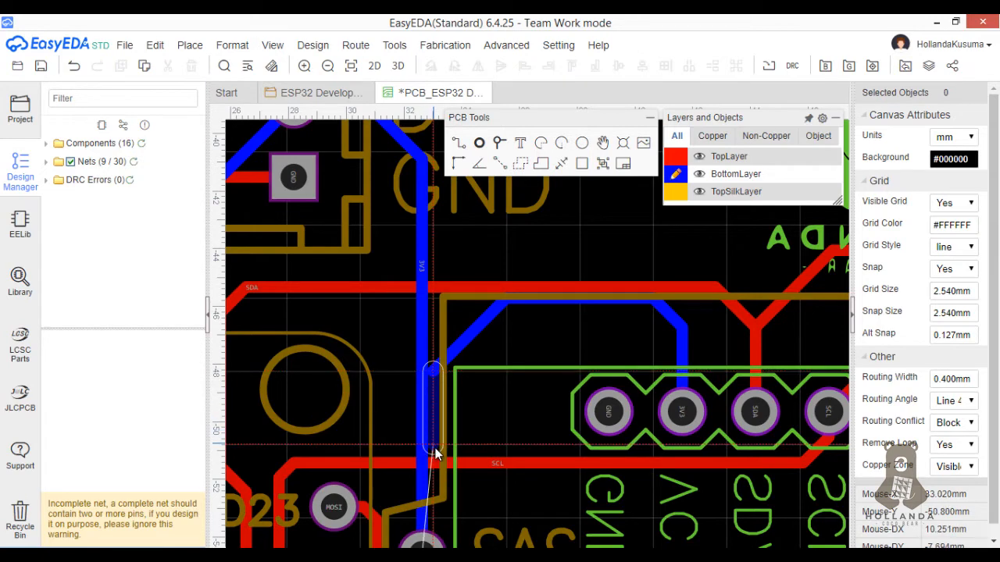
{"action": "scroll", "coordinate": [424, 477], "scroll_direction": "down", "scroll_amount": 1}
{"action": "left_click", "coordinate": [421, 532]}
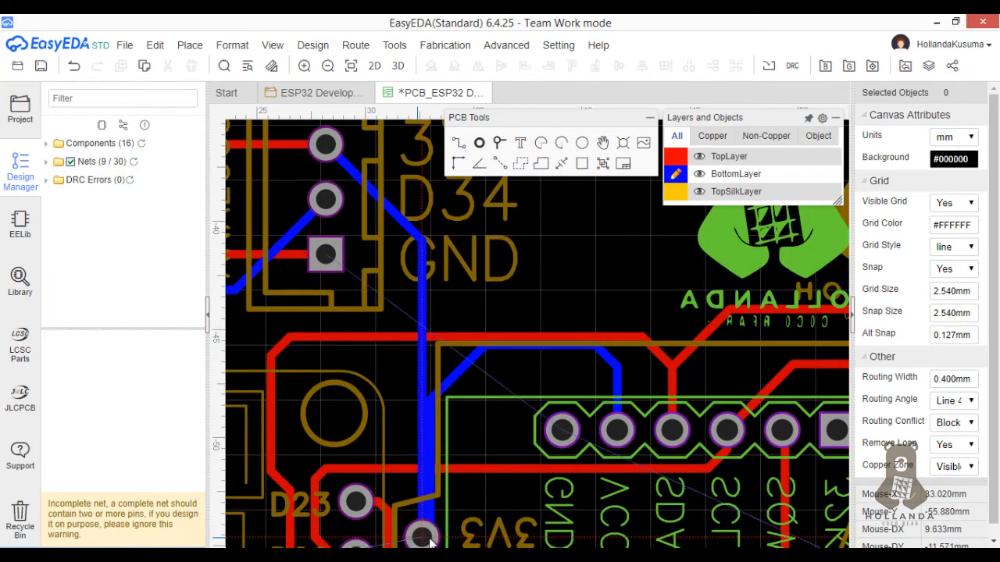
Delete the direct 3V3 track to ANALOG3 and reroute it on the bottom layer from ANALOG3's 3V3 pad into the VCC track
{"action": "left_click", "coordinate": [429, 413]}
{"action": "left_click", "coordinate": [422, 410]}
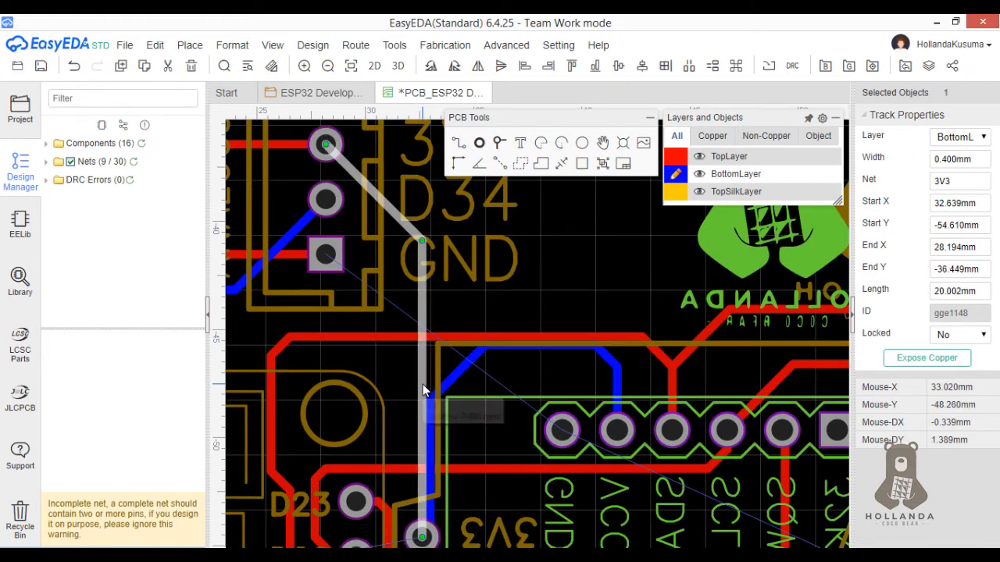
{"action": "key", "text": "Delete"}
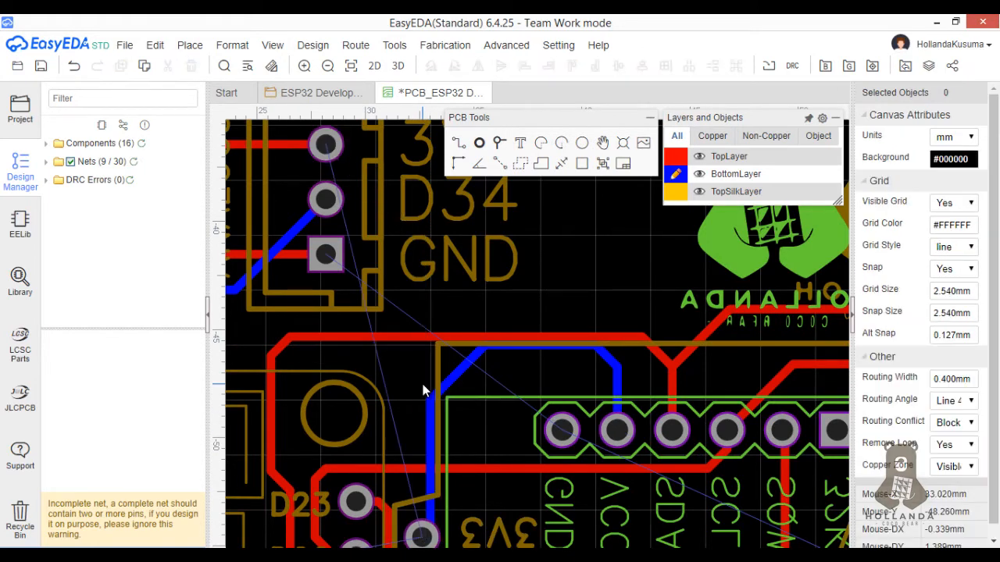
{"action": "key", "text": "w"}
{"action": "left_click", "coordinate": [342, 164]}
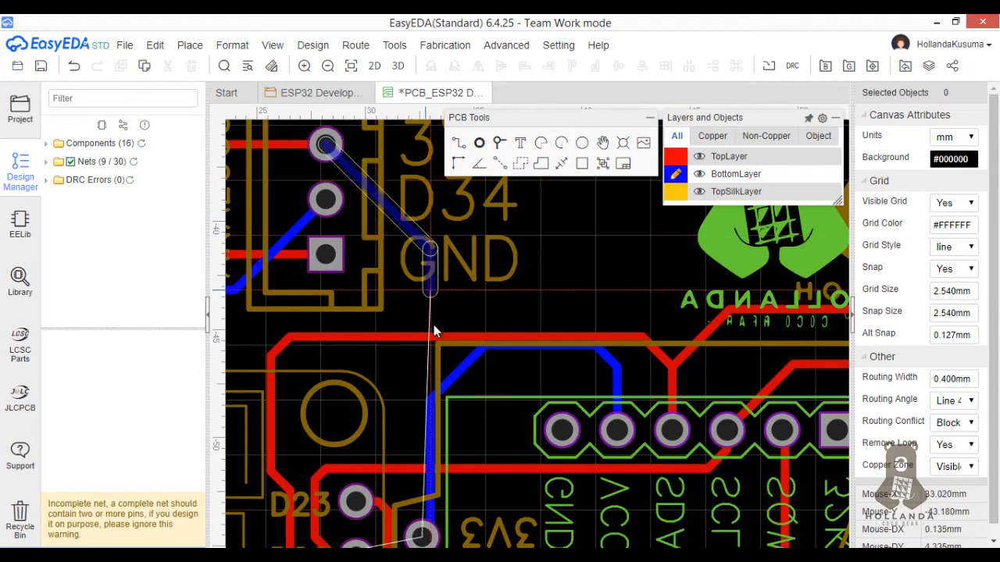
{"action": "left_click", "coordinate": [432, 402]}
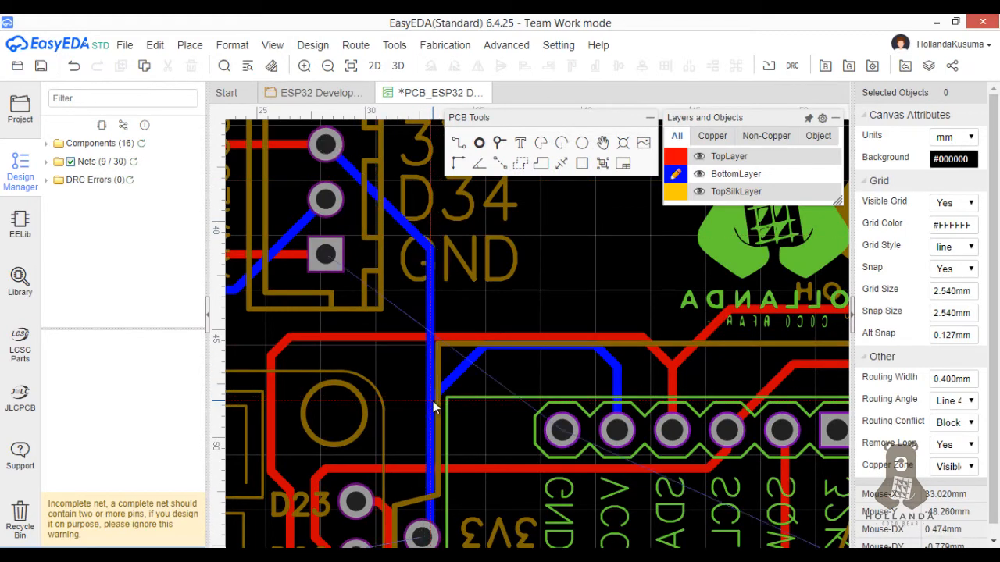
{"action": "right_click", "coordinate": [391, 290]}
Route a bottom-layer track from SERIAL0's square pad above D23 into the vertical 3V3 track
{"action": "scroll", "coordinate": [478, 453], "scroll_direction": "down", "scroll_amount": 1}
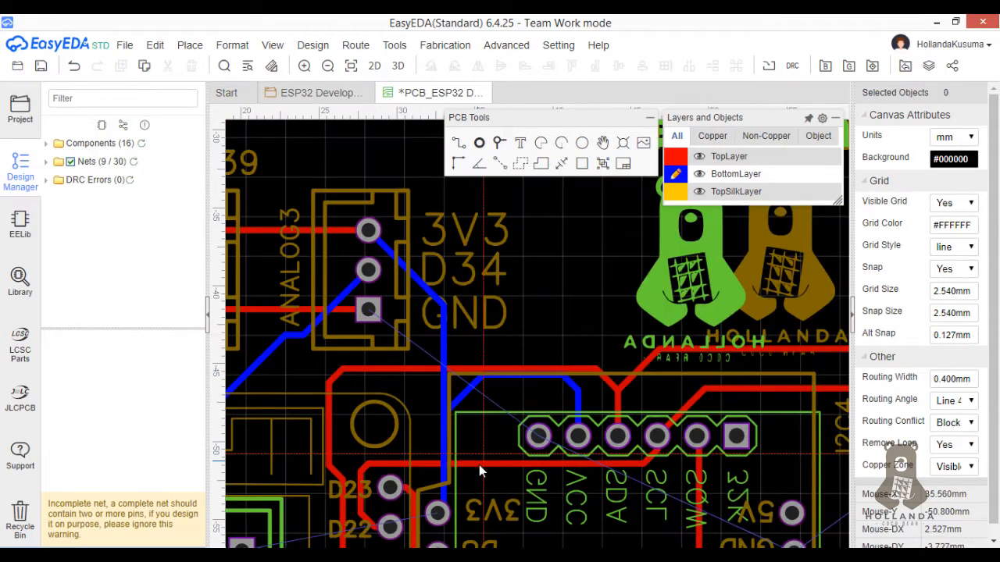
{"action": "right_click_drag", "start_coordinate": [479, 465], "coordinate": [580, 357]}
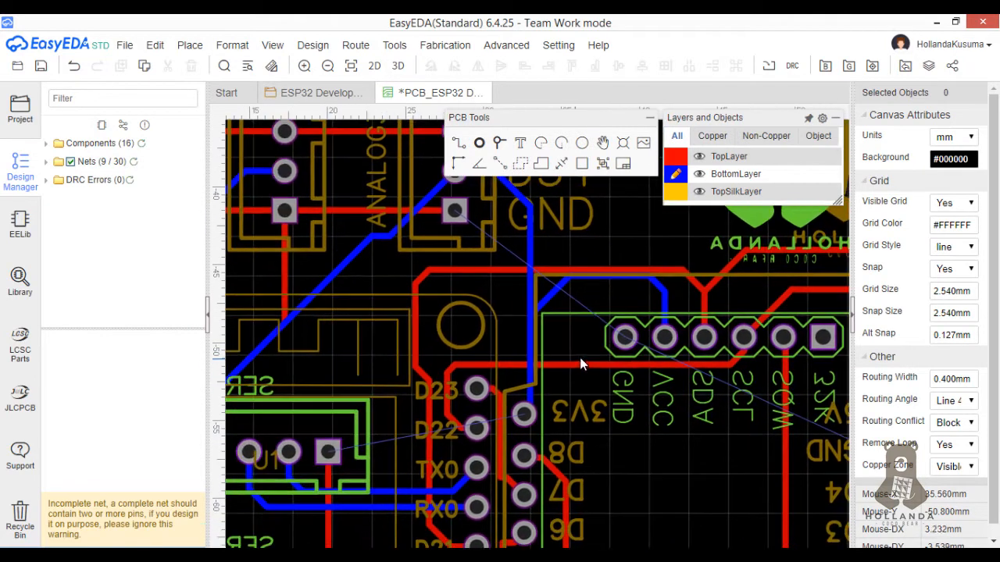
{"action": "left_click", "coordinate": [339, 449]}
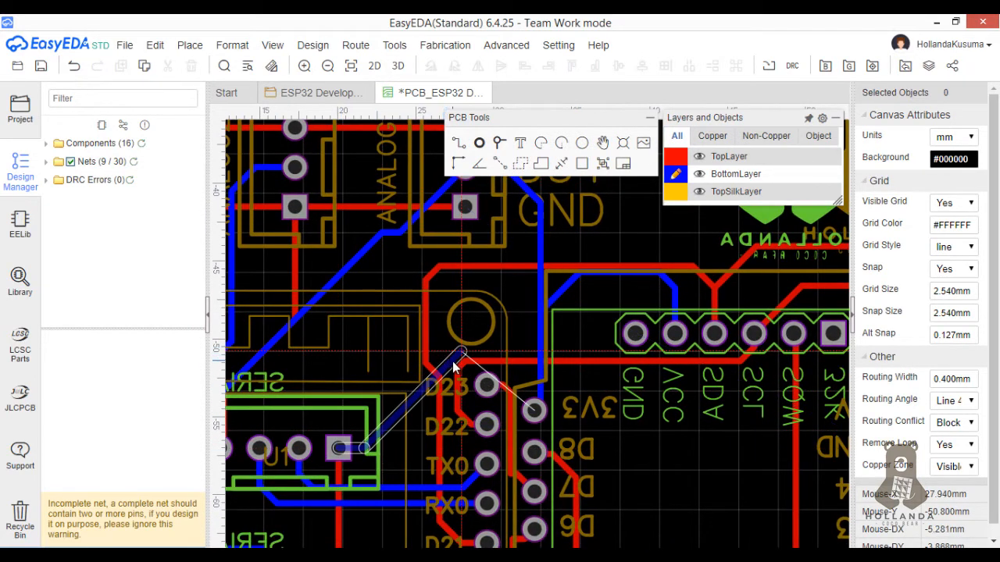
{"action": "left_click", "coordinate": [466, 357]}
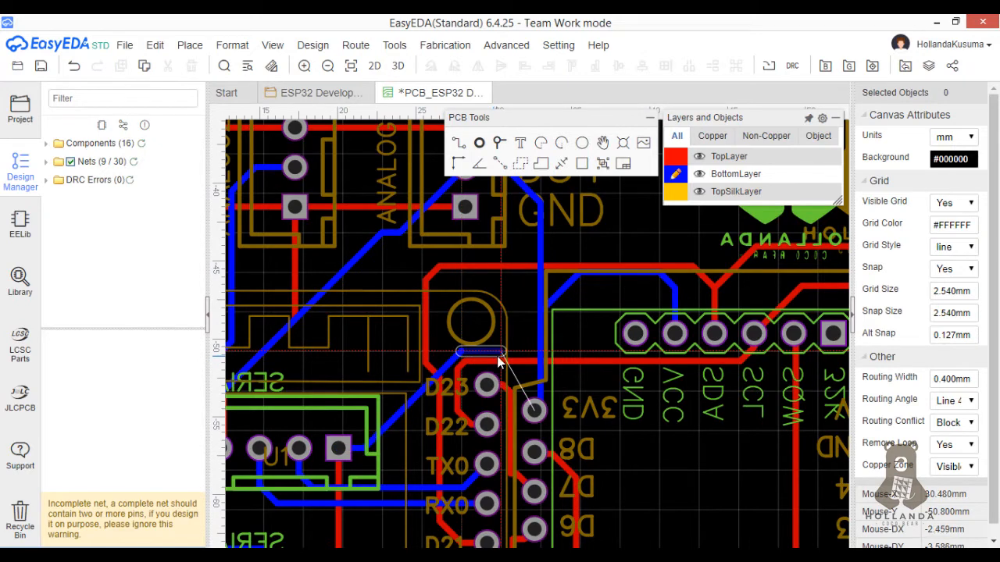
{"action": "left_click", "coordinate": [539, 377]}
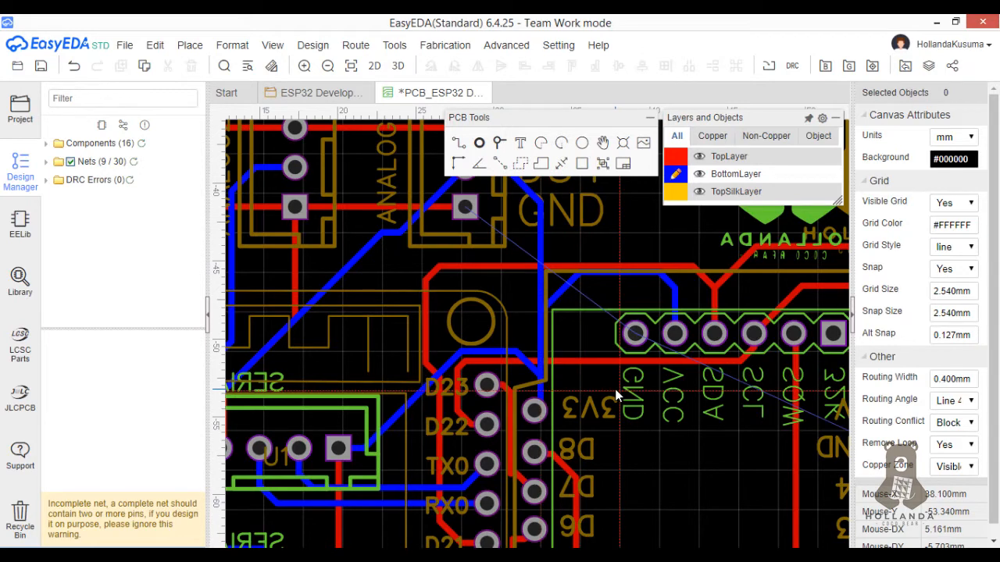
Route a bottom-layer track from the GND pad between 5V and D4 to the six-pin header's GND pad
{"action": "right_click_drag", "start_coordinate": [633, 406], "coordinate": [506, 405]}
{"action": "left_click", "coordinate": [762, 451]}
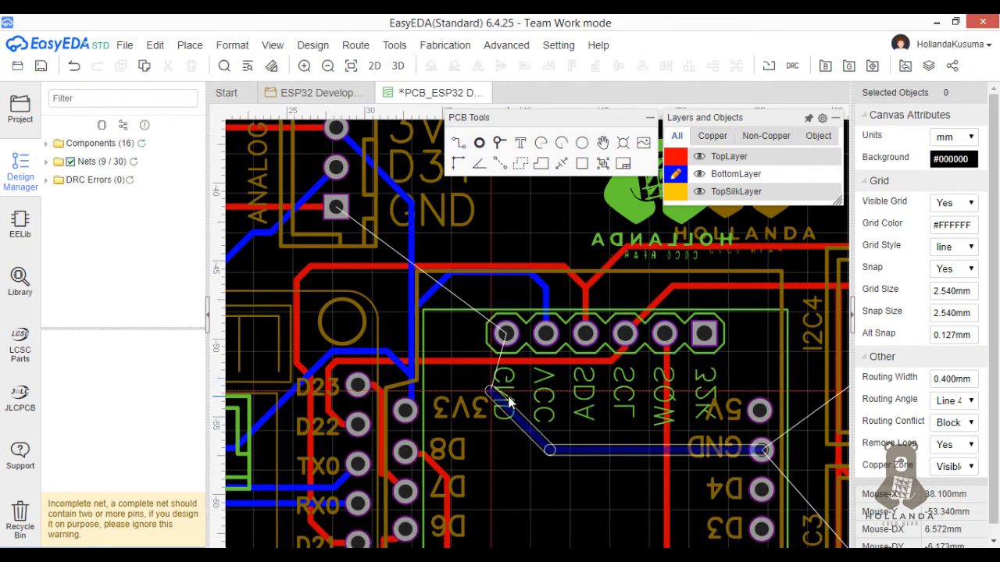
{"action": "left_click", "coordinate": [505, 336]}
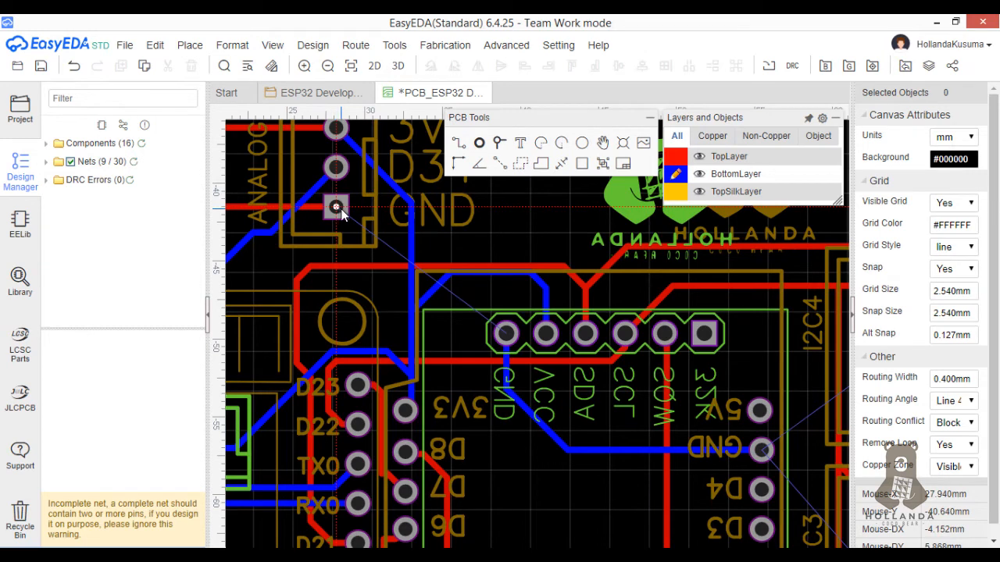
Route GND from the pad between 5V and D4 around the six-pin header on the bottom layer, switching to the top layer to reach ANALOG3's GND pad
{"action": "left_click", "coordinate": [777, 441]}
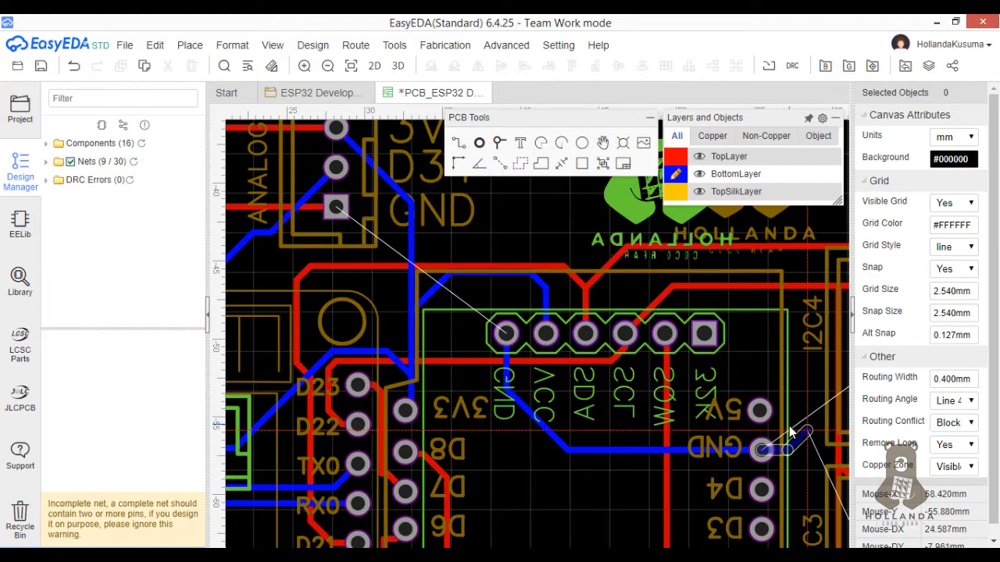
{"action": "left_click", "coordinate": [790, 441]}
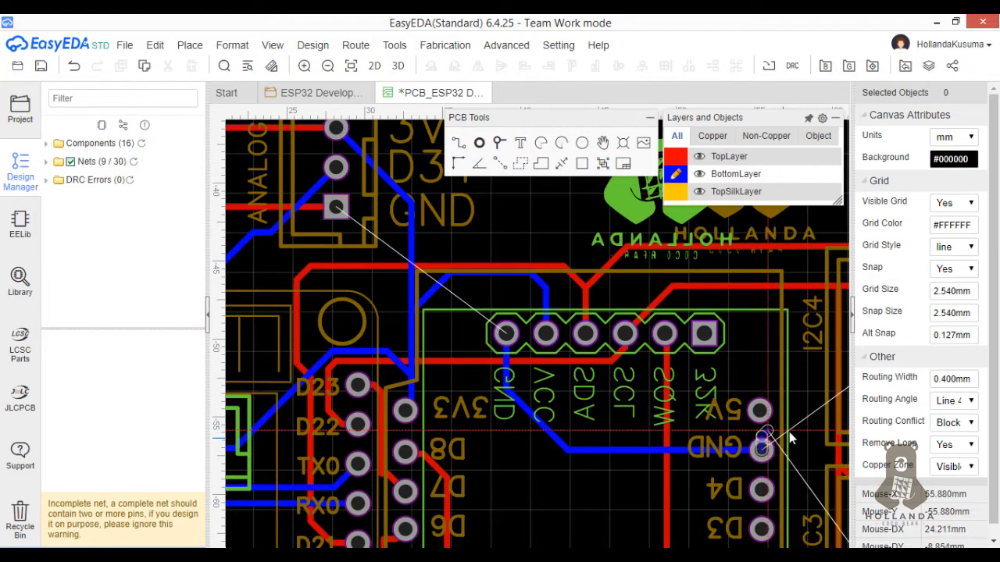
{"action": "left_click", "coordinate": [766, 230]}
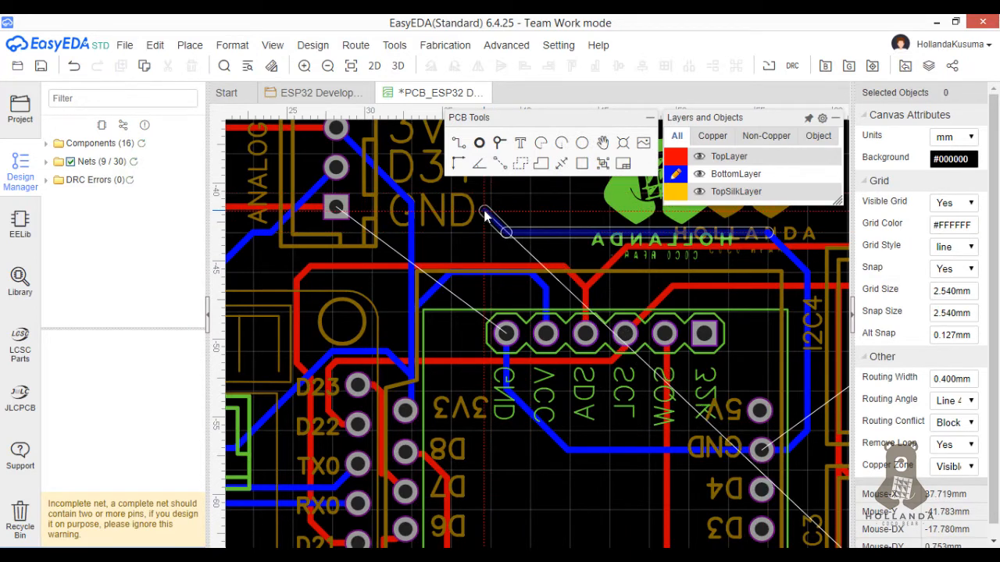
{"action": "left_click", "coordinate": [676, 156]}
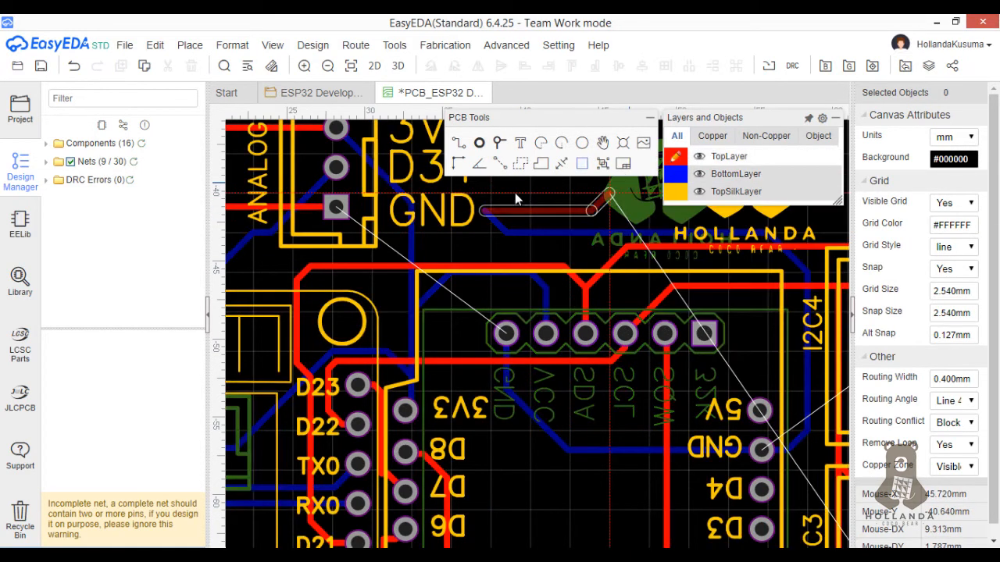
{"action": "left_click", "coordinate": [336, 207]}
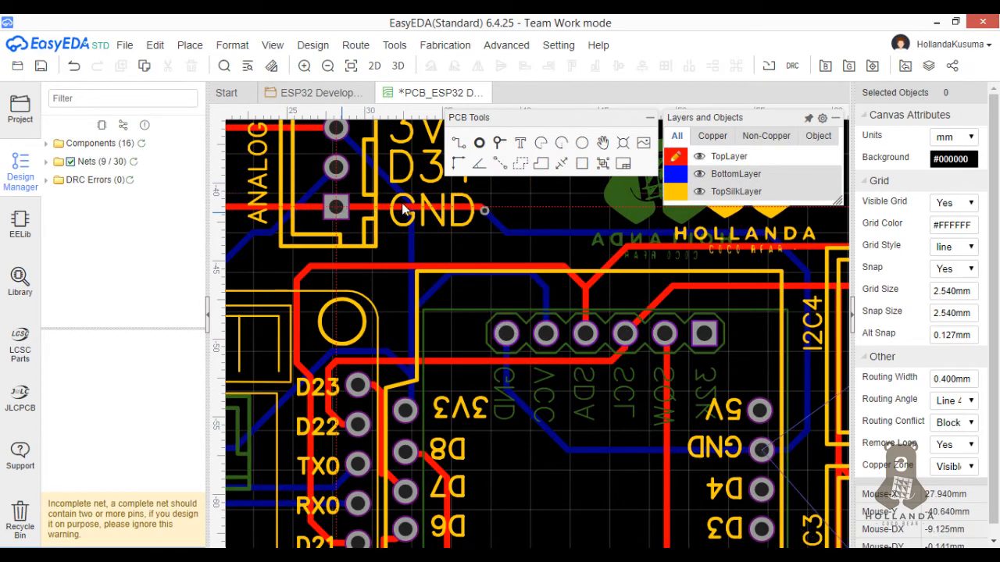
Set the diameter of the via on ANALOG3's GND track to 0.750 mm
{"action": "scroll", "coordinate": [474, 202], "scroll_direction": "up", "scroll_amount": 3}
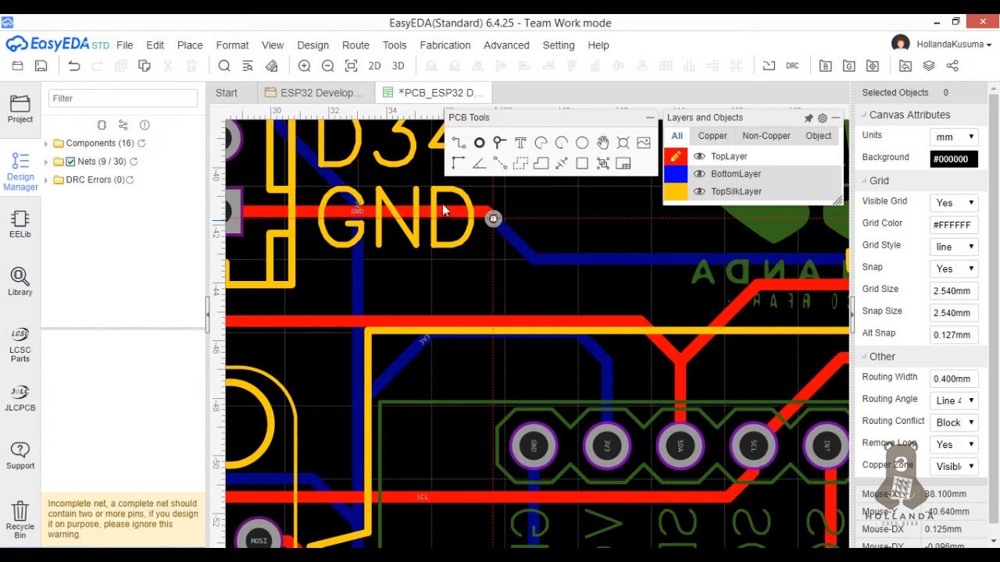
{"action": "left_click", "coordinate": [494, 218]}
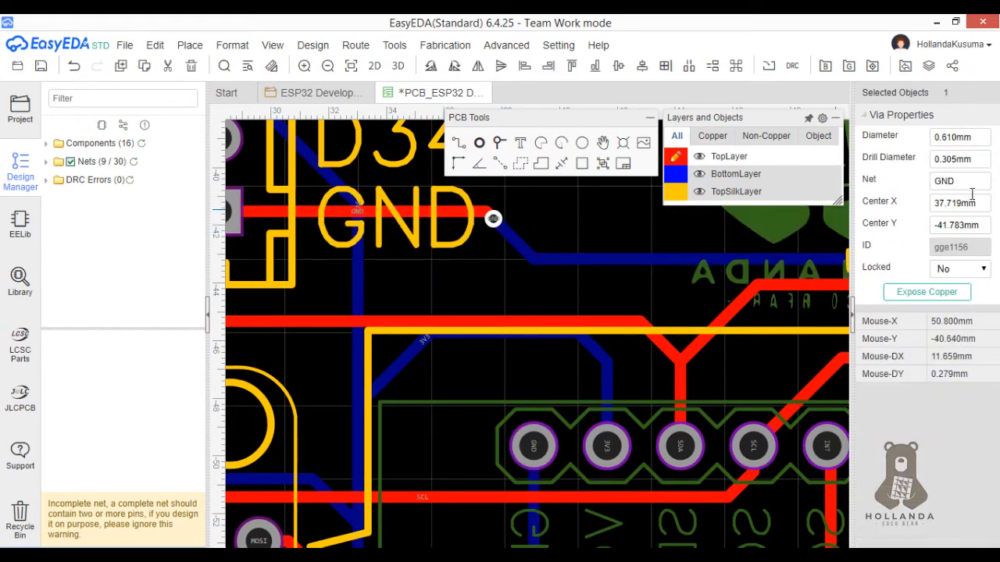
{"action": "left_click", "coordinate": [950, 139]}
{"action": "key", "text": "Return"}
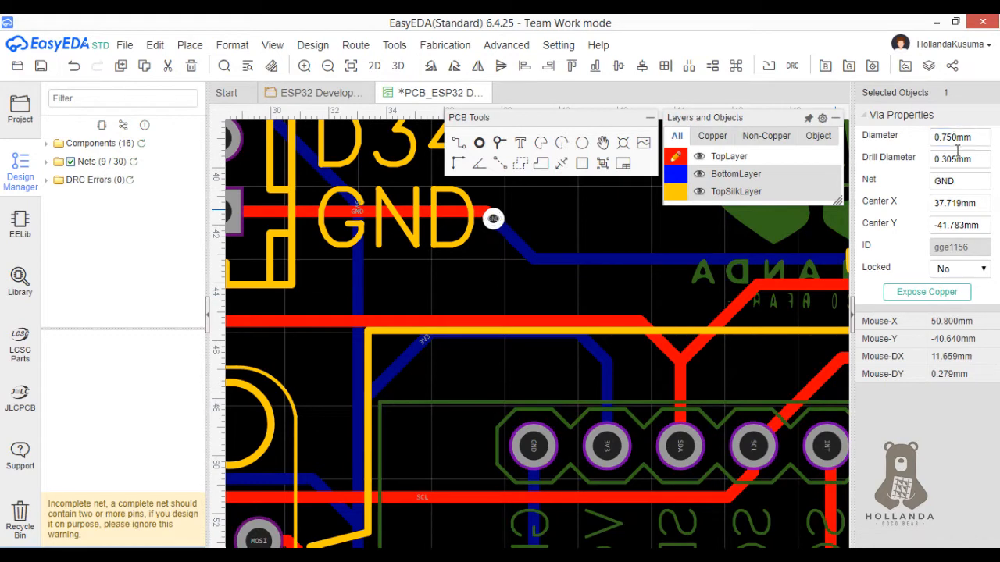
{"action": "left_click", "coordinate": [553, 222]}
Route a bottom-layer track from I2C4's GND pad into the vertical GND track beside it
{"action": "scroll", "coordinate": [547, 217], "scroll_direction": "down", "scroll_amount": 1}
{"action": "scroll", "coordinate": [545, 222], "scroll_direction": "down", "scroll_amount": 1}
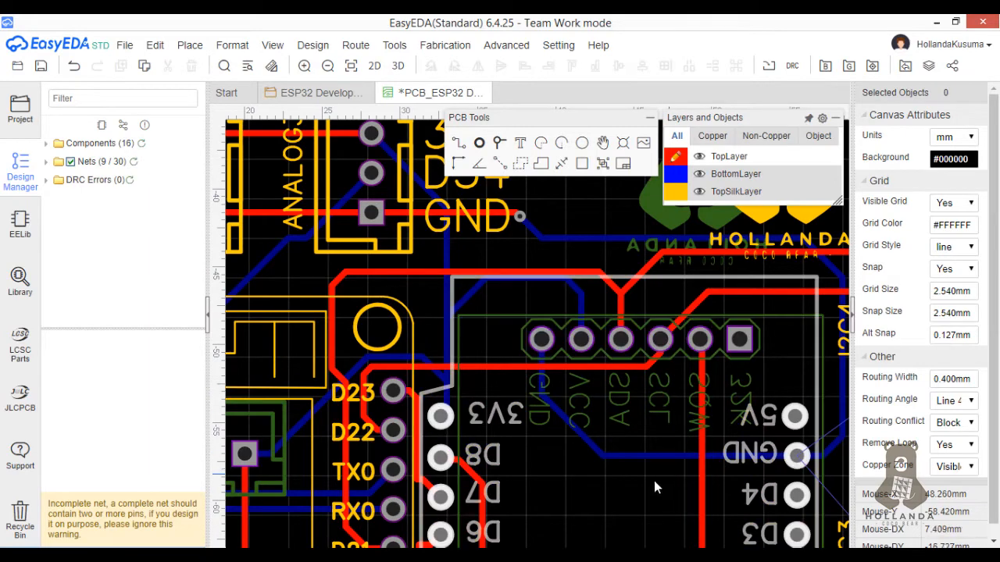
{"action": "right_click_drag", "start_coordinate": [653, 484], "coordinate": [312, 406]}
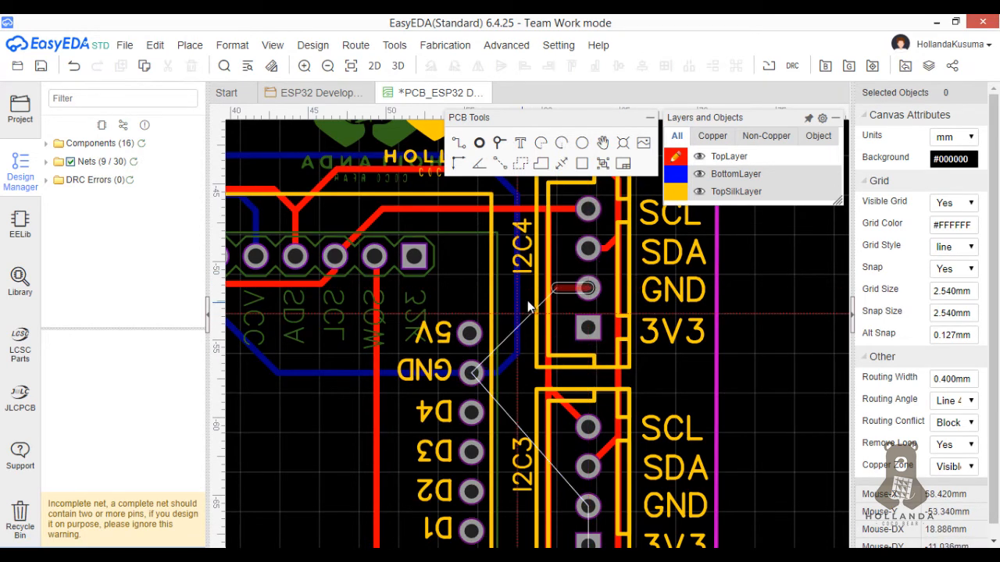
{"action": "key", "text": "b"}
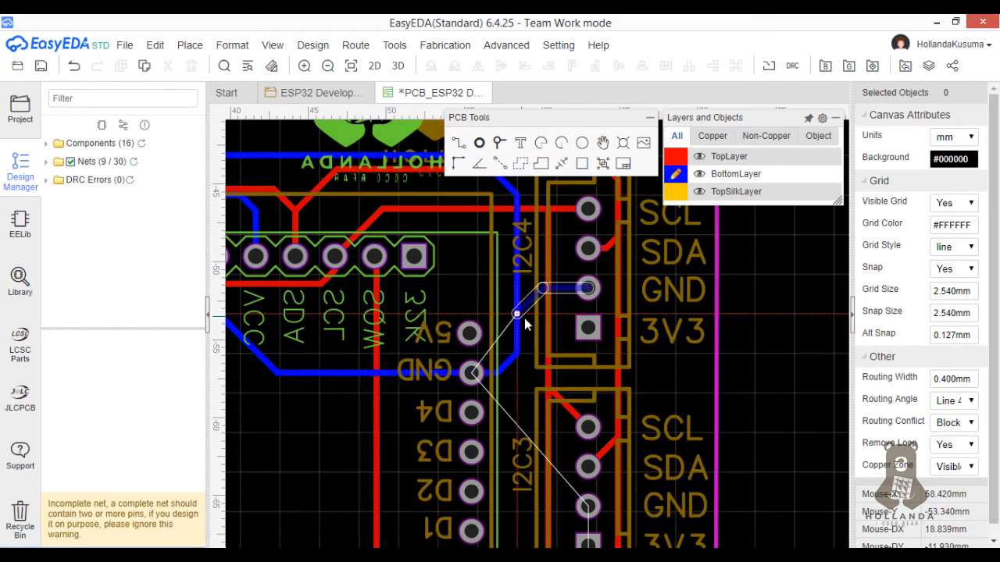
{"action": "left_click", "coordinate": [522, 316]}
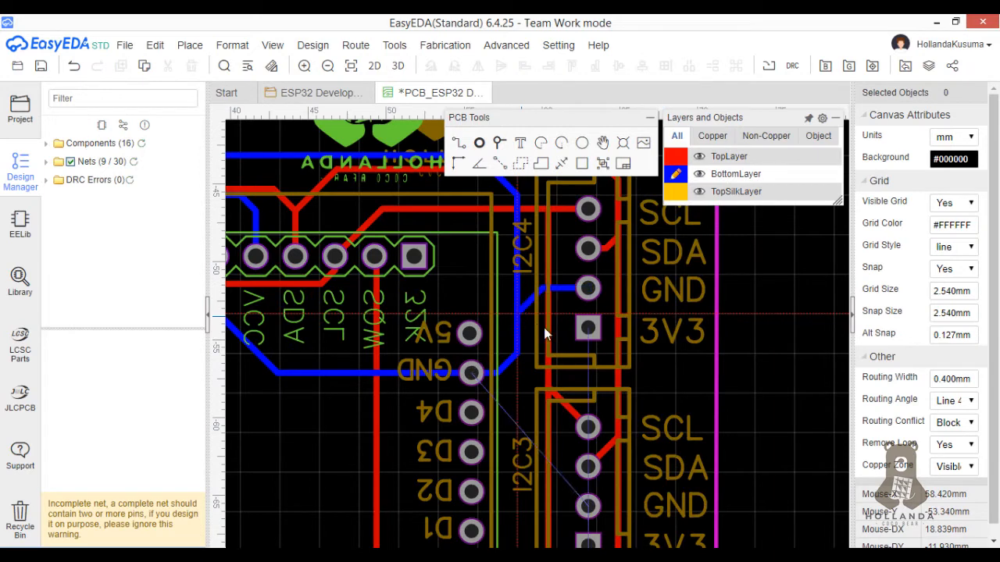
Route a bottom-layer track from I2C4's 3V3 pad down to I2C3's 3V3 pad, passing outside the connector pins
{"action": "left_click", "coordinate": [594, 333]}
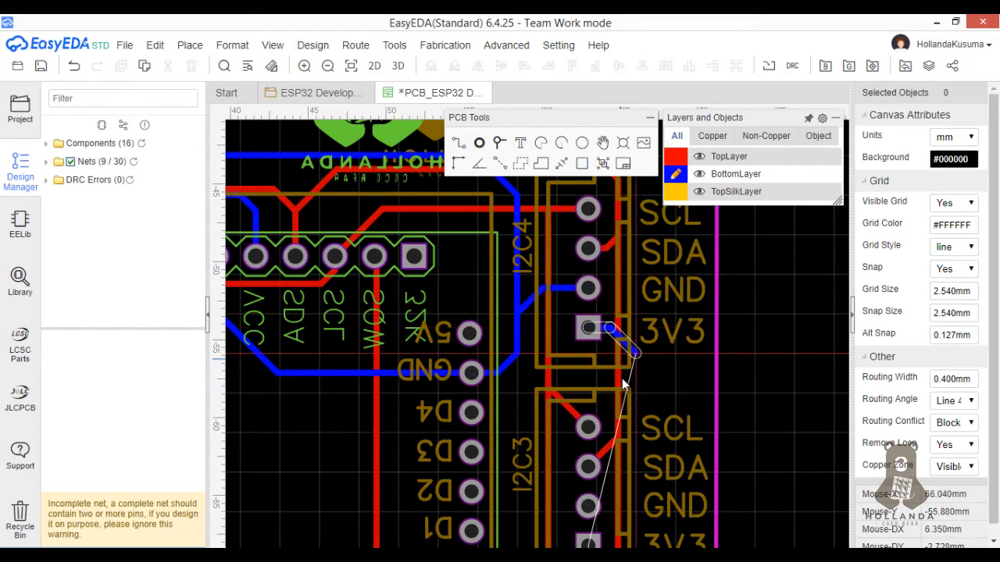
{"action": "right_click_drag", "start_coordinate": [631, 518], "coordinate": [621, 357]}
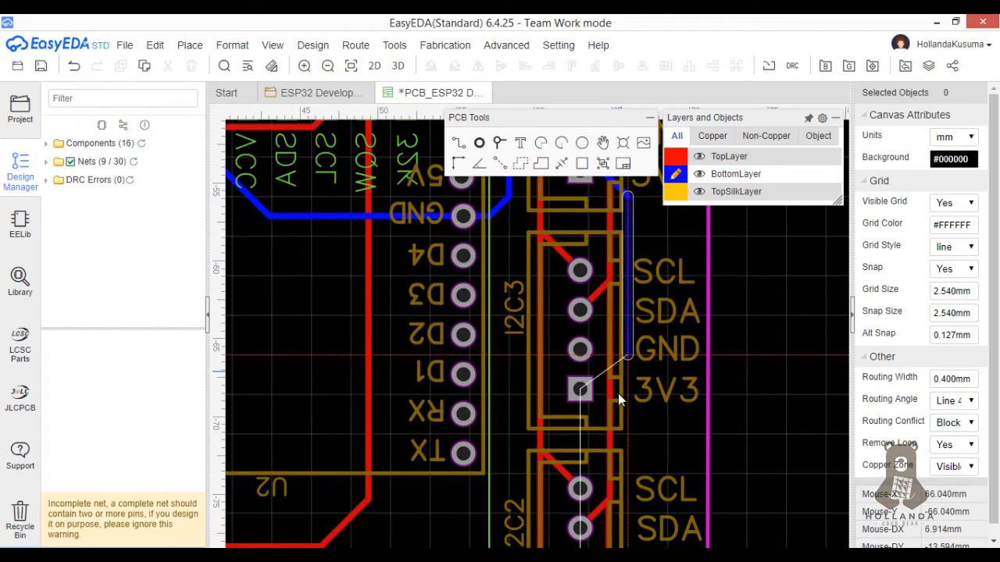
{"action": "left_click", "coordinate": [595, 384]}
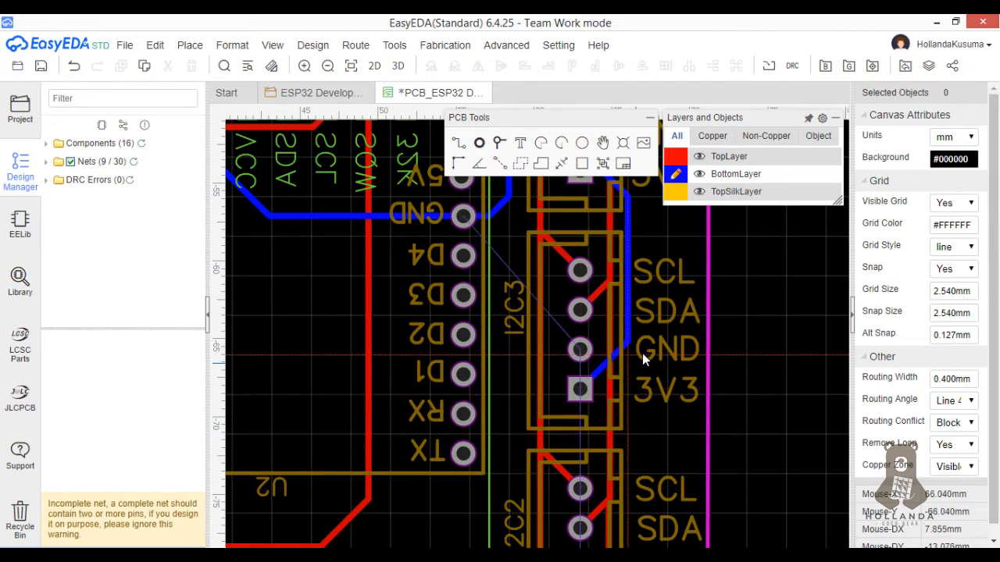
Route bottom-layer tracks from the 3V3 pads of I2C2 and I2C1 up into the vertical 3V3 track
{"action": "right_click_drag", "start_coordinate": [608, 450], "coordinate": [550, 309]}
{"action": "left_click", "coordinate": [522, 465]}
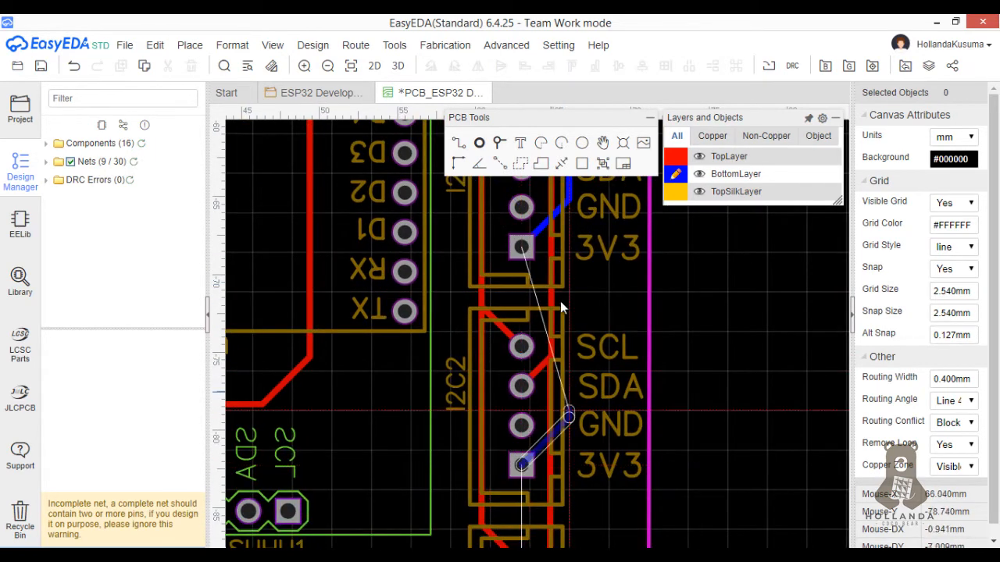
{"action": "left_click", "coordinate": [571, 200]}
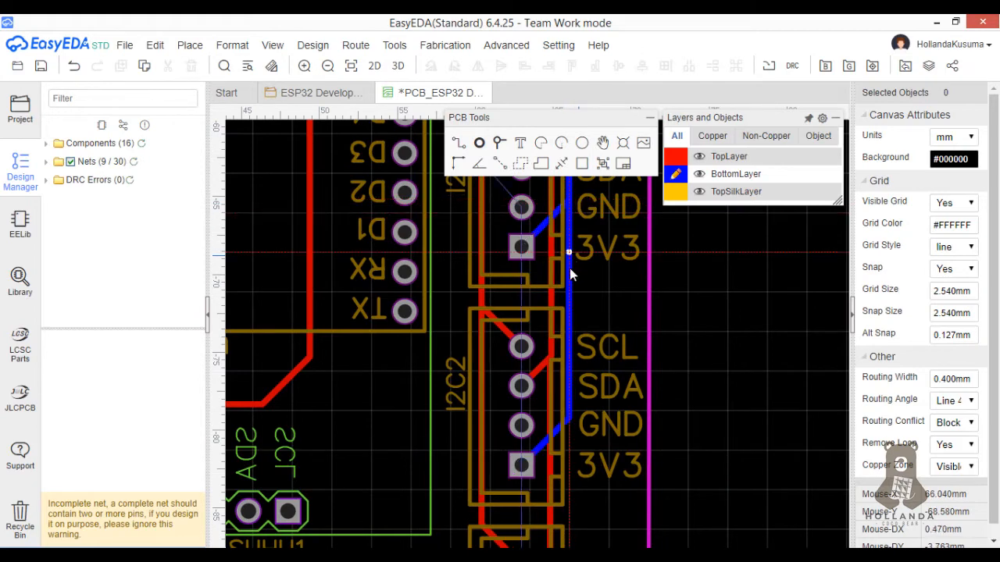
{"action": "scroll", "coordinate": [574, 258], "scroll_direction": "down", "scroll_amount": 3}
{"action": "left_click", "coordinate": [554, 472]}
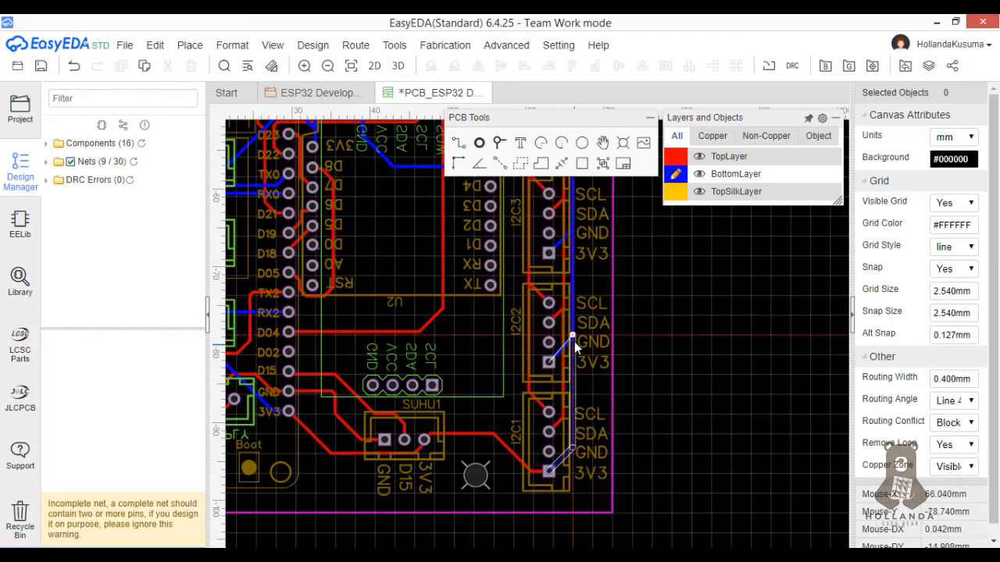
{"action": "left_click", "coordinate": [574, 341]}
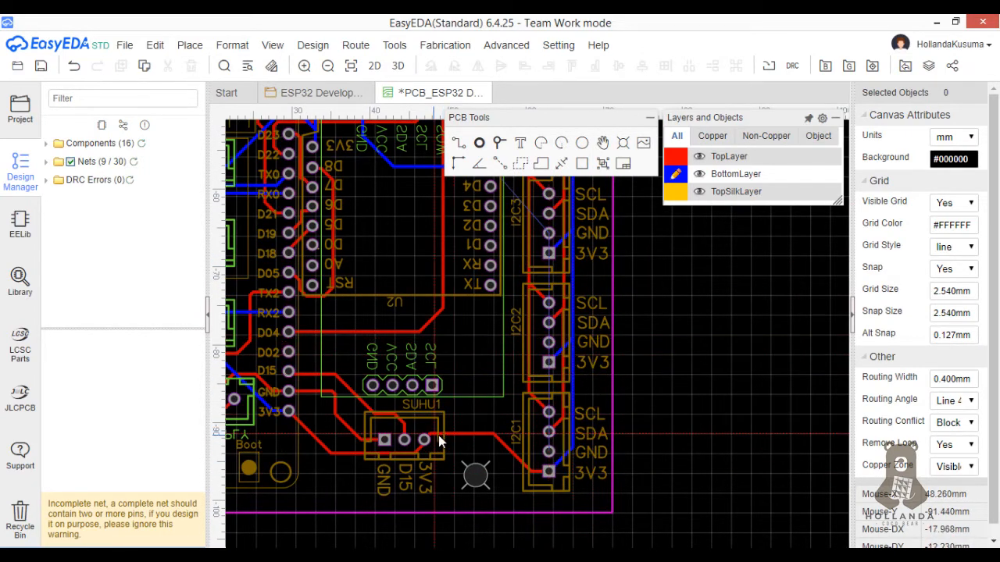
Route a bottom-layer track from I2C1's GND pad up past I2C2 and I2C3 into the existing GND track near I2C4
{"action": "left_click", "coordinate": [533, 449]}
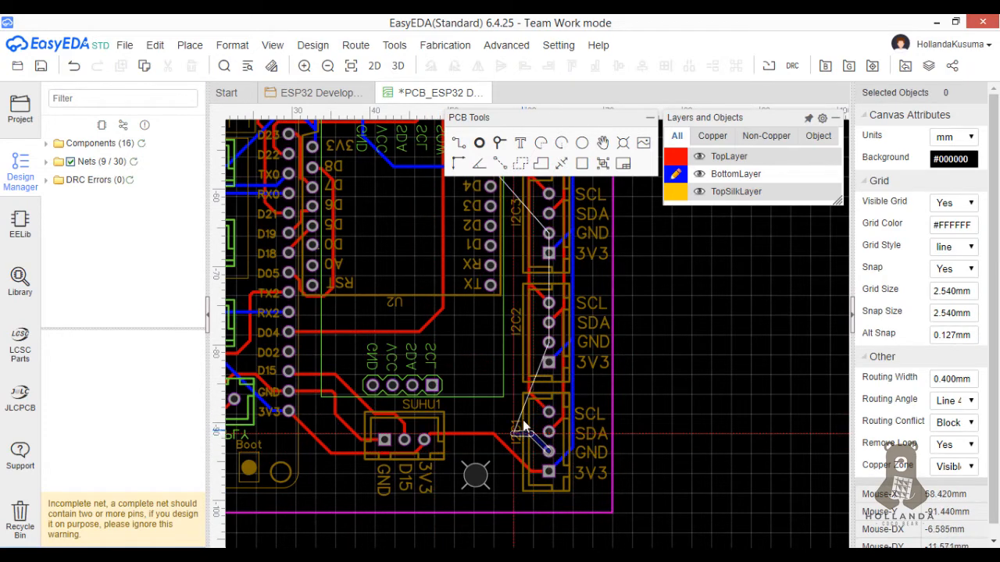
{"action": "scroll", "coordinate": [527, 375], "scroll_direction": "up", "scroll_amount": 2}
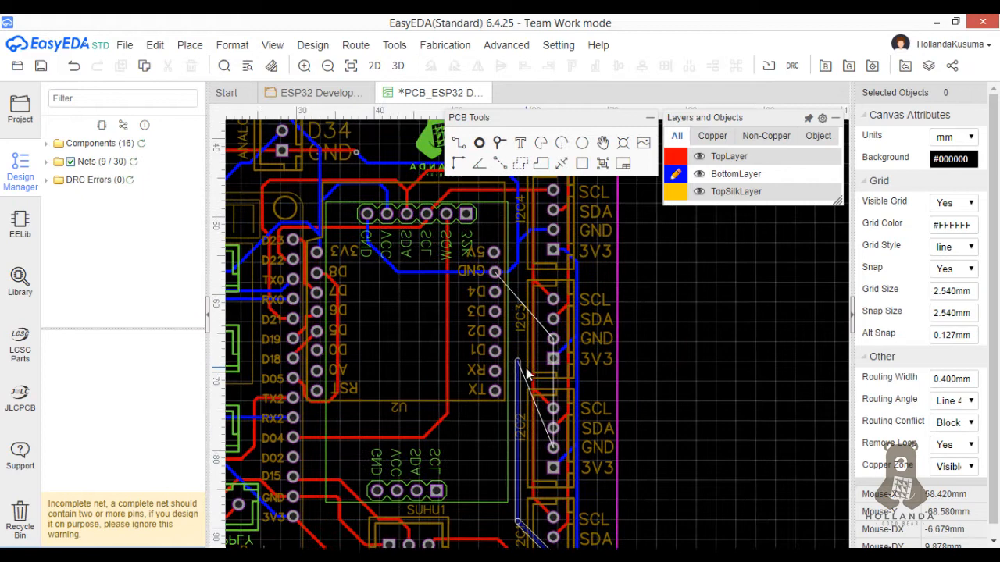
{"action": "left_click", "coordinate": [517, 261]}
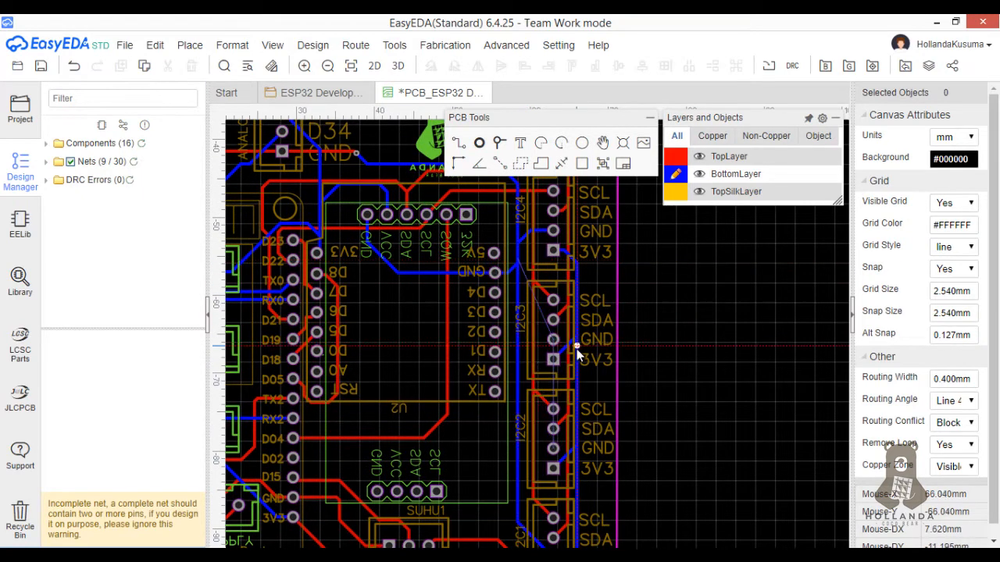
Route bottom-layer tracks from the GND pads of I2C3 and I2C2 into the vertical GND track
{"action": "left_click", "coordinate": [553, 339]}
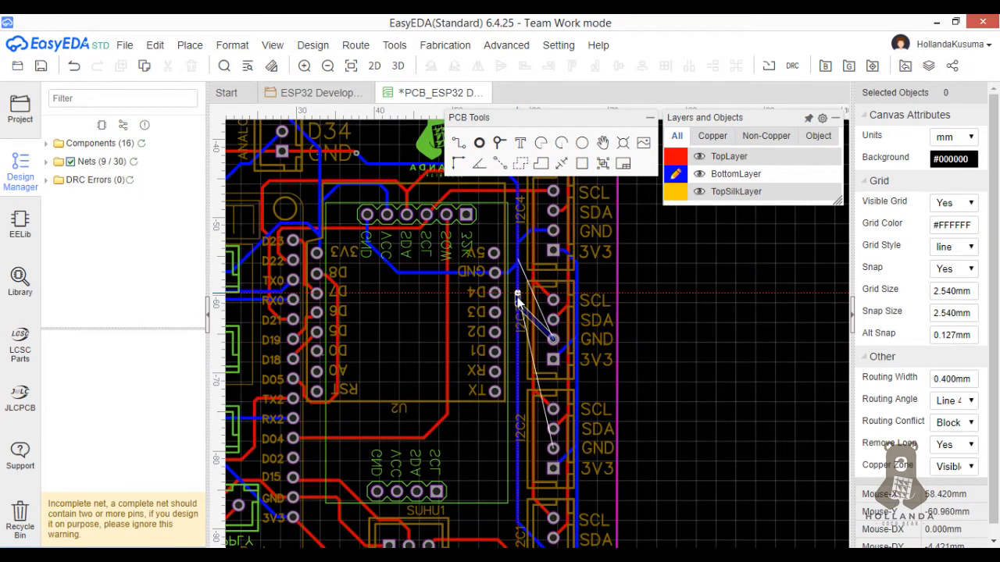
{"action": "key", "text": "Escape"}
{"action": "left_click", "coordinate": [553, 448]}
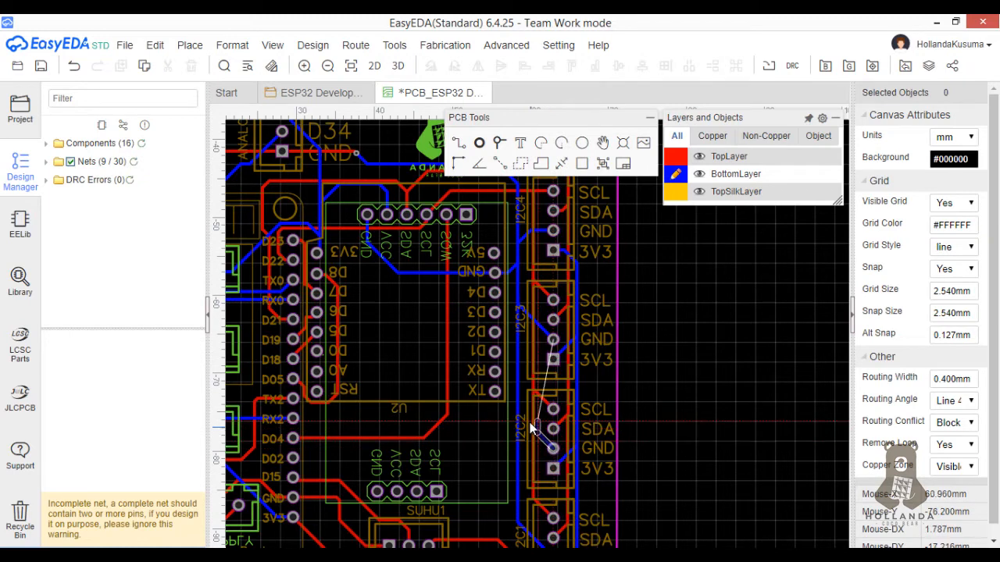
{"action": "left_click", "coordinate": [521, 412]}
Place a text on the BottomSilkLayer above the SERIAL0 connector, near the analog connectors
{"action": "scroll", "coordinate": [544, 422], "scroll_direction": "down", "scroll_amount": 2}
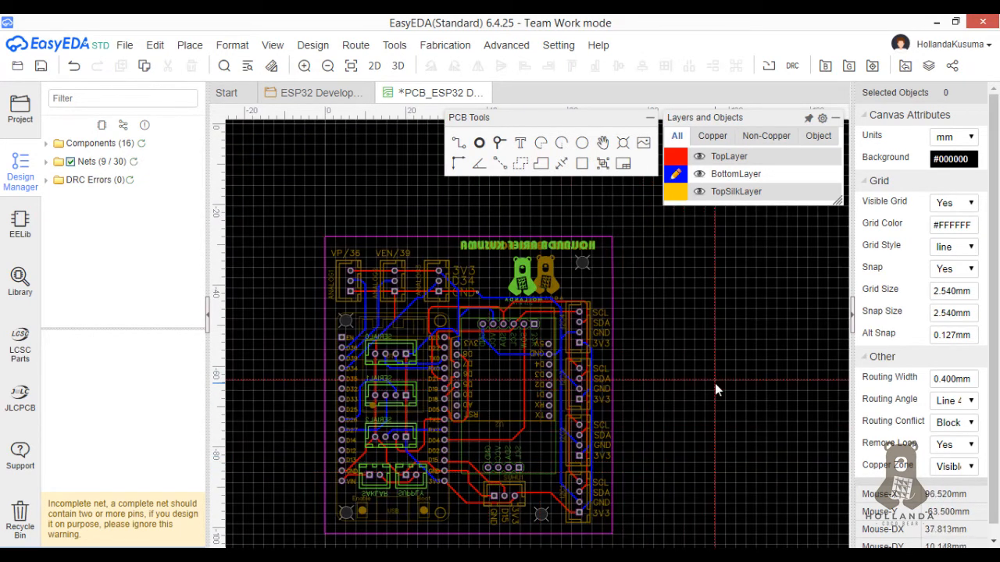
{"action": "scroll", "coordinate": [385, 345], "scroll_direction": "up", "scroll_amount": 3}
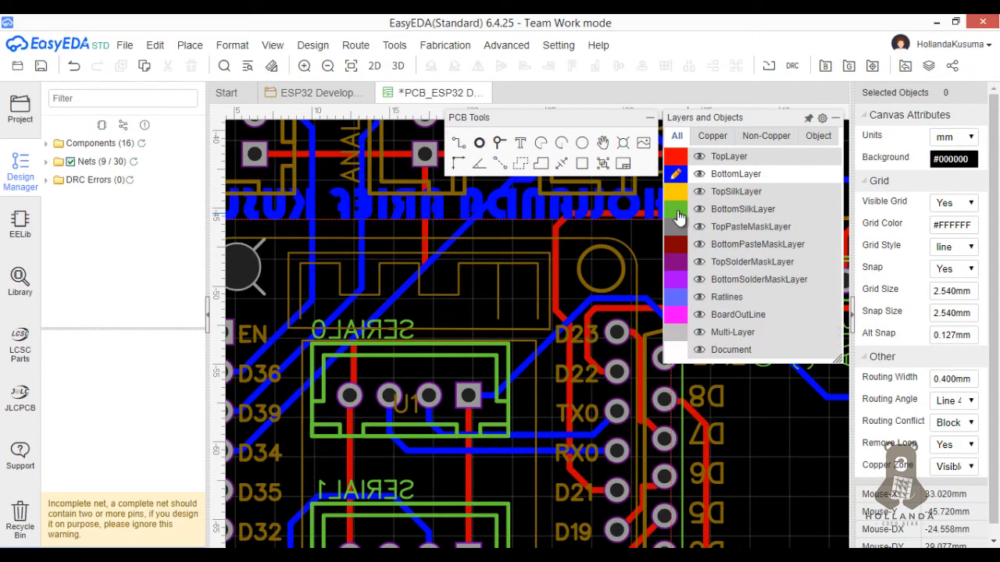
{"action": "left_click", "coordinate": [677, 210]}
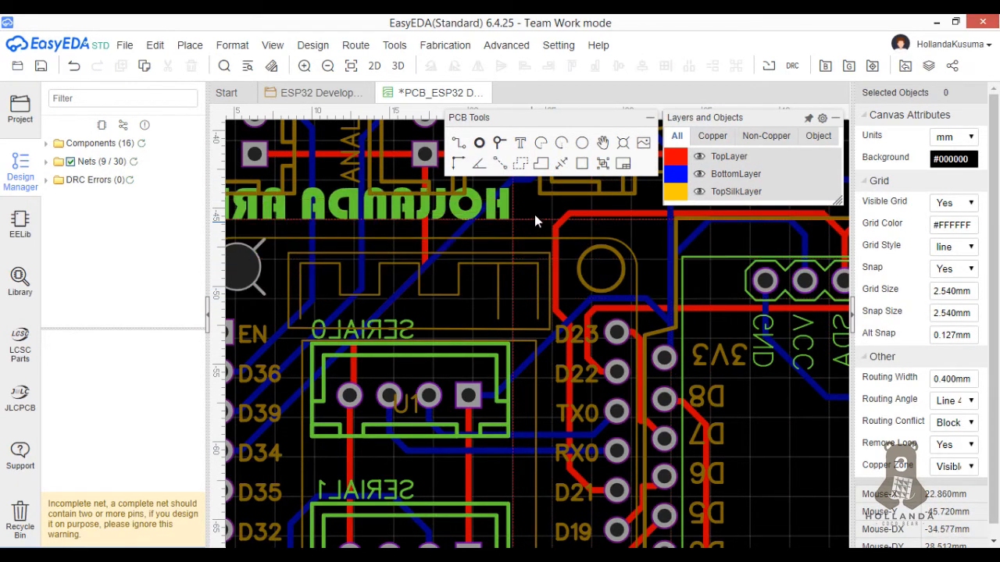
{"action": "left_click", "coordinate": [533, 207]}
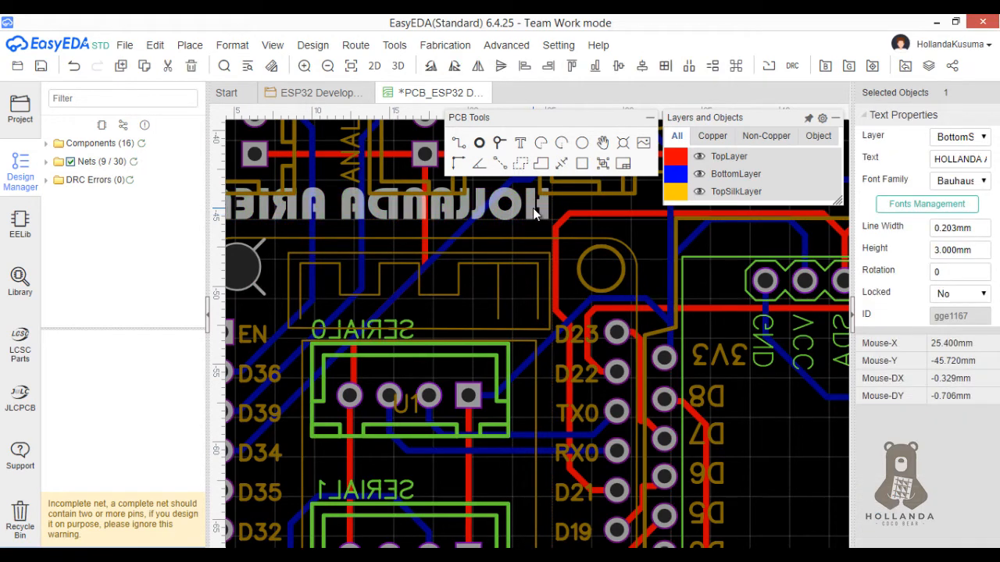
Set the placed text's font family to Default and its height to 1.5 mm
{"action": "scroll", "coordinate": [390, 205], "scroll_direction": "down", "scroll_amount": 2}
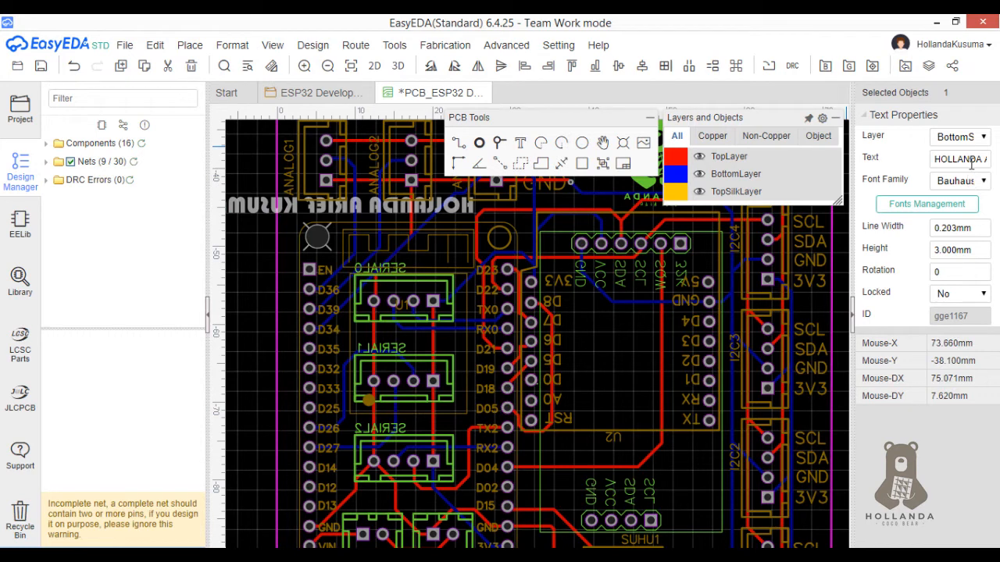
{"action": "left_click", "coordinate": [983, 182]}
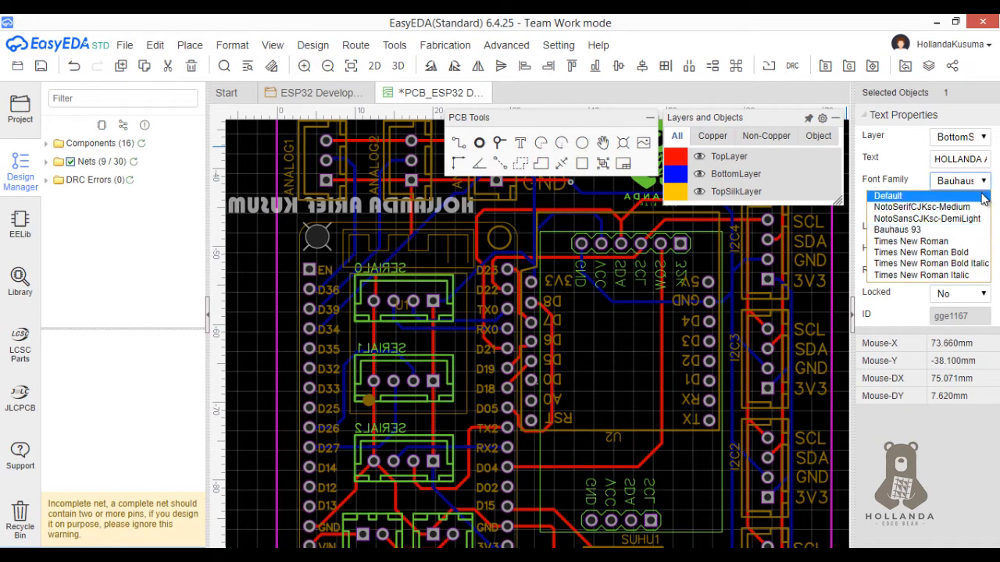
{"action": "left_click", "coordinate": [982, 195]}
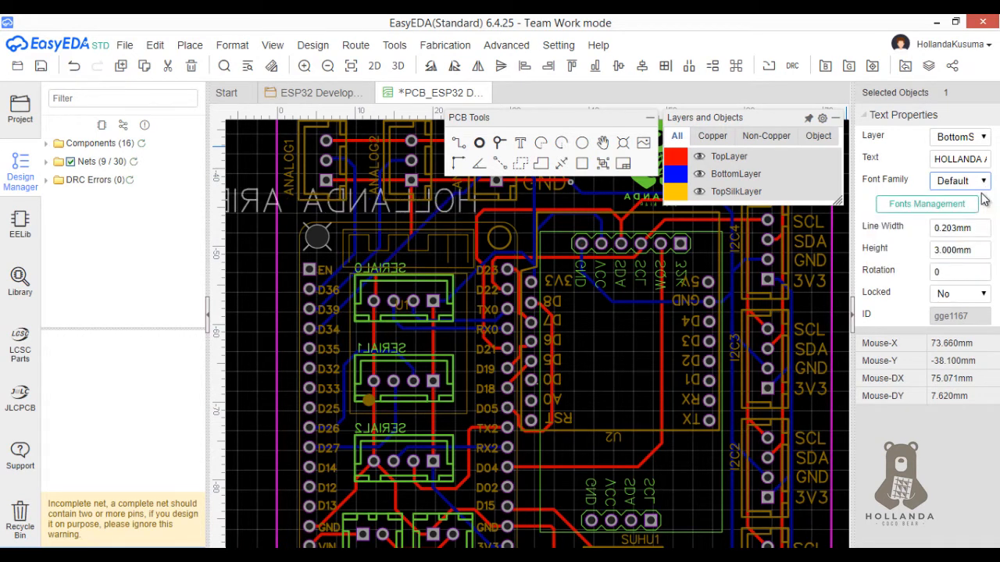
{"action": "left_click", "coordinate": [972, 248]}
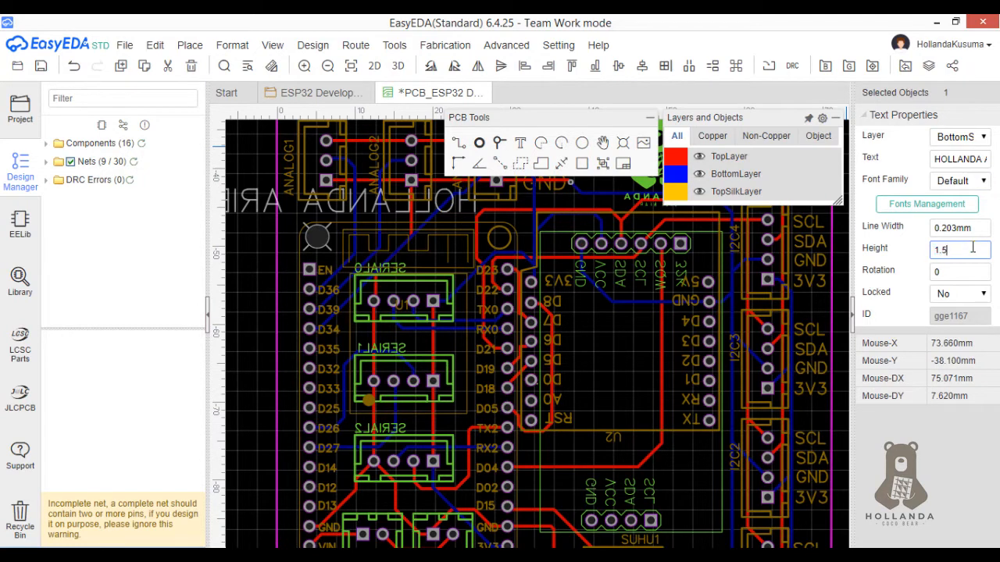
{"action": "key", "text": "Return"}
Change the content of the placed bottom silkscreen text to 3V3
{"action": "left_click", "coordinate": [943, 162]}
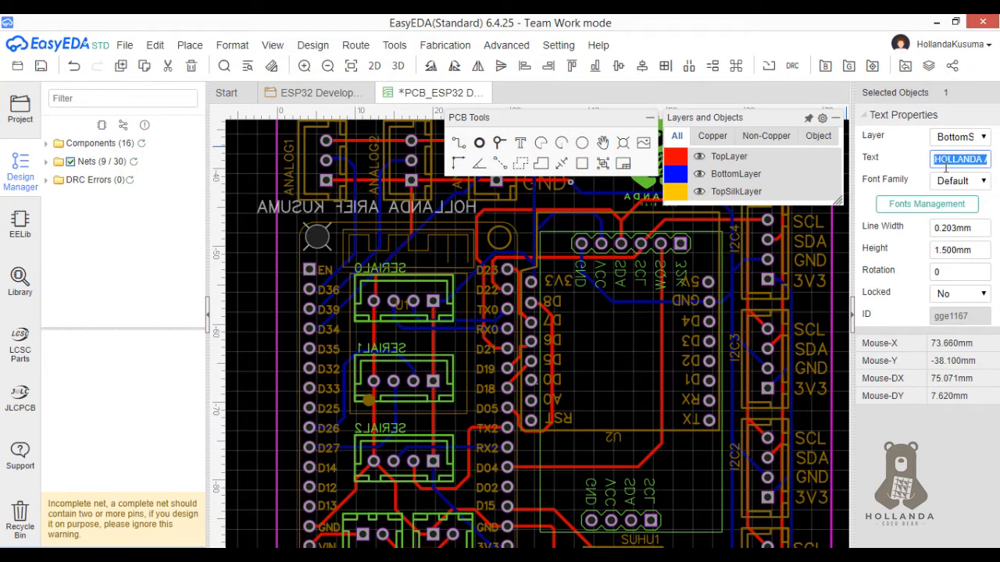
{"action": "type", "text": "3V3"}
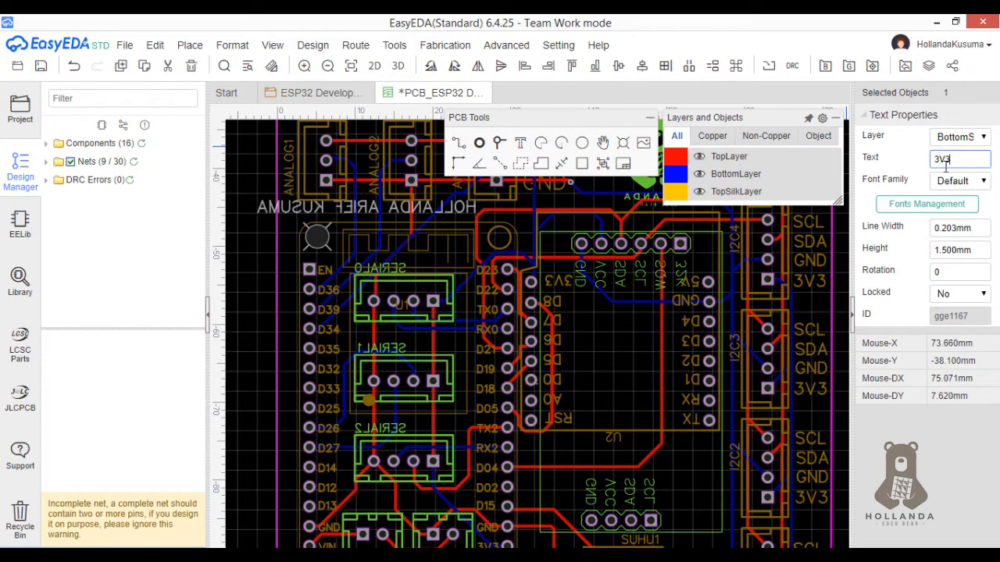
{"action": "key", "text": "Return"}
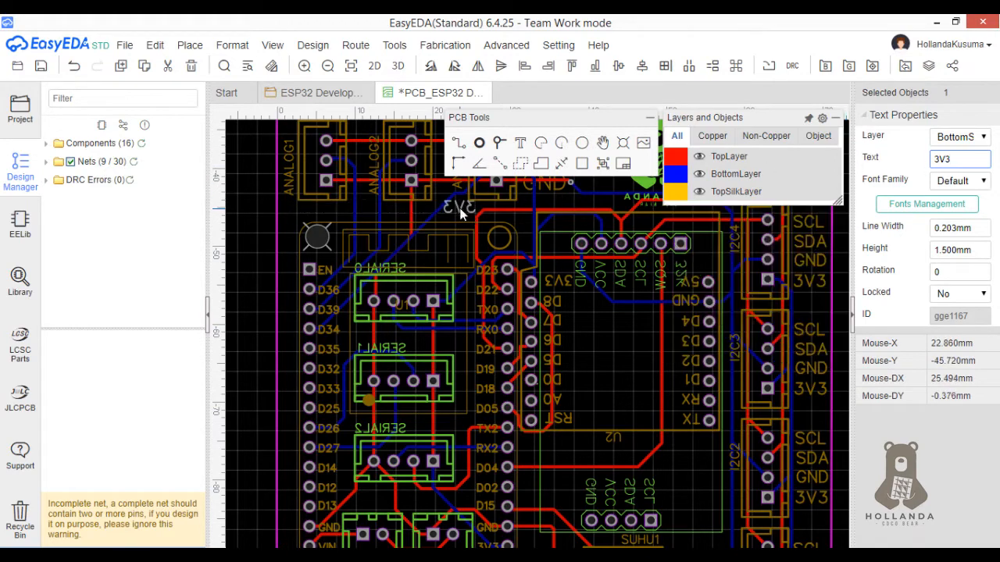
Rotate the bottom silkscreen 3V3 text to 90 degrees and place it directly above the SERIAL0 connector's 3V3 pad
{"action": "scroll", "coordinate": [466, 227], "scroll_direction": "up", "scroll_amount": 2}
{"action": "left_click", "coordinate": [410, 293]}
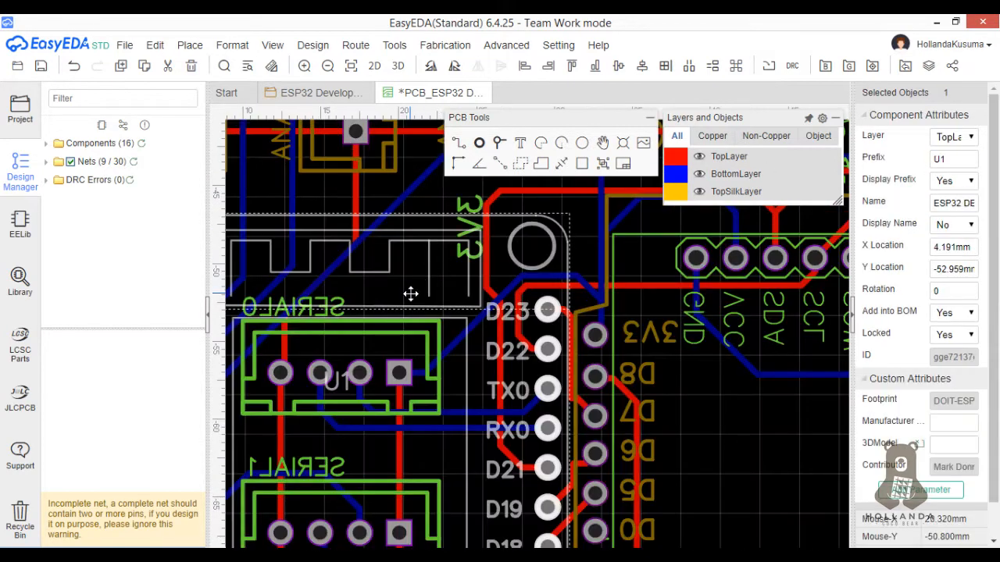
{"action": "mouse_move", "coordinate": [451, 206]}
{"action": "left_mouse_down"}
{"action": "mouse_move", "coordinate": [400, 284]}
{"action": "mouse_move", "coordinate": [415, 341]}
{"action": "mouse_move", "coordinate": [425, 345]}
{"action": "mouse_move", "coordinate": [405, 287]}
{"action": "left_mouse_up"}
{"action": "scroll", "coordinate": [401, 303], "scroll_direction": "up", "scroll_amount": 2}
Duplicate the 3V3 label above the SERIAL0 connector's TX0 pad and change the copy's text to TX
{"action": "key", "text": "ctrl+c"}
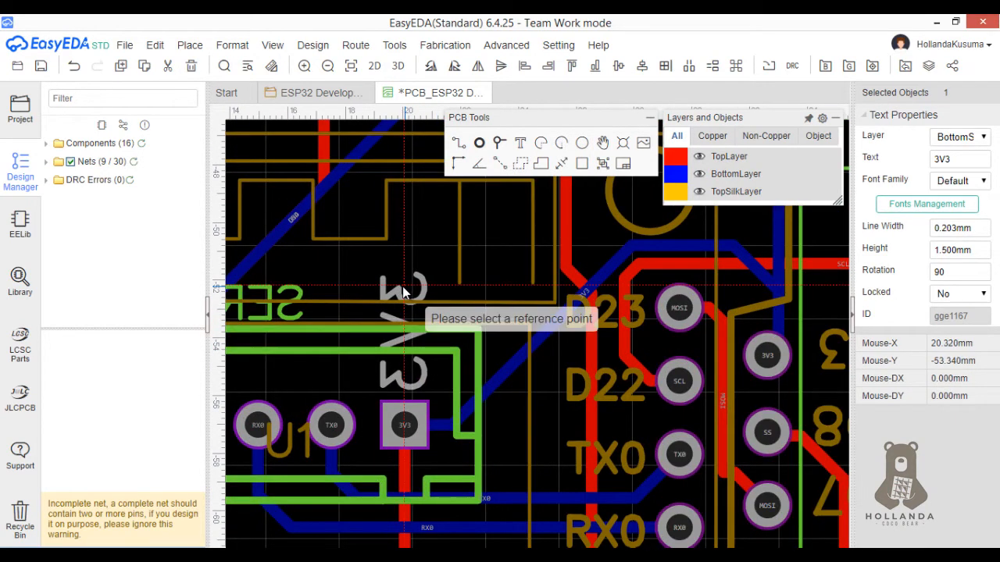
{"action": "key", "text": "ctrl+v"}
{"action": "left_click", "coordinate": [359, 273]}
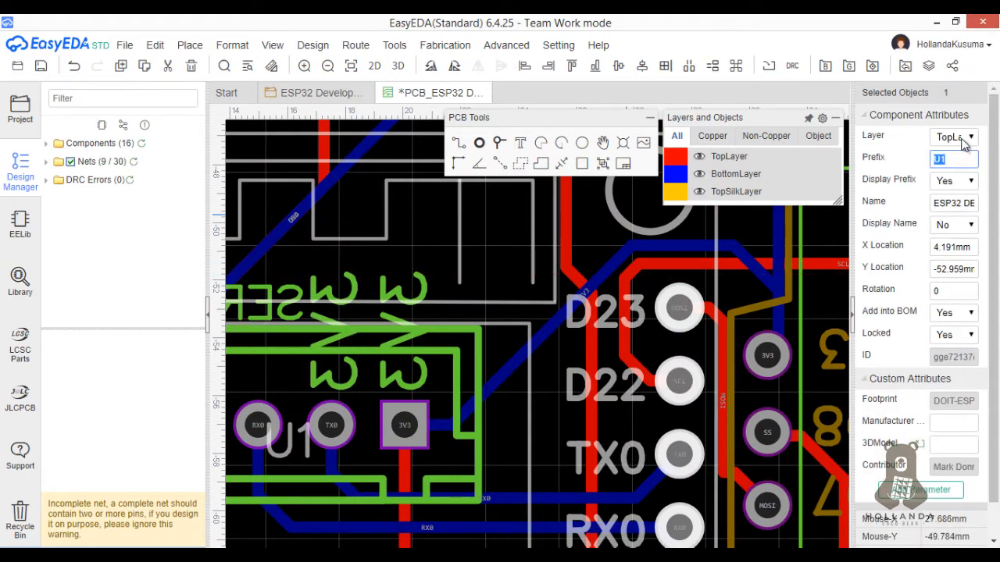
{"action": "left_click", "coordinate": [353, 290]}
{"action": "double_click", "coordinate": [966, 161]}
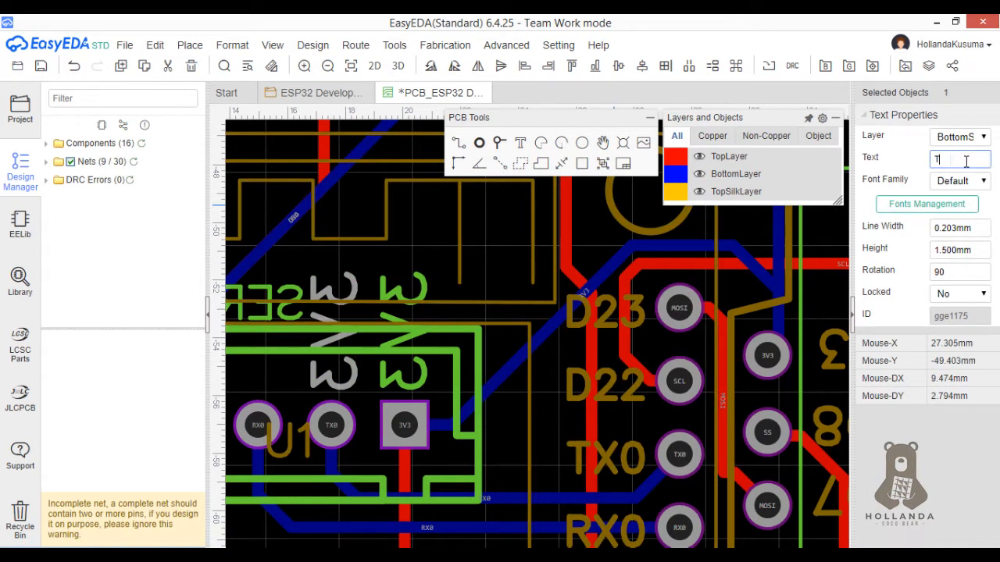
{"action": "left_click", "coordinate": [459, 246]}
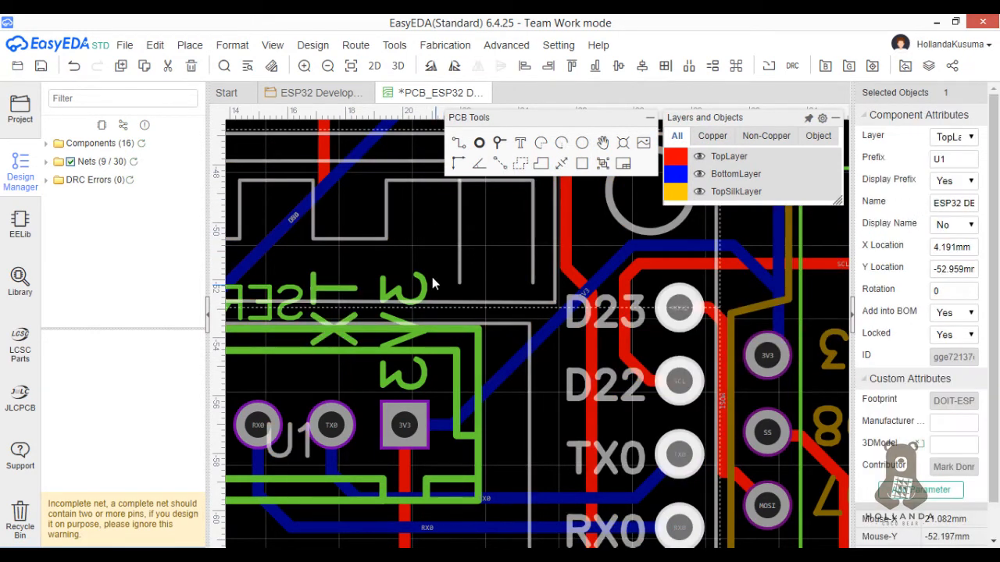
Duplicate the TX label above the SERIAL0 name near the RX0 pad, and move the TX and 3V3 labels up level with it
{"action": "right_click_drag", "start_coordinate": [435, 283], "coordinate": [595, 256]}
{"action": "left_click", "coordinate": [509, 264]}
{"action": "key", "text": "ctrl+c"}
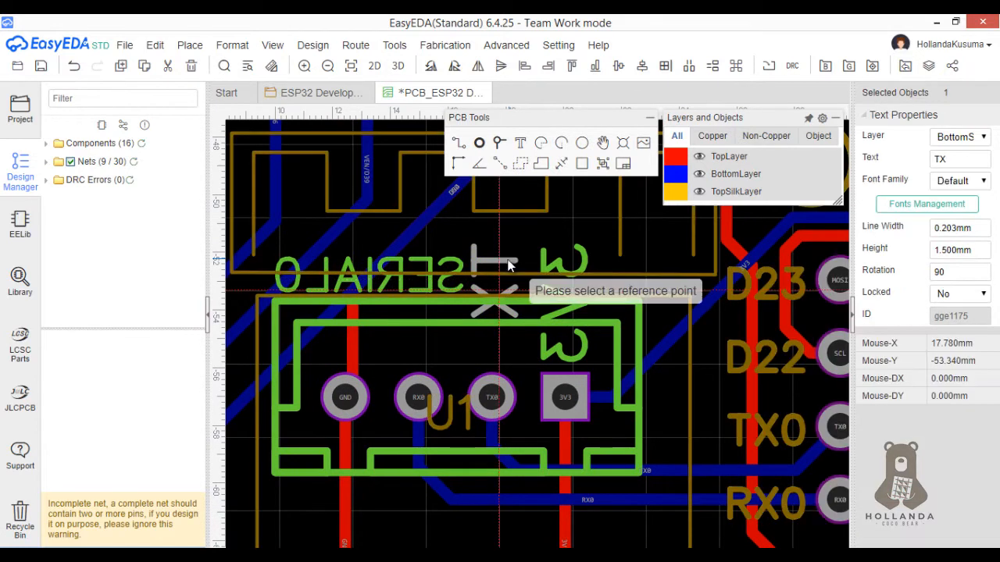
{"action": "left_click", "coordinate": [491, 269]}
{"action": "key", "text": "ctrl+v"}
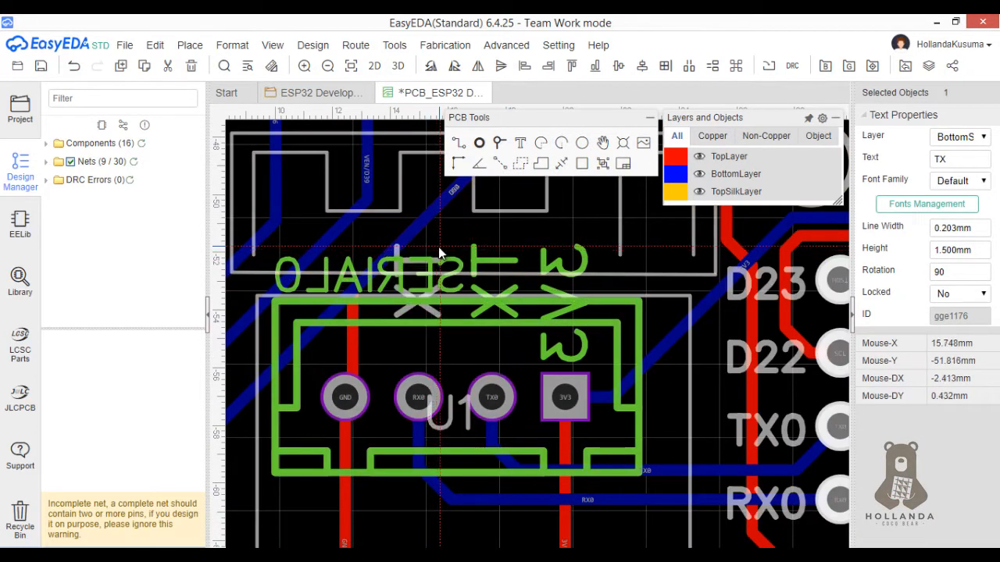
{"action": "left_click", "coordinate": [443, 185]}
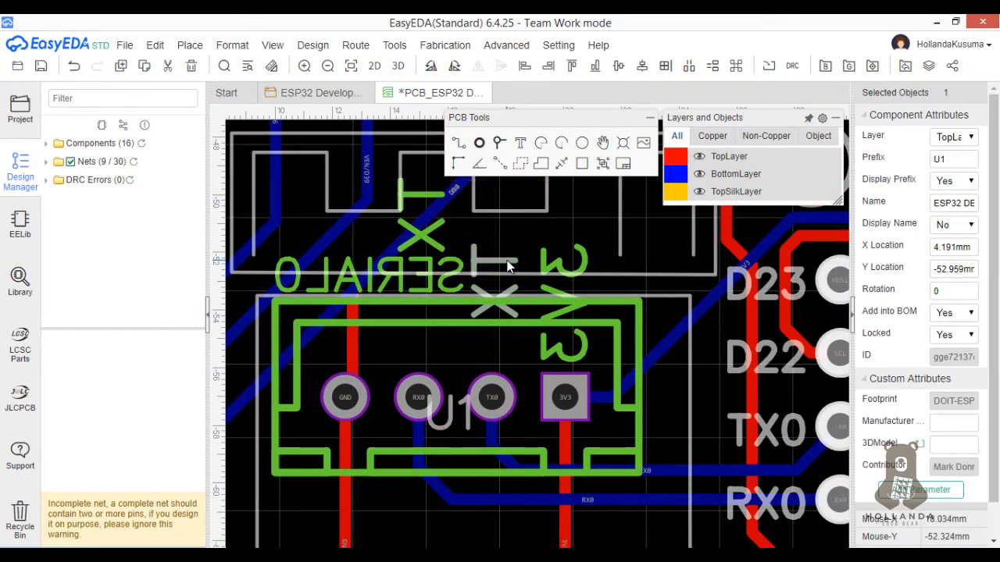
{"action": "left_click_drag", "start_coordinate": [509, 252], "coordinate": [517, 207]}
{"action": "left_click_drag", "start_coordinate": [557, 266], "coordinate": [567, 152]}
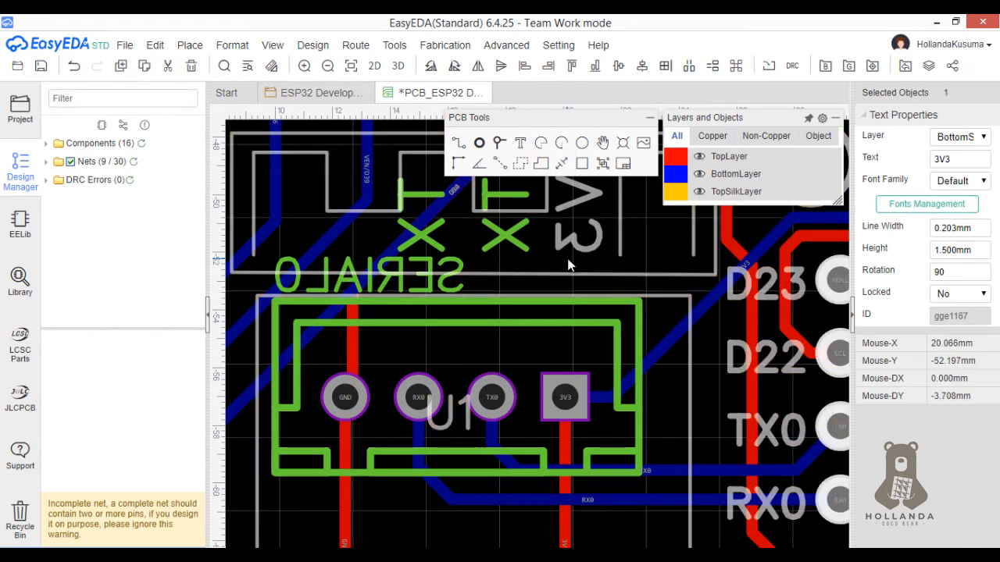
Change the text of the copied TX label above the RX0 pad to RX
{"action": "double_click", "coordinate": [964, 159]}
{"action": "type", "text": "R"}
{"action": "left_click", "coordinate": [601, 292]}
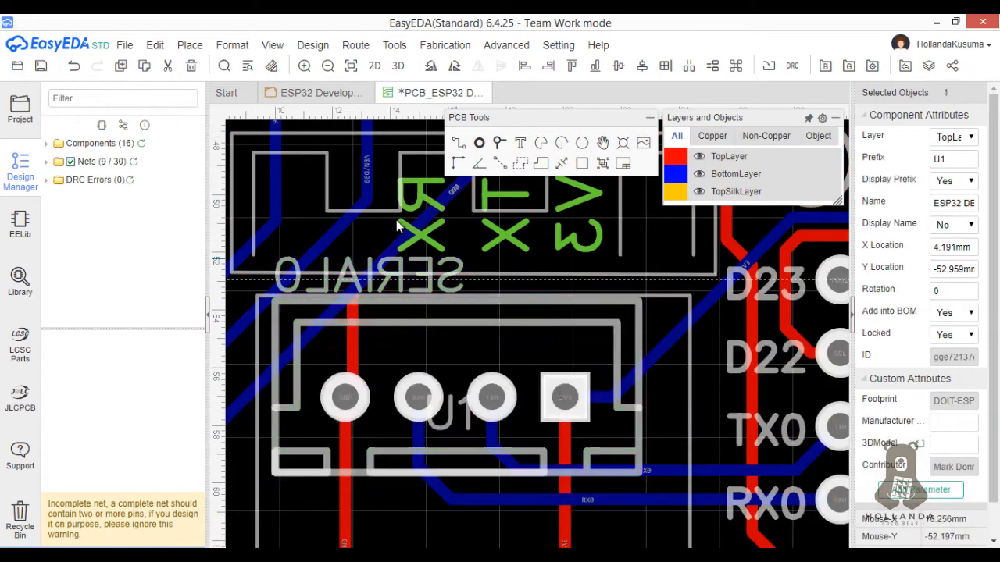
Duplicate the RX label above the SERIAL0 connector's GND pad and change the copy's text to GND
{"action": "left_click", "coordinate": [430, 224]}
{"action": "key", "text": "ctrl+c"}
{"action": "left_click", "coordinate": [435, 231]}
{"action": "key", "text": "ctrl+v"}
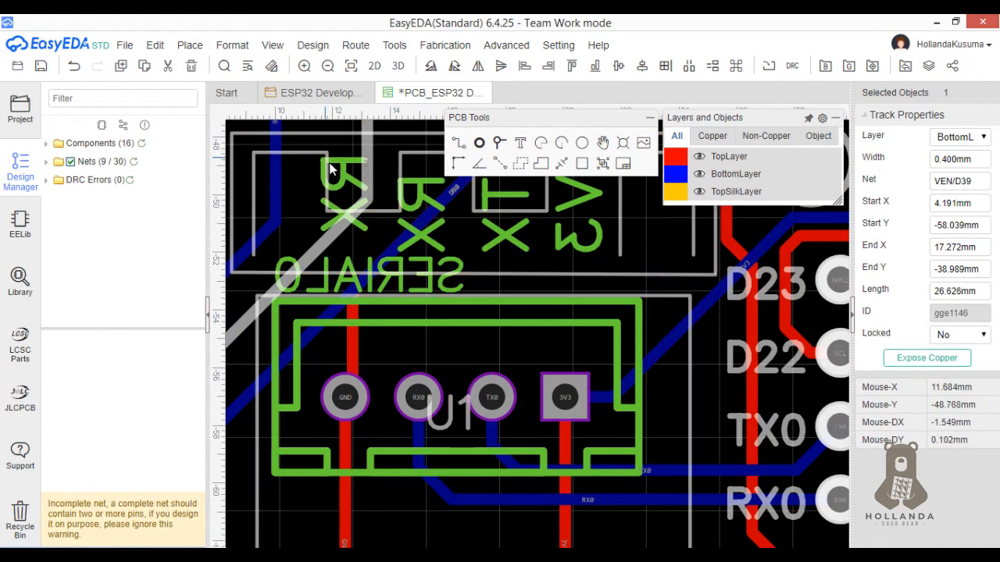
{"action": "left_click", "coordinate": [335, 167]}
{"action": "double_click", "coordinate": [963, 160]}
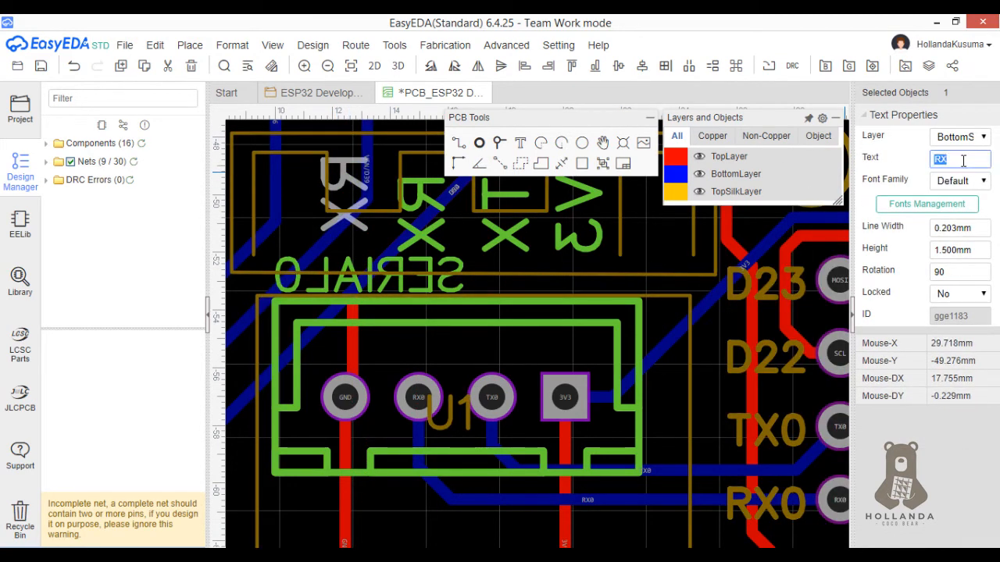
{"action": "type", "text": "GND"}
{"action": "key", "text": "Return"}
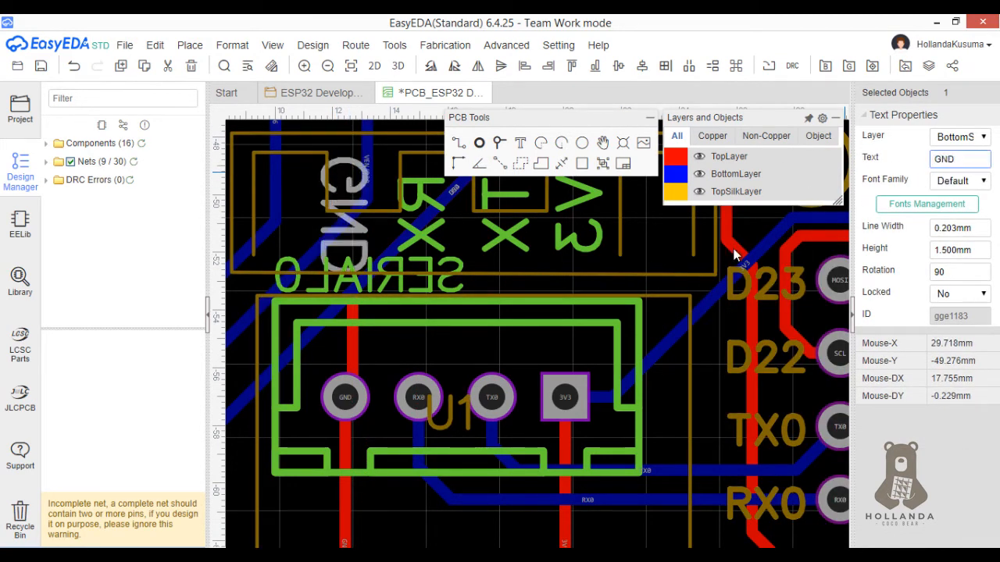
Select the GND, RX, TX and 3V3 labels, align their top edges and distribute them evenly horizontally
{"action": "scroll", "coordinate": [564, 316], "scroll_direction": "down", "scroll_amount": 3}
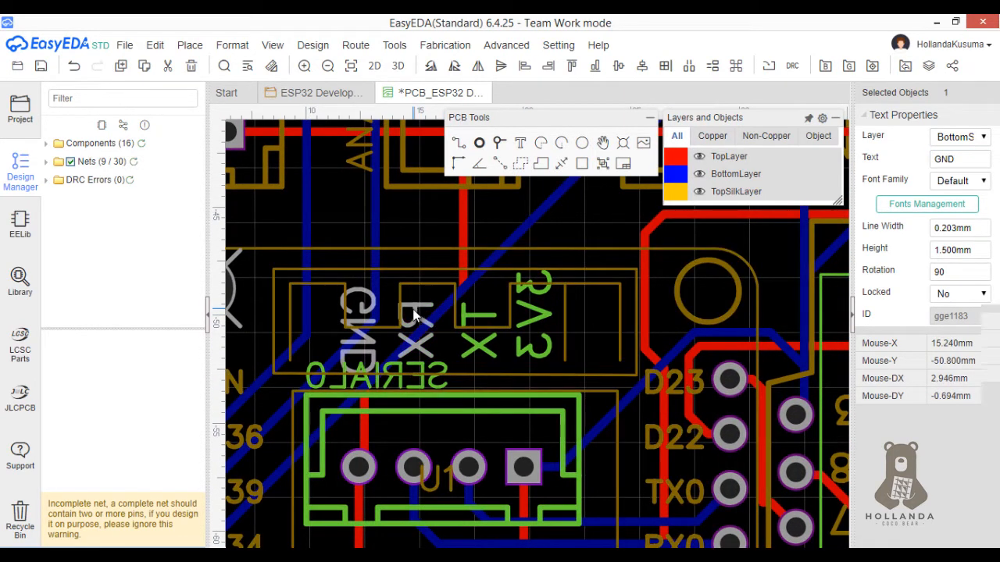
{"action": "left_click", "coordinate": [479, 320], "text": "ctrl"}
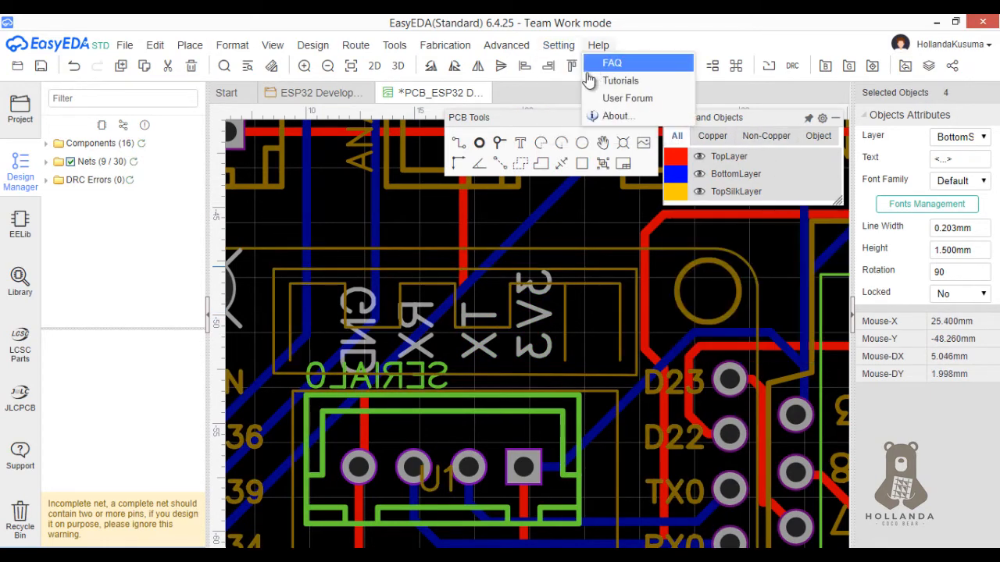
{"action": "left_click", "coordinate": [572, 68]}
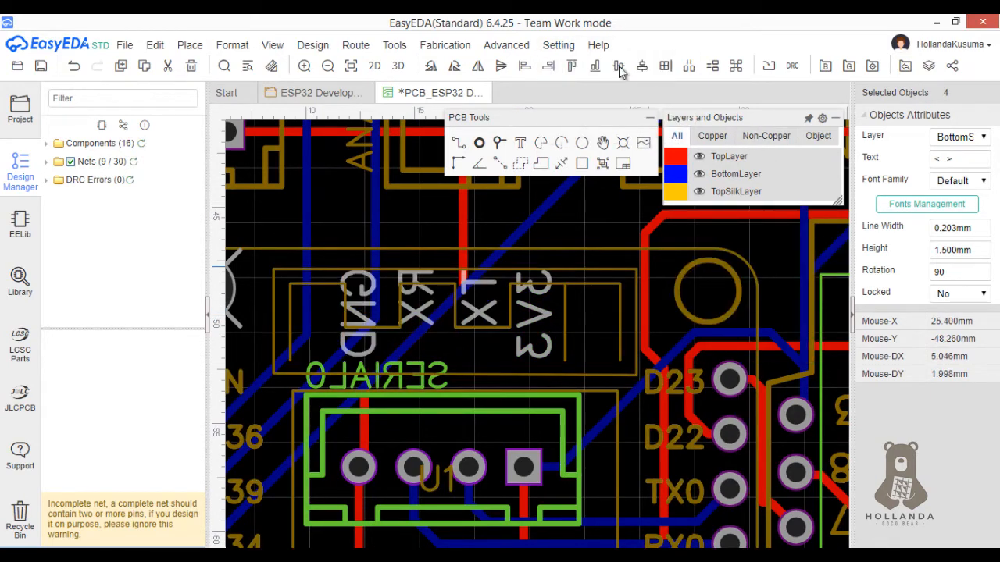
{"action": "left_click", "coordinate": [688, 72]}
Examine the pad order and net connections of the SERIAL0, SERIAL1 and SERIAL2 connectors against the new pin labels
{"action": "scroll", "coordinate": [575, 415], "scroll_direction": "down", "scroll_amount": 3}
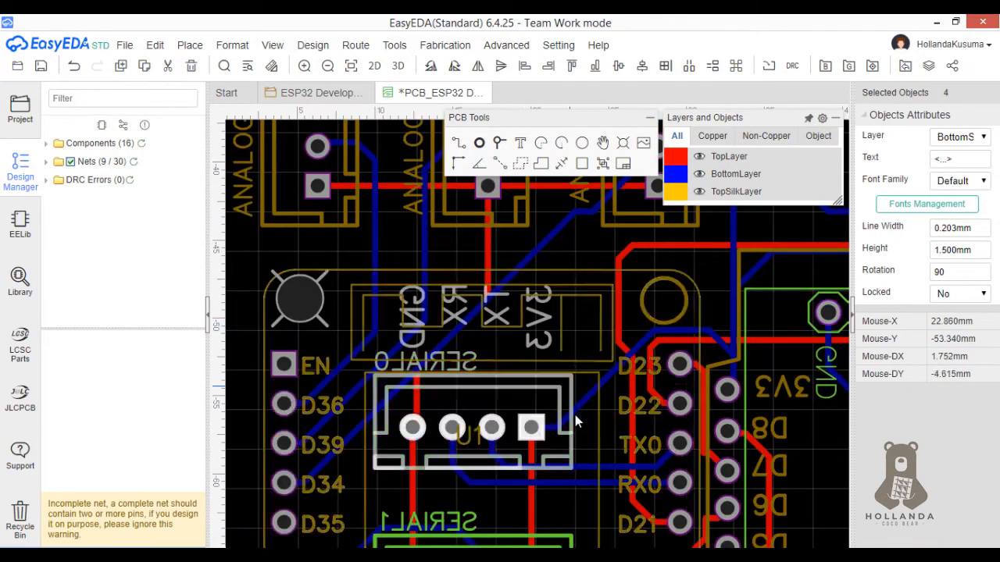
{"action": "right_click_drag", "start_coordinate": [555, 267], "coordinate": [508, 214]}
{"action": "scroll", "coordinate": [432, 383], "scroll_direction": "up", "scroll_amount": 3}
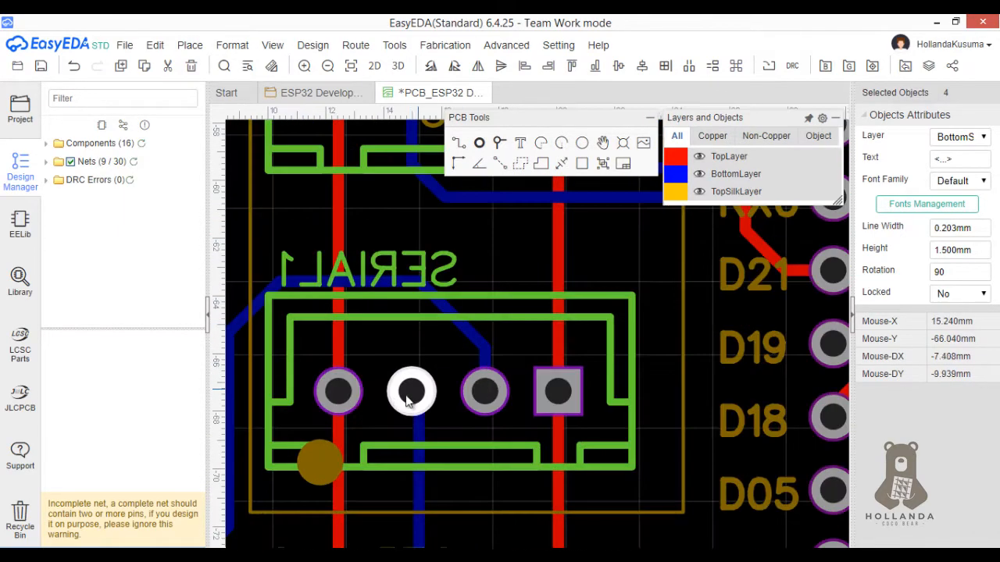
{"action": "scroll", "coordinate": [531, 468], "scroll_direction": "down", "scroll_amount": 2}
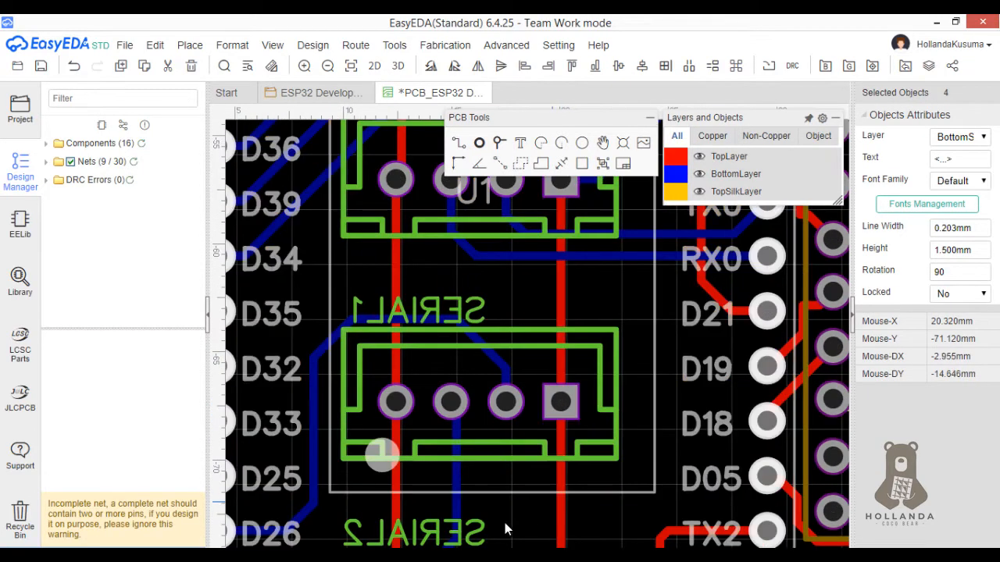
{"action": "right_click_drag", "start_coordinate": [504, 522], "coordinate": [482, 332]}
{"action": "scroll", "coordinate": [444, 438], "scroll_direction": "up", "scroll_amount": 3}
{"action": "scroll", "coordinate": [578, 463], "scroll_direction": "down", "scroll_amount": 3}
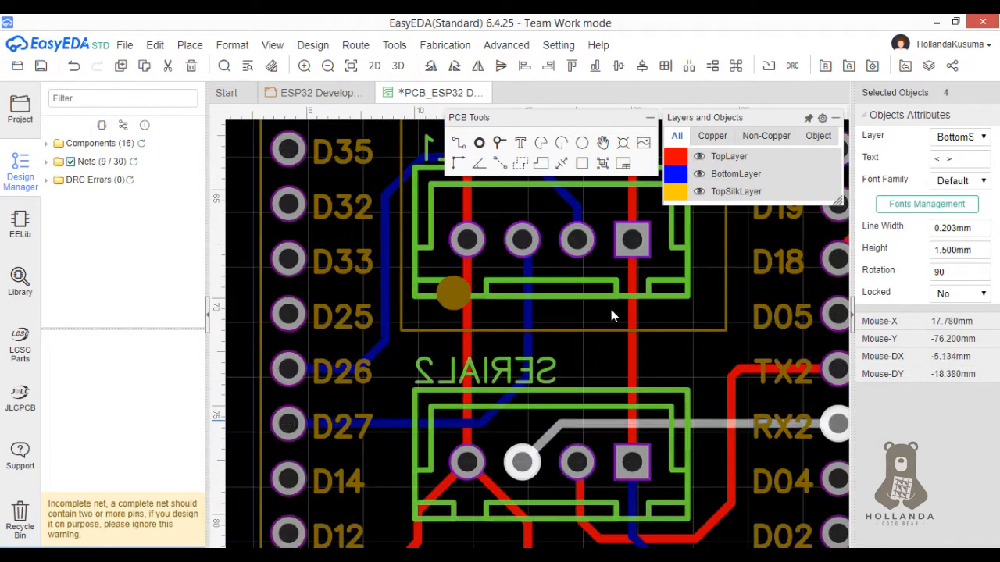
{"action": "right_click_drag", "start_coordinate": [577, 208], "coordinate": [532, 426]}
{"action": "scroll", "coordinate": [512, 260], "scroll_direction": "down", "scroll_amount": 2}
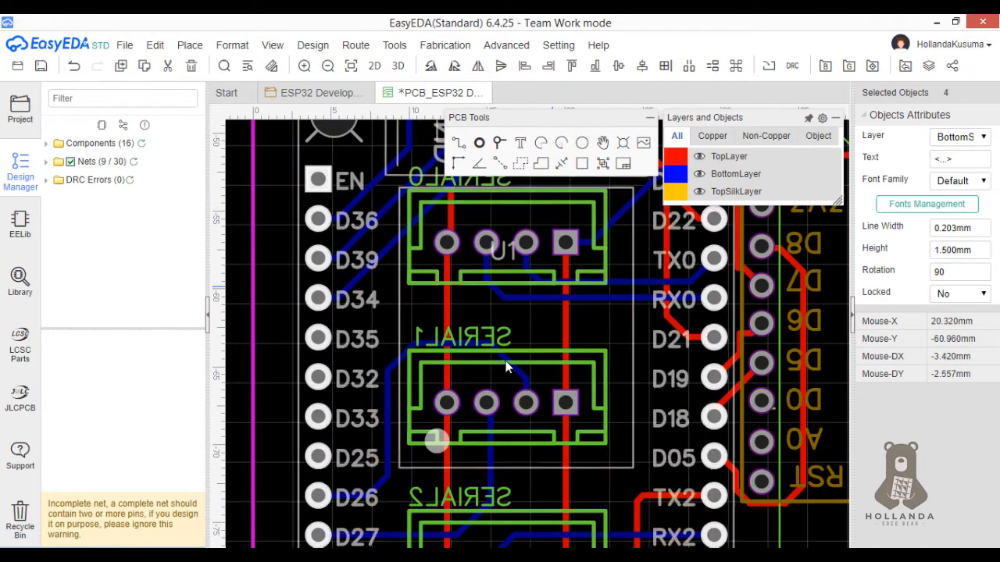
{"action": "right_click_drag", "start_coordinate": [545, 296], "coordinate": [470, 398]}
{"action": "scroll", "coordinate": [533, 364], "scroll_direction": "down", "scroll_amount": 2}
Hide the TopLayer and TopSilkLayer so that the bottom-side objects can be arranged
{"action": "mouse_move", "coordinate": [705, 181]}
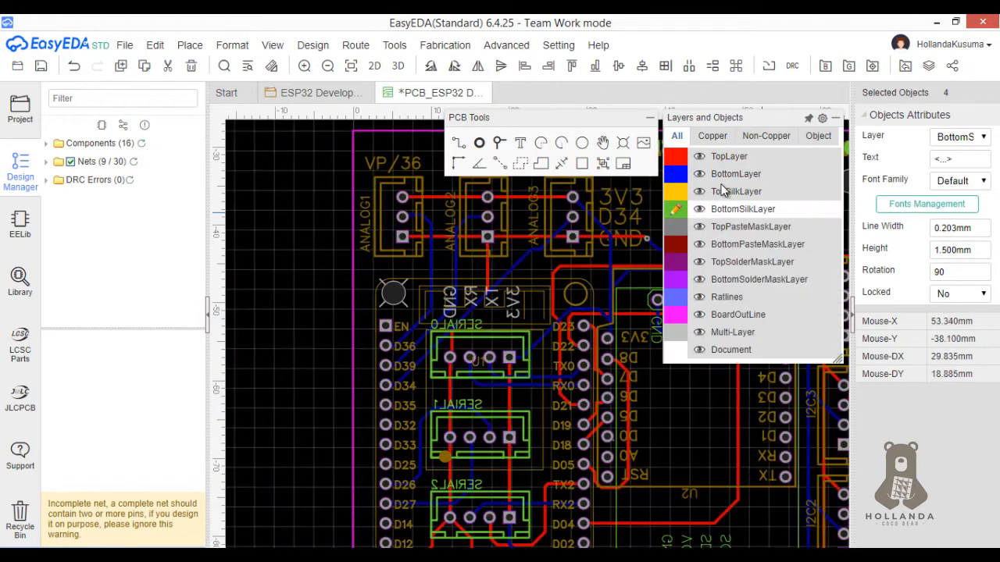
{"action": "left_click", "coordinate": [699, 156]}
{"action": "left_click", "coordinate": [699, 191]}
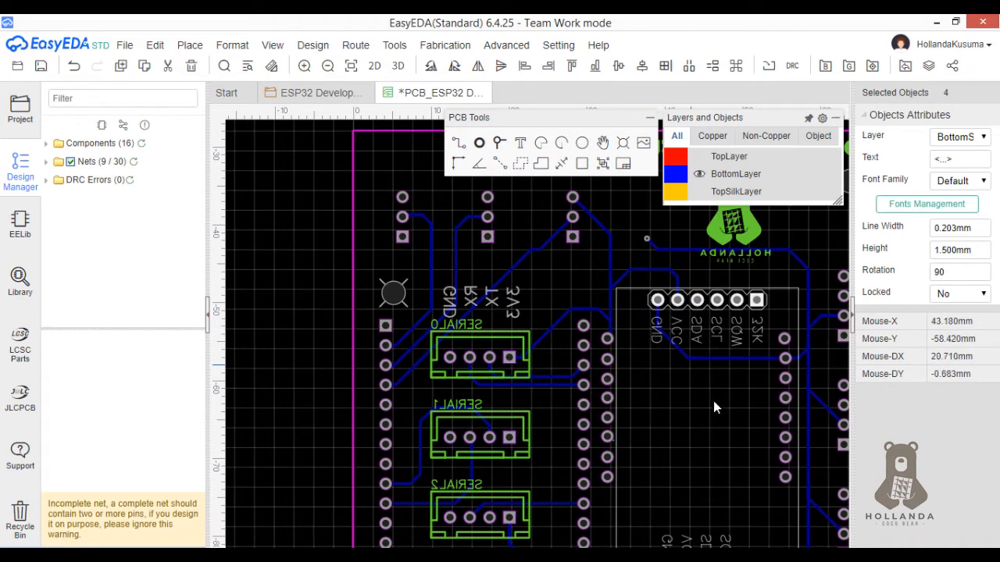
Move the bear logo beside the board's upper mounting hole and place the author name text next to it along the upper edge
{"action": "right_click_drag", "start_coordinate": [713, 406], "coordinate": [512, 407]}
{"action": "scroll", "coordinate": [512, 407], "scroll_direction": "down", "scroll_amount": 1}
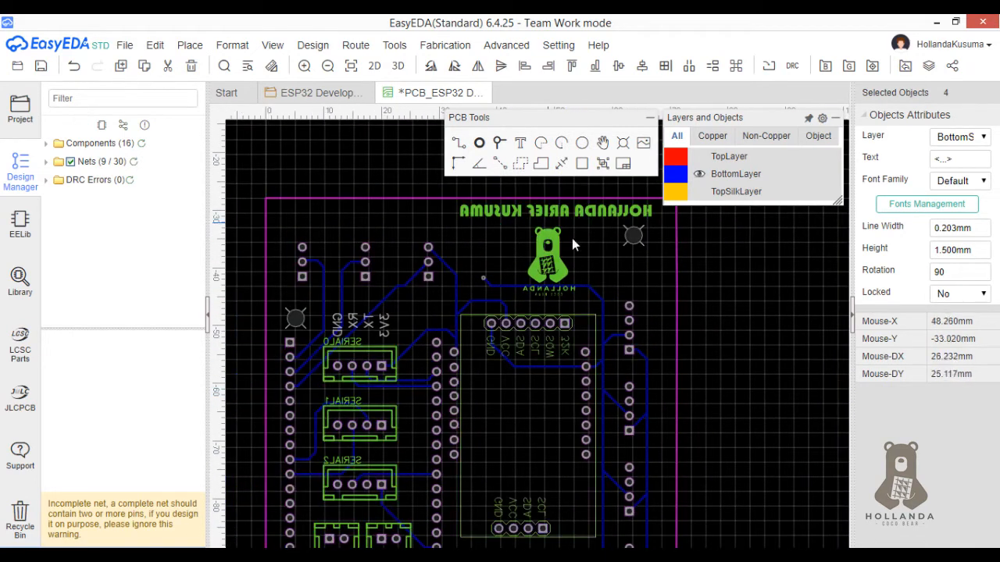
{"action": "left_click_drag", "start_coordinate": [553, 258], "coordinate": [577, 254]}
{"action": "left_click_drag", "start_coordinate": [599, 211], "coordinate": [512, 229]}
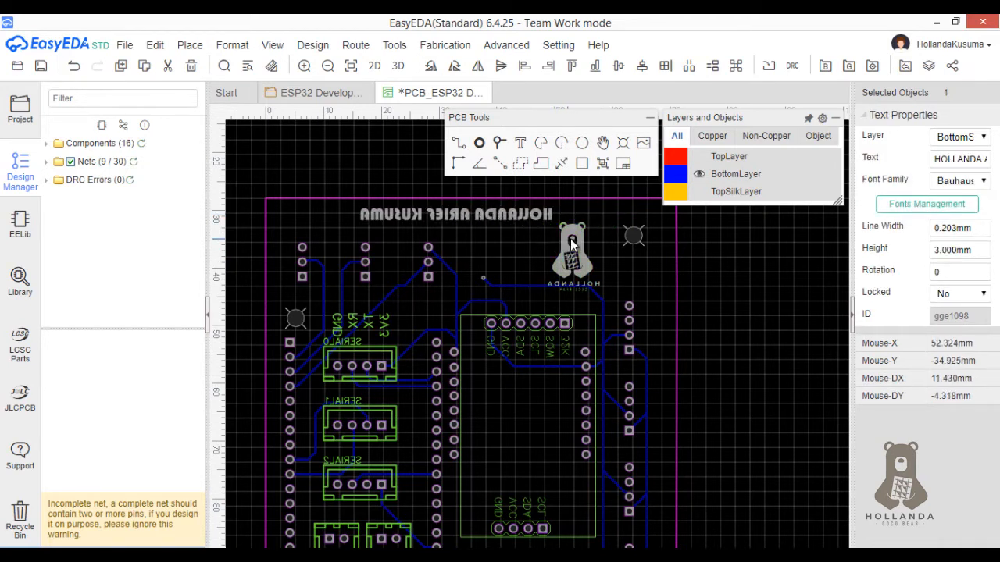
{"action": "left_click_drag", "start_coordinate": [572, 245], "coordinate": [597, 233]}
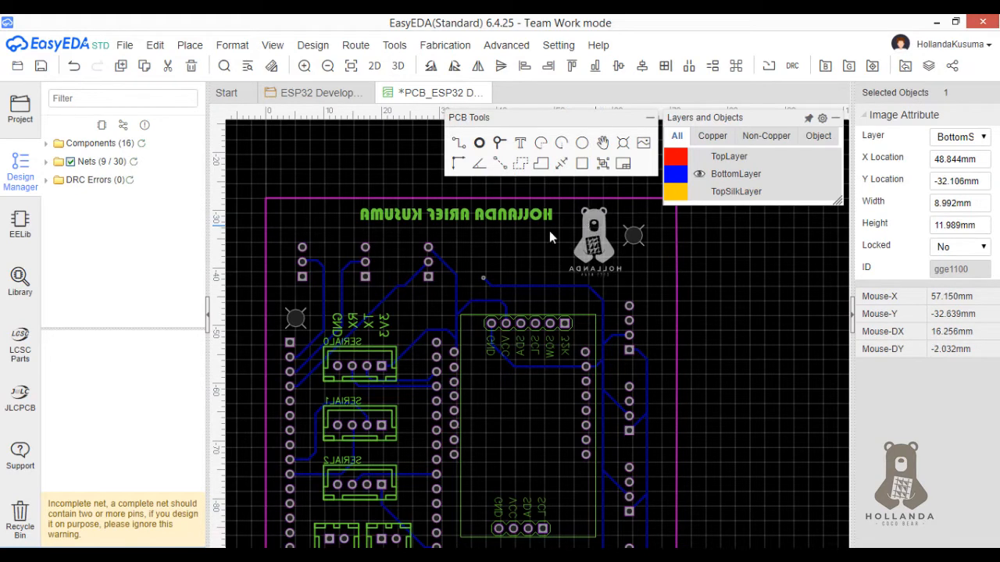
{"action": "left_click_drag", "start_coordinate": [535, 215], "coordinate": [542, 222]}
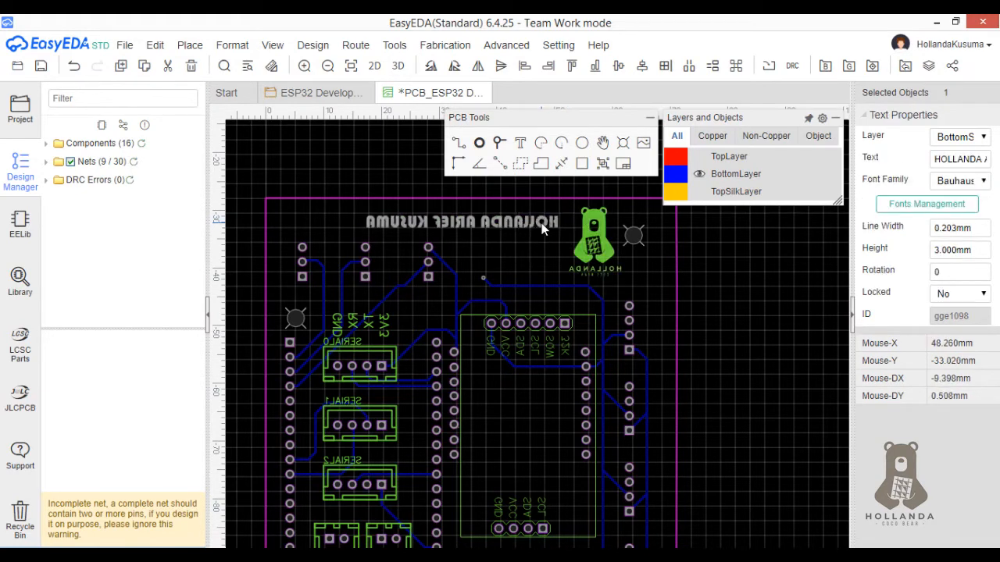
Duplicate the author name text and place the copy between the two mounting holes along the board's lower edge
{"action": "scroll", "coordinate": [636, 273], "scroll_direction": "down", "scroll_amount": 1}
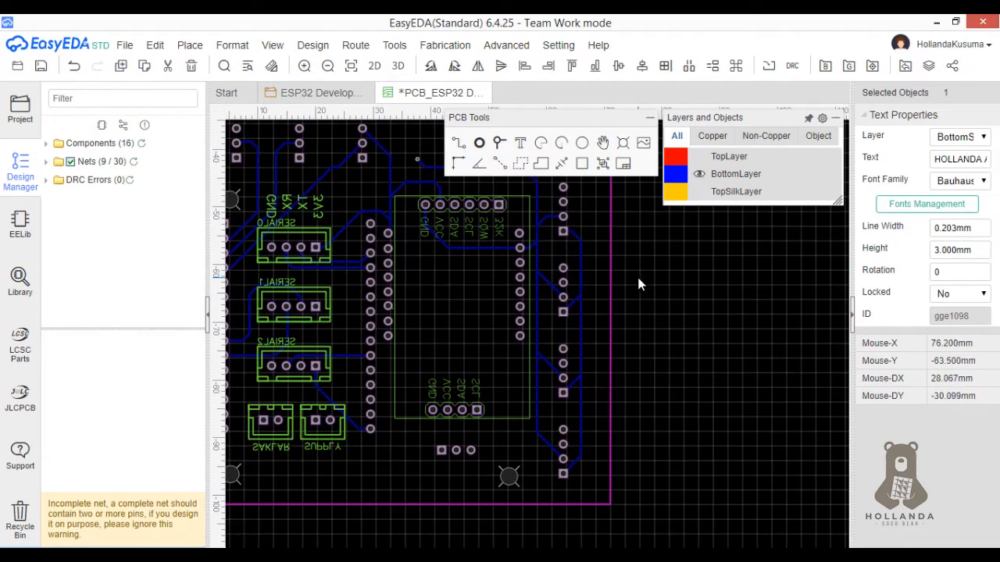
{"action": "scroll", "coordinate": [629, 464], "scroll_direction": "down", "scroll_amount": 1}
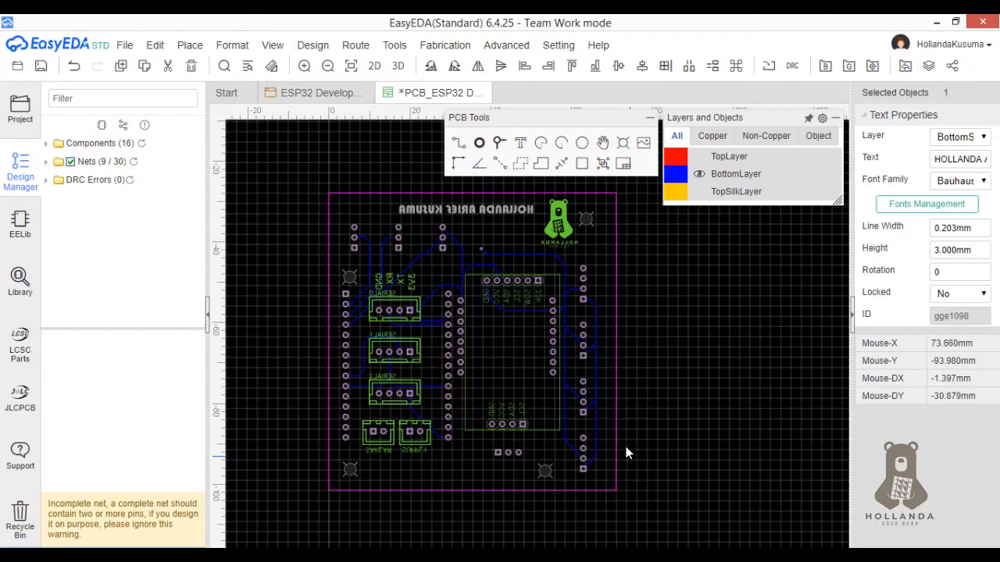
{"action": "key", "text": "ctrl+c"}
{"action": "left_click", "coordinate": [498, 226]}
{"action": "key", "text": "ctrl+v"}
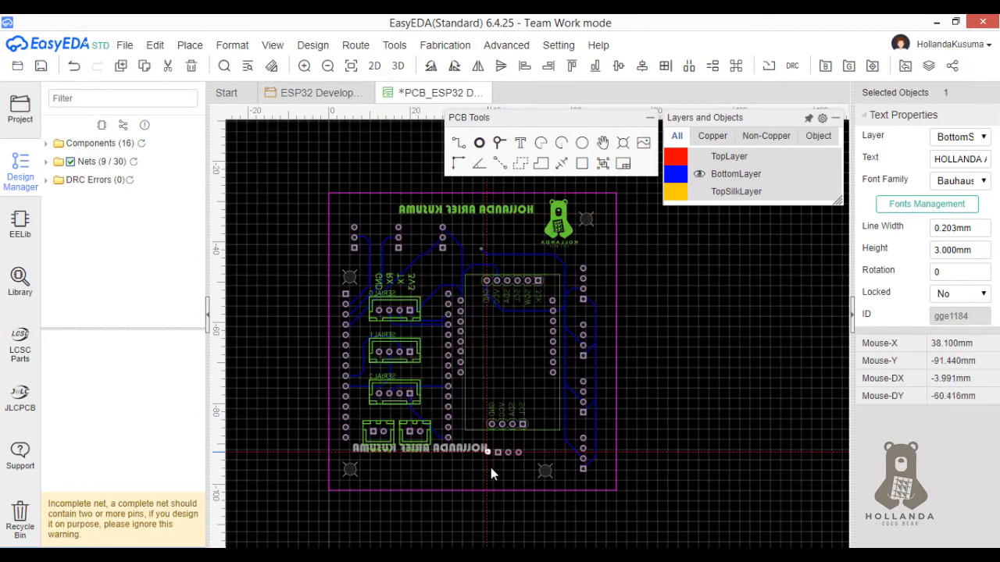
{"action": "left_click", "coordinate": [516, 474]}
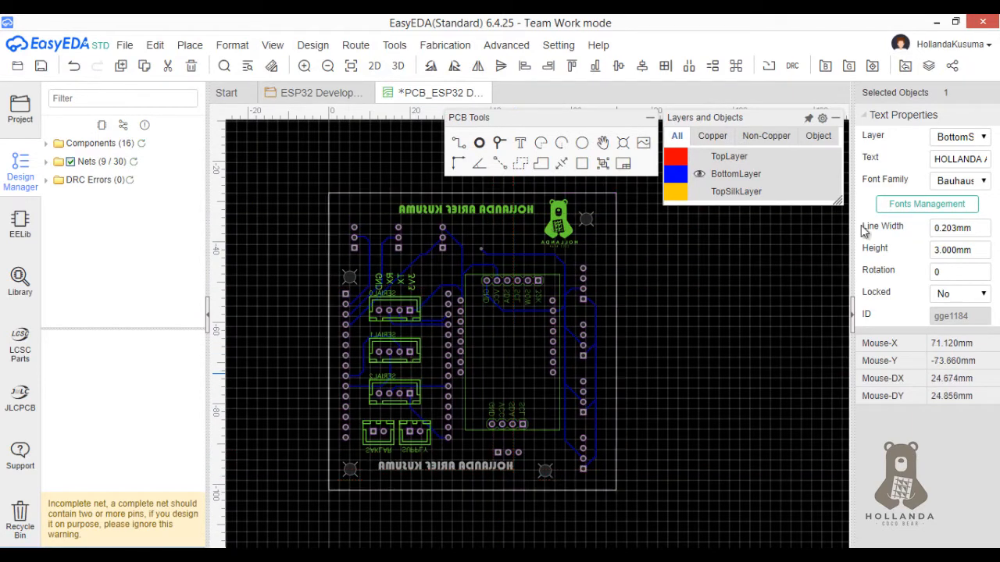
Change the copied text to ESP32 DEV BOARD KIT and center it between the two lower mounting holes
{"action": "triple_click", "coordinate": [951, 160]}
{"action": "type", "text": "ES"}
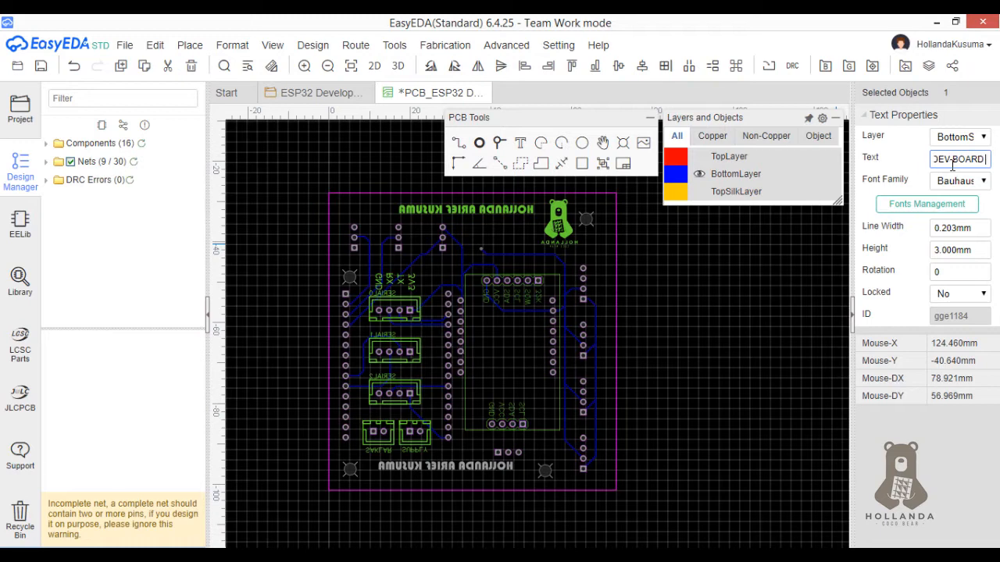
{"action": "left_click", "coordinate": [731, 364]}
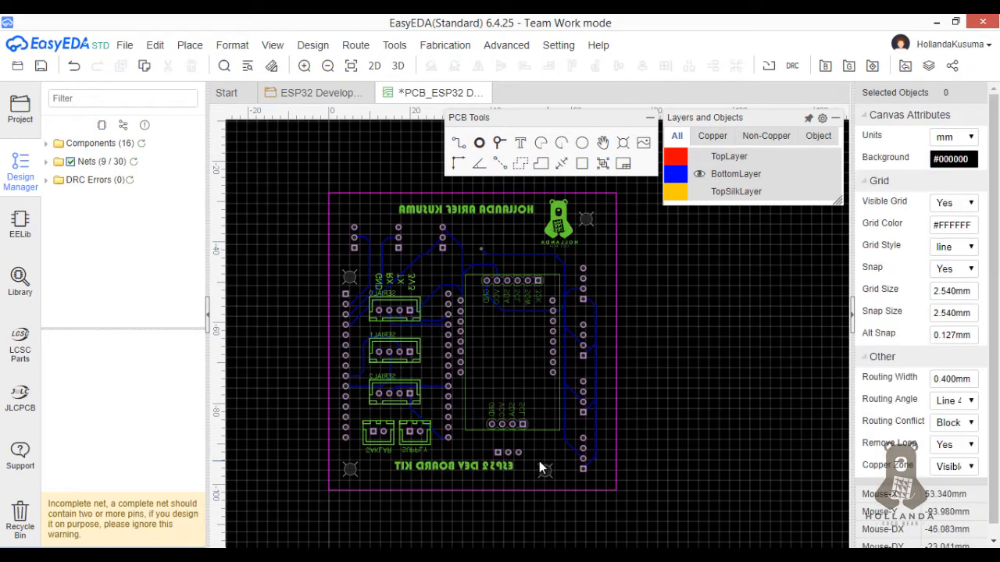
{"action": "left_click", "coordinate": [499, 466]}
{"action": "left_click_drag", "start_coordinate": [499, 466], "coordinate": [493, 472]}
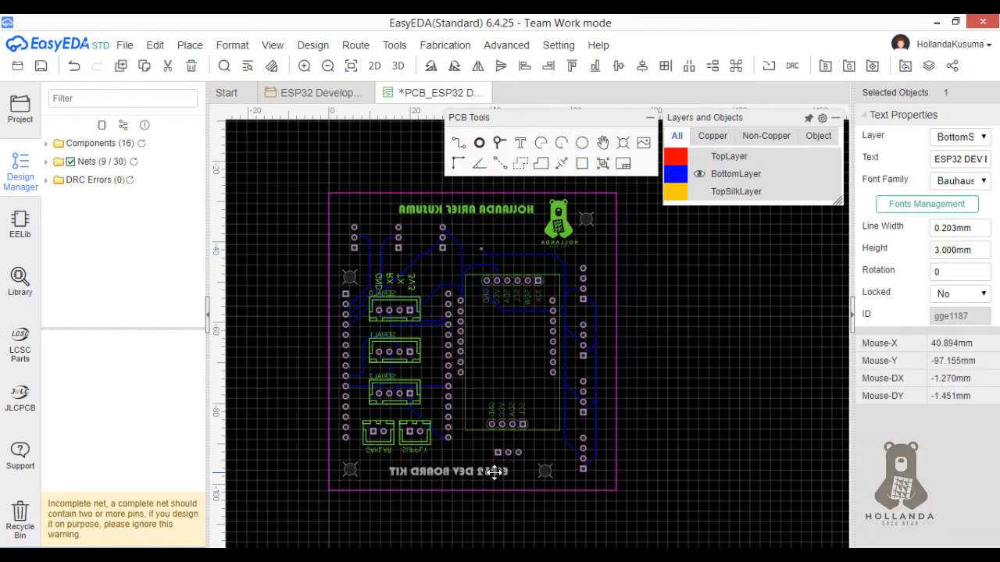
{"action": "left_click", "coordinate": [720, 406]}
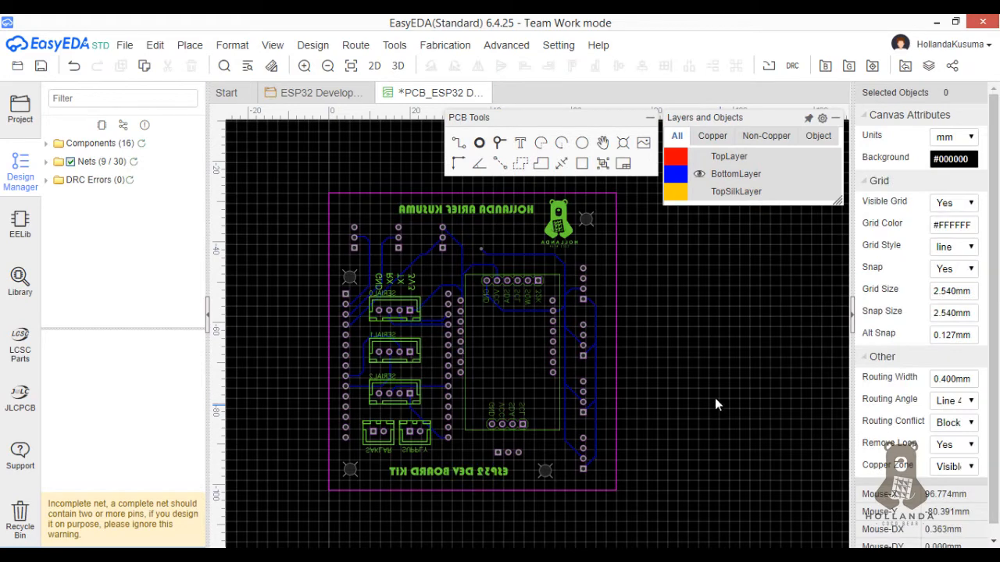
Show the TopLayer and TopSilkLayer and hide the BottomLayer and BottomSilkLayer
{"action": "left_click", "coordinate": [699, 157]}
{"action": "left_click", "coordinate": [699, 191]}
{"action": "left_click", "coordinate": [699, 173]}
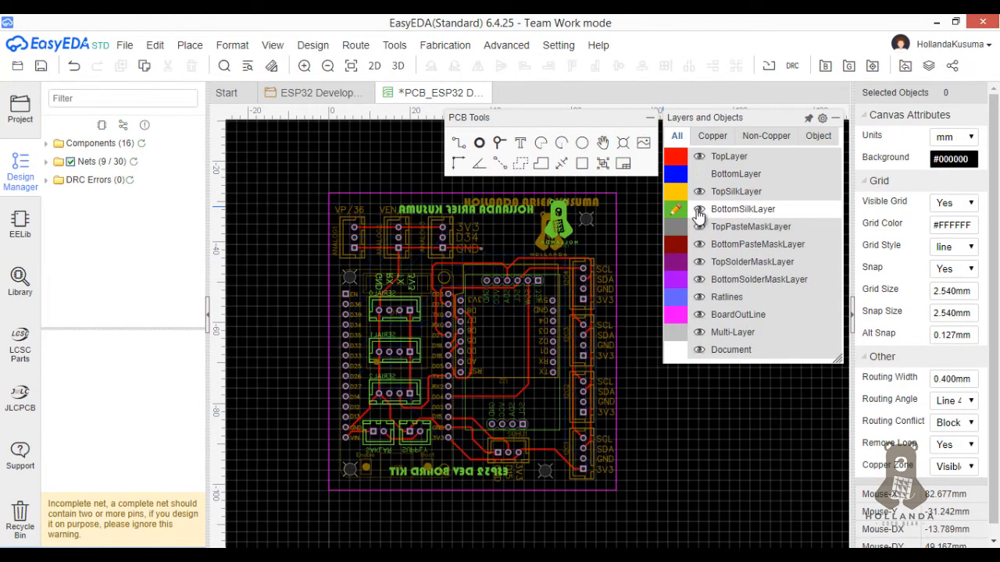
{"action": "left_click", "coordinate": [699, 209]}
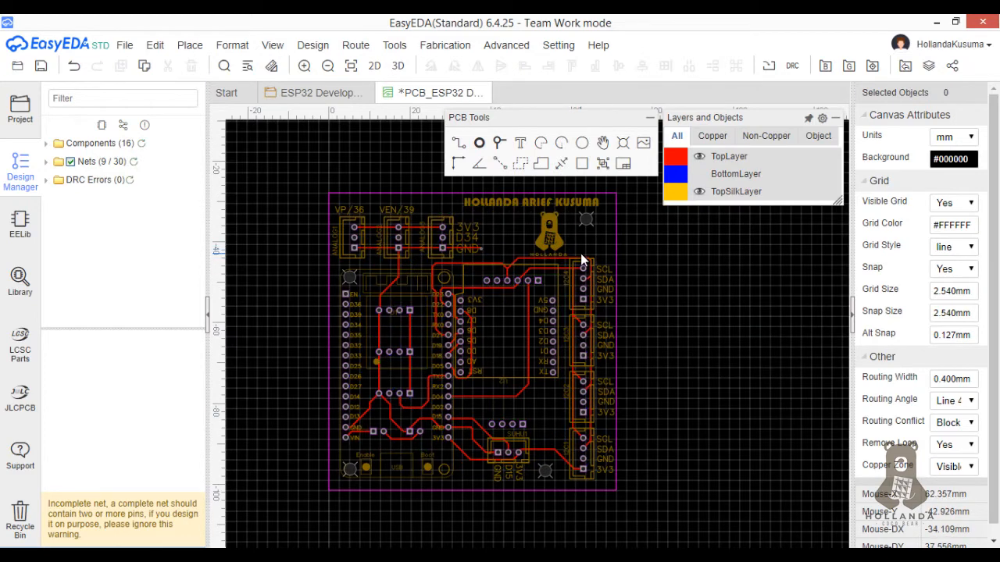
Move the bear logo on the top silkscreen slightly so it sits centered beneath the author name text
{"action": "mouse_move", "coordinate": [693, 168]}
{"action": "scroll", "coordinate": [547, 243], "scroll_direction": "up", "scroll_amount": 3}
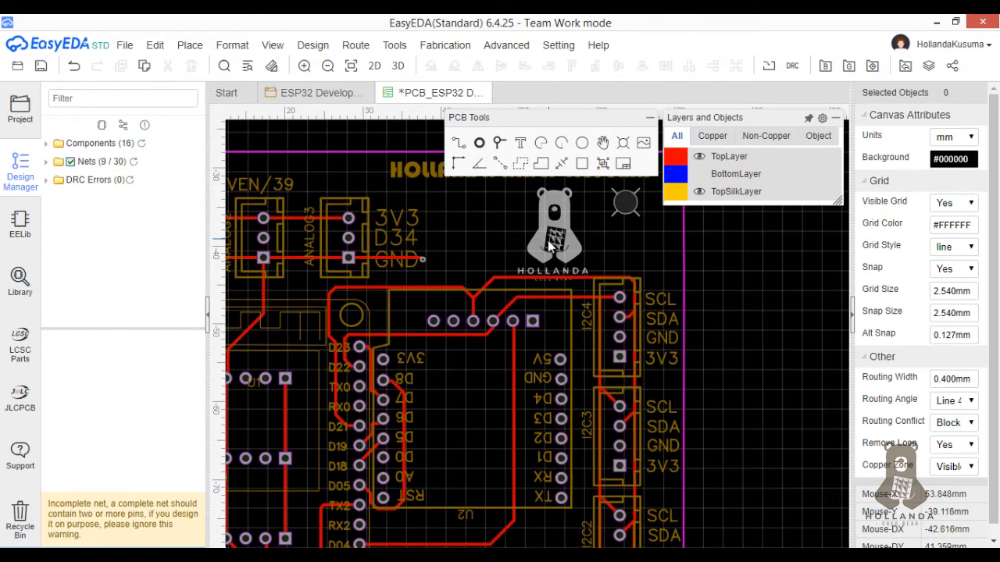
{"action": "scroll", "coordinate": [550, 242], "scroll_direction": "down", "scroll_amount": 2}
{"action": "left_click", "coordinate": [532, 244]}
{"action": "left_click_drag", "start_coordinate": [532, 243], "coordinate": [526, 239]}
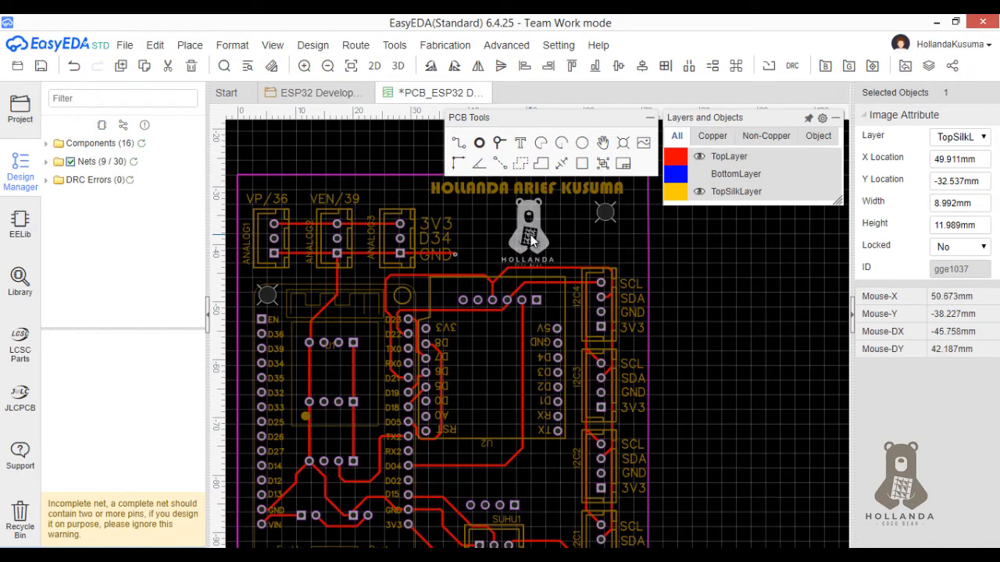
{"action": "scroll", "coordinate": [644, 370], "scroll_direction": "down", "scroll_amount": 2}
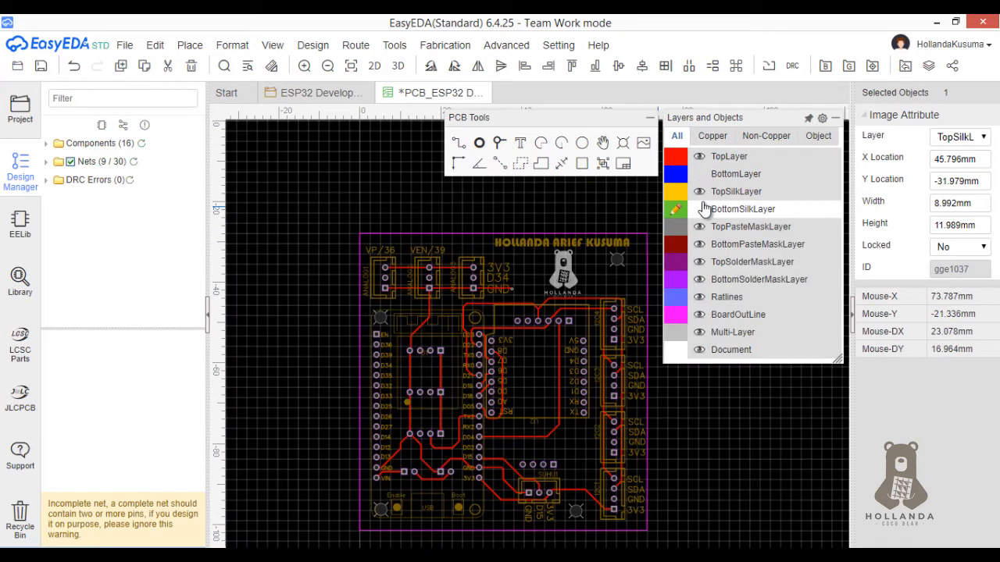
Show the BottomSilkLayer, duplicate the ESP32 DEV BOARD KIT text beside the board and assign the copy to TopSilkLayer
{"action": "left_click", "coordinate": [700, 209]}
{"action": "left_click", "coordinate": [502, 509]}
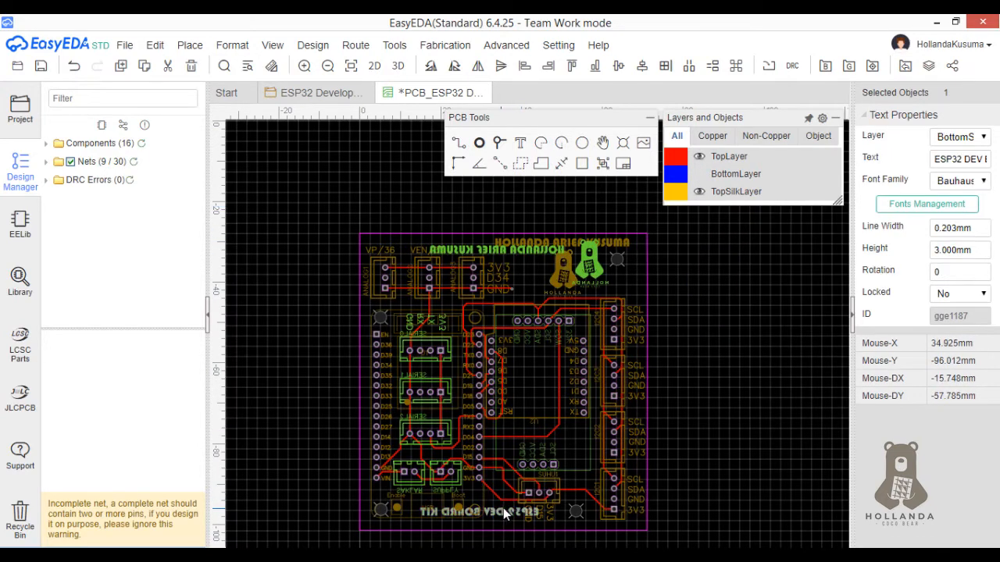
{"action": "key", "text": "ctrl+c"}
{"action": "key", "text": "ctrl+v"}
{"action": "left_click", "coordinate": [784, 371]}
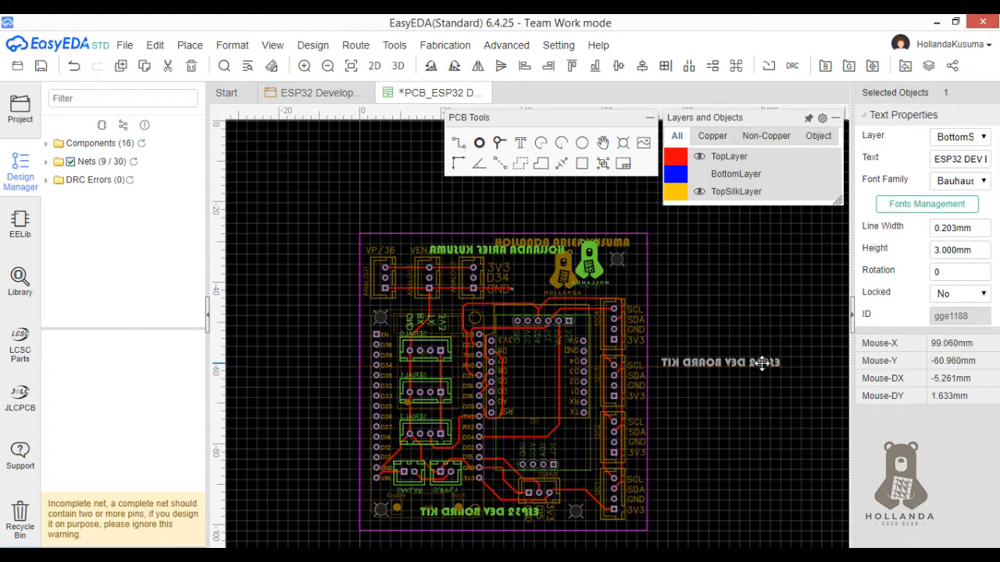
{"action": "left_click", "coordinate": [980, 138]}
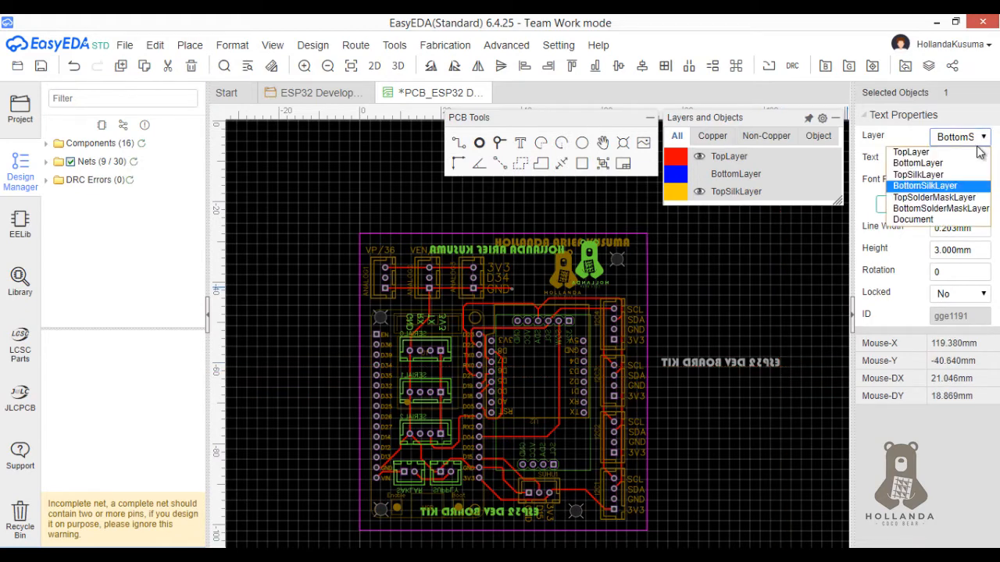
{"action": "left_click", "coordinate": [945, 175]}
Hide the BottomSilkLayer and place the top-side ESP32 DEV BOARD KIT text along the board's lower edge, beneath the ESP32 module outline
{"action": "mouse_move", "coordinate": [728, 178]}
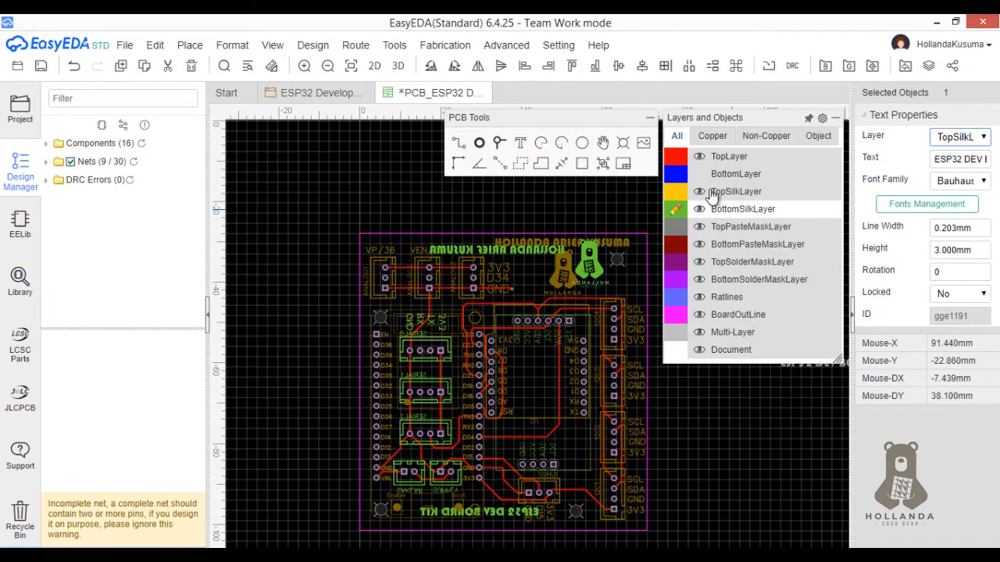
{"action": "left_click", "coordinate": [698, 210]}
{"action": "left_click_drag", "start_coordinate": [756, 372], "coordinate": [413, 530]}
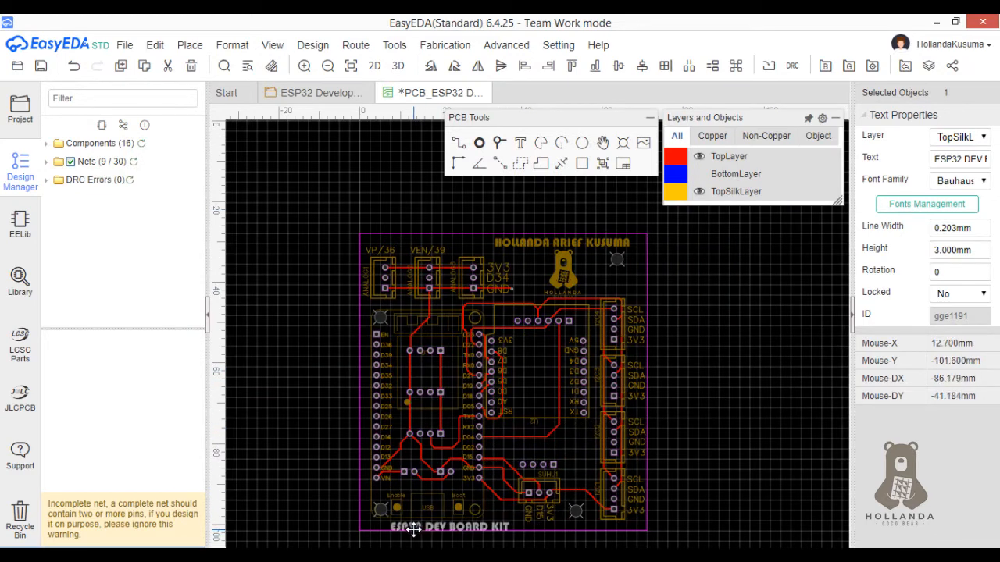
{"action": "scroll", "coordinate": [529, 531], "scroll_direction": "up", "scroll_amount": 1}
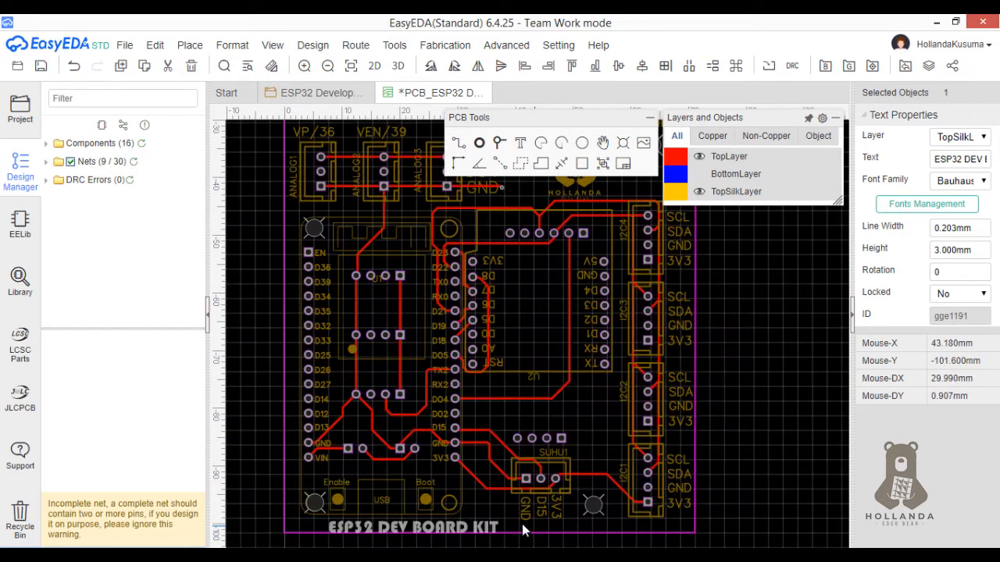
{"action": "left_click_drag", "start_coordinate": [528, 531], "coordinate": [428, 528]}
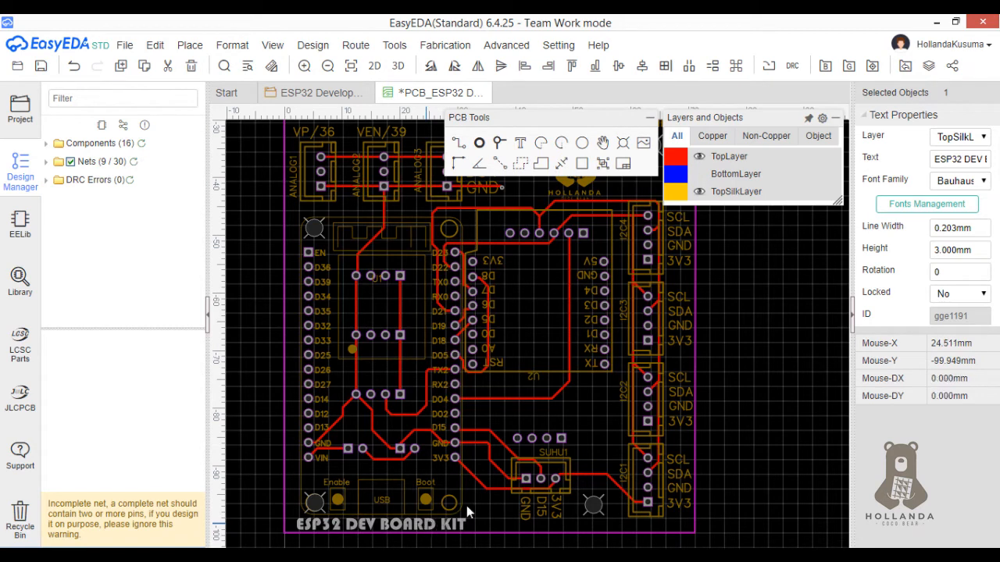
{"action": "left_click", "coordinate": [795, 401]}
Save the PCB and run the design rule check
{"action": "scroll", "coordinate": [796, 402], "scroll_direction": "down", "scroll_amount": 1}
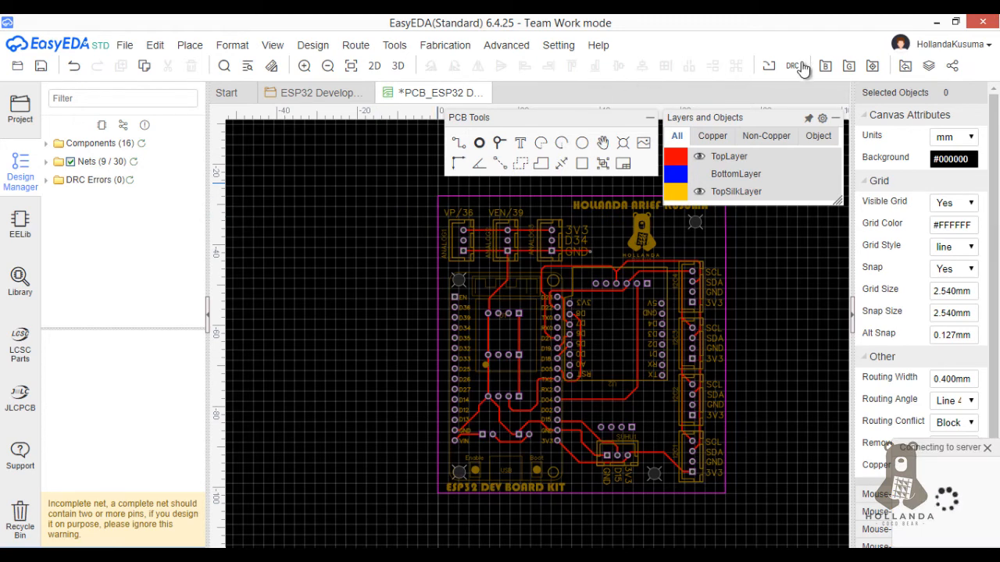
{"action": "key", "text": "ctrl+s"}
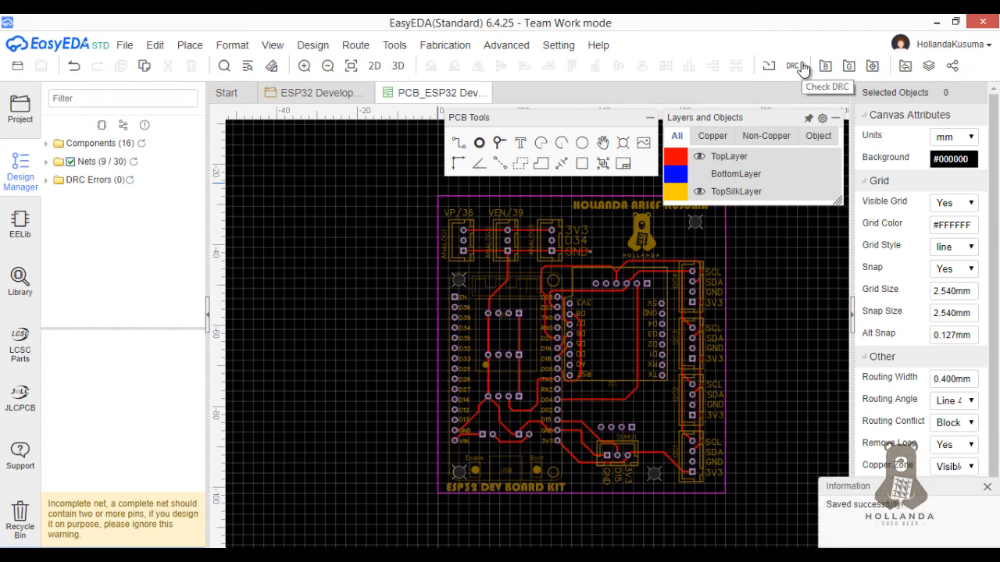
{"action": "left_click", "coordinate": [796, 67]}
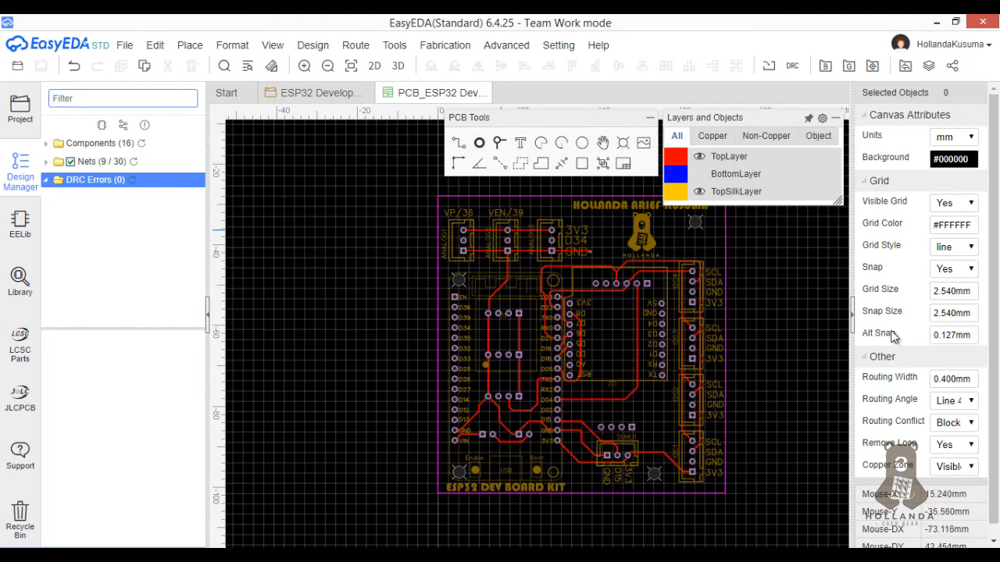
{"action": "right_click_drag", "start_coordinate": [706, 364], "coordinate": [634, 359]}
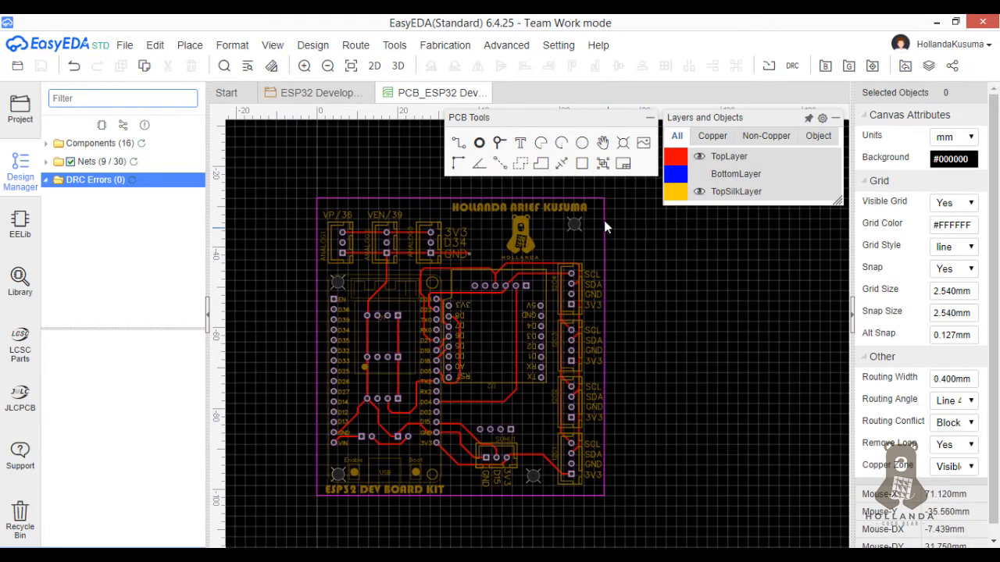
Draw a rectangular copper area on net GND around the whole board outline on the TopLayer
{"action": "left_click", "coordinate": [522, 169]}
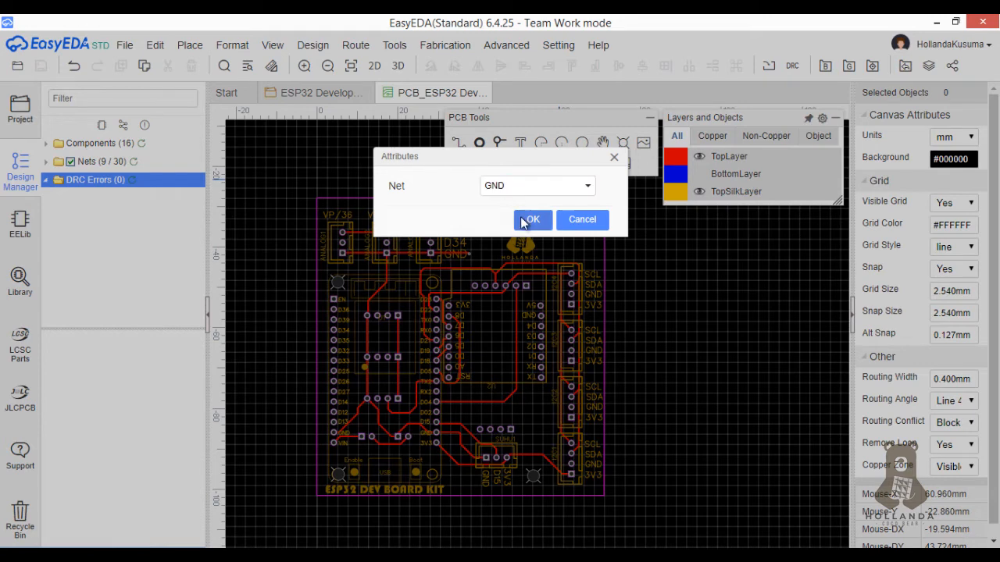
{"action": "left_click", "coordinate": [532, 220]}
{"action": "left_click", "coordinate": [287, 187]}
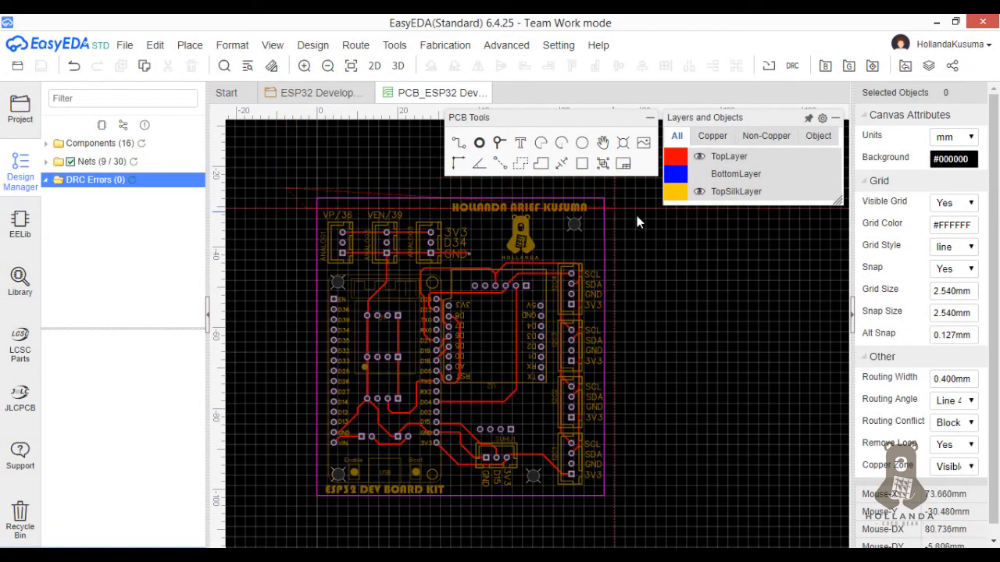
{"action": "left_click", "coordinate": [624, 187]}
{"action": "left_click", "coordinate": [625, 518]}
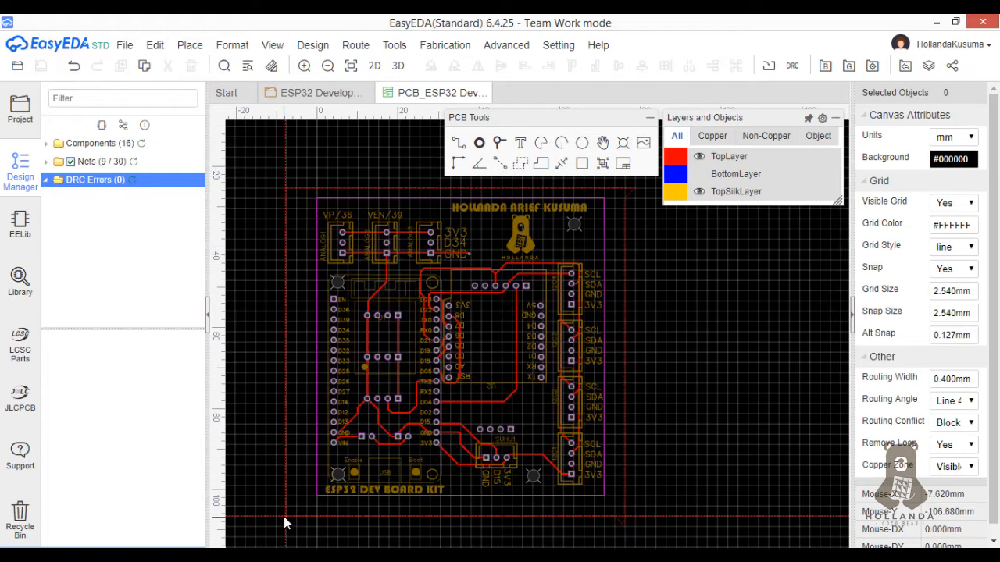
{"action": "right_click", "coordinate": [286, 482]}
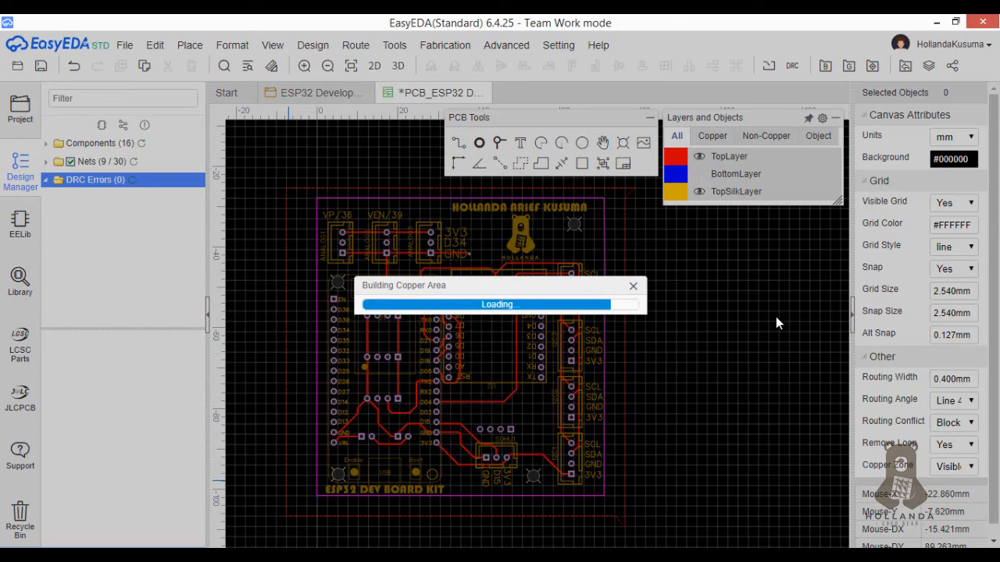
{"action": "scroll", "coordinate": [391, 231], "scroll_direction": "up", "scroll_amount": 3}
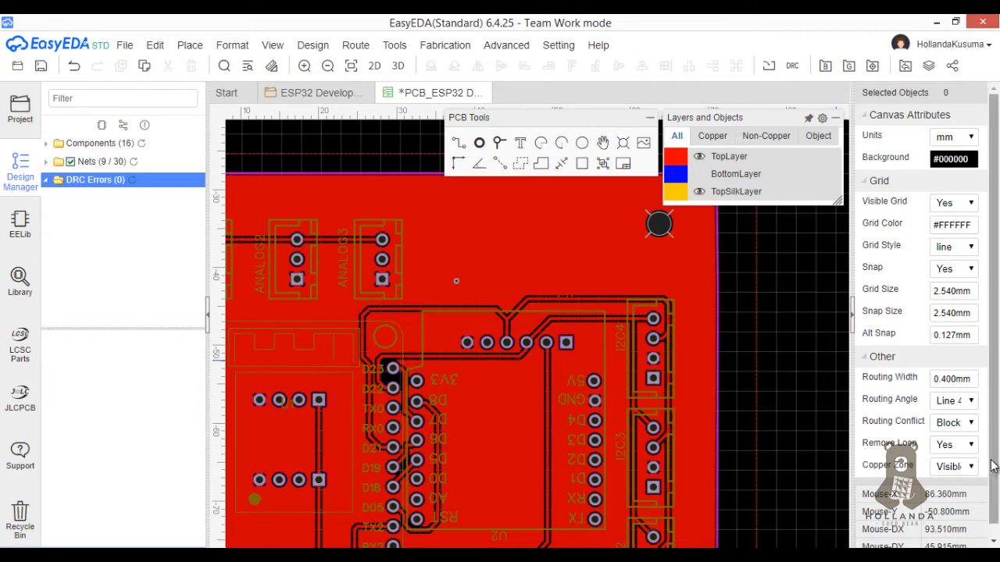
{"action": "scroll", "coordinate": [985, 471], "scroll_direction": "down", "scroll_amount": 1}
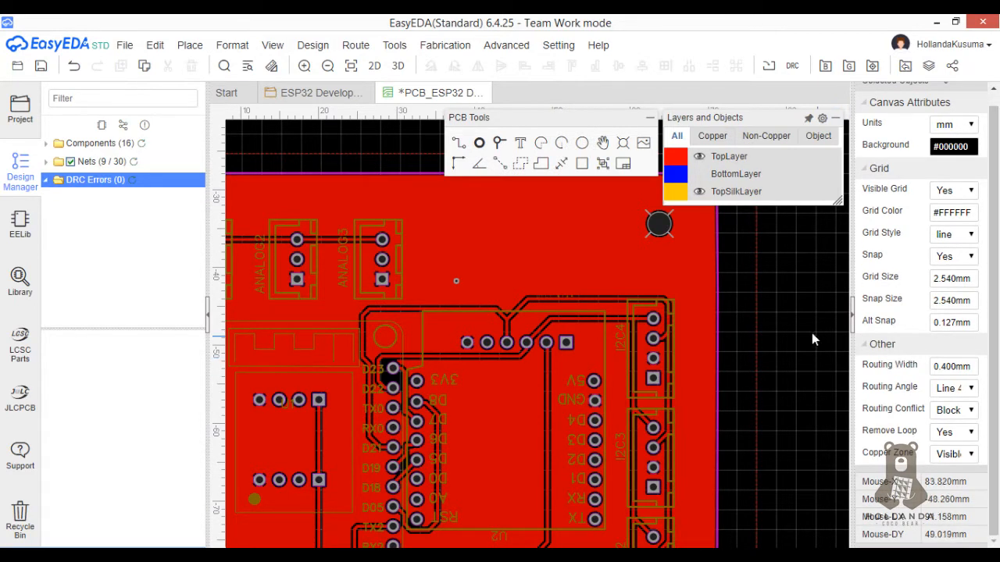
{"action": "left_click", "coordinate": [506, 45]}
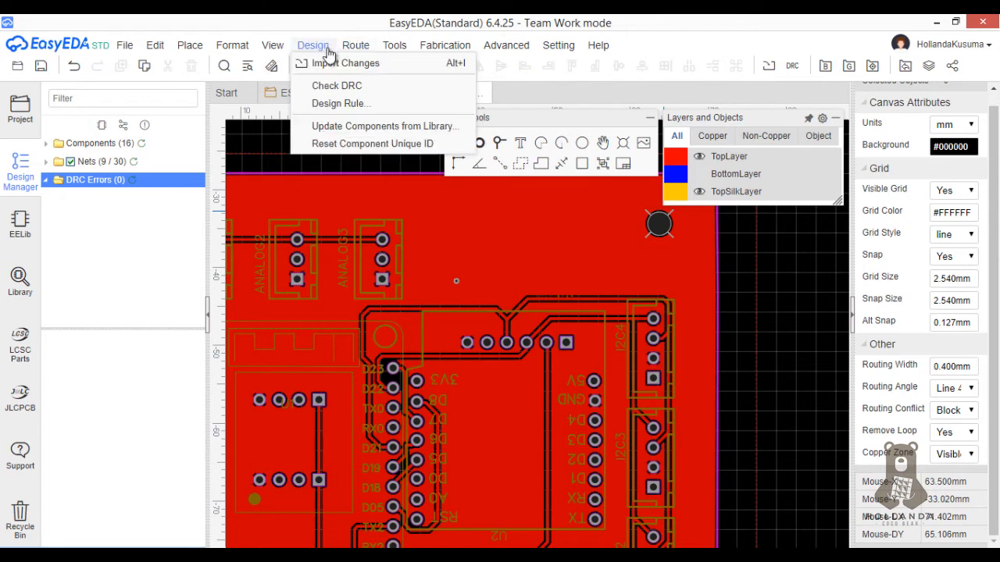
{"action": "left_click", "coordinate": [342, 103]}
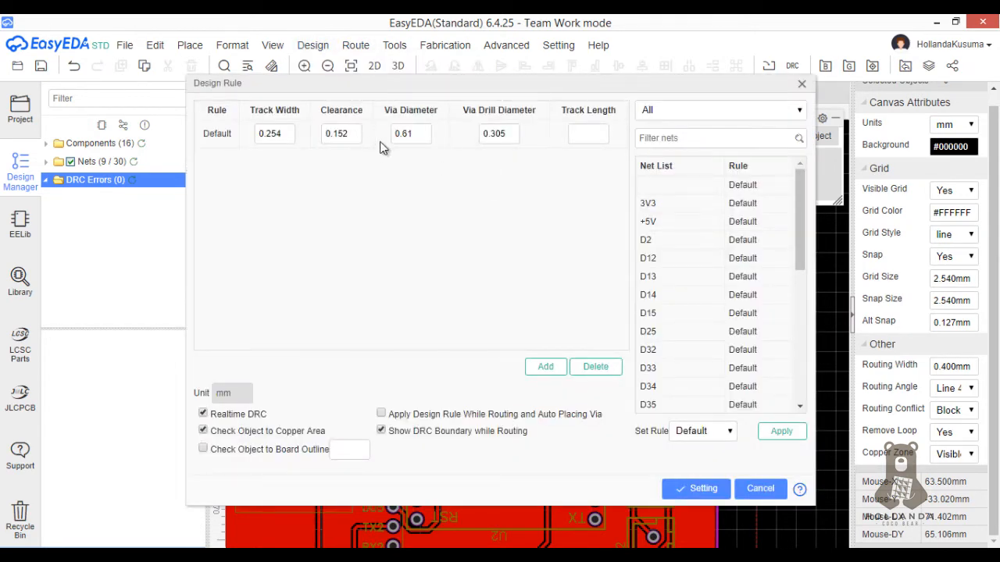
{"action": "double_click", "coordinate": [272, 135]}
{"action": "left_click", "coordinate": [277, 135]}
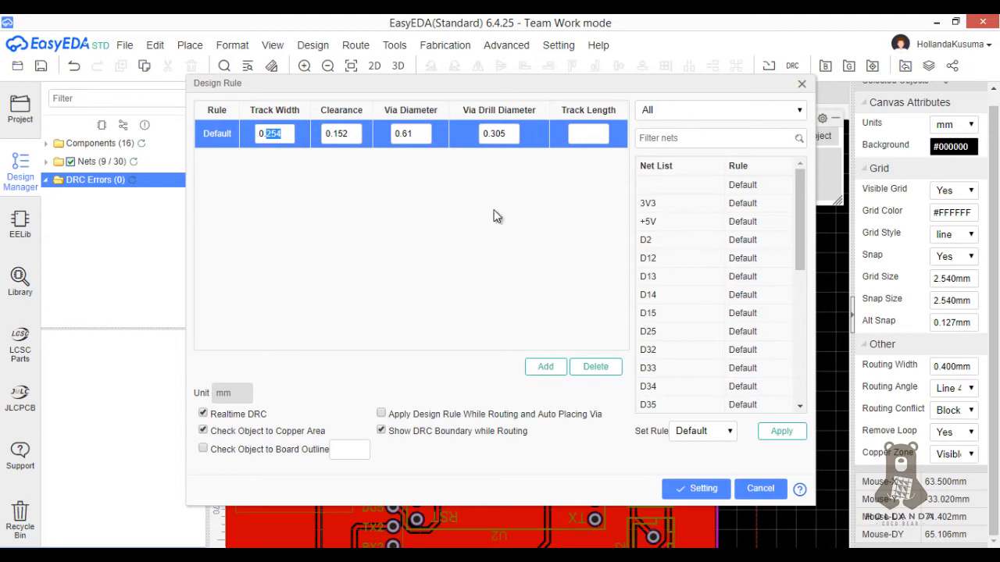
{"action": "key", "text": "Escape"}
Set the TopLayer GND copper area's clearance to 0.5 mm and rebuild it
{"action": "left_click", "coordinate": [393, 47]}
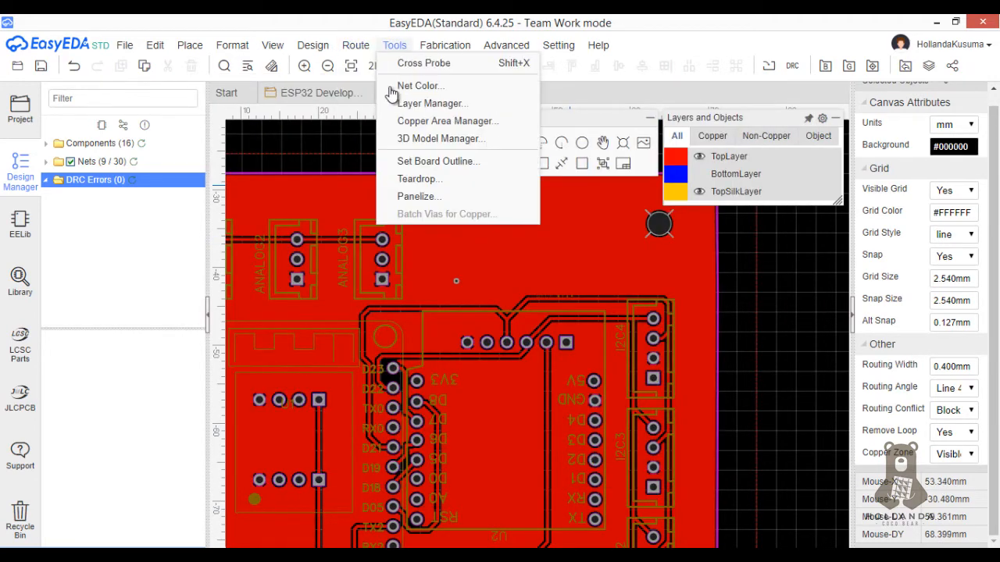
{"action": "left_click", "coordinate": [410, 122]}
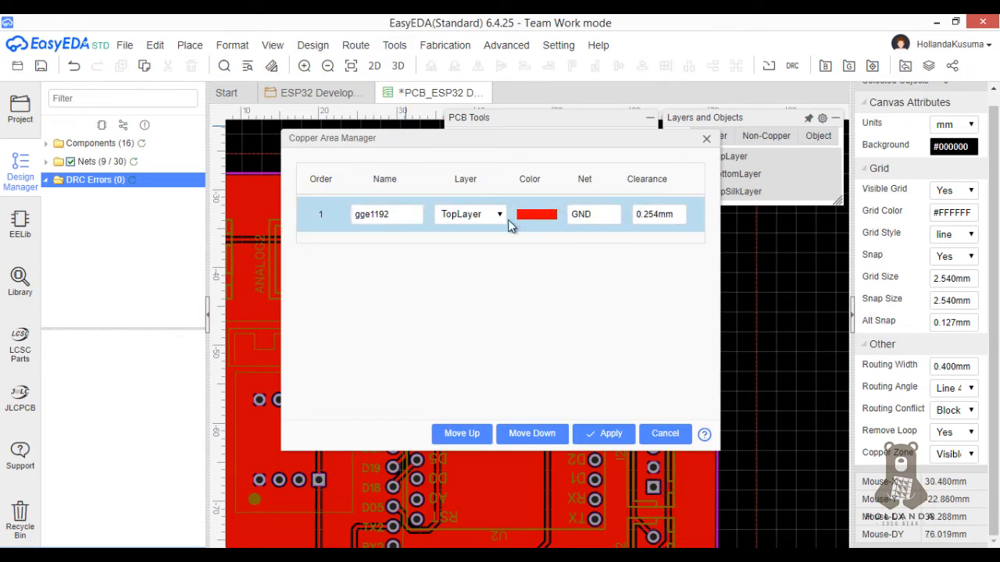
{"action": "left_click", "coordinate": [655, 214]}
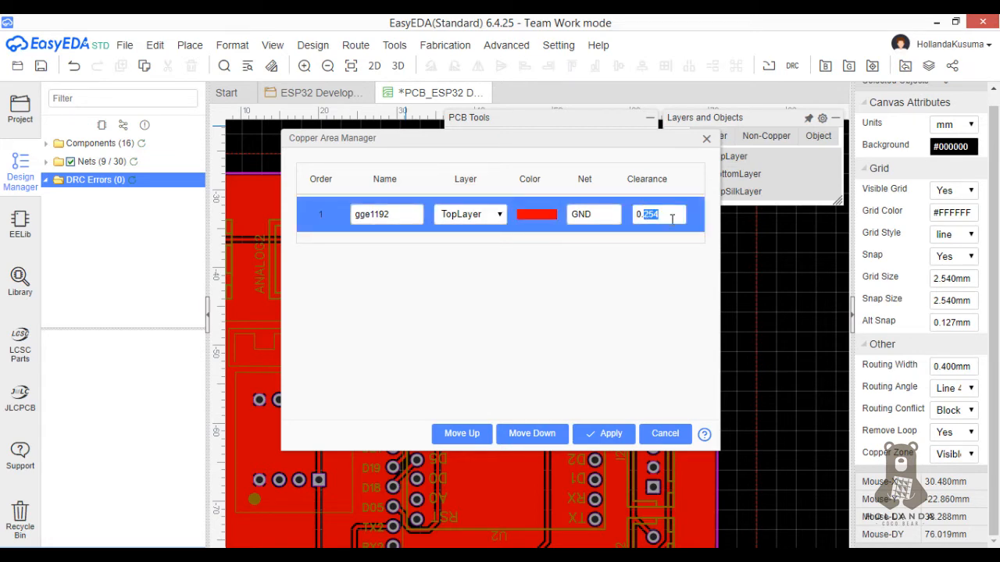
{"action": "left_click", "coordinate": [610, 434]}
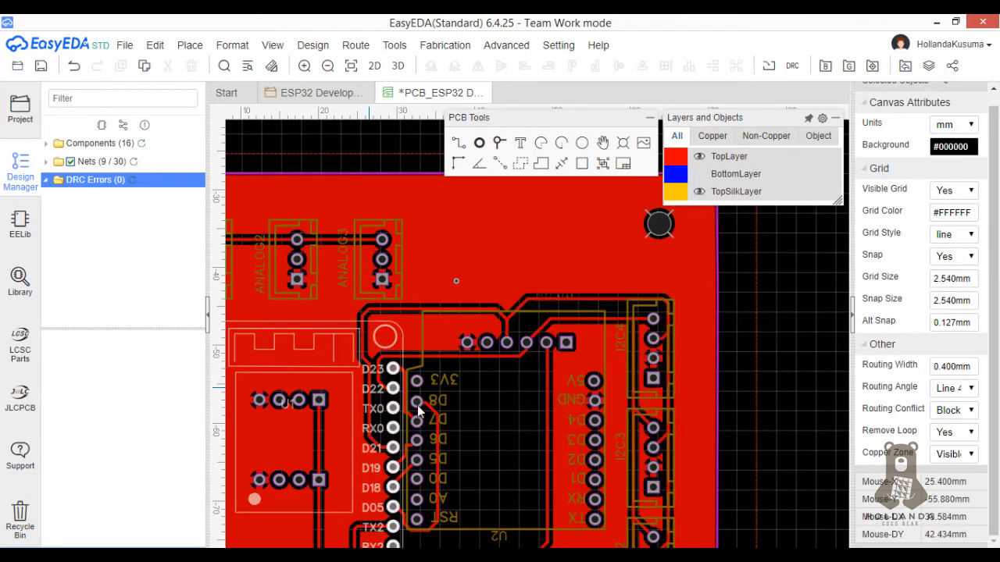
Set the TopLayer GND copper area's clearance to 0.3 mm, rebuild it and inspect the copper fill across the board
{"action": "left_click", "coordinate": [384, 47]}
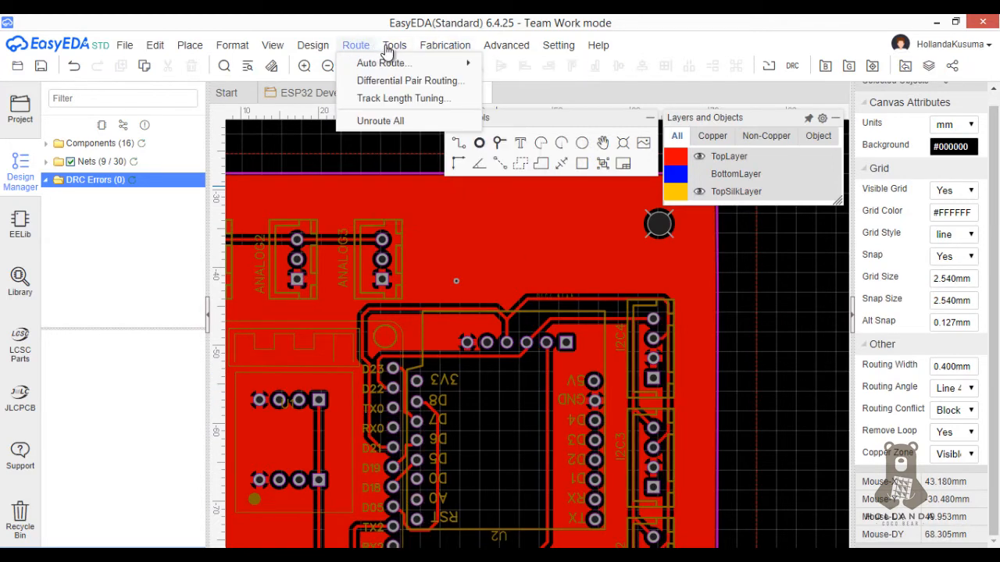
{"action": "left_click", "coordinate": [409, 121]}
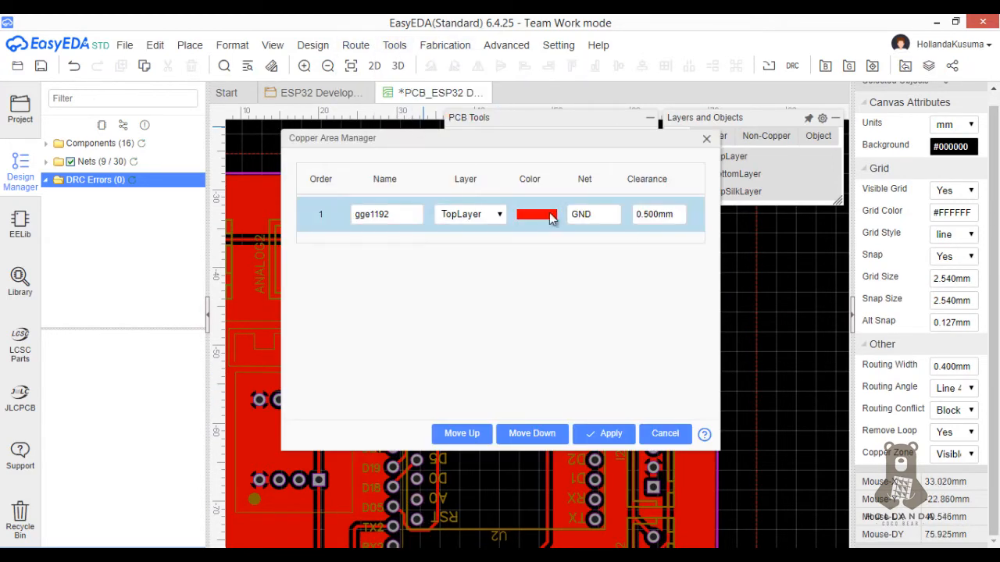
{"action": "left_click_drag", "start_coordinate": [643, 211], "coordinate": [658, 222]}
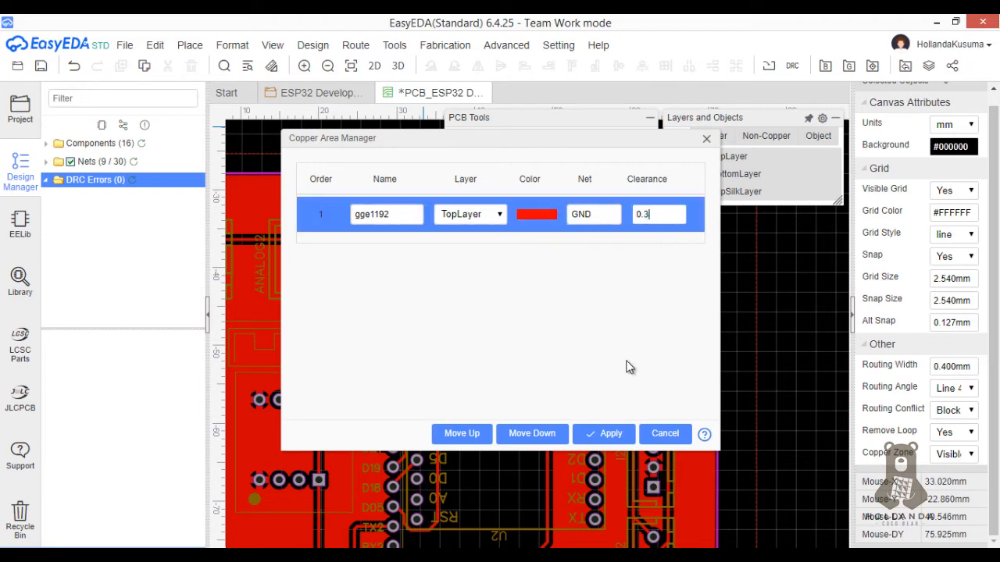
{"action": "left_click", "coordinate": [599, 434]}
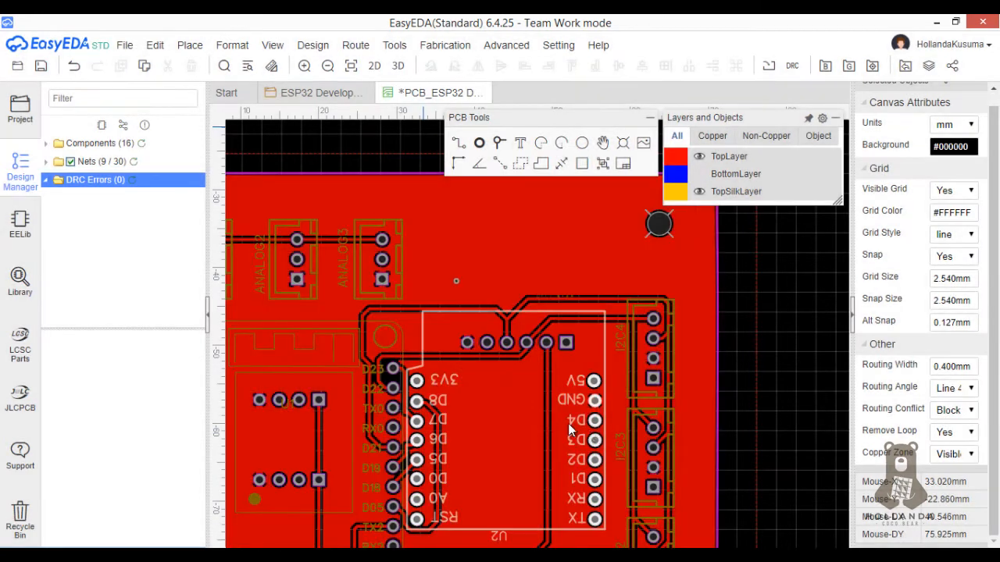
{"action": "scroll", "coordinate": [591, 461], "scroll_direction": "down", "scroll_amount": 1}
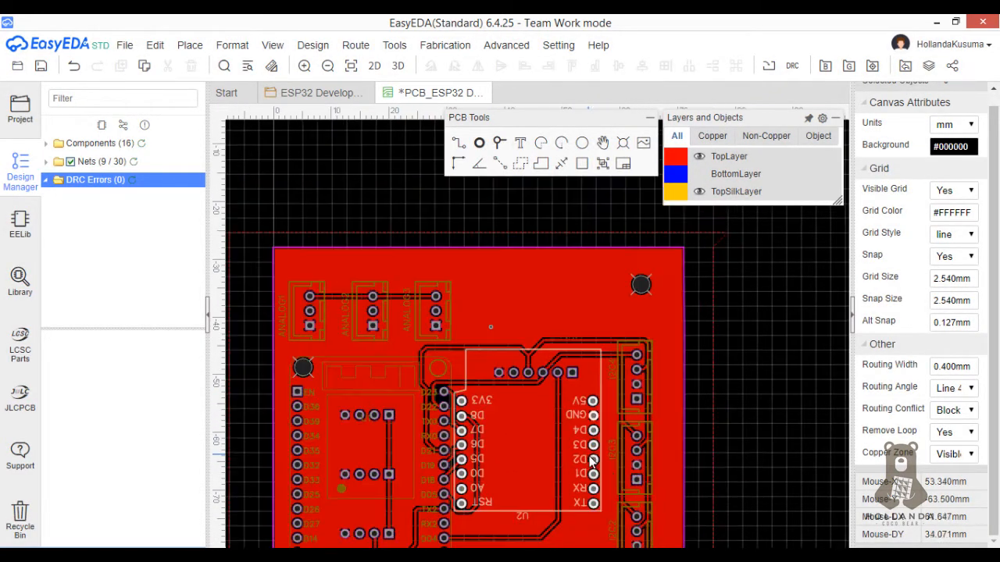
{"action": "scroll", "coordinate": [747, 329], "scroll_direction": "down", "scroll_amount": 3}
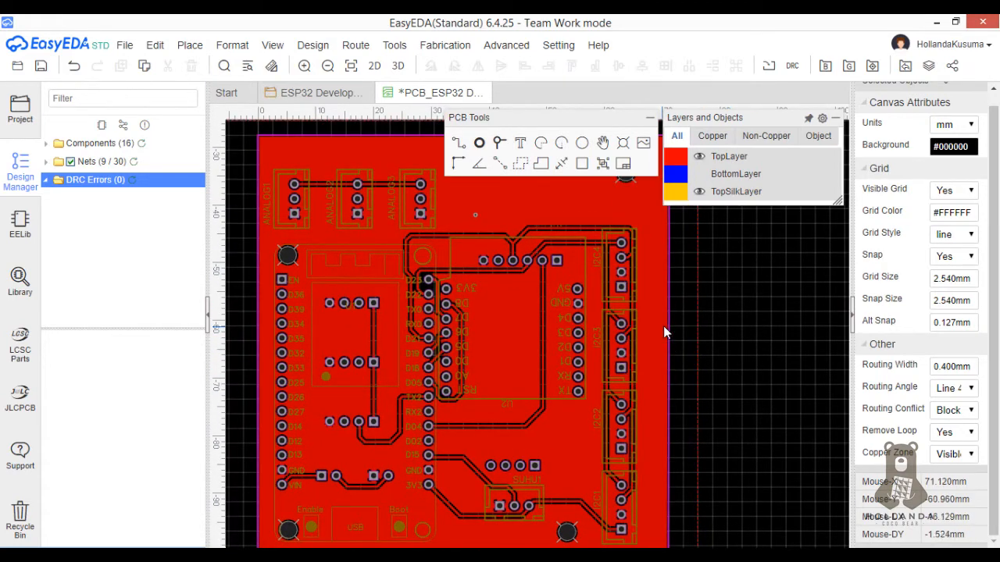
Show the BottomLayer and BottomSilkLayer and make the BottomLayer the active layer
{"action": "scroll", "coordinate": [717, 304], "scroll_direction": "down", "scroll_amount": 1}
{"action": "mouse_move", "coordinate": [701, 195]}
{"action": "left_click", "coordinate": [700, 175]}
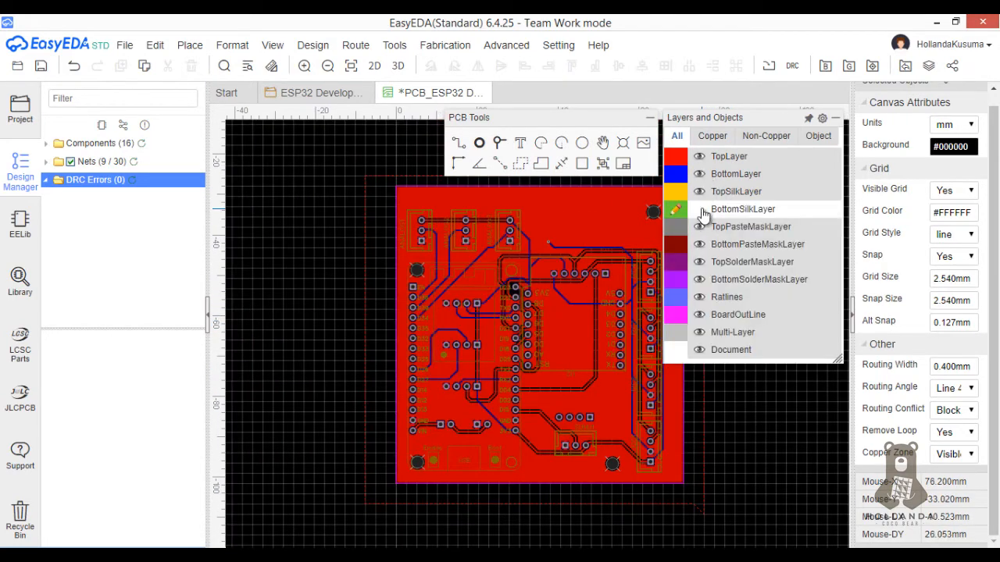
{"action": "left_click", "coordinate": [699, 209]}
{"action": "left_click", "coordinate": [675, 174]}
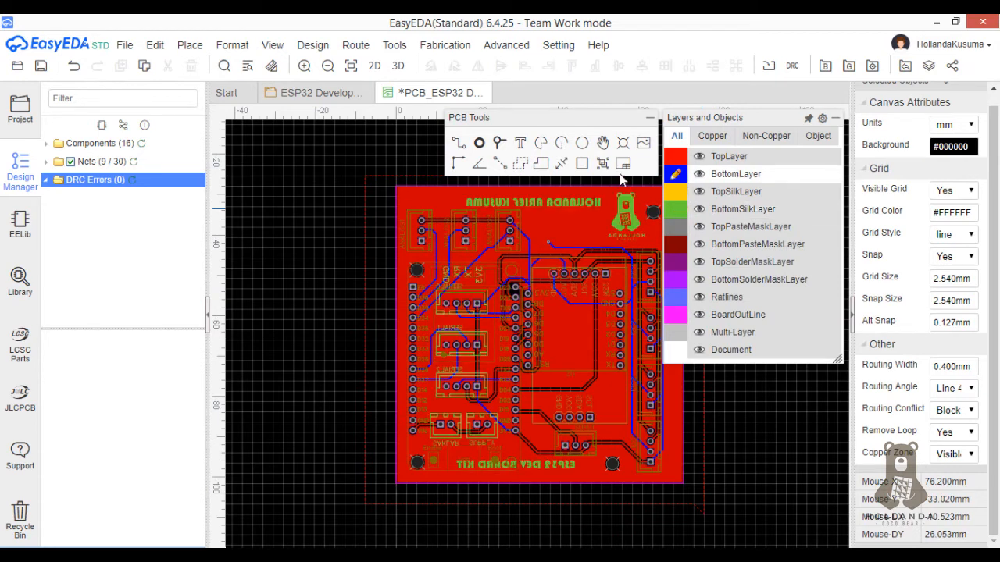
{"action": "left_click", "coordinate": [521, 162]}
{"action": "left_click", "coordinate": [531, 218]}
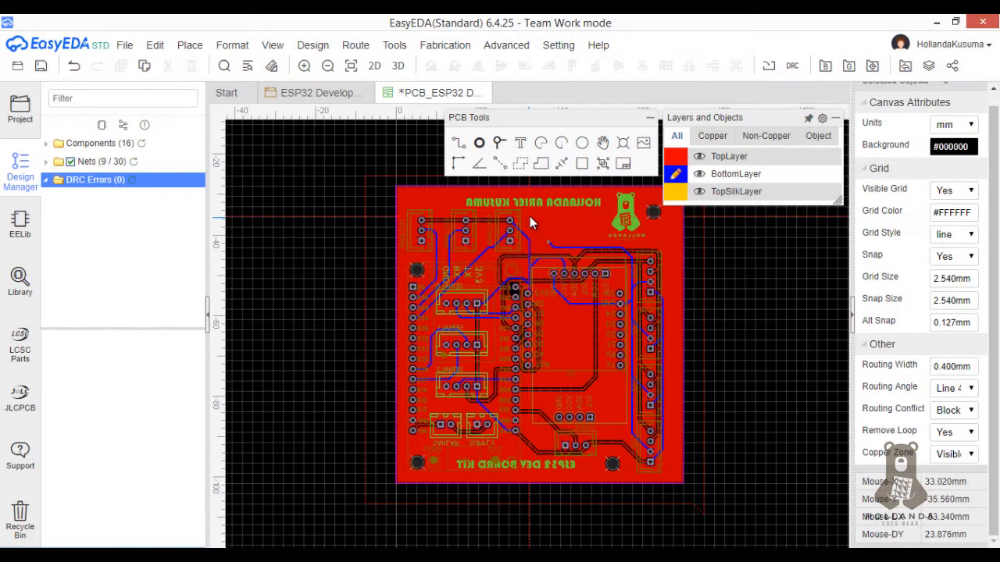
{"action": "left_click", "coordinate": [345, 165]}
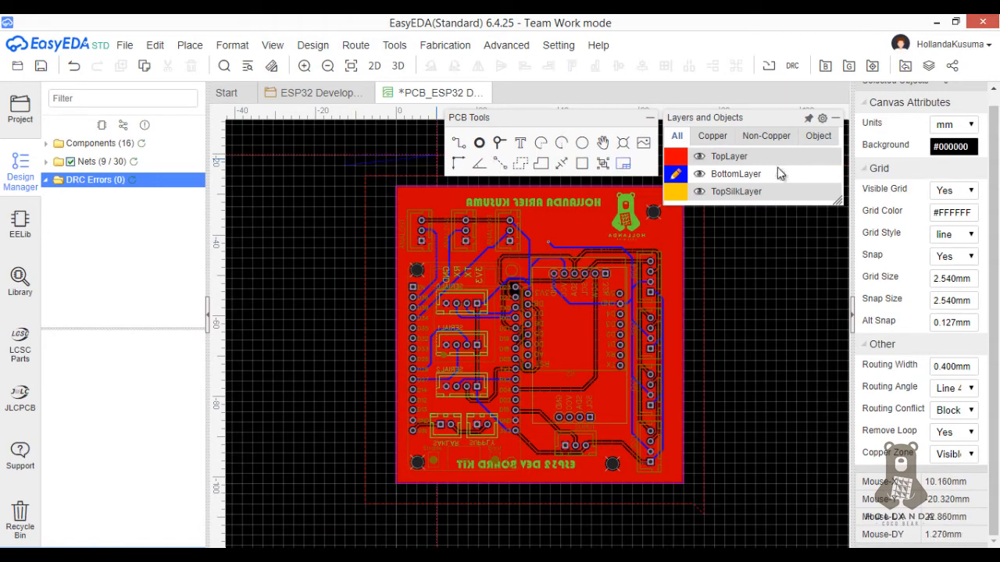
{"action": "right_click_drag", "start_coordinate": [465, 290], "coordinate": [454, 312]}
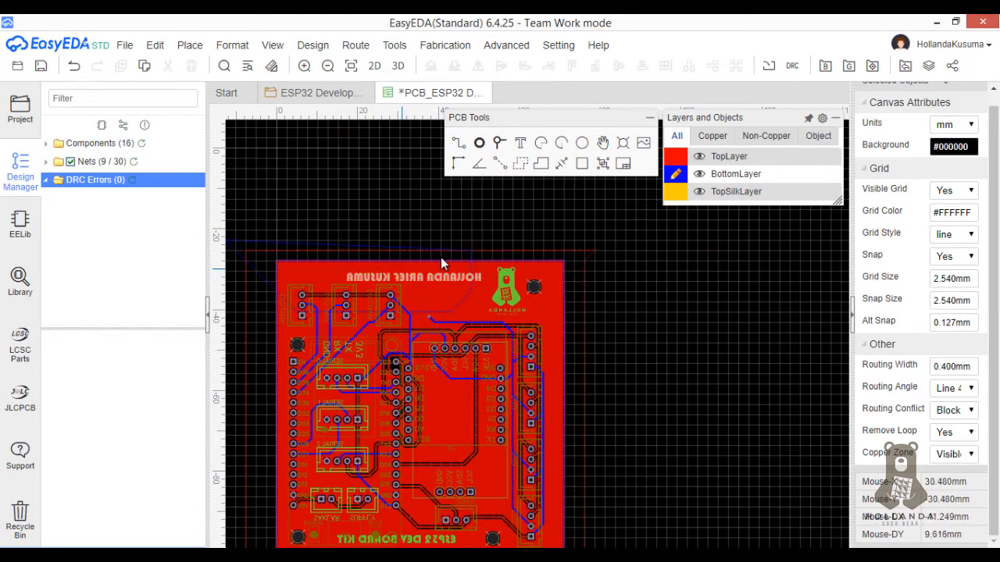
{"action": "key", "text": "ctrl+z"}
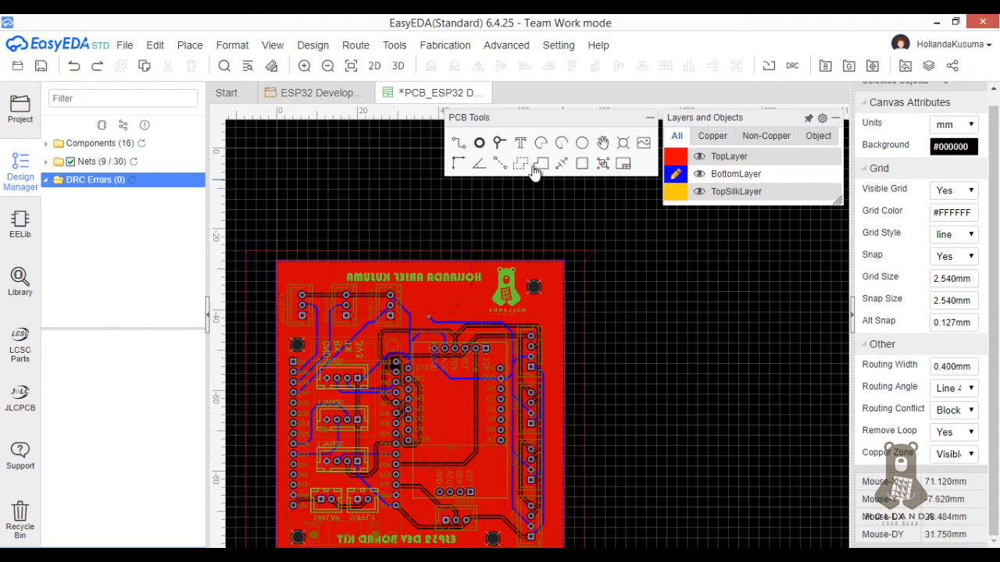
Draw a copper area on net GND around the whole board outline on the BottomLayer
{"action": "left_click", "coordinate": [522, 163]}
{"action": "left_click", "coordinate": [545, 225]}
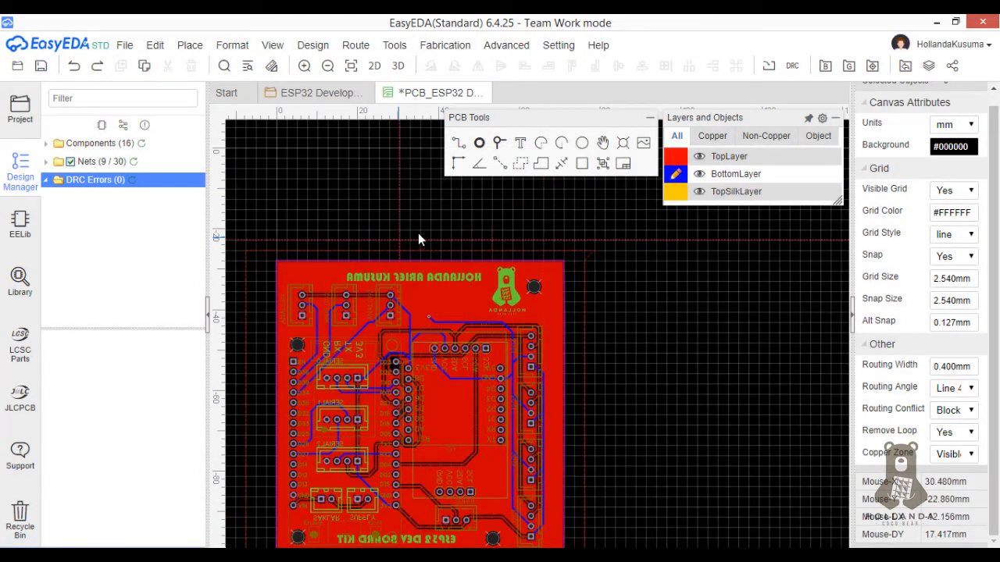
{"action": "scroll", "coordinate": [418, 233], "scroll_direction": "down", "scroll_amount": 2}
{"action": "mouse_move", "coordinate": [754, 164]}
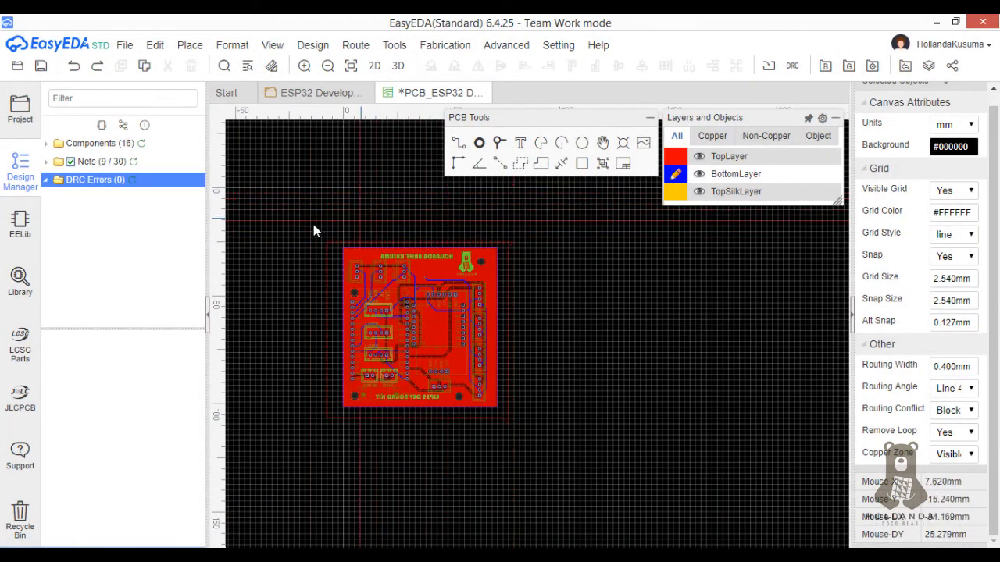
{"action": "left_click", "coordinate": [545, 438]}
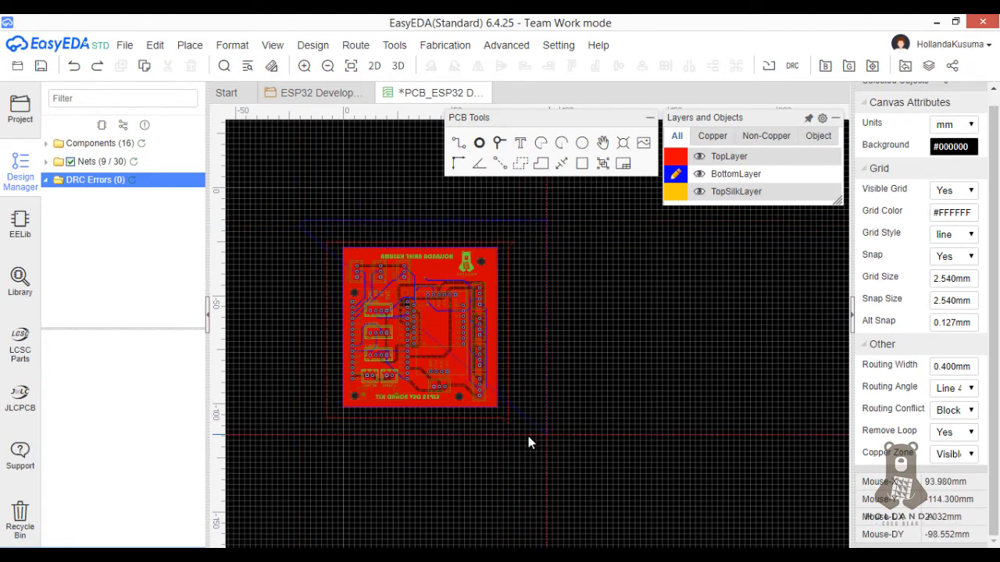
{"action": "right_click", "coordinate": [296, 426]}
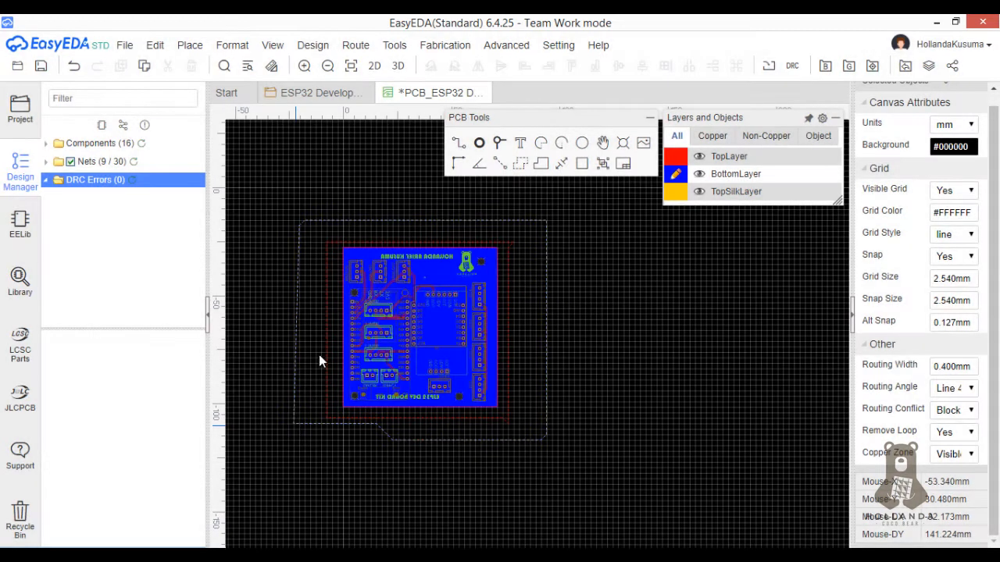
Adjust the BottomLayer GND copper area's clearance in the Copper Area Manager, apply it and save the PCB
{"action": "left_click", "coordinate": [356, 46]}
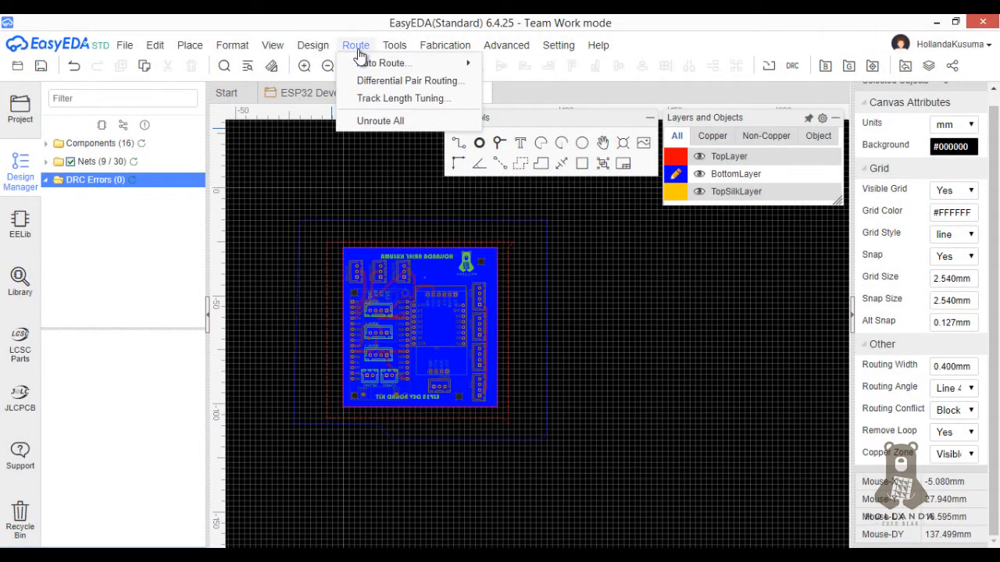
{"action": "mouse_move", "coordinate": [391, 47]}
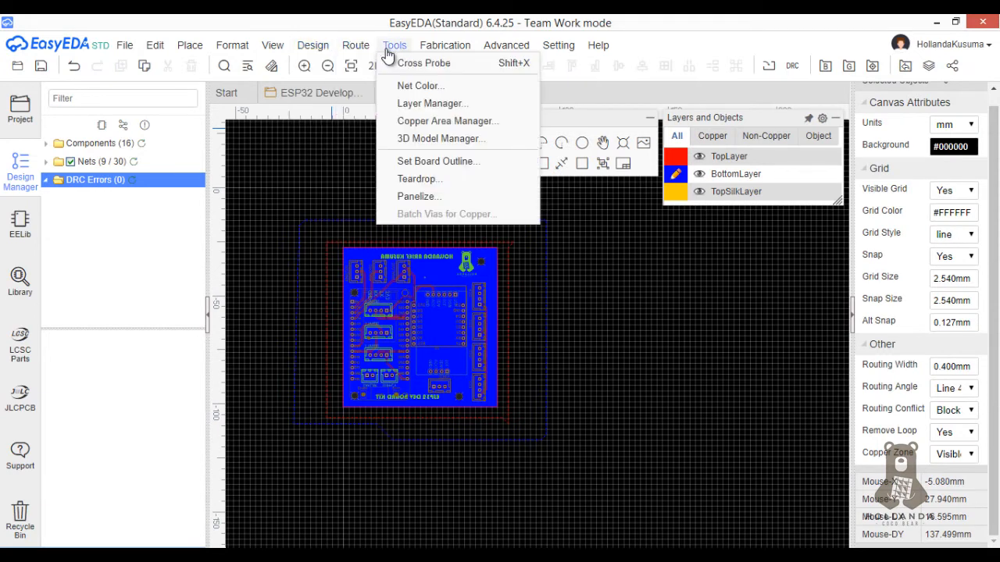
{"action": "left_click", "coordinate": [405, 125]}
{"action": "left_click", "coordinate": [647, 249]}
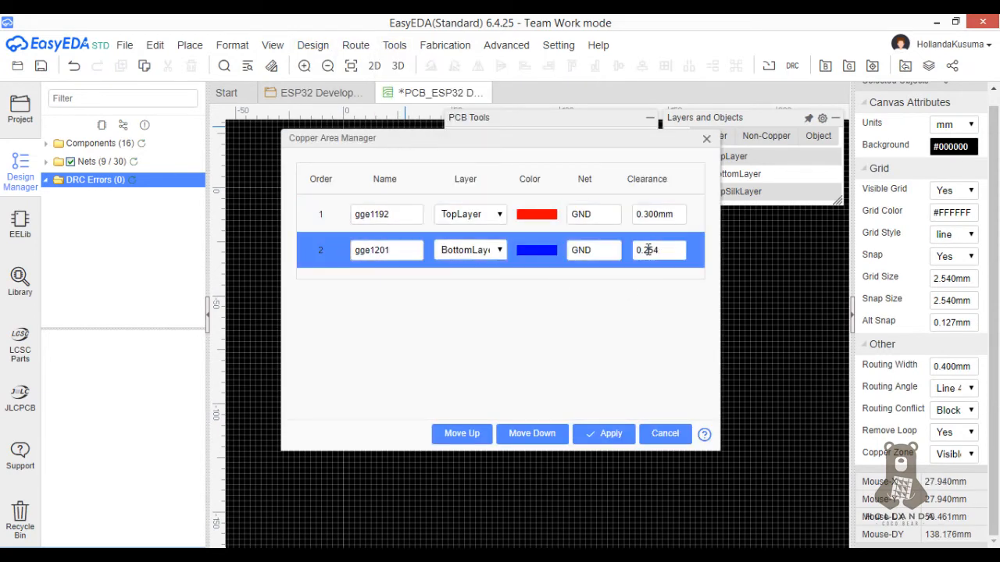
{"action": "left_click", "coordinate": [610, 435]}
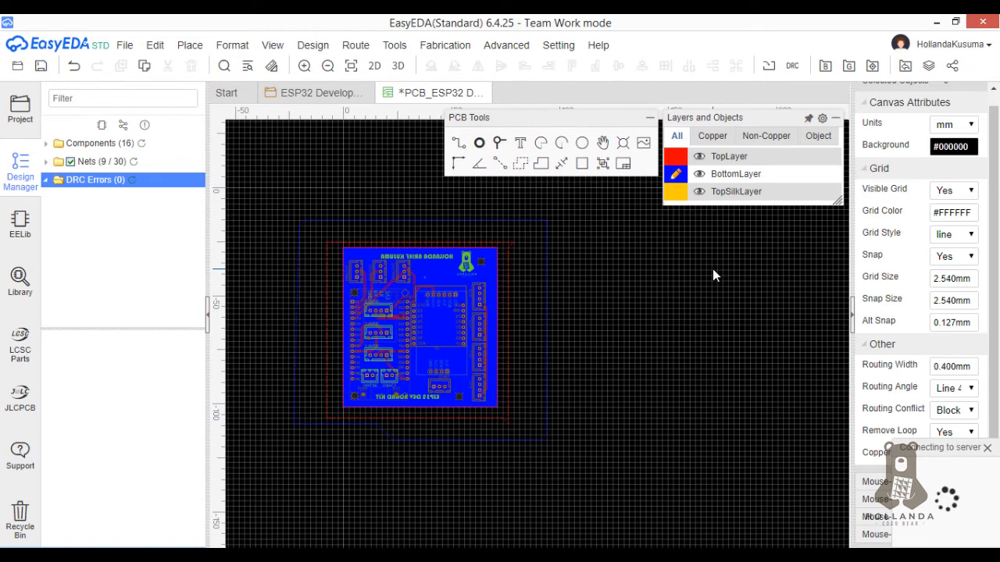
{"action": "key", "text": "ctrl+s"}
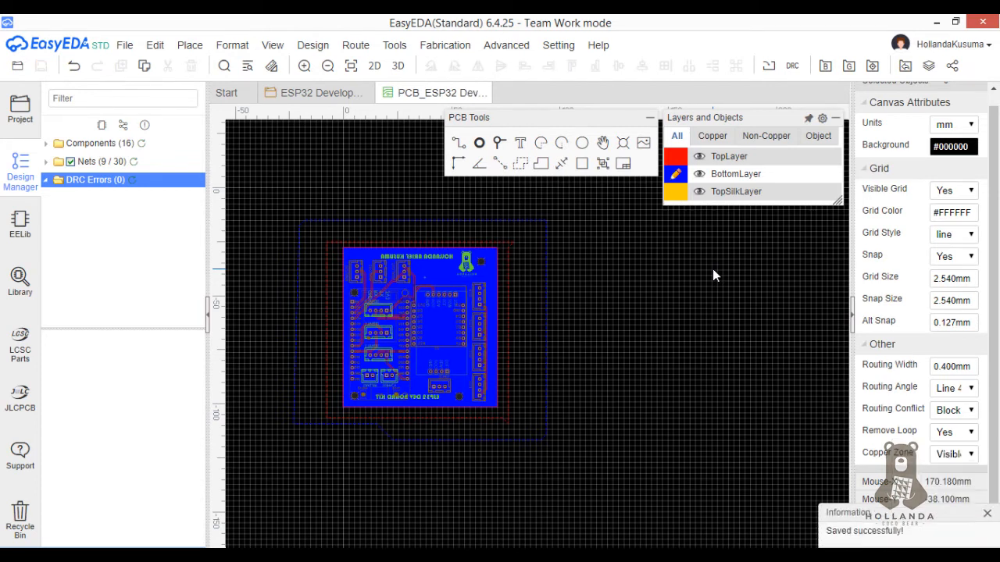
Open the 2D photo view of the board and hide its grid
{"action": "left_click", "coordinate": [375, 67]}
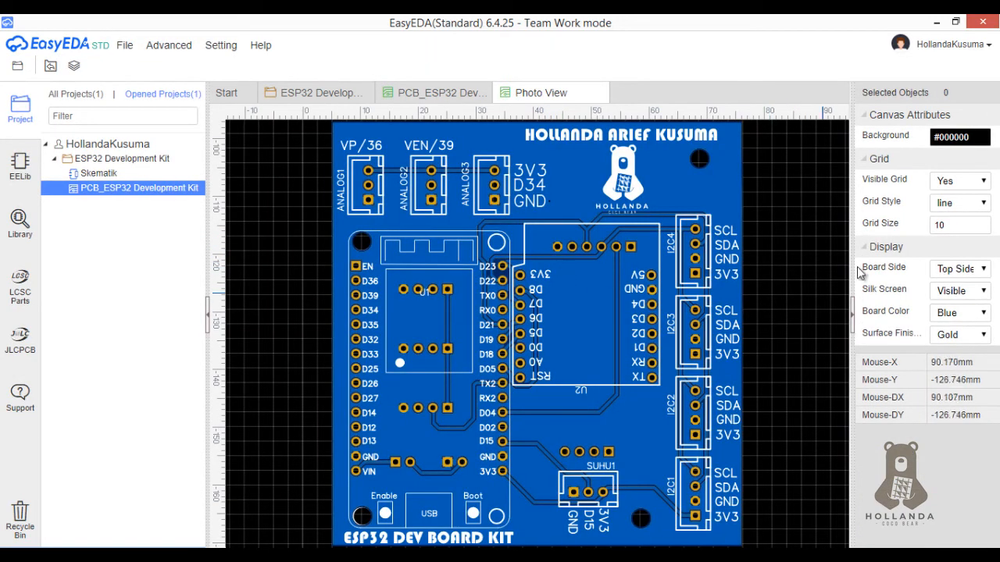
{"action": "left_click", "coordinate": [968, 209]}
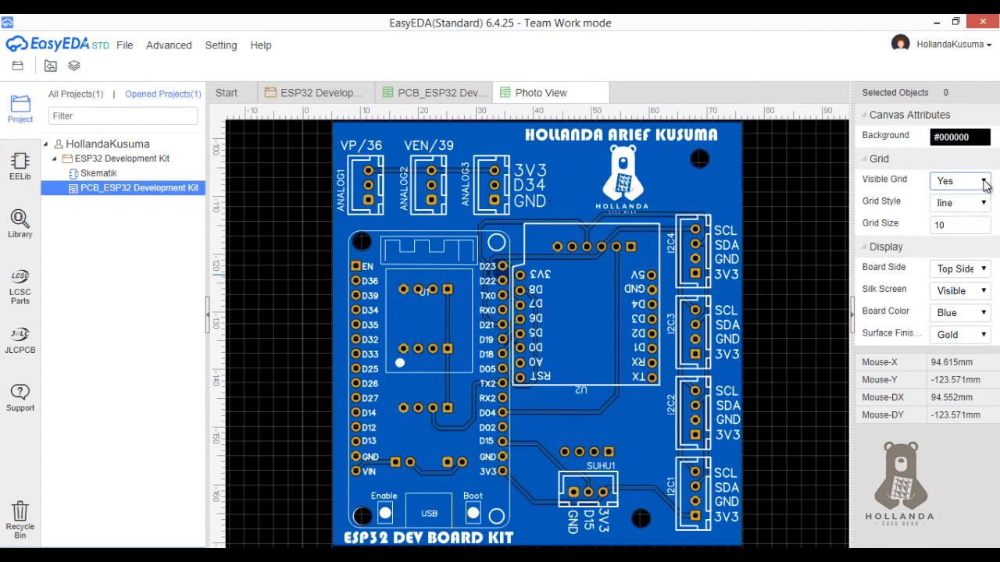
{"action": "left_click", "coordinate": [961, 180]}
{"action": "left_click", "coordinate": [943, 205]}
{"action": "scroll", "coordinate": [763, 258], "scroll_direction": "down", "scroll_amount": 2}
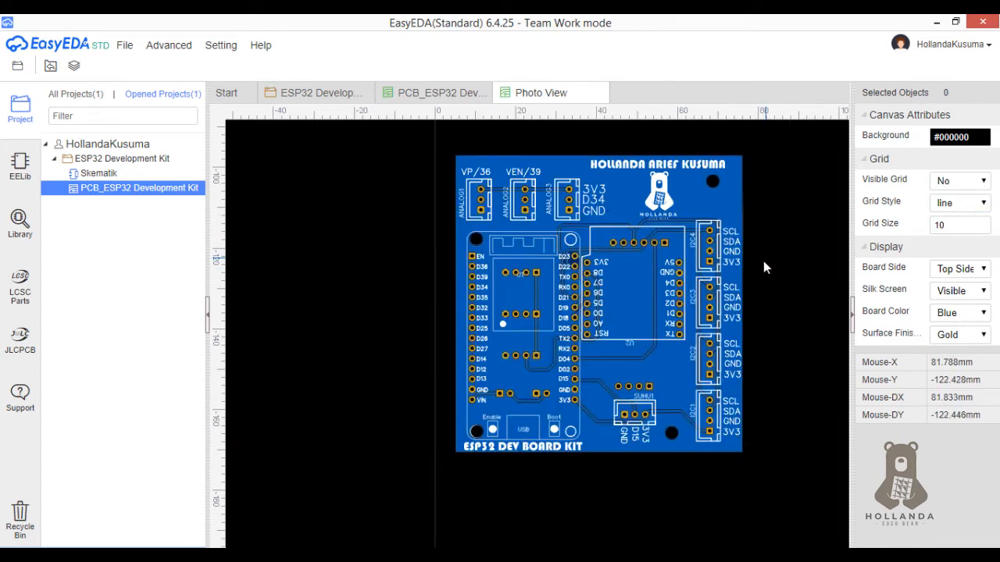
{"action": "right_click_drag", "start_coordinate": [596, 287], "coordinate": [482, 330]}
{"action": "left_click", "coordinate": [125, 45]}
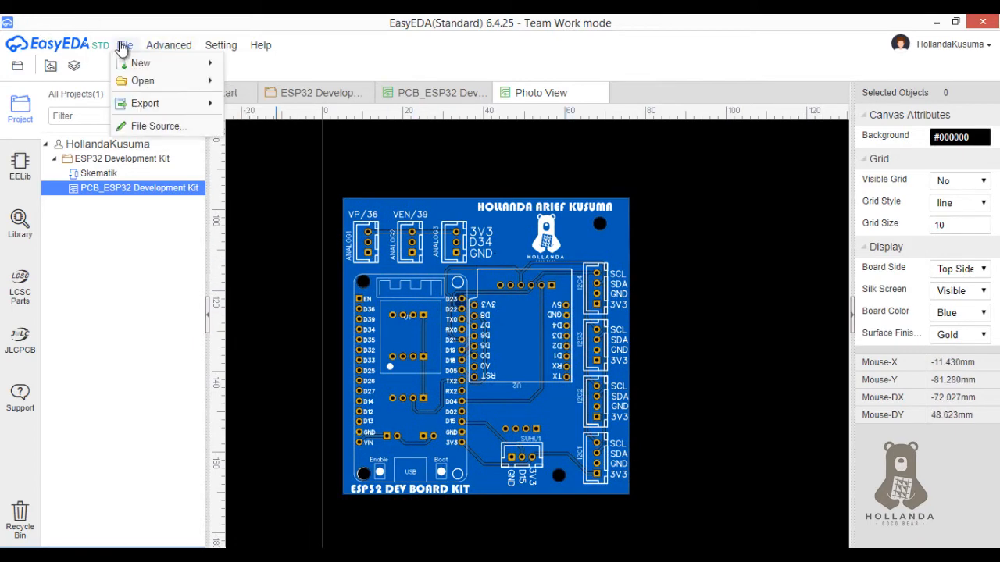
{"action": "mouse_move", "coordinate": [162, 104]}
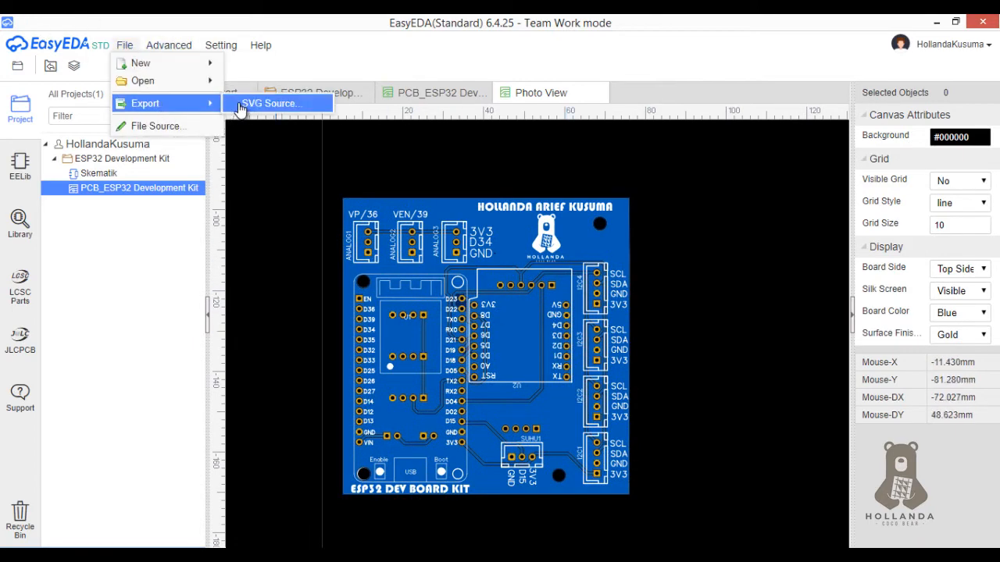
{"action": "scroll", "coordinate": [699, 341], "scroll_direction": "up", "scroll_amount": 2}
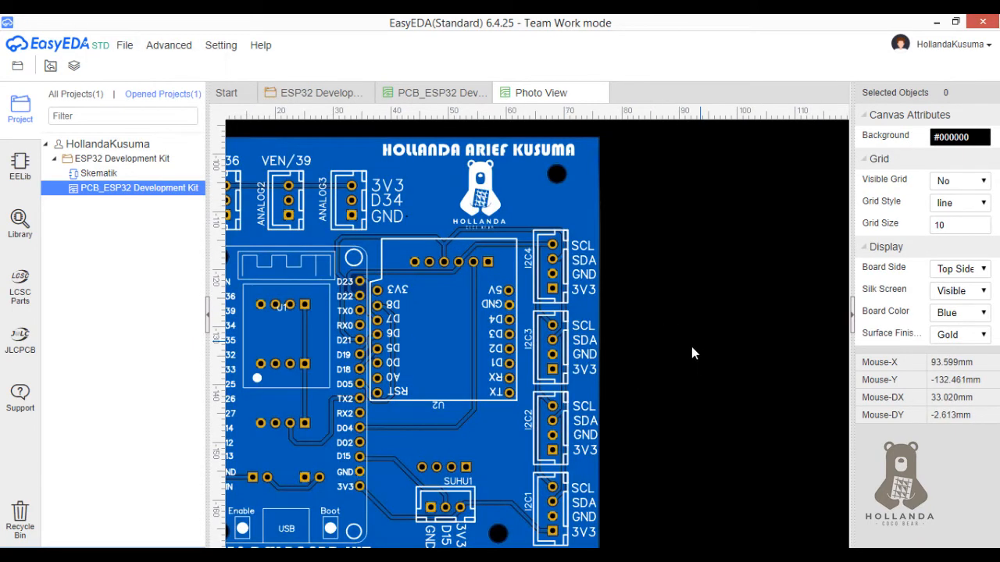
{"action": "scroll", "coordinate": [677, 359], "scroll_direction": "down", "scroll_amount": 2}
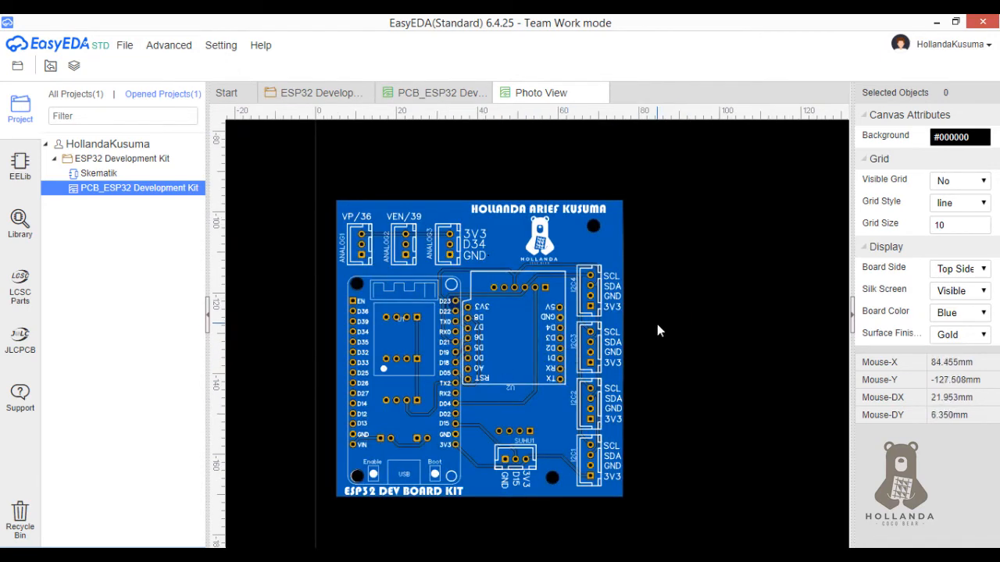
{"action": "scroll", "coordinate": [657, 328], "scroll_direction": "up", "scroll_amount": 1}
{"action": "scroll", "coordinate": [646, 351], "scroll_direction": "down", "scroll_amount": 1}
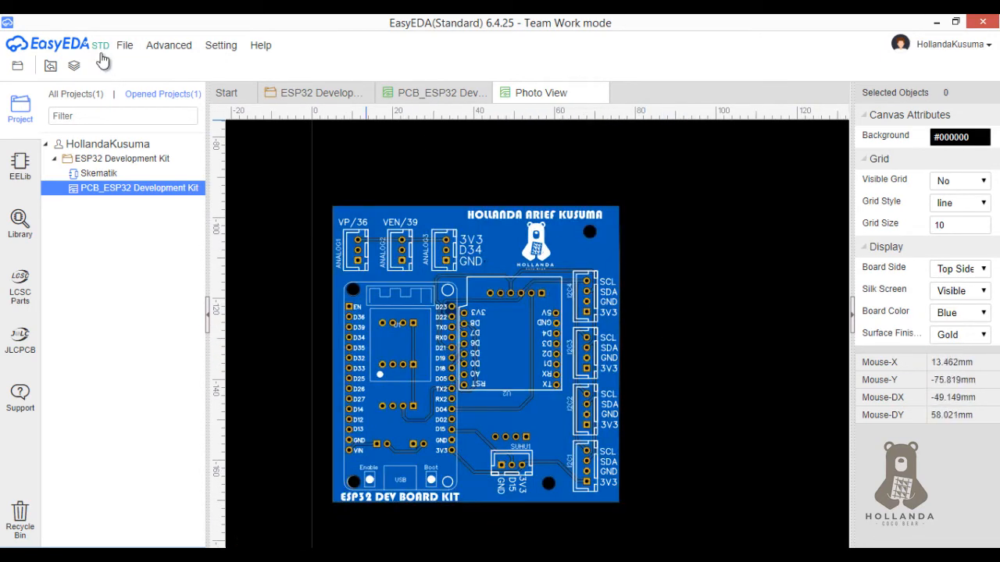
{"action": "left_click", "coordinate": [124, 45]}
Switch to Paint, paste the screen capture and cut out the board region, about 411 × 431 px
{"action": "left_click", "coordinate": [677, 266]}
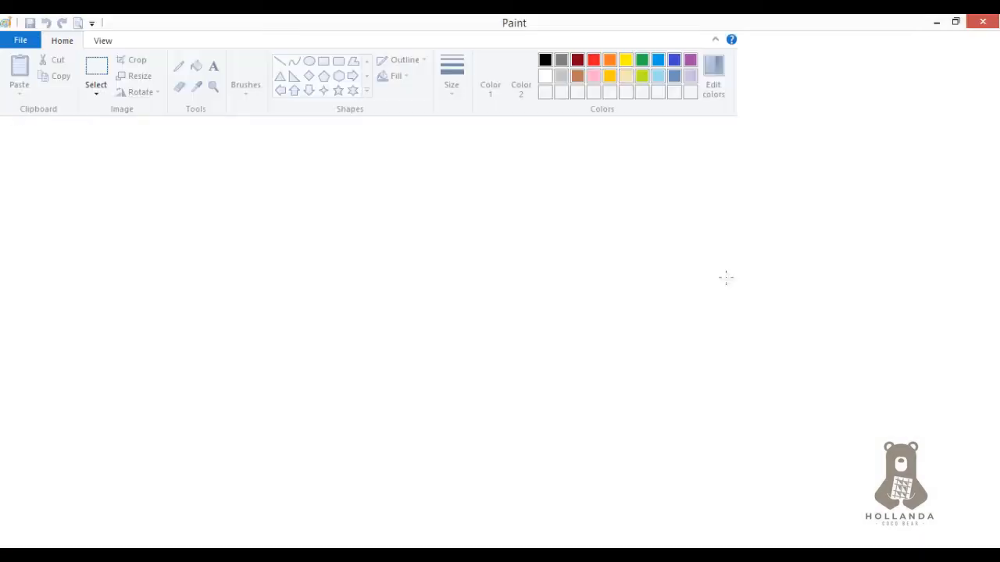
{"action": "key", "text": "ctrl+v"}
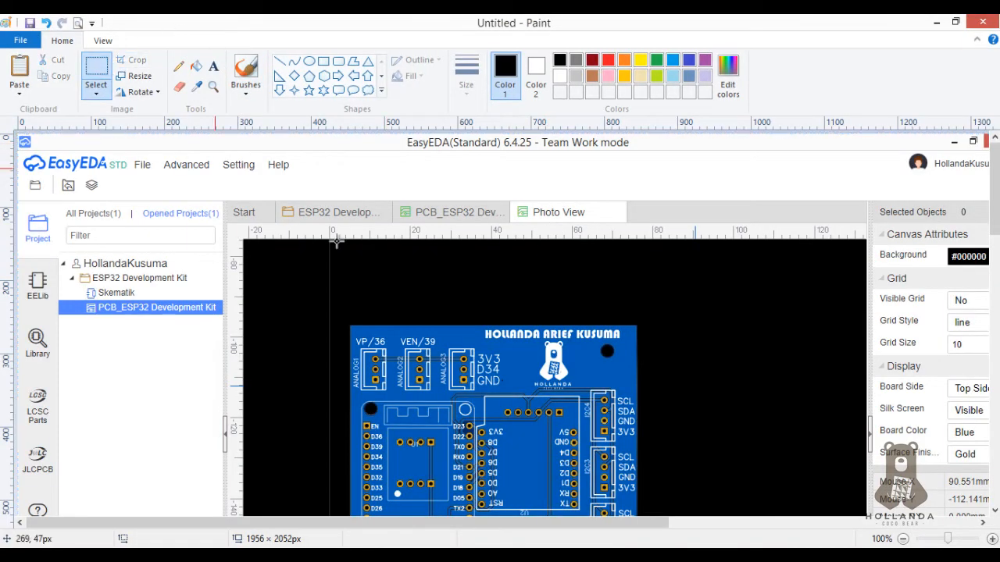
{"action": "scroll", "coordinate": [336, 238], "scroll_direction": "down", "scroll_amount": 3}
{"action": "scroll", "coordinate": [353, 225], "scroll_direction": "down", "scroll_amount": 3}
{"action": "scroll", "coordinate": [348, 192], "scroll_direction": "up", "scroll_amount": 3}
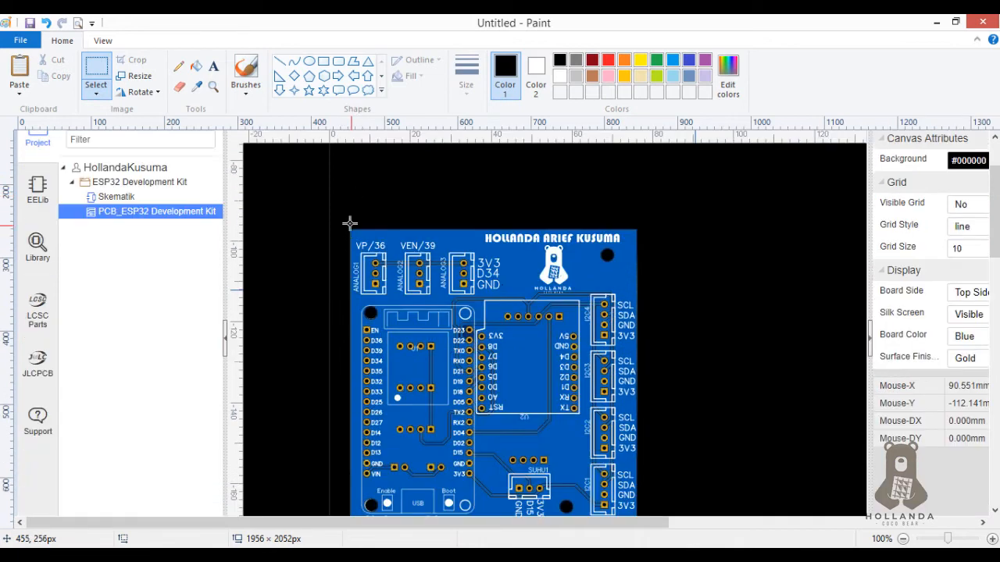
{"action": "scroll", "coordinate": [647, 435], "scroll_direction": "down", "scroll_amount": 3}
{"action": "left_click_drag", "start_coordinate": [346, 223], "coordinate": [645, 442]}
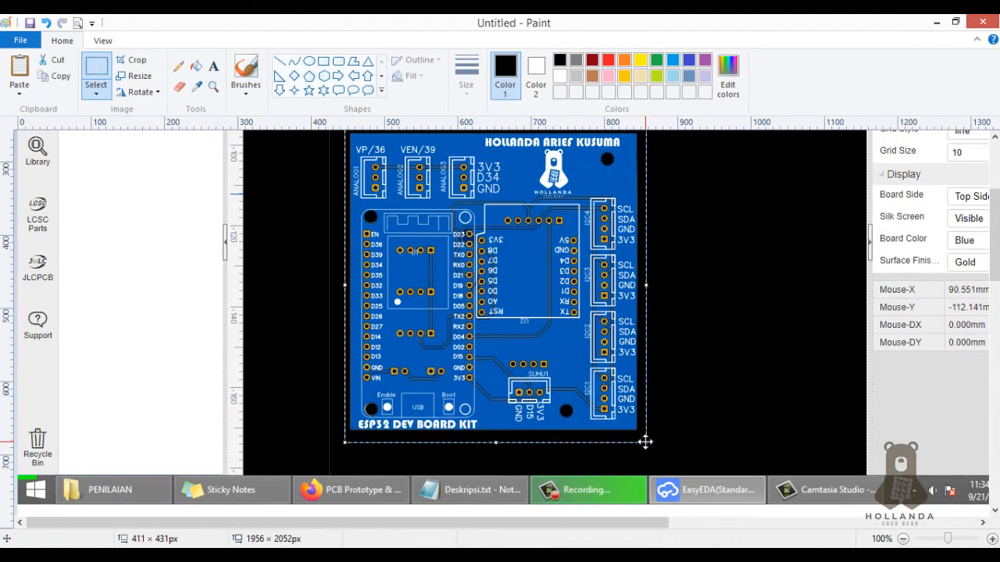
{"action": "key", "text": "ctrl+x"}
Start a new picture without saving the old one, paste the board image and shrink the canvas to about 412 × 424 px
{"action": "key", "text": "ctrl+n"}
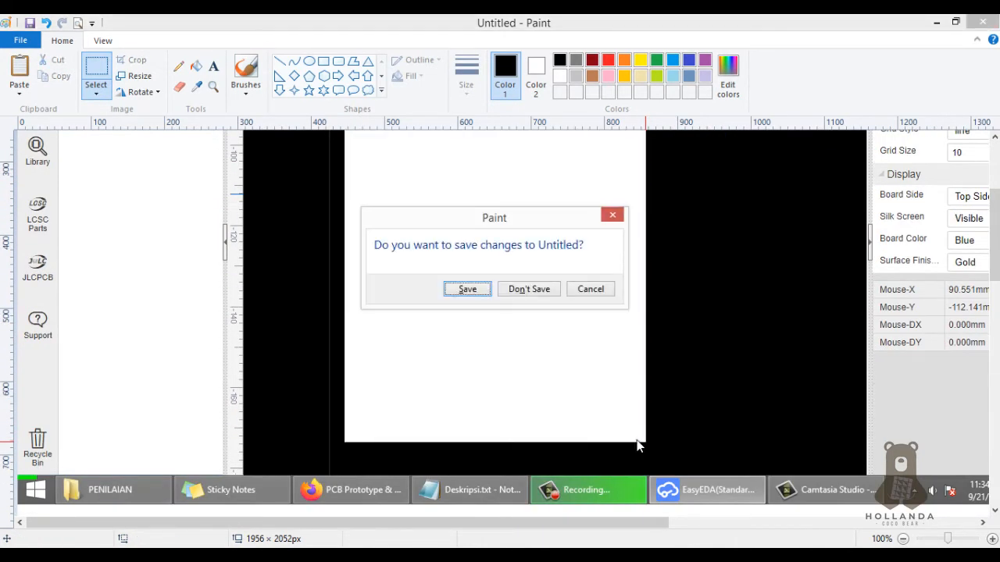
{"action": "left_click", "coordinate": [532, 287]}
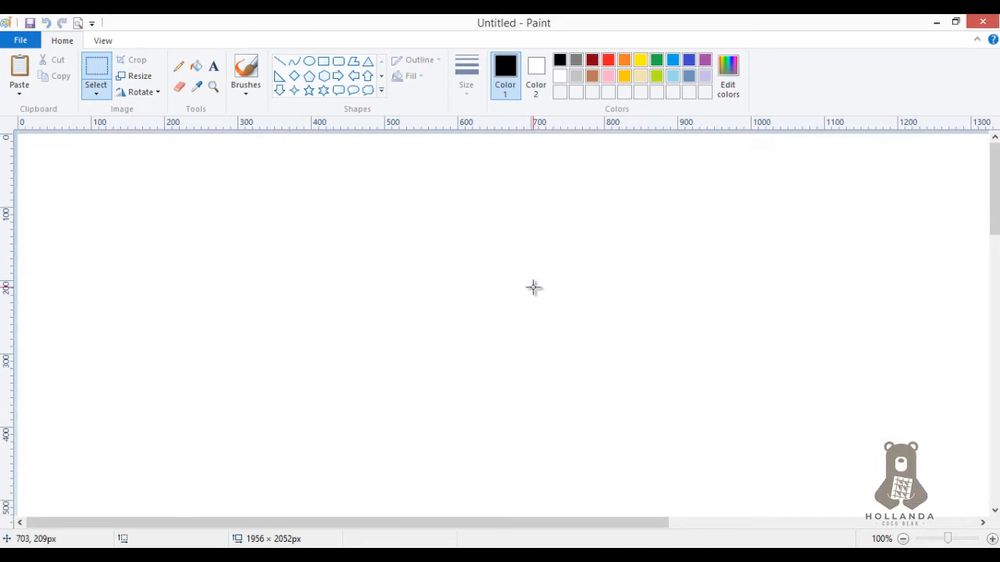
{"action": "key", "text": "ctrl+v"}
{"action": "scroll", "coordinate": [533, 286], "scroll_direction": "down", "scroll_amount": 2, "text": "ctrl"}
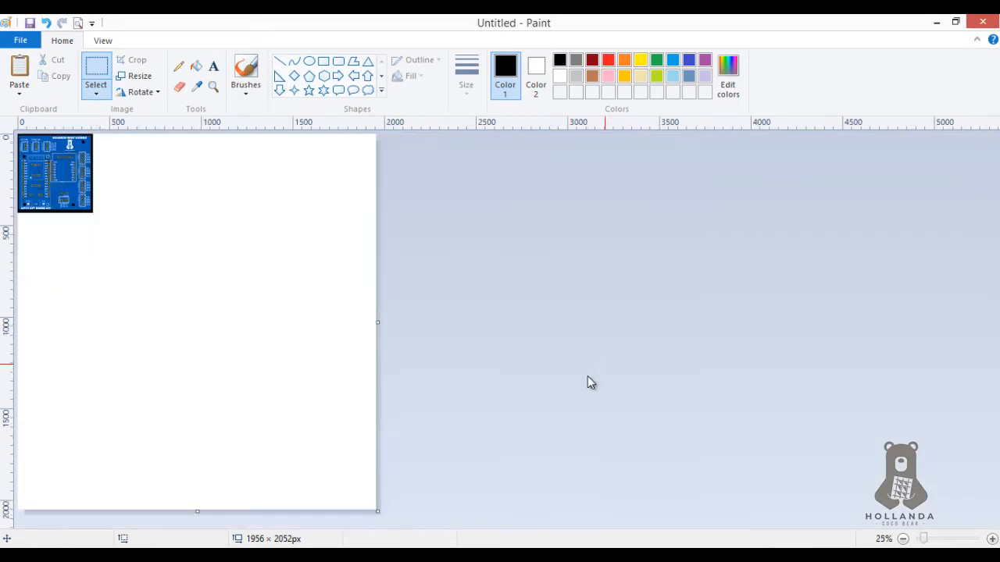
{"action": "left_click_drag", "start_coordinate": [379, 512], "coordinate": [94, 213]}
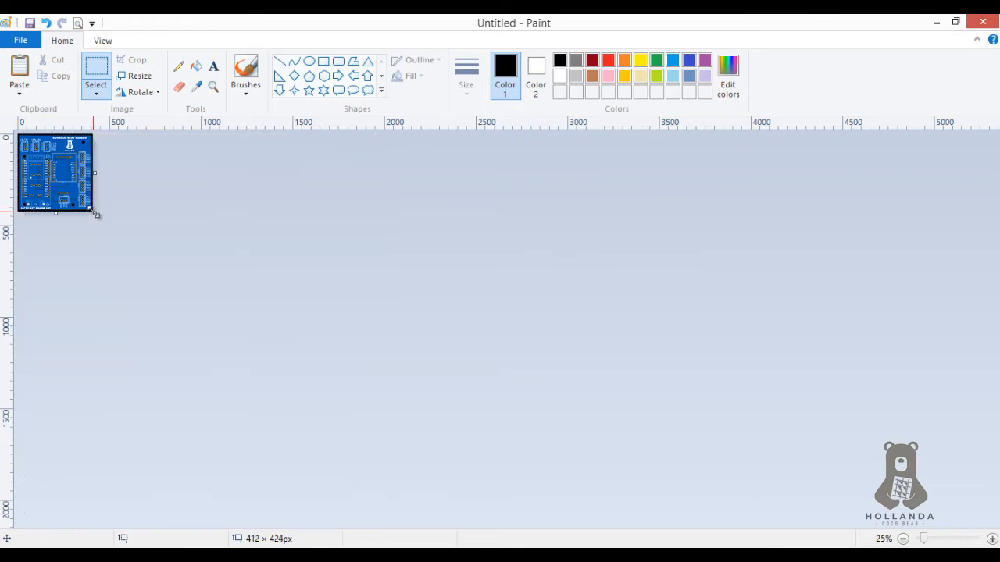
{"action": "scroll", "coordinate": [178, 244], "scroll_direction": "up", "scroll_amount": 2, "text": "ctrl"}
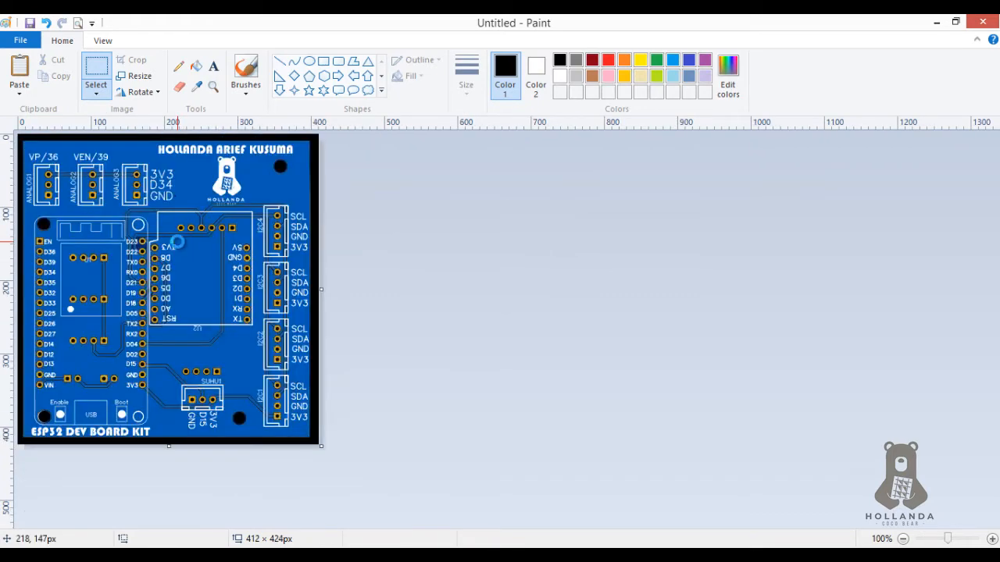
Save the board picture as PCB ESP32 ATAS in PNG format in the EasyEDA folder under Documents
{"action": "key", "text": "ctrl+s"}
{"action": "left_click", "coordinate": [144, 204]}
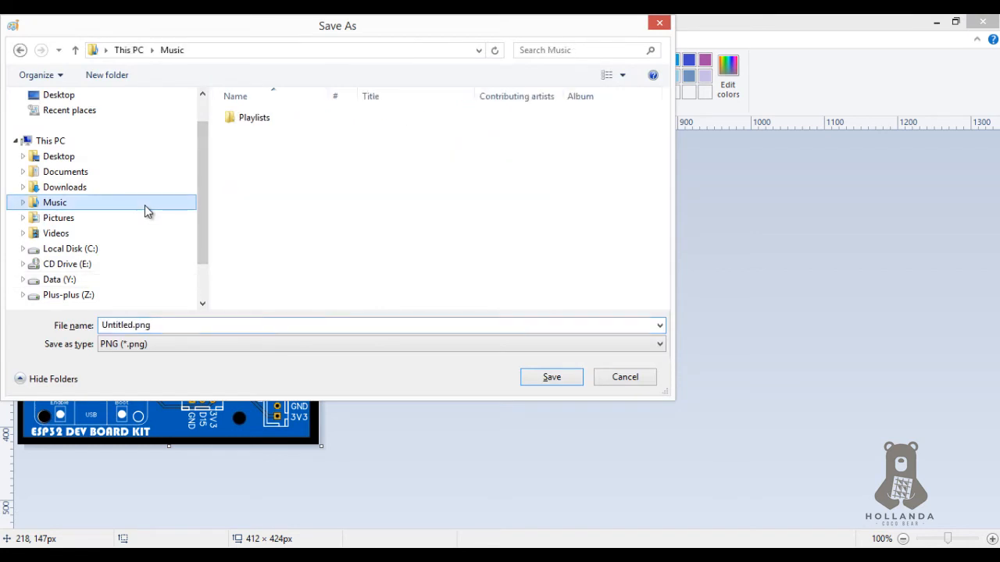
{"action": "left_click", "coordinate": [142, 218]}
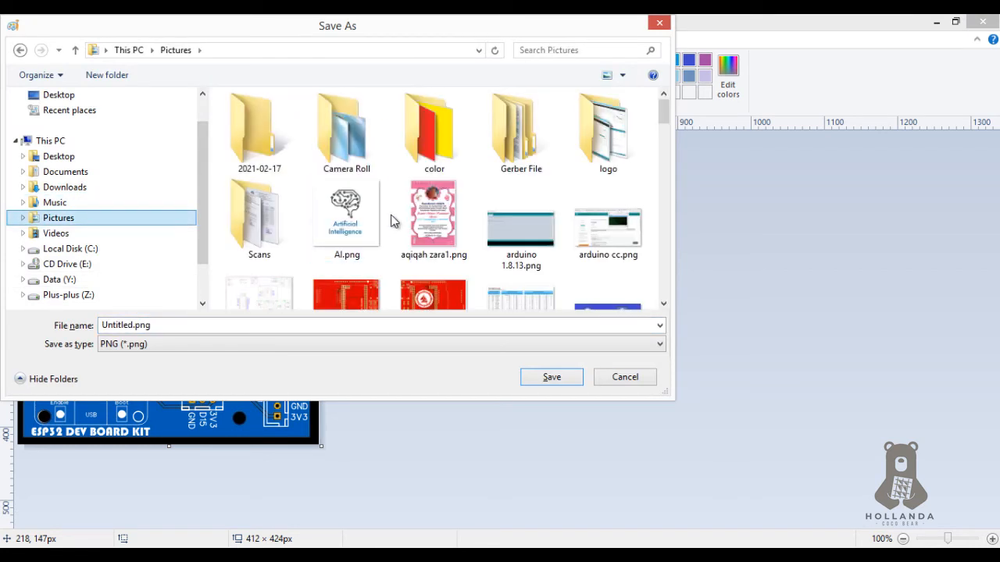
{"action": "left_click", "coordinate": [117, 173]}
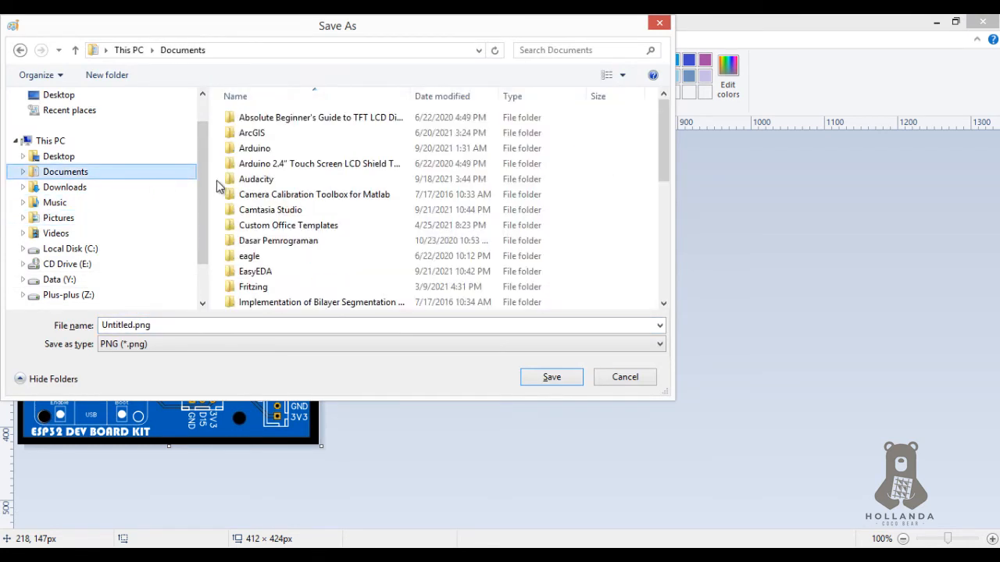
{"action": "left_click", "coordinate": [295, 273]}
{"action": "double_click", "coordinate": [295, 274]}
{"action": "left_click", "coordinate": [326, 326]}
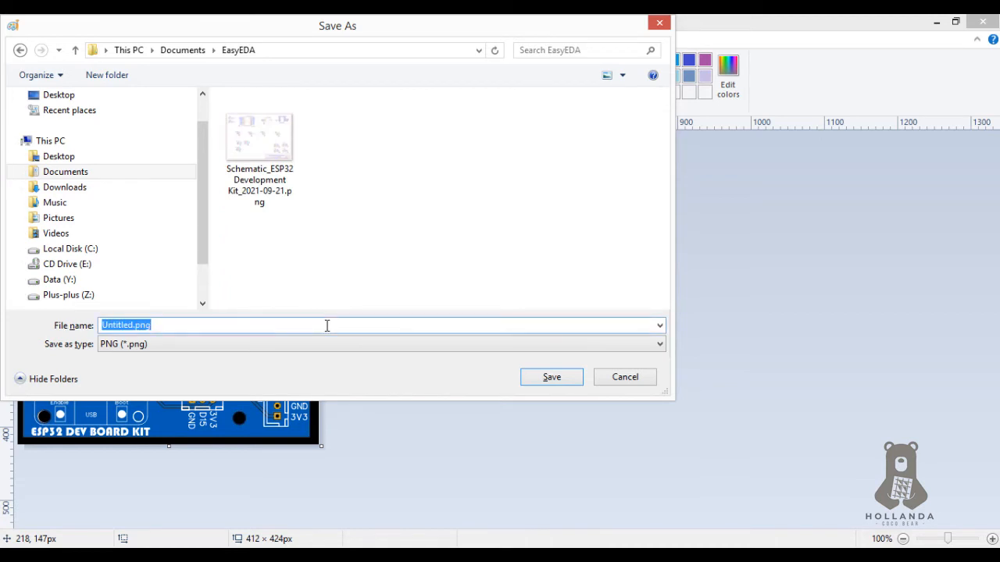
{"action": "type", "text": "pcb"}
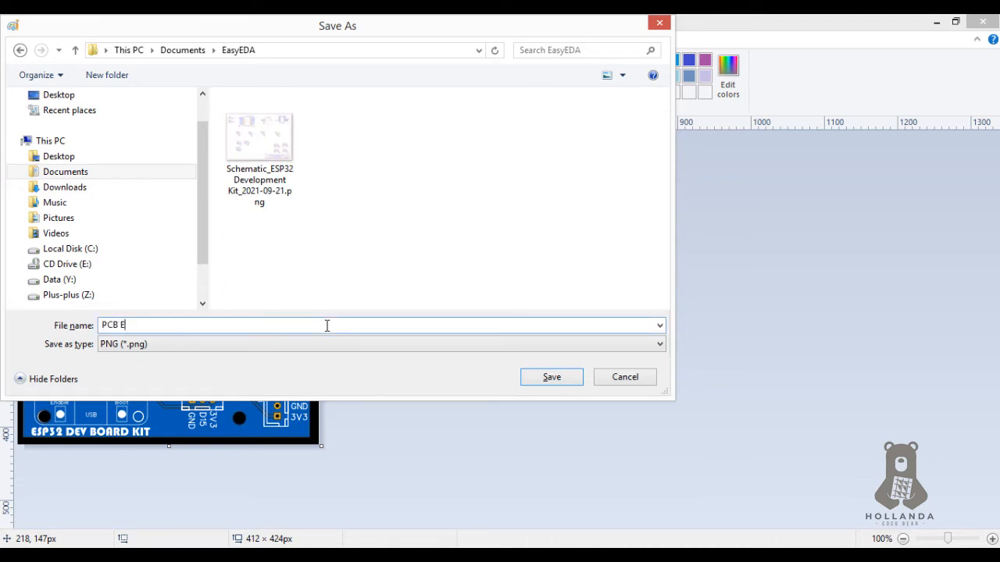
{"action": "type", "text": " ESP32 ATAS"}
{"action": "key", "text": "Return"}
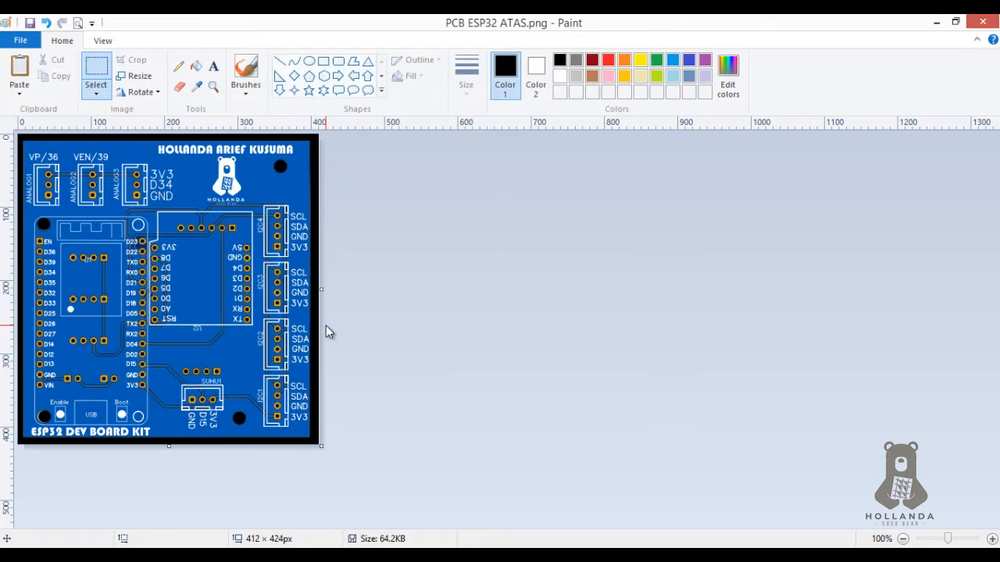
Start a new Paint picture, switch to EasyEDA and set the photo view's board side to Bottom Side
{"action": "key", "text": "ctrl+n"}
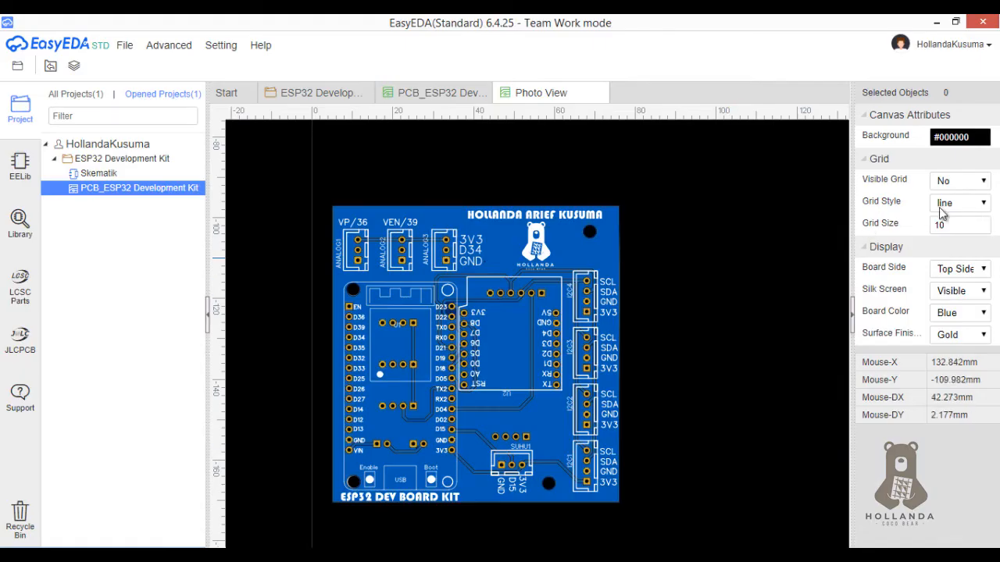
{"action": "left_click", "coordinate": [982, 269]}
{"action": "left_click", "coordinate": [984, 295]}
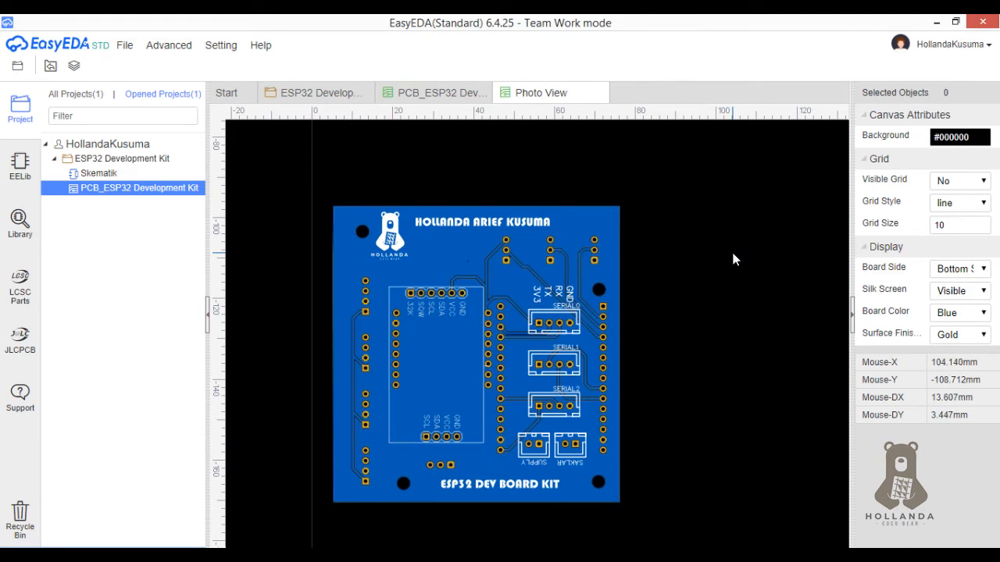
Switch to Paint, paste the bottom-side screen capture and cut out the board region, about 407 × 422 px
{"action": "key", "text": "alt+Tab"}
{"action": "key", "text": "ctrl+v"}
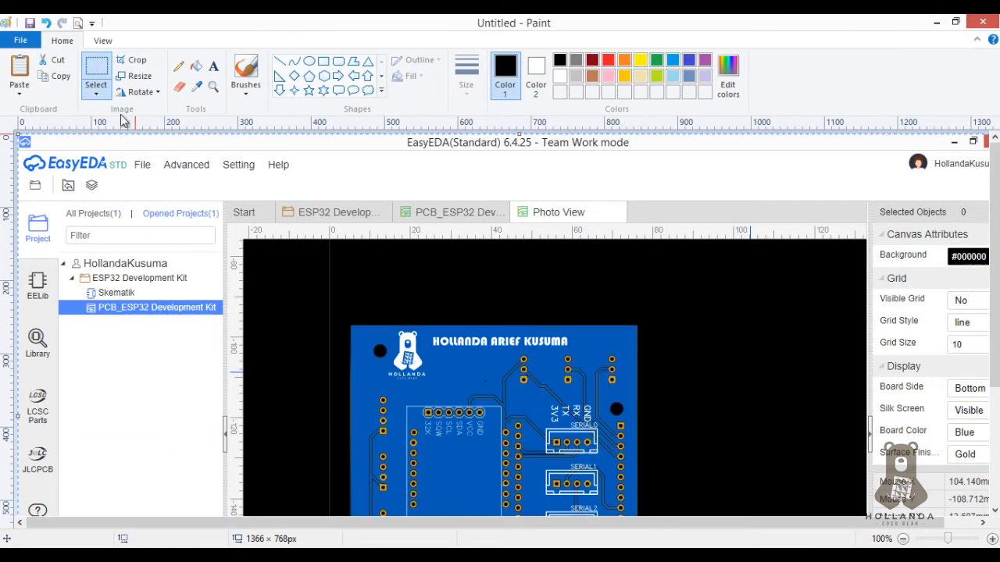
{"action": "scroll", "coordinate": [421, 276], "scroll_direction": "down", "scroll_amount": 5}
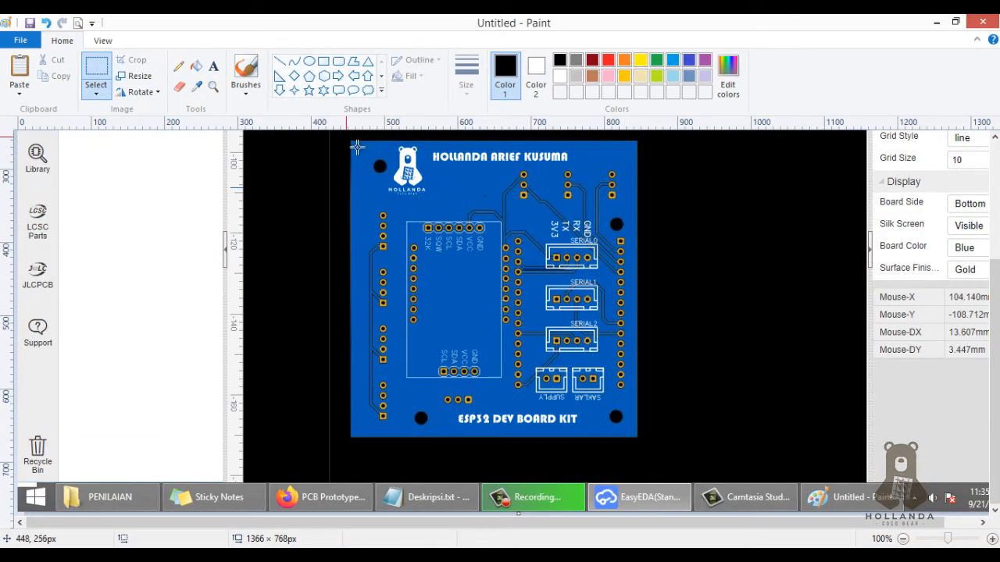
{"action": "left_click_drag", "start_coordinate": [357, 147], "coordinate": [642, 444]}
{"action": "key", "text": "ctrl+x"}
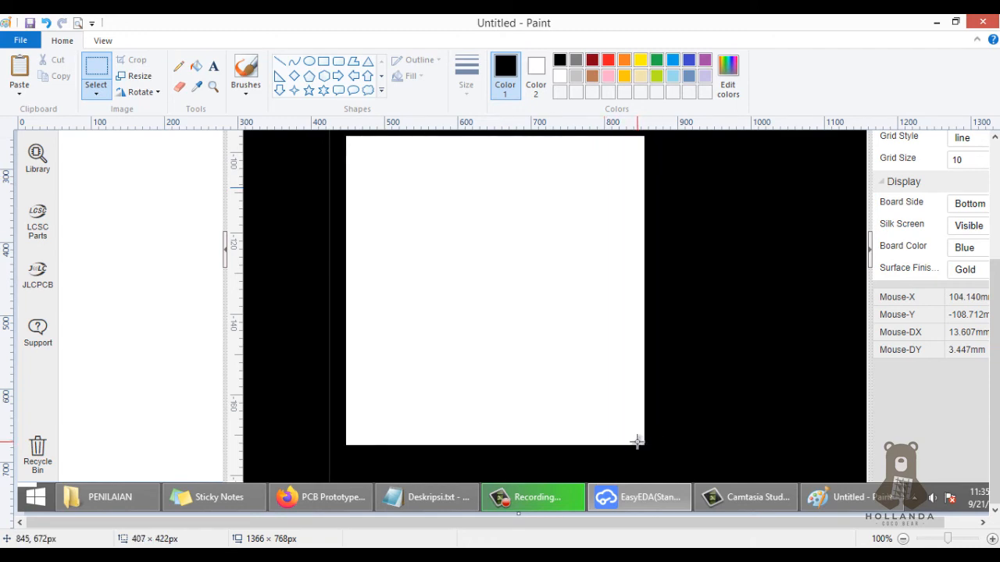
Start another picture without saving the capture, paste the bottom-side board image and shrink the canvas to about 402 × 420 px
{"action": "key", "text": "ctrl+n"}
{"action": "key", "text": "n"}
{"action": "key", "text": "ctrl+v"}
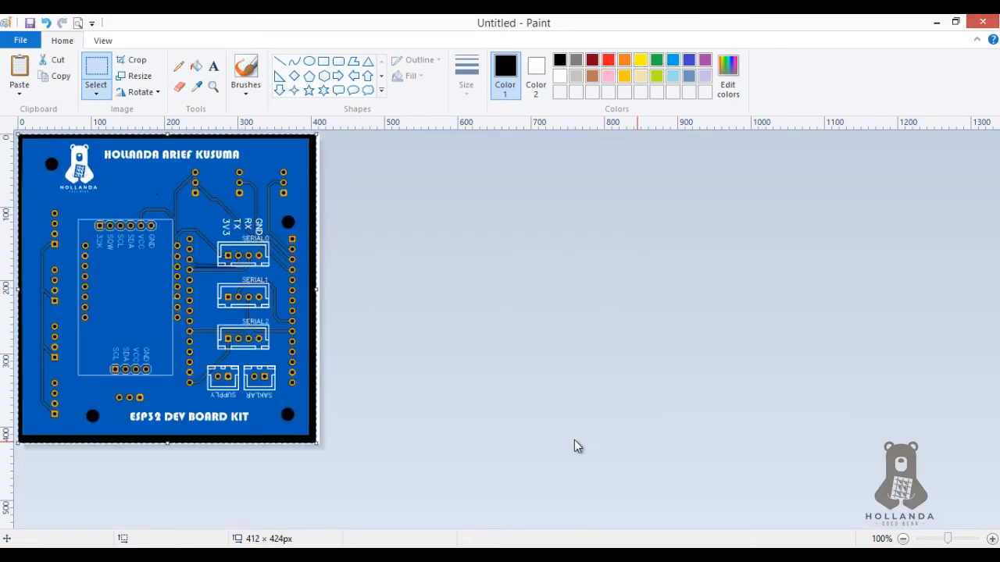
{"action": "left_click", "coordinate": [332, 452]}
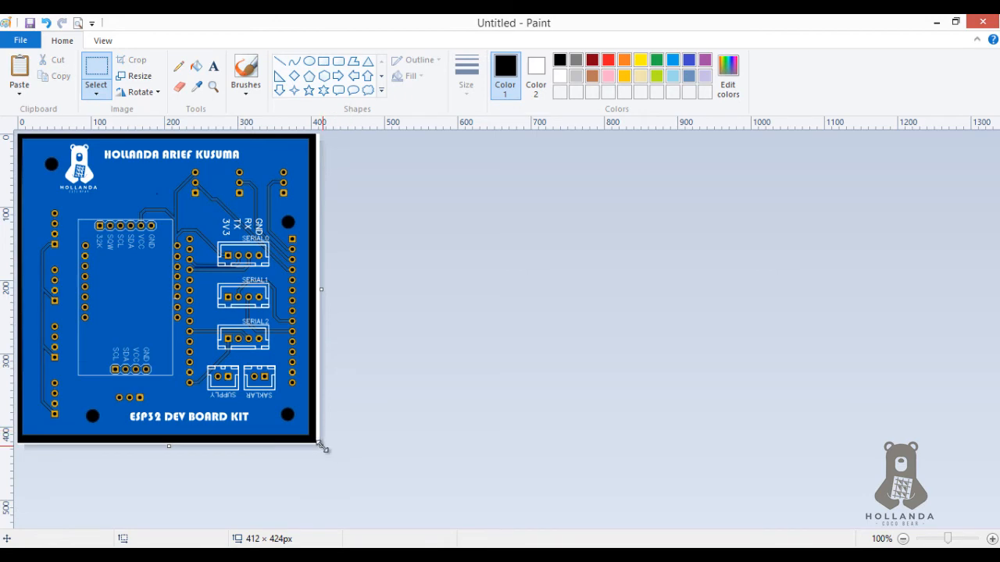
{"action": "left_click_drag", "start_coordinate": [322, 448], "coordinate": [314, 442]}
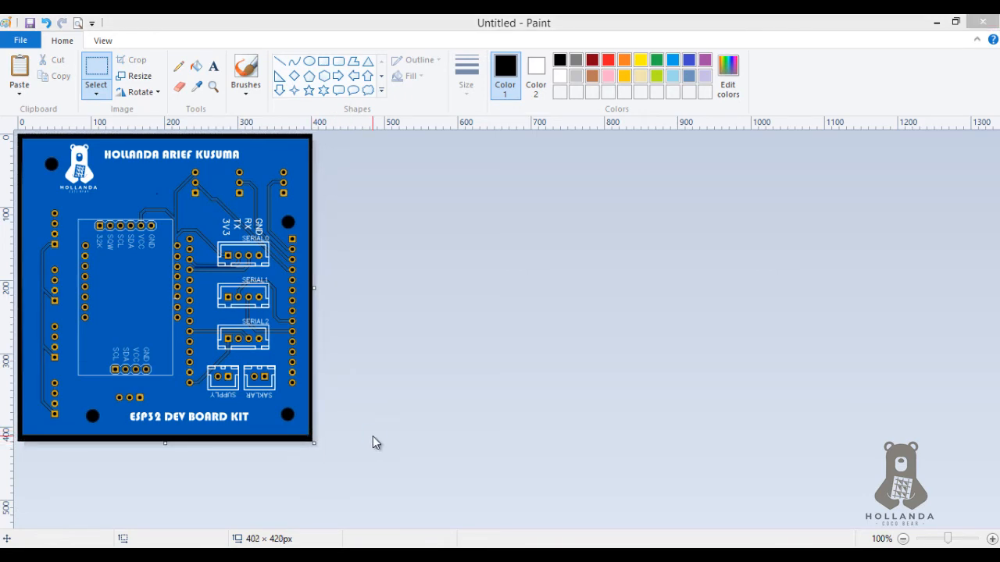
Save the bottom-side picture as PCB ESP32 BAWAH.png in the EasyEDA folder and close Paint
{"action": "key", "text": "ctrl+s"}
{"action": "left_click", "coordinate": [268, 190]}
{"action": "left_click", "coordinate": [167, 325]}
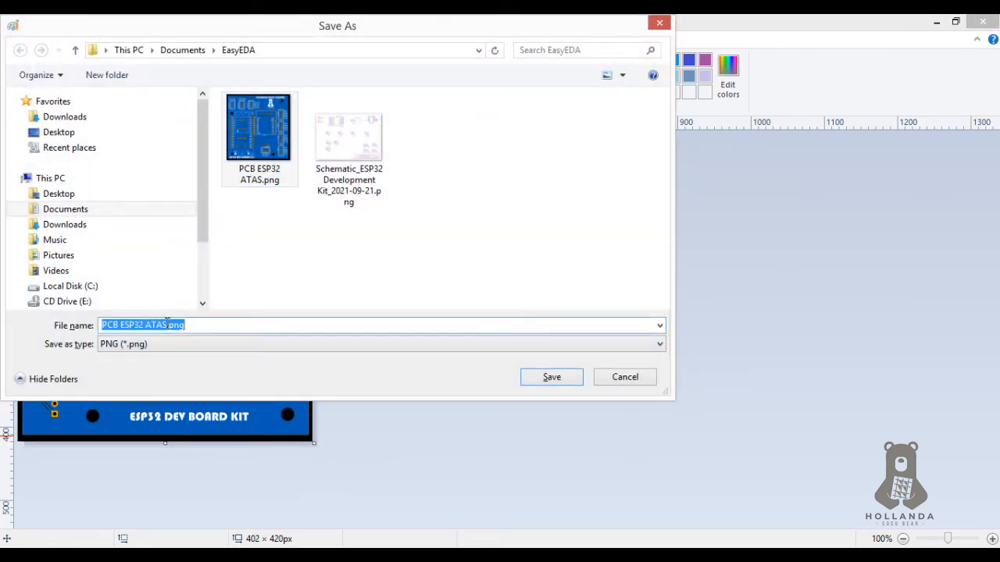
{"action": "double_click", "coordinate": [157, 325]}
{"action": "type", "text": "BAWA"}
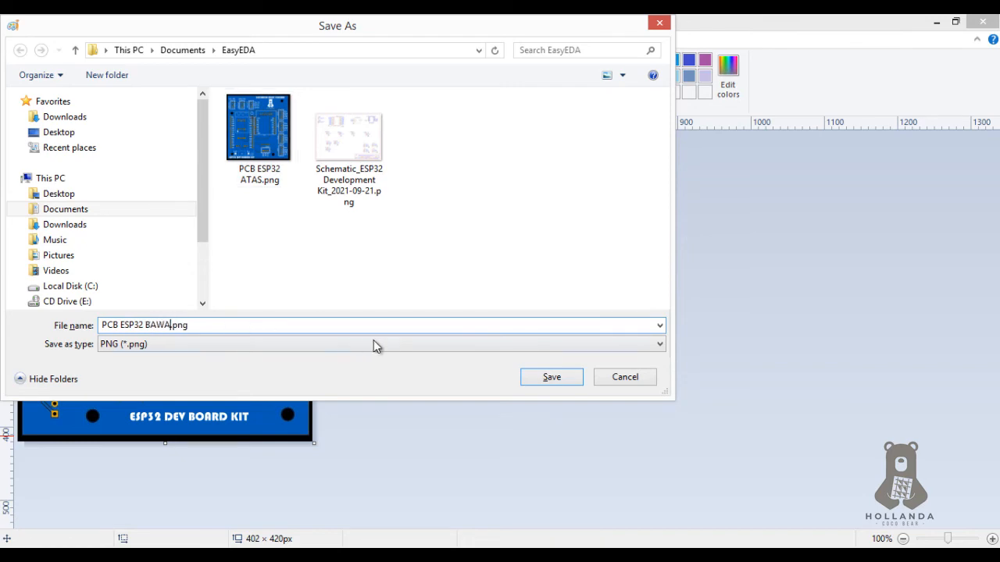
{"action": "type", "text": "H"}
{"action": "left_click", "coordinate": [536, 375]}
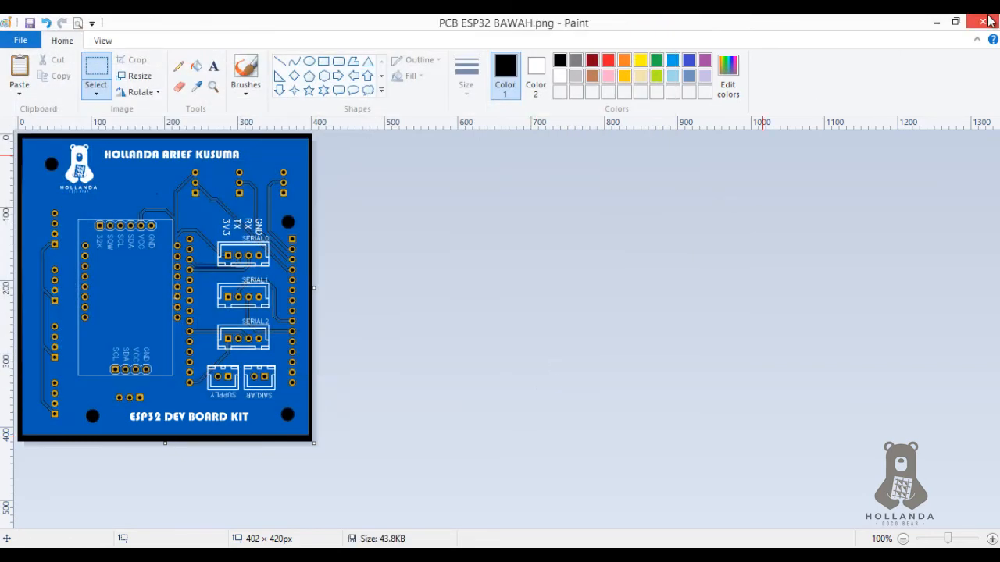
{"action": "left_click", "coordinate": [985, 21]}
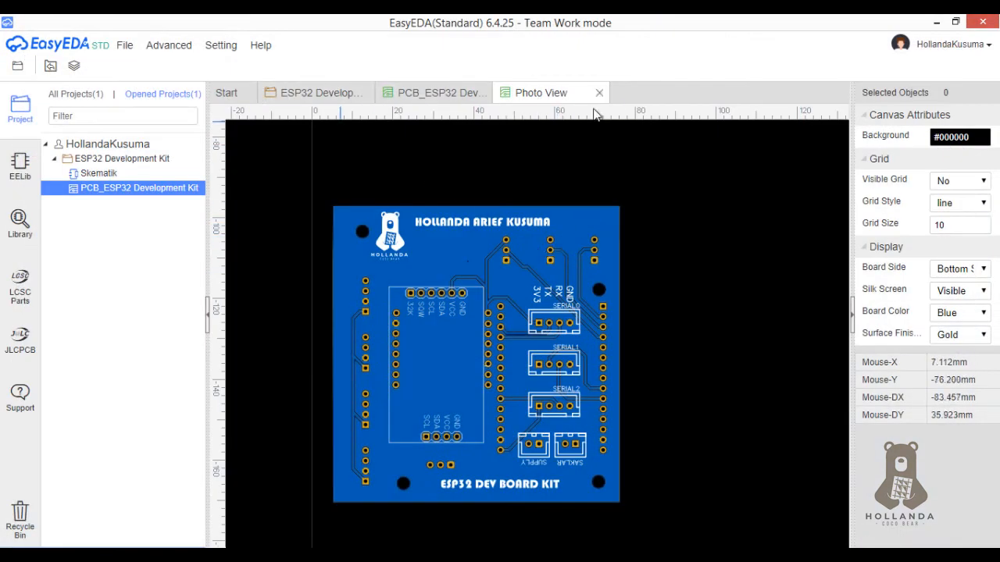
Close the photo view, return to the PCB layout and try to export it as PNG
{"action": "left_click", "coordinate": [446, 88]}
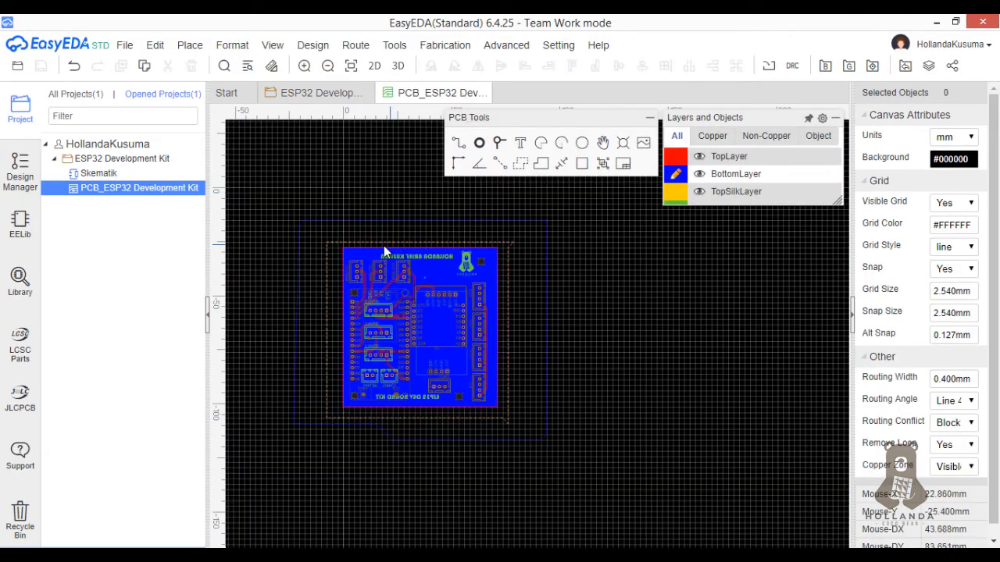
{"action": "scroll", "coordinate": [383, 244], "scroll_direction": "up", "scroll_amount": 1}
{"action": "left_click", "coordinate": [125, 45]}
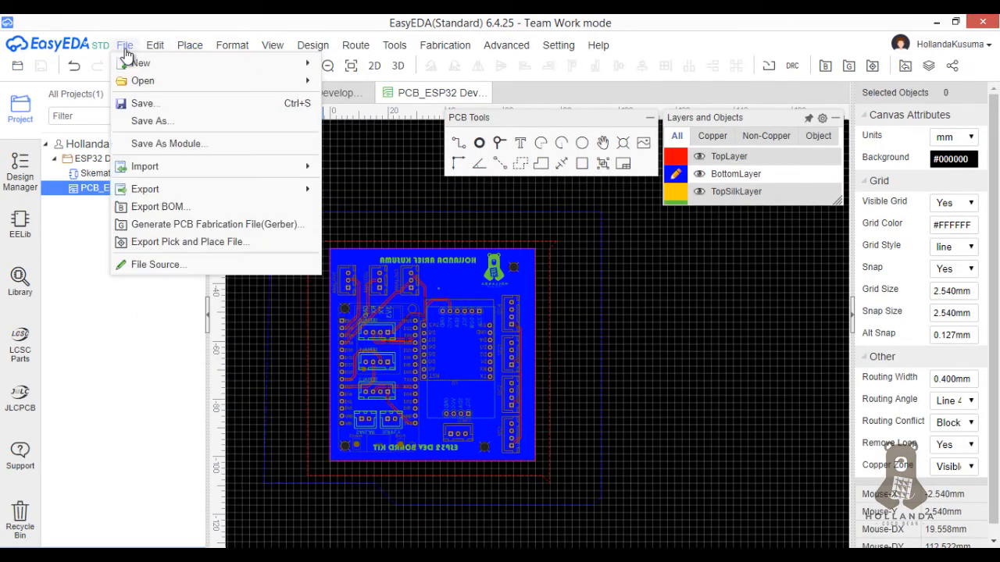
{"action": "mouse_move", "coordinate": [273, 193]}
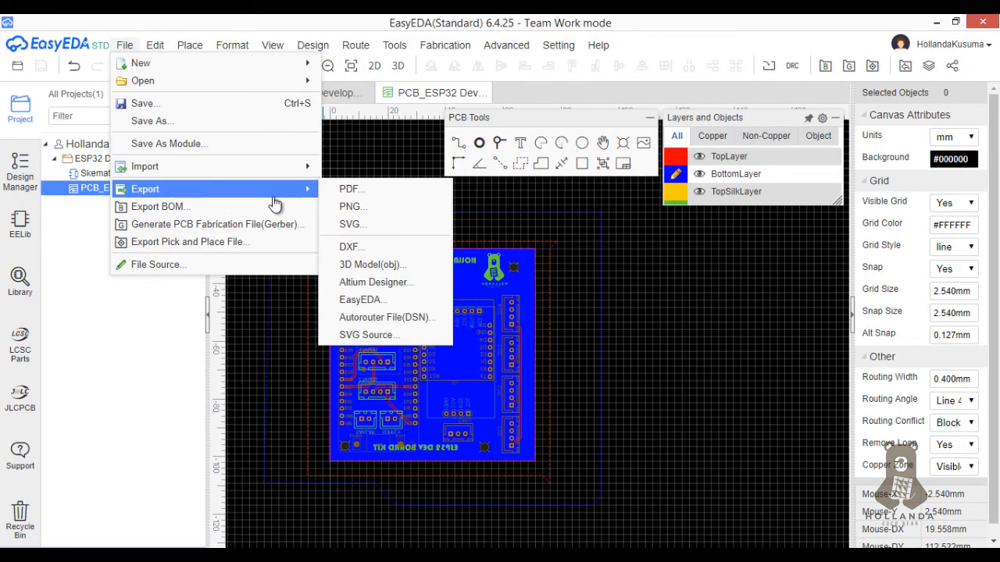
{"action": "left_click", "coordinate": [350, 208]}
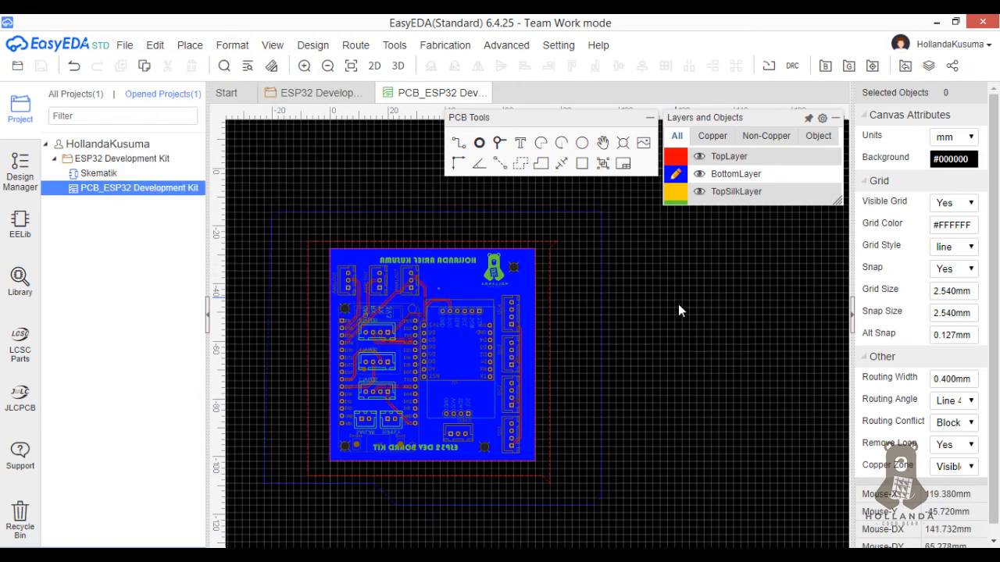
Open the 3D view, inspect the board's top and bottom sides, and close the view
{"action": "left_click", "coordinate": [398, 67]}
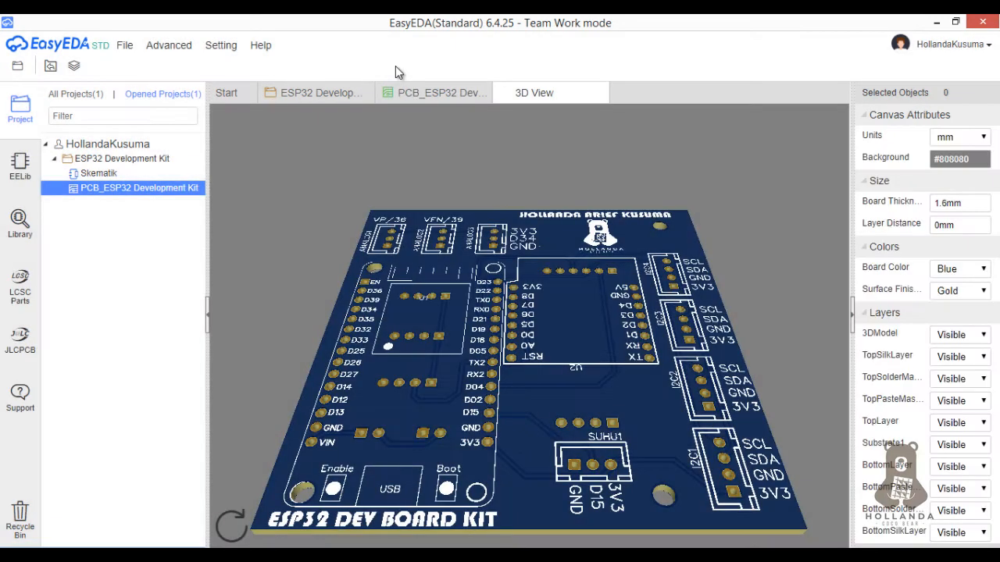
{"action": "left_click_drag", "start_coordinate": [420, 363], "coordinate": [665, 271]}
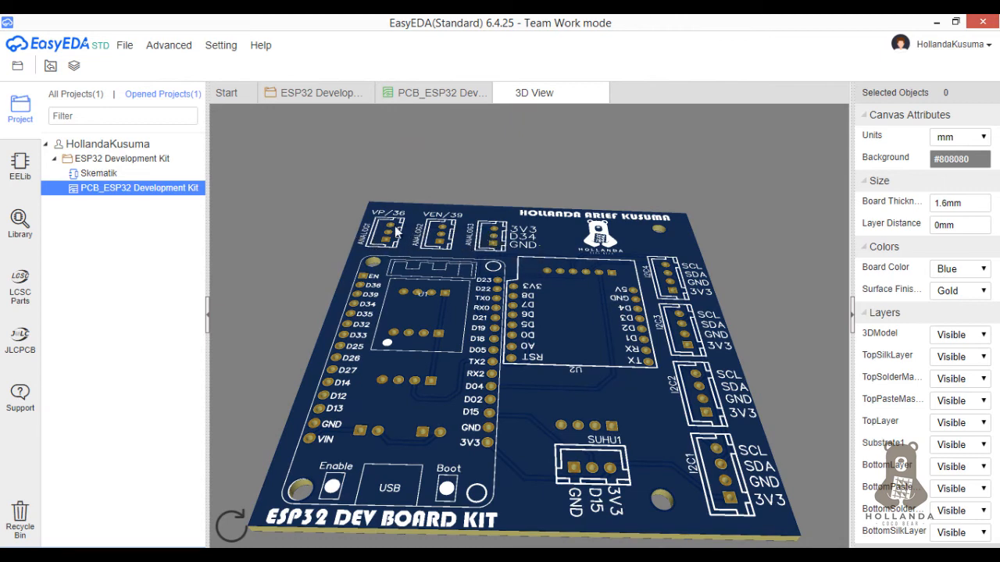
{"action": "left_click_drag", "start_coordinate": [601, 495], "coordinate": [398, 455]}
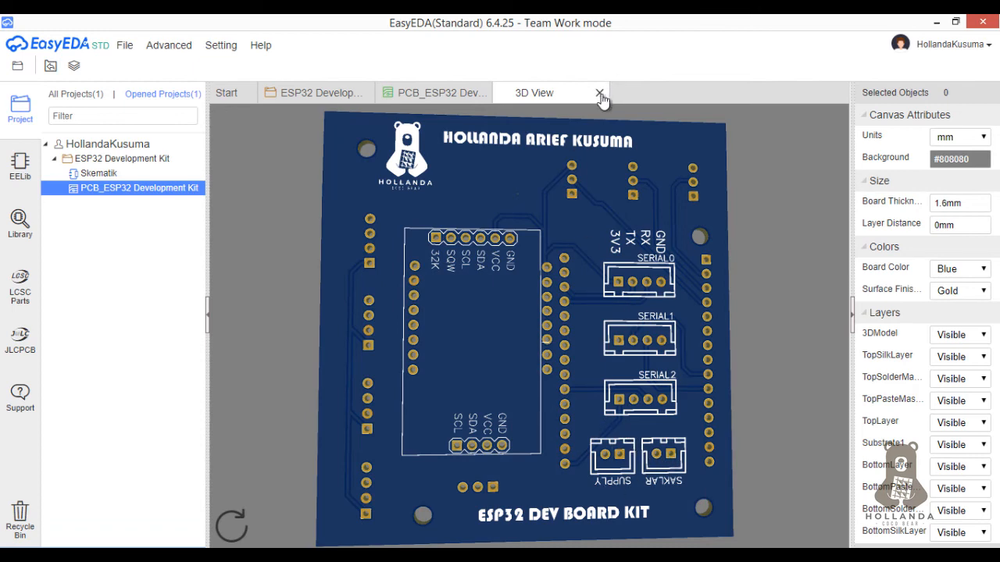
{"action": "left_click", "coordinate": [600, 93]}
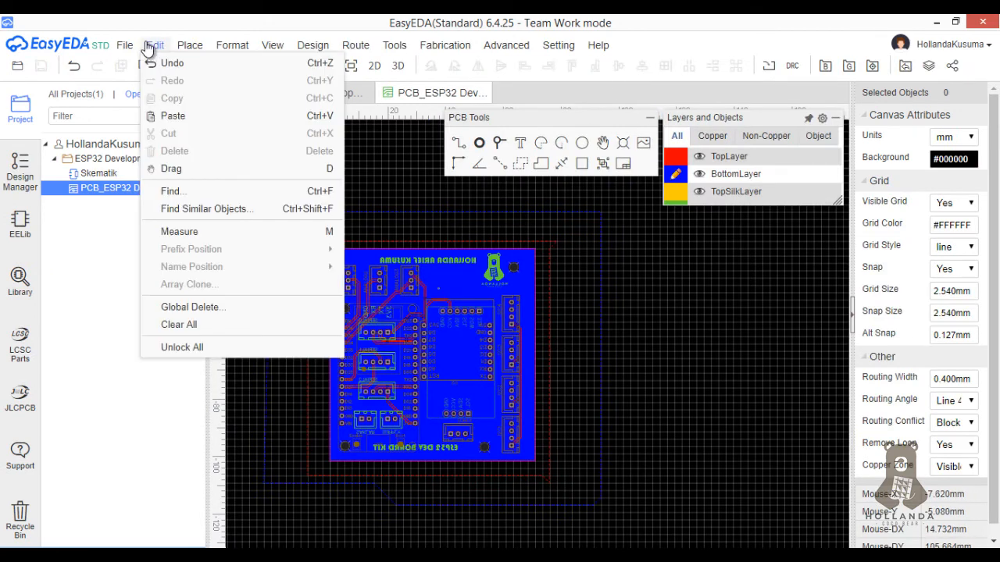
Run the DRC, generate the PCB's Gerber files and save them as Gerber_PCB_ESP32 Development Kit.zip in the EasyEDA folder
{"action": "mouse_move", "coordinate": [123, 47]}
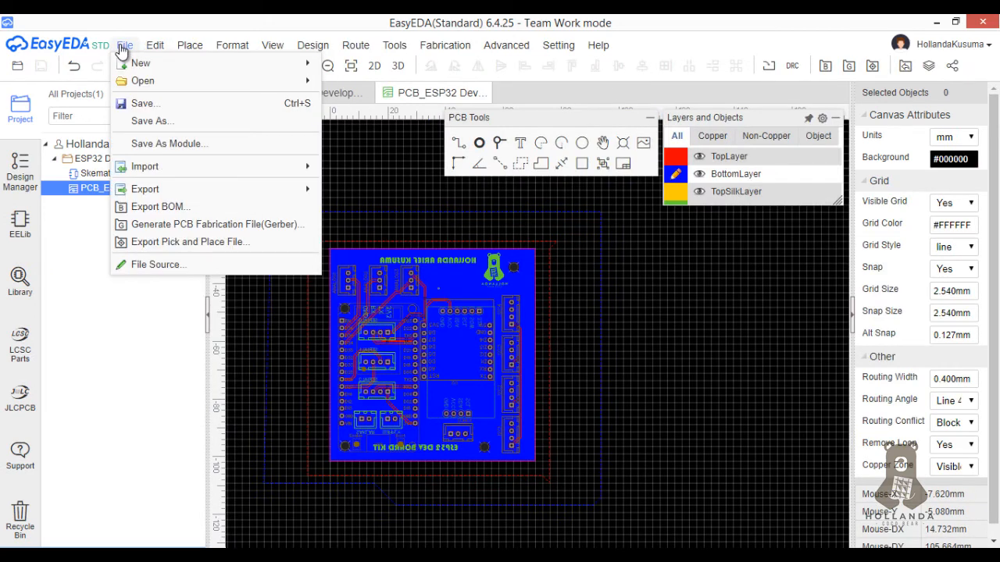
{"action": "left_click", "coordinate": [179, 227]}
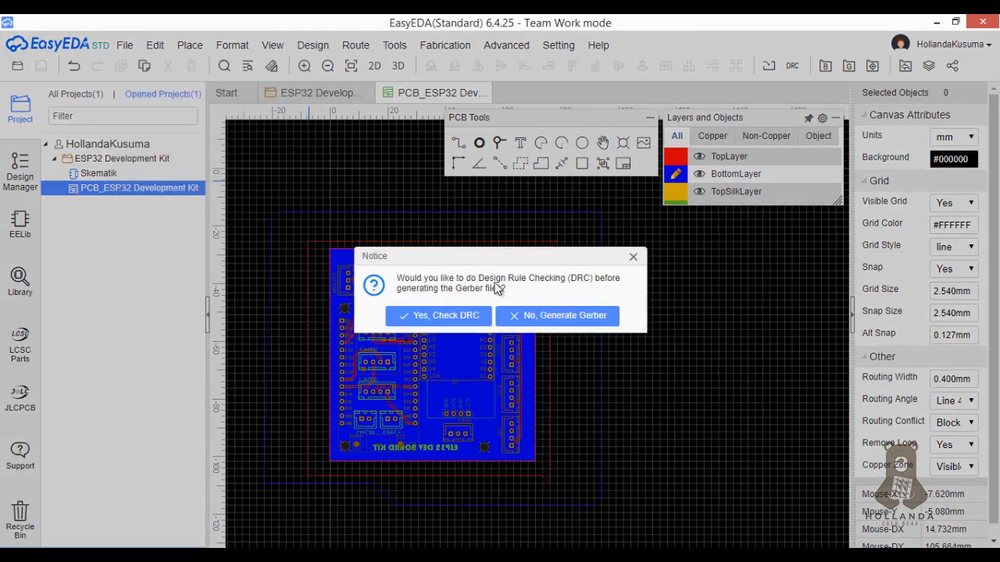
{"action": "left_click", "coordinate": [476, 314]}
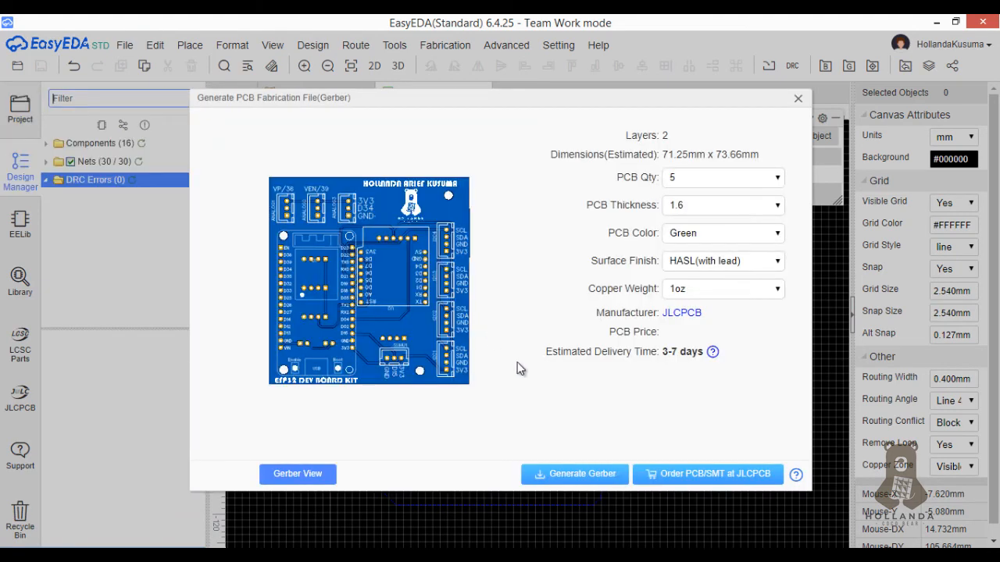
{"action": "left_click", "coordinate": [589, 475]}
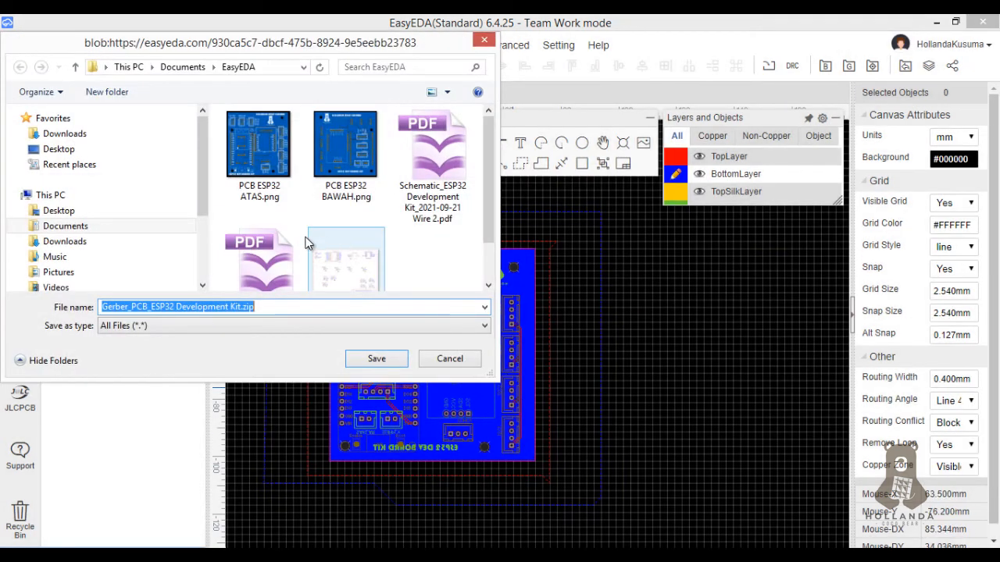
{"action": "left_click", "coordinate": [374, 358]}
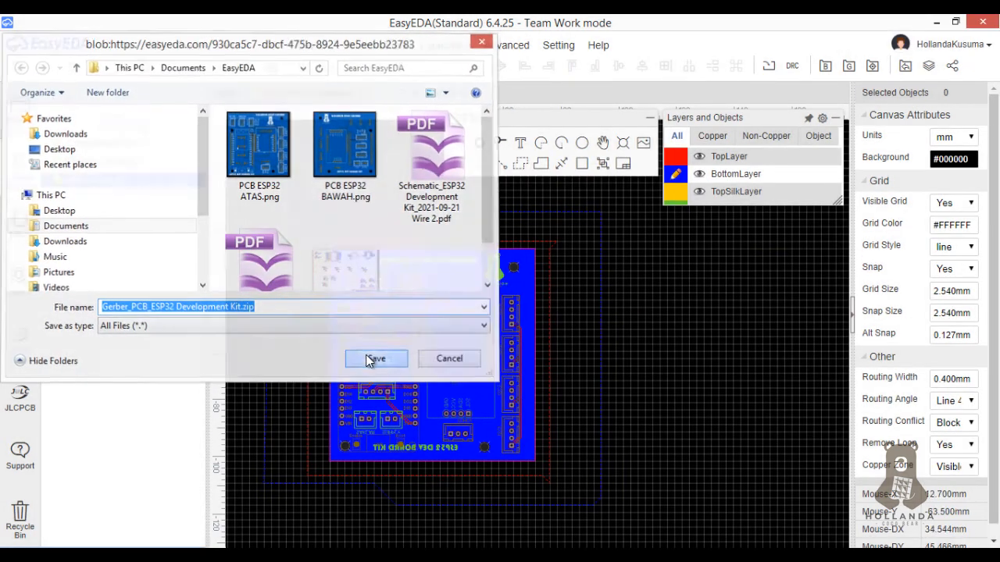